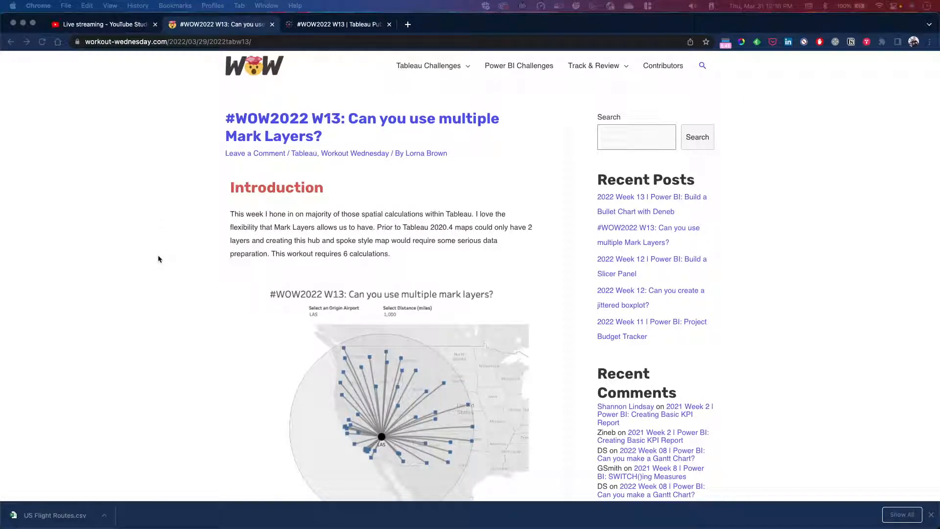
# Read the WOW2022 W13 introduction and requirements, and examine the published reference map on Tableau Public.
pyautogui.scroll(-3, 159, 258)
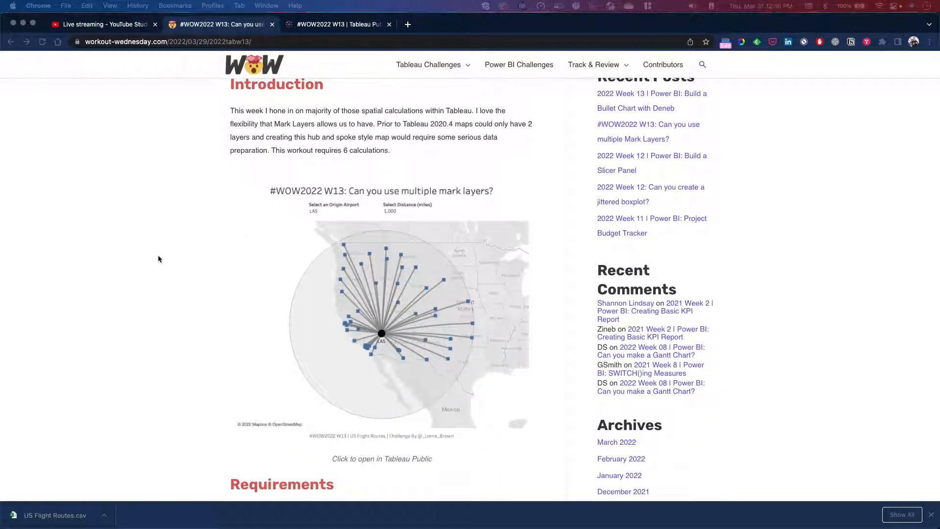
pyautogui.scroll(2, 158, 259)
pyautogui.scroll(-2, 158, 258)
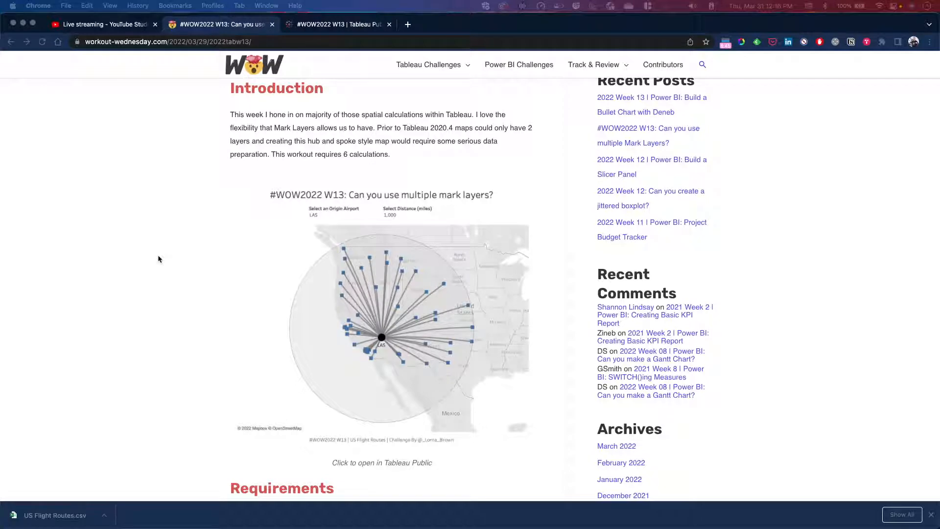
pyautogui.scroll(-5, 162, 253)
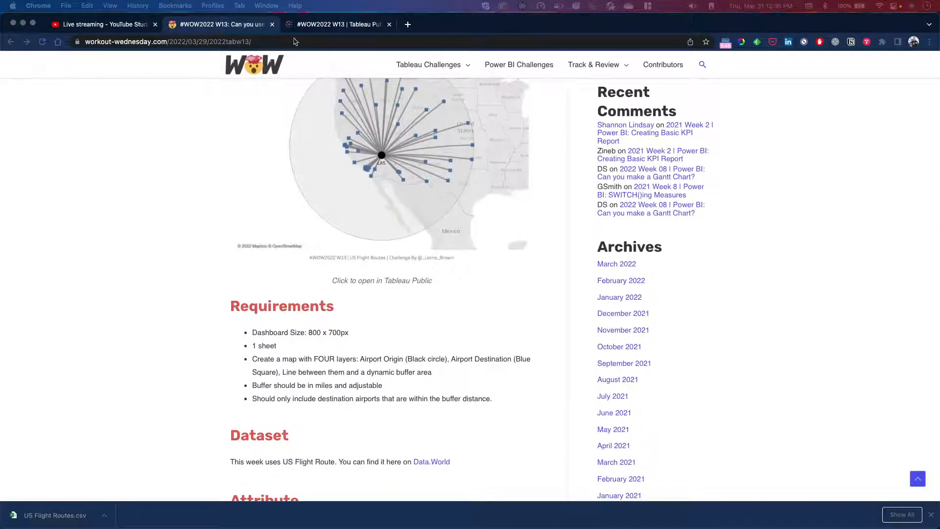
pyautogui.click(326, 24)
pyautogui.click(42, 41)
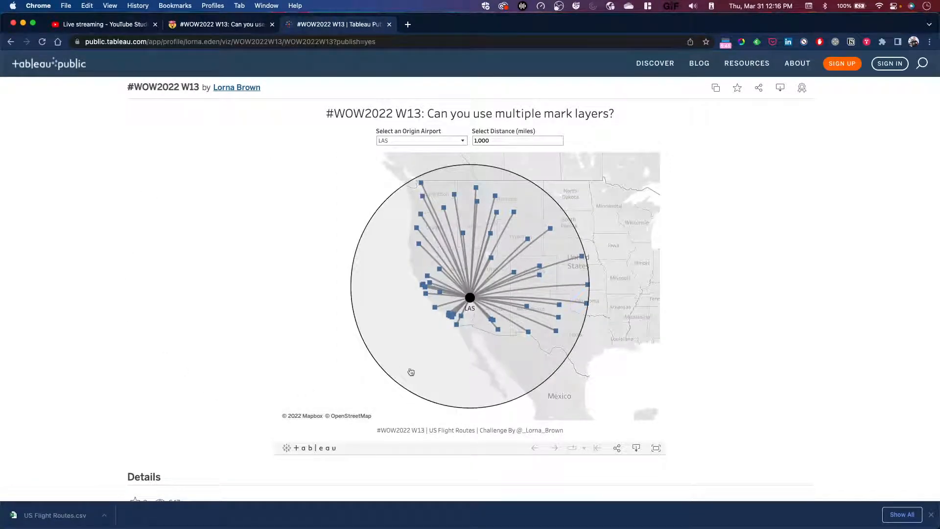
pyautogui.moveTo(469, 304)
# Switch to Tableau Desktop, connect to the text file US Flight Routes.csv and open Sheet 1.
pyautogui.hotkey('ctrl', 'Right')
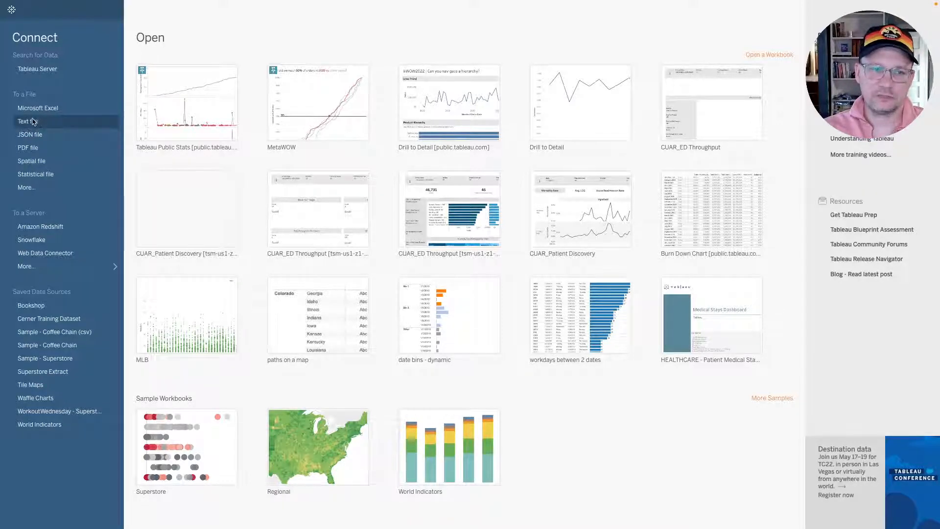
pyautogui.click(51, 109)
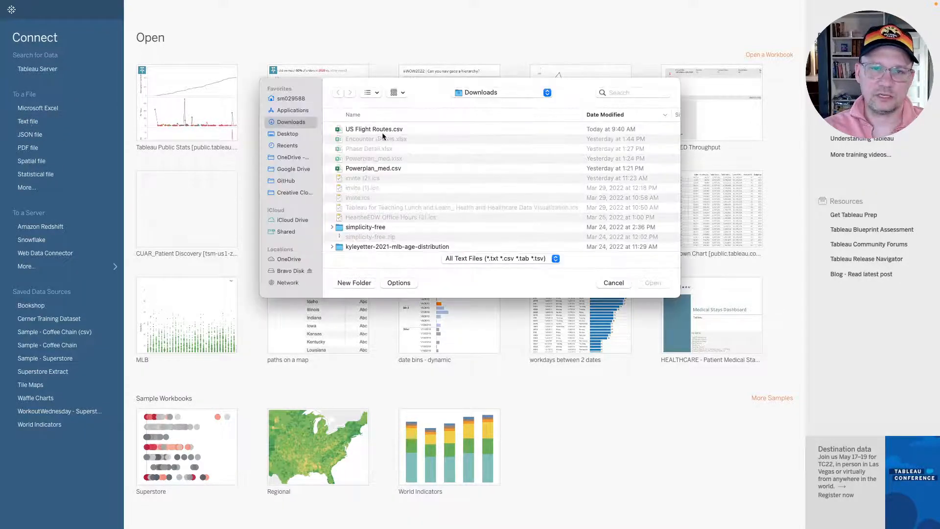
pyautogui.doubleClick(389, 130)
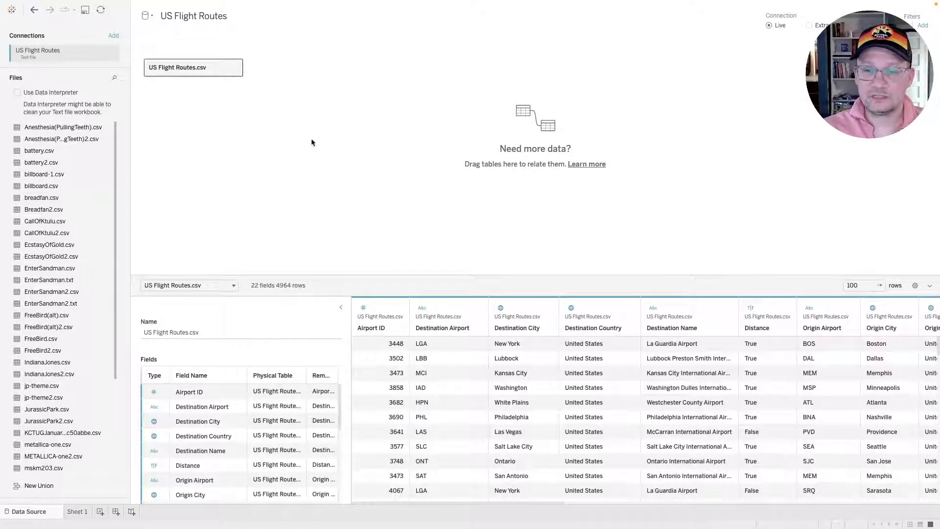
pyautogui.click(80, 512)
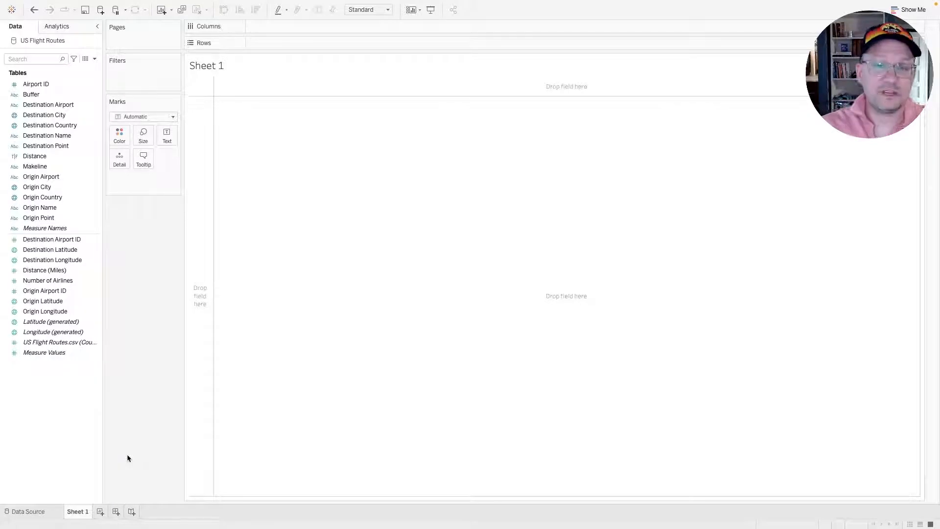
# Hide the fields Buffer, Distance, Makeline, Origin Point, Destination Airport ID, Distance (Miles) and Origin Airport ID.
pyautogui.click(45, 95)
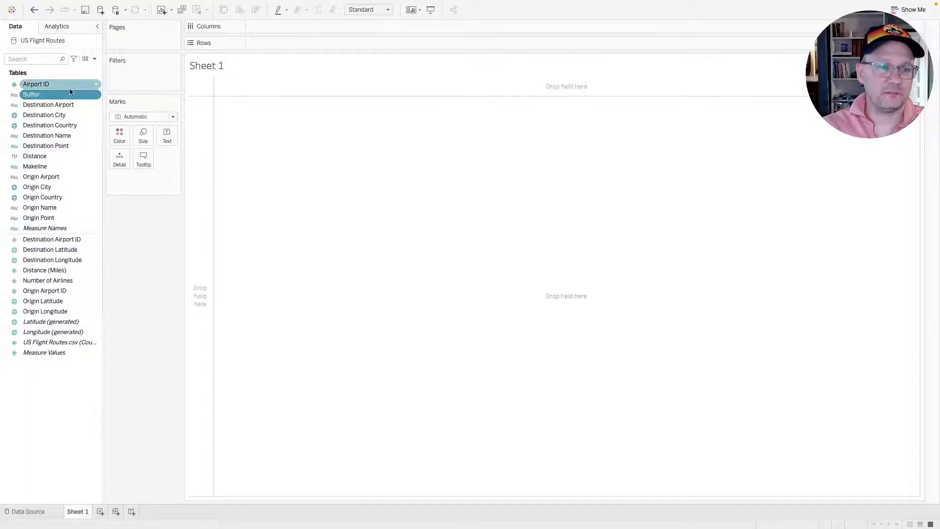
pyautogui.keyDown('ctrl'); pyautogui.click(44, 156); pyautogui.keyUp('ctrl')
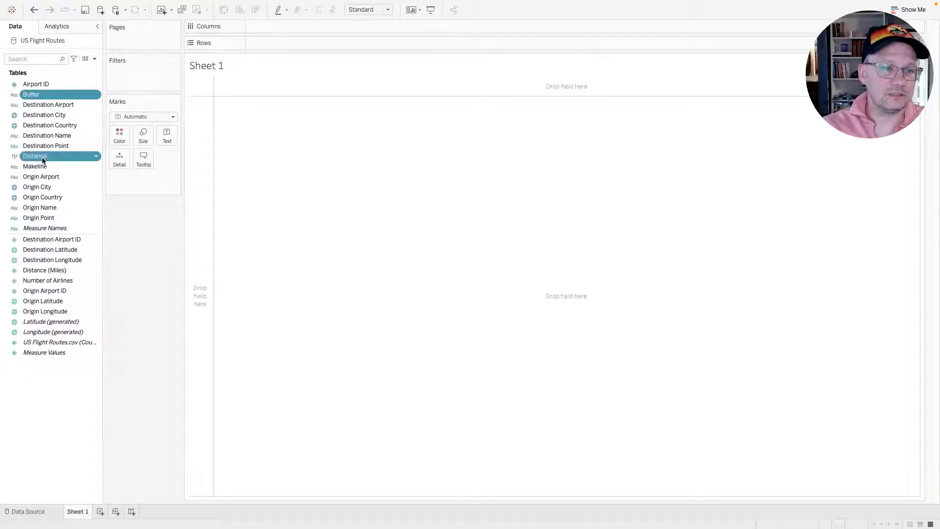
pyautogui.keyDown('ctrl'); pyautogui.click(55, 168); pyautogui.keyUp('ctrl')
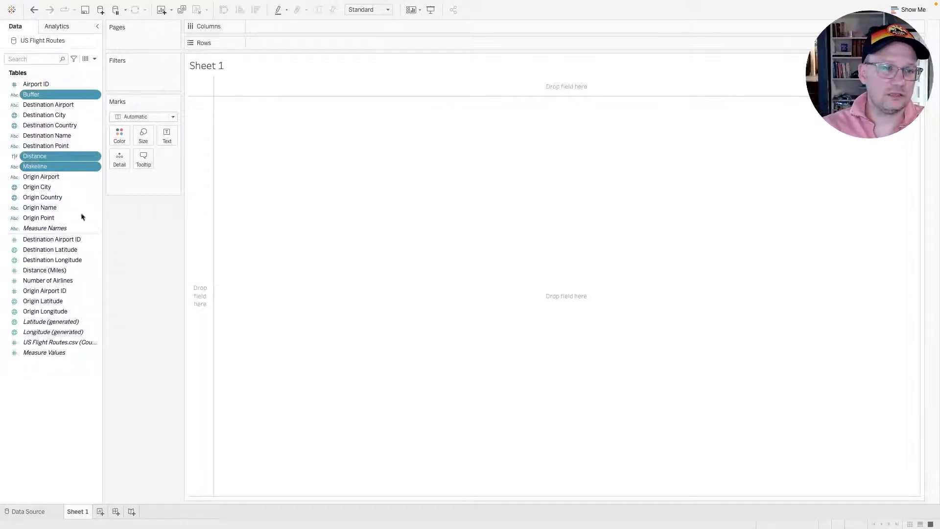
pyautogui.keyDown('ctrl'); pyautogui.click(63, 218); pyautogui.keyUp('ctrl')
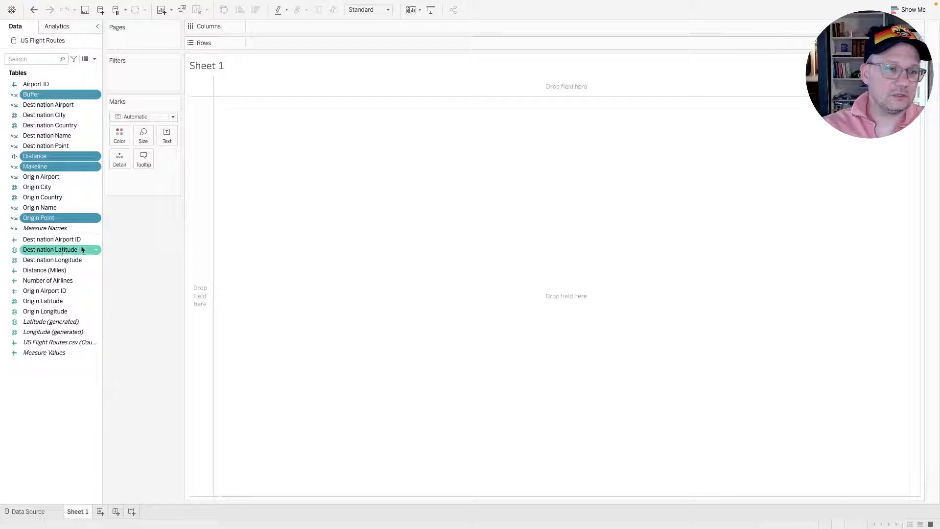
pyautogui.keyDown('ctrl'); pyautogui.click(51, 239); pyautogui.keyUp('ctrl')
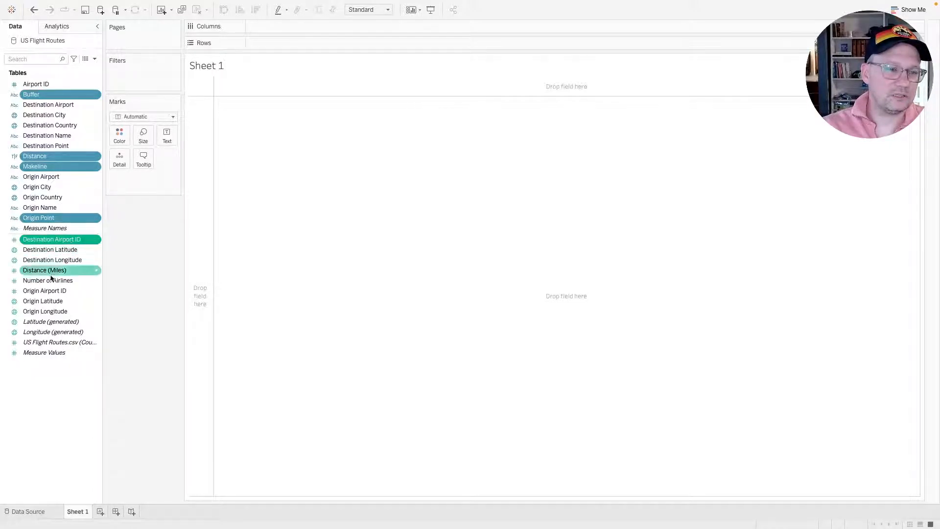
pyautogui.keyDown('ctrl'); pyautogui.click(43, 290); pyautogui.keyUp('ctrl')
pyautogui.keyDown('ctrl'); pyautogui.click(63, 270); pyautogui.keyUp('ctrl')
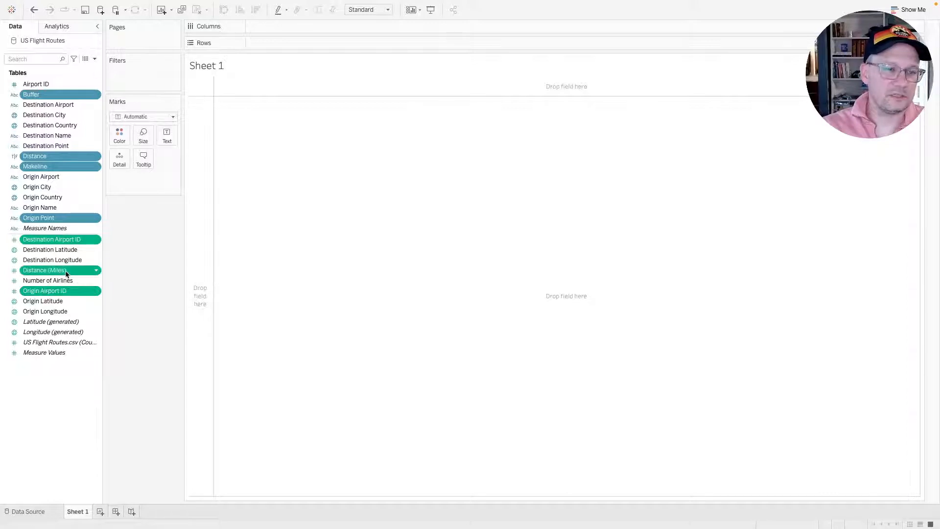
pyautogui.keyDown('ctrl'); pyautogui.click(57, 281); pyautogui.keyUp('ctrl')
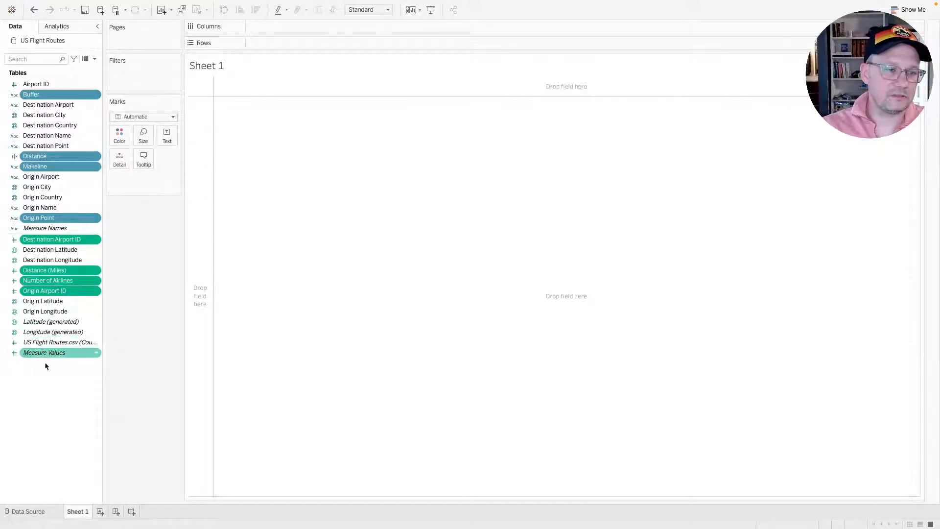
pyautogui.keyDown('ctrl'); pyautogui.click(58, 281); pyautogui.keyUp('ctrl')
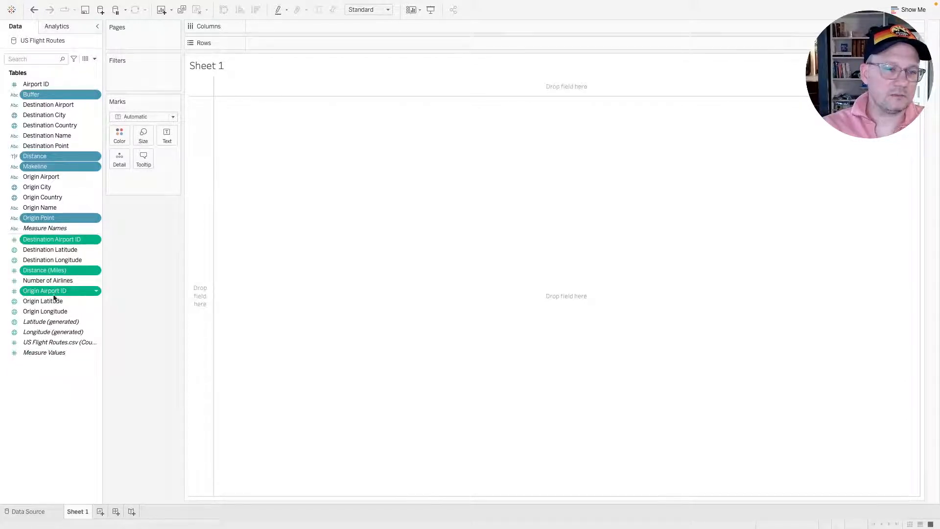
pyautogui.rightClick(59, 240)
pyautogui.click(74, 252)
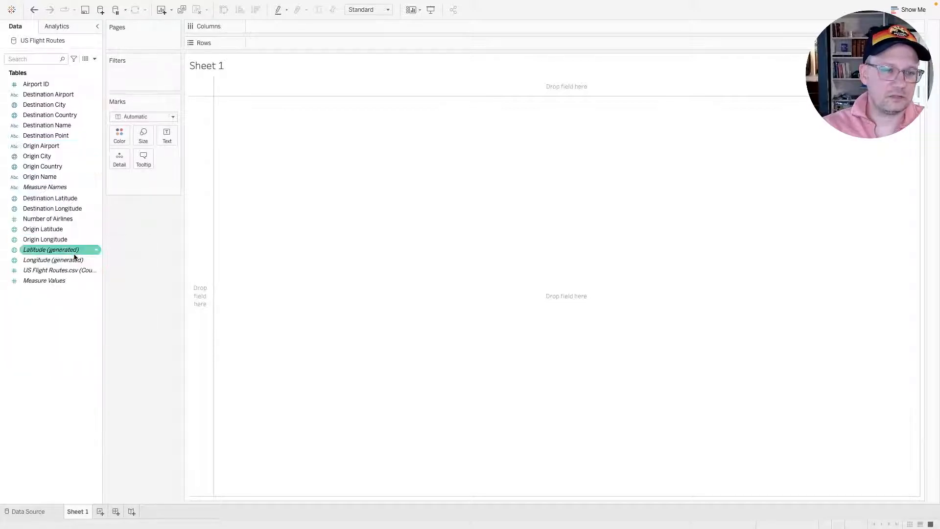
pyautogui.click(71, 198)
pyautogui.keyDown('ctrl'); pyautogui.click(63, 209); pyautogui.keyUp('ctrl')
pyautogui.keyDown('ctrl'); pyautogui.click(54, 229); pyautogui.keyUp('ctrl')
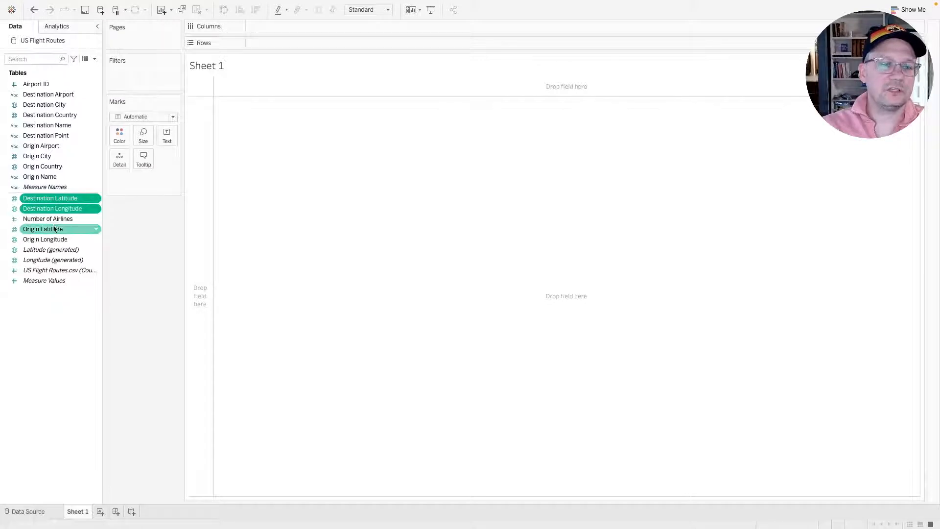
pyautogui.keyDown('ctrl'); pyautogui.click(54, 240); pyautogui.keyUp('ctrl')
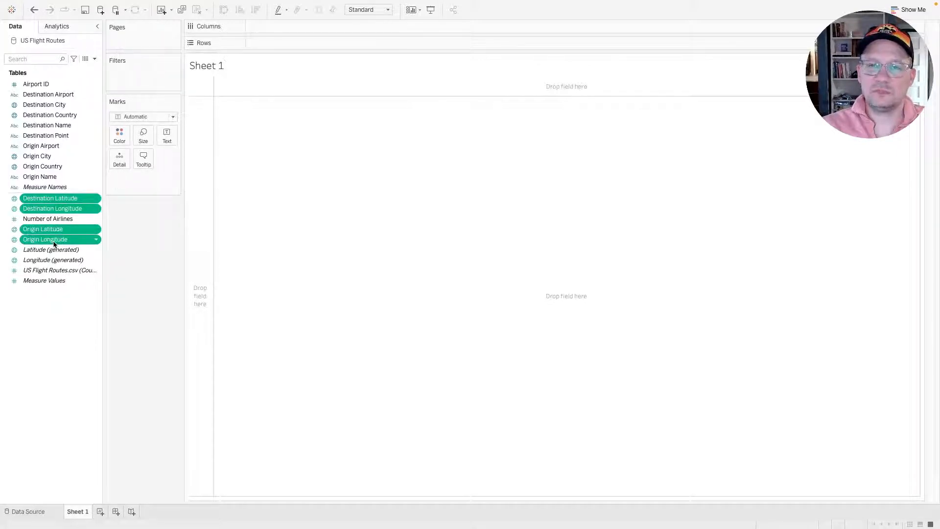
pyautogui.rightClick(54, 243)
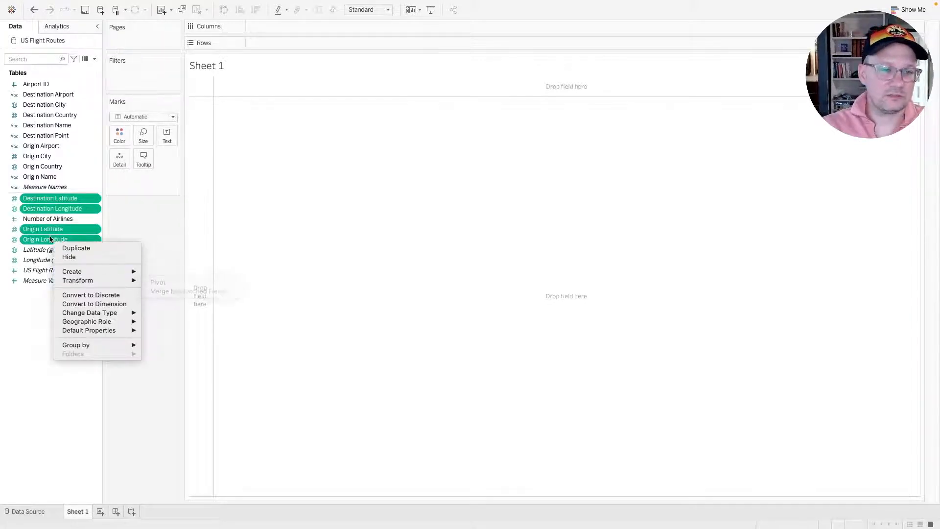
pyautogui.click(47, 201)
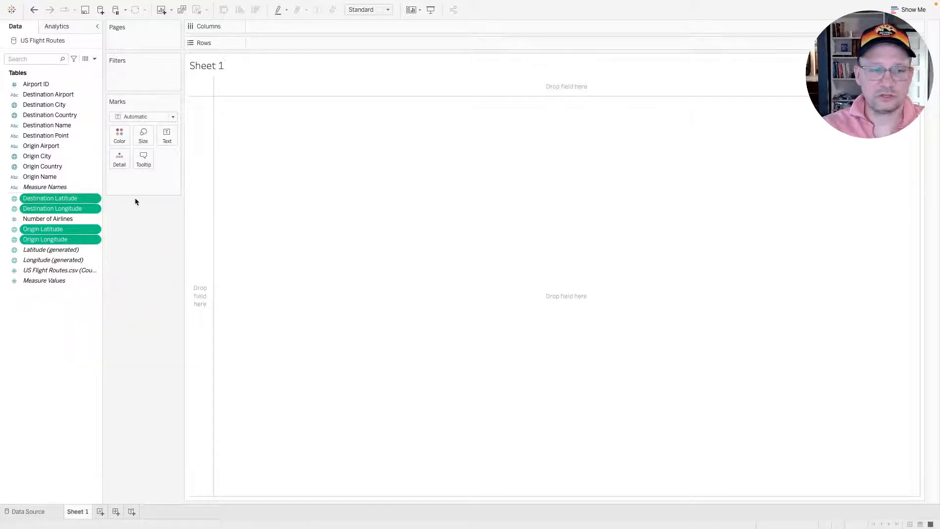
# Convert Destination Latitude, Destination Longitude, Origin Latitude and Origin Longitude to dimensions.
pyautogui.click(98, 200)
pyautogui.keyDown('ctrl'); pyautogui.click(68, 208); pyautogui.keyUp('ctrl')
pyautogui.keyDown('ctrl'); pyautogui.click(62, 240); pyautogui.keyUp('ctrl')
pyautogui.keyDown('ctrl'); pyautogui.click(51, 229); pyautogui.keyUp('ctrl')
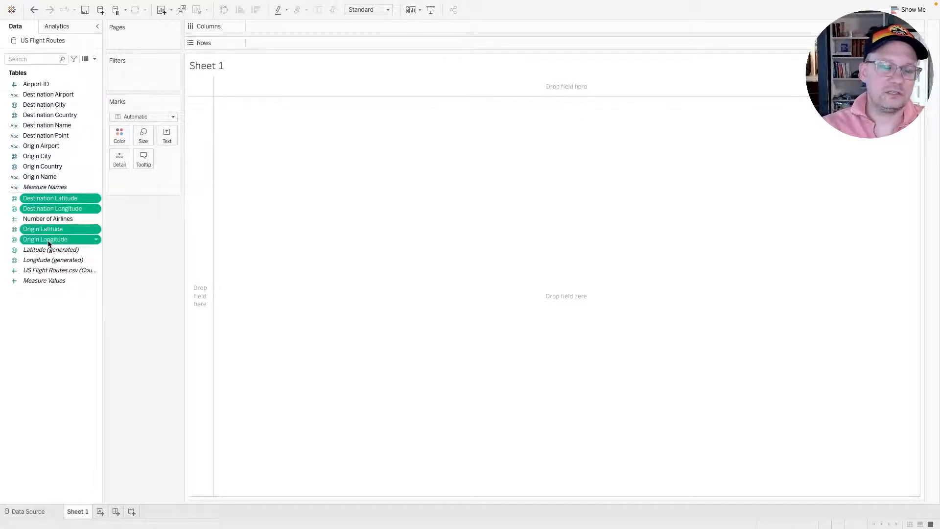
pyautogui.rightClick(48, 241)
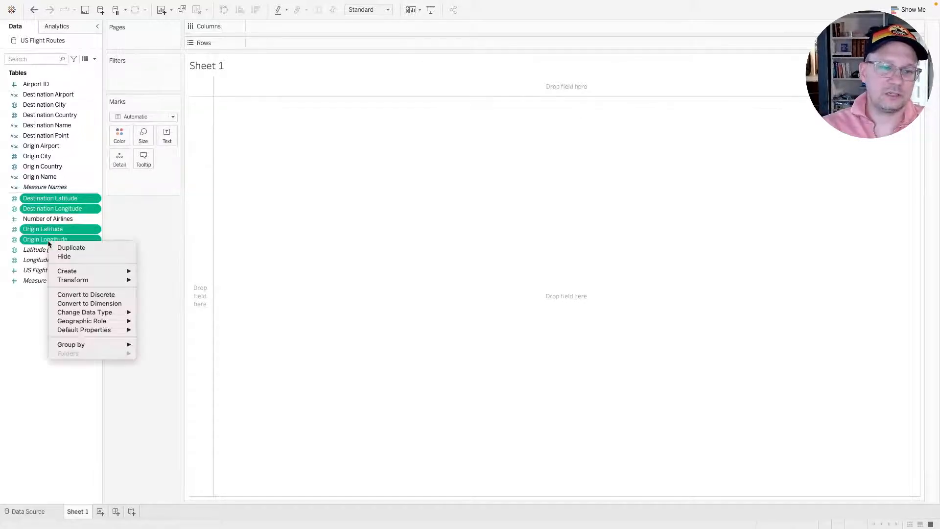
pyautogui.click(96, 303)
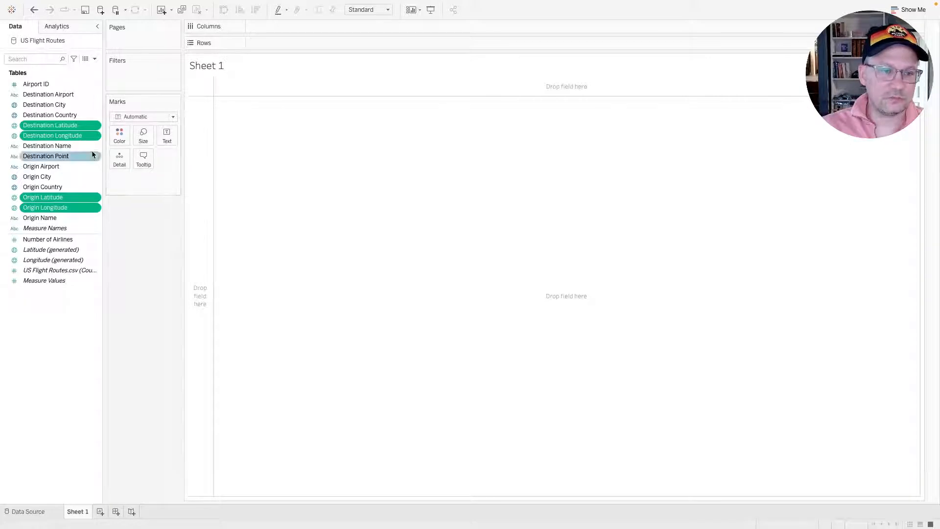
# Filter the field list by "poin", hide the Destination Point field and clear the search.
pyautogui.click(56, 156)
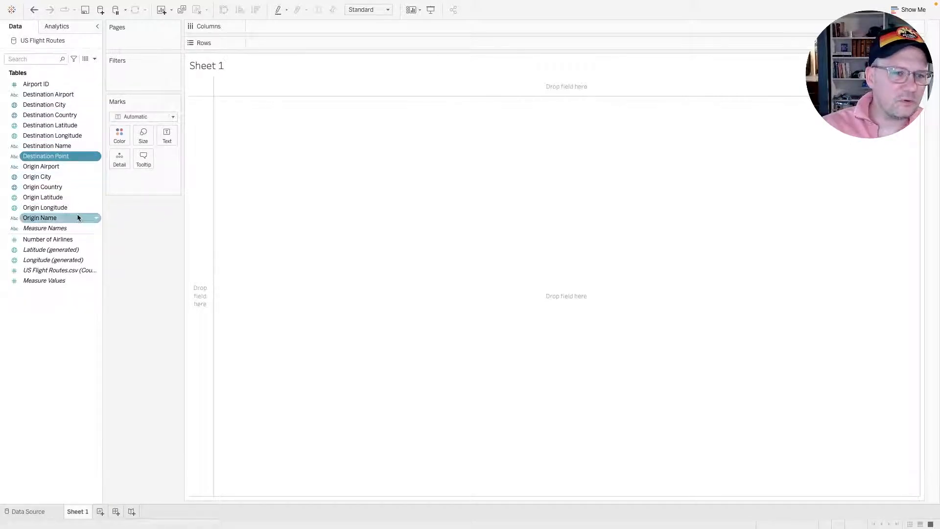
pyautogui.click(44, 60)
pyautogui.write('poin')
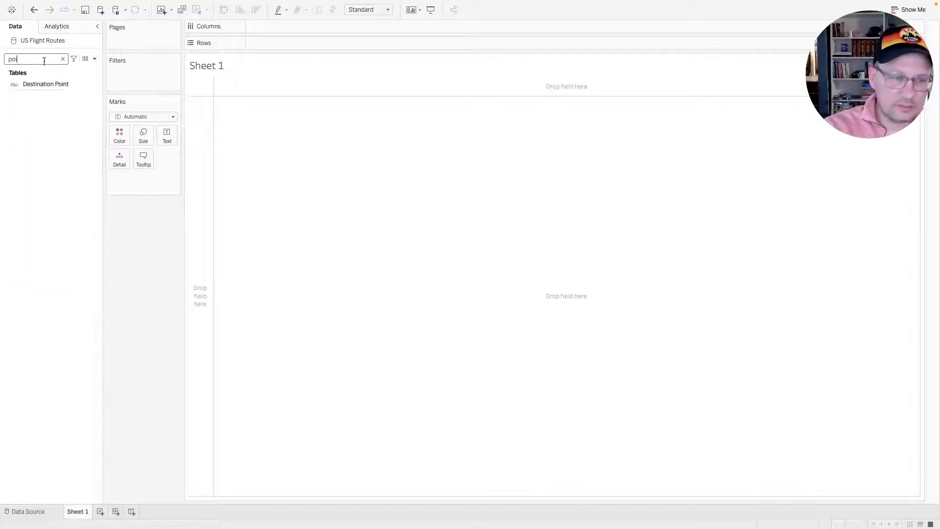
pyautogui.click(36, 84)
pyautogui.rightClick(38, 86)
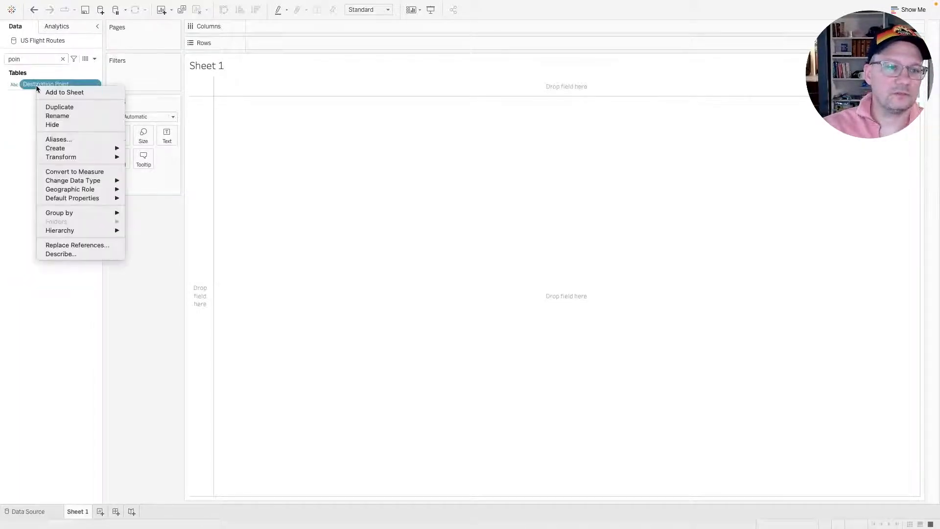
pyautogui.click(54, 124)
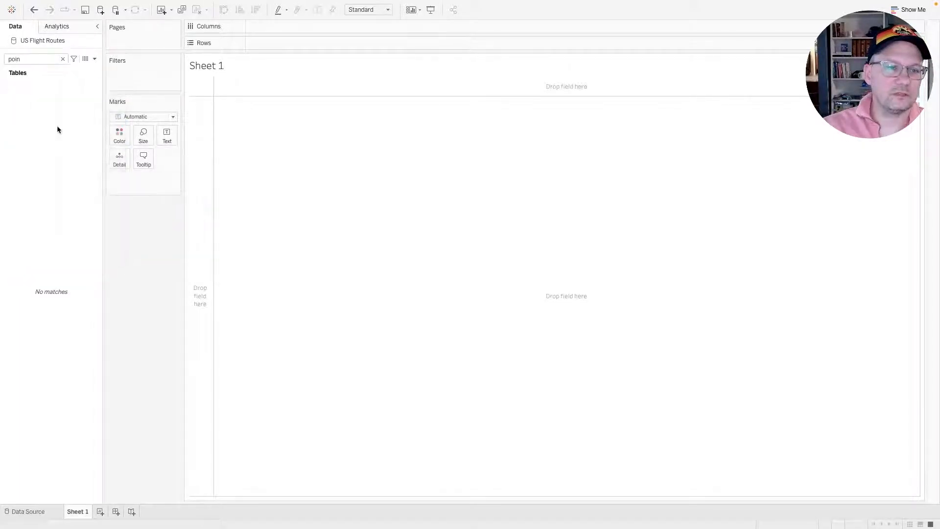
pyautogui.click(62, 59)
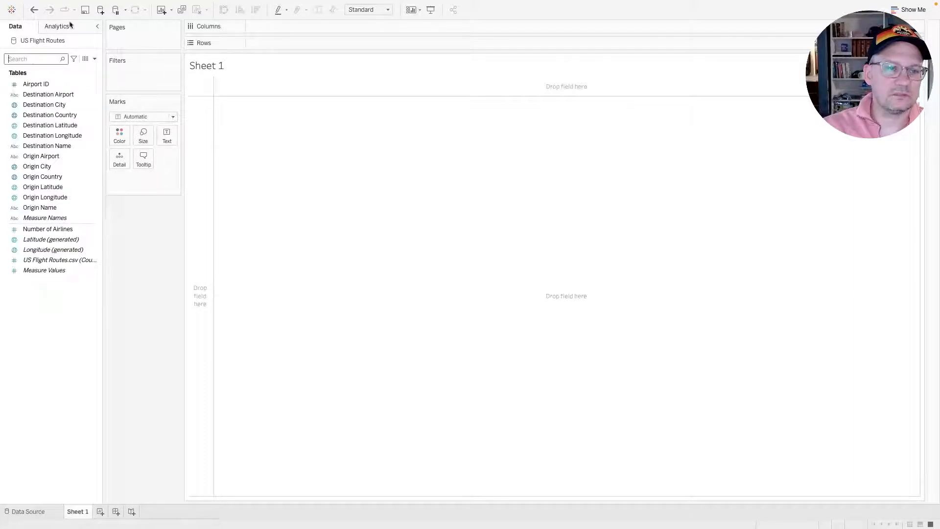
pyautogui.click(69, 135)
pyautogui.click(72, 186)
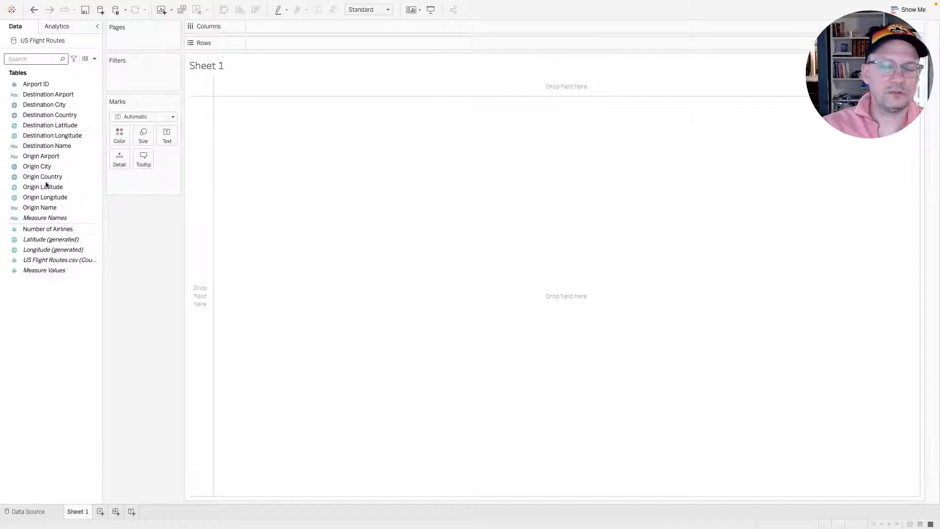
# Check the reference map's parameters, then create a string parameter named Origin Airport with the current value MCI.
pyautogui.press('super+Tab')
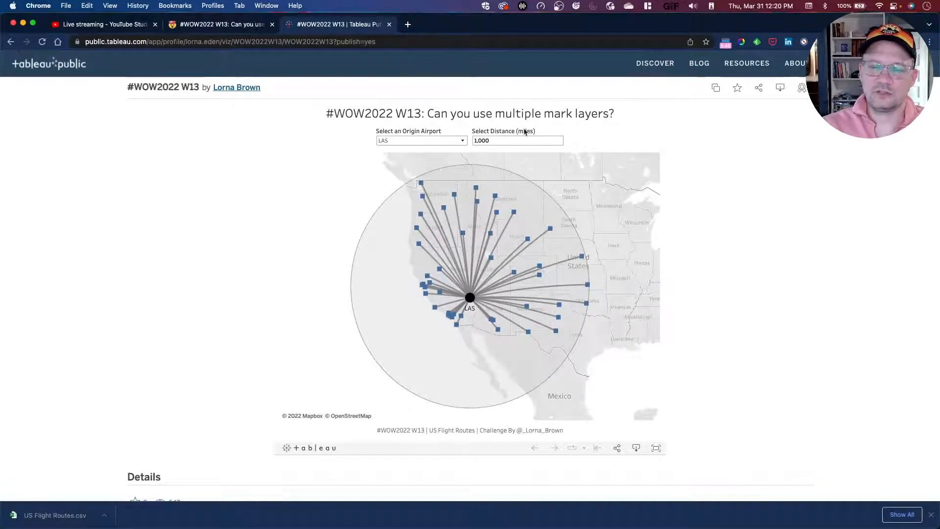
pyautogui.hotkey('ctrl', 'Right')
pyautogui.rightClick(32, 364)
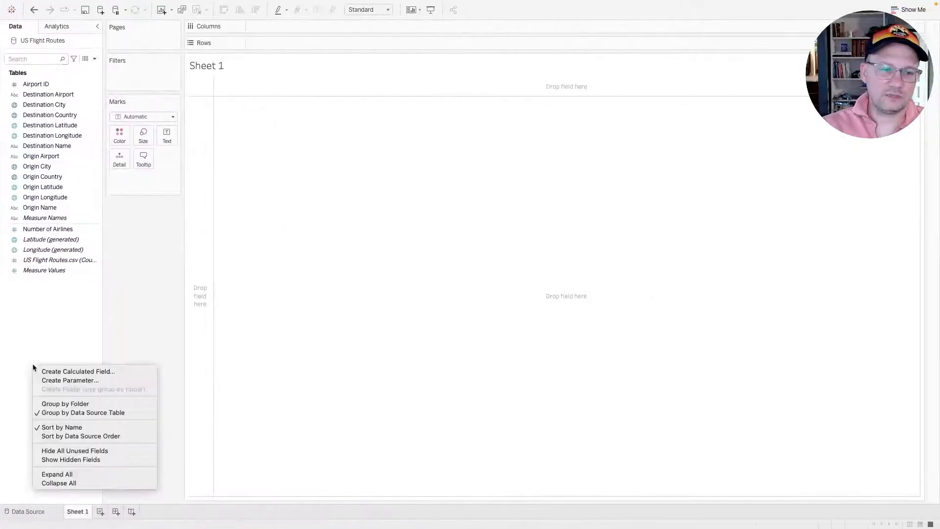
pyautogui.click(64, 381)
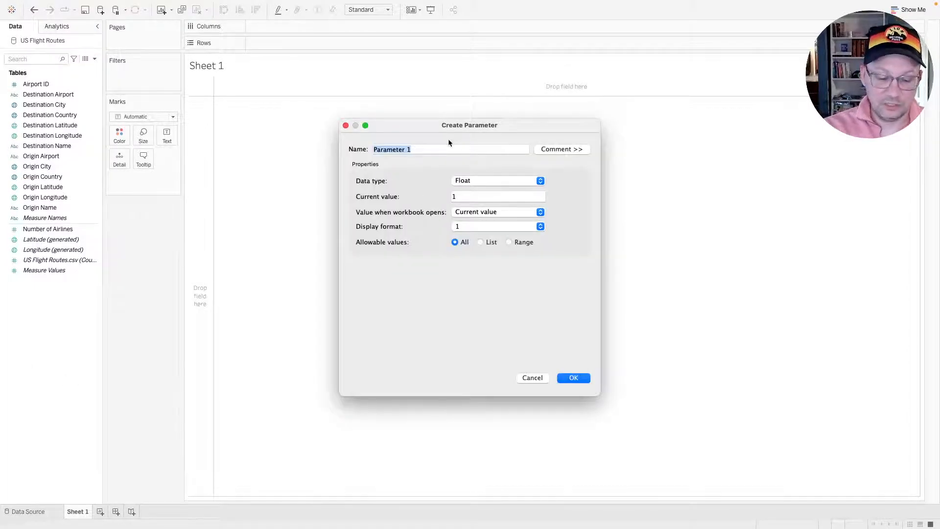
pyautogui.write('Origina ')
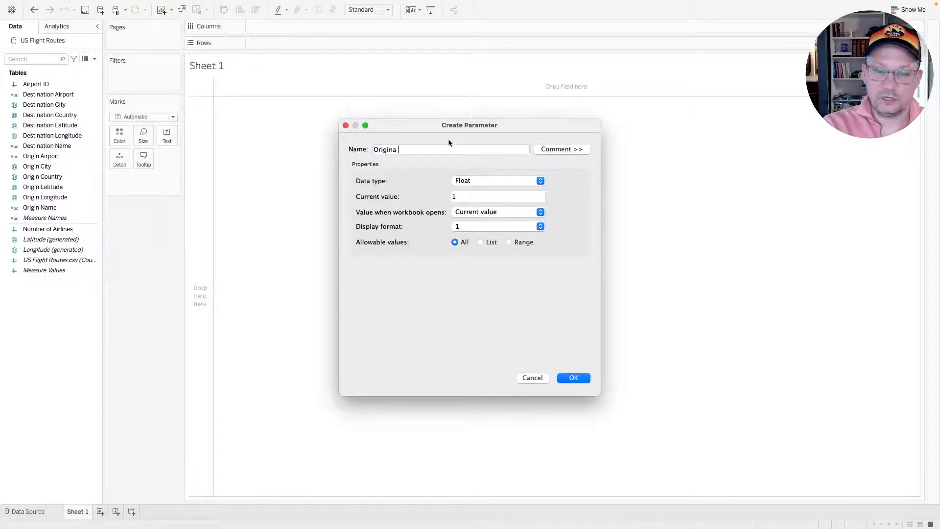
pyautogui.write(' Airport')
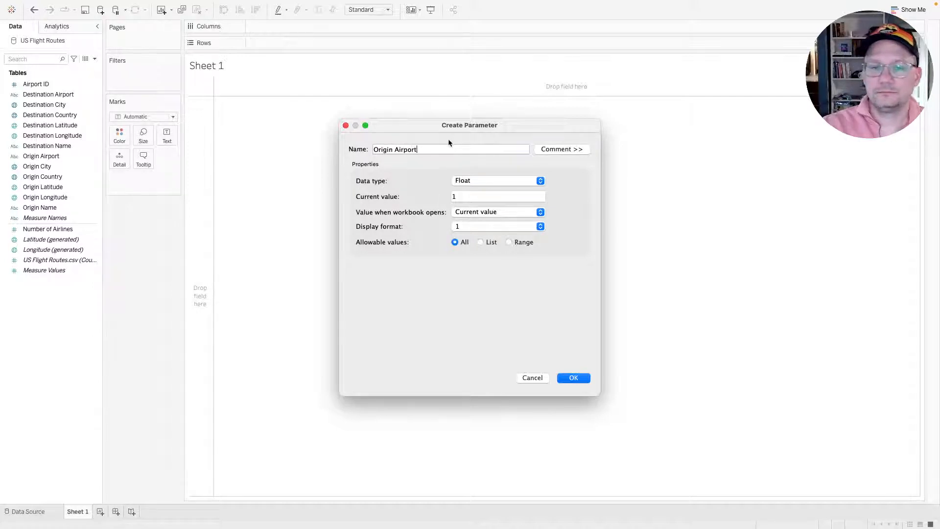
pyautogui.click(476, 179)
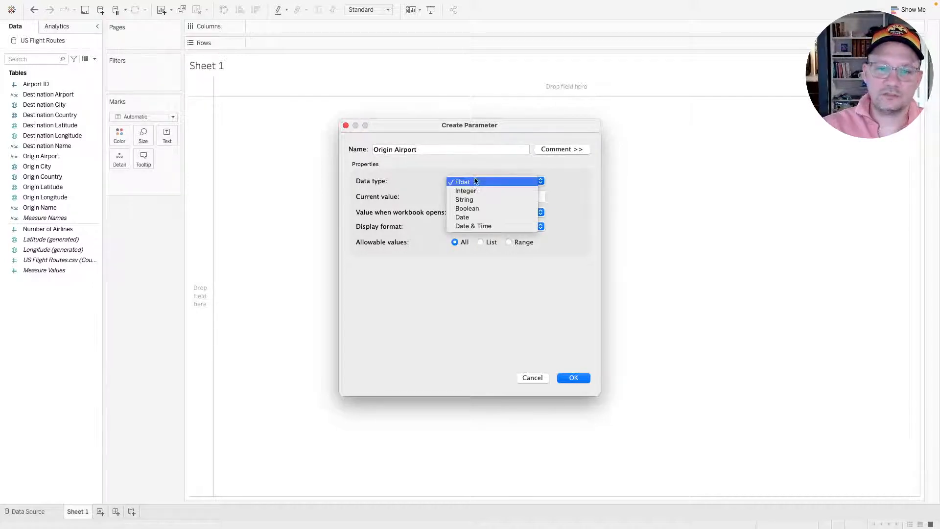
pyautogui.click(471, 200)
pyautogui.click(481, 197)
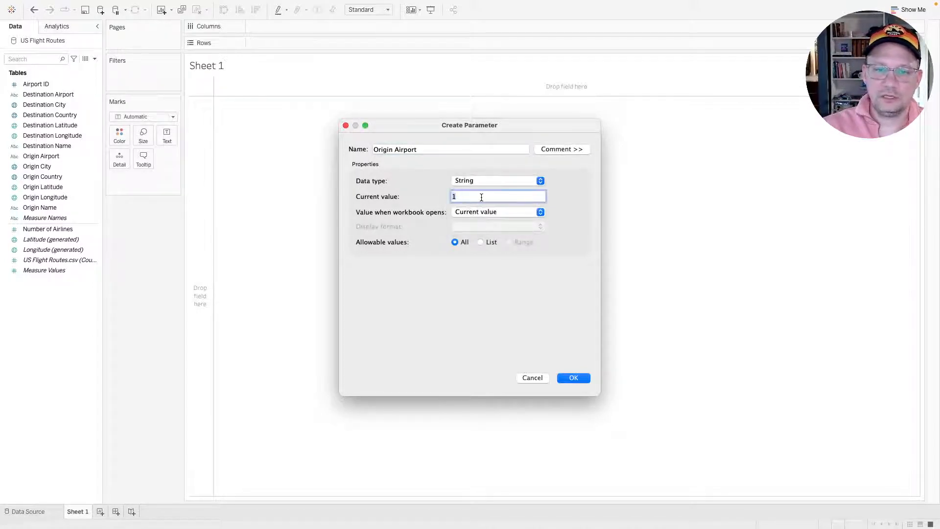
pyautogui.write('MCI')
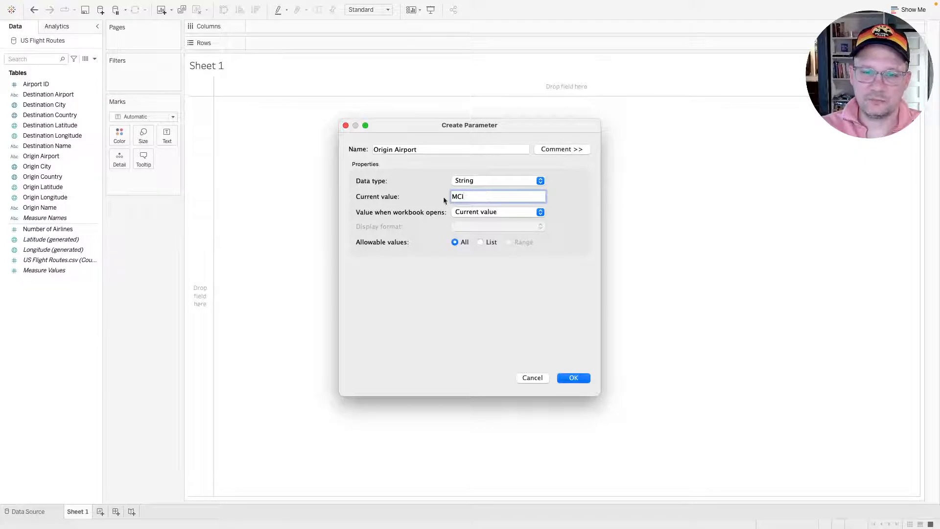
pyautogui.click(565, 378)
# Create an integer parameter named Buffer distance with a current value of 500.
pyautogui.rightClick(34, 416)
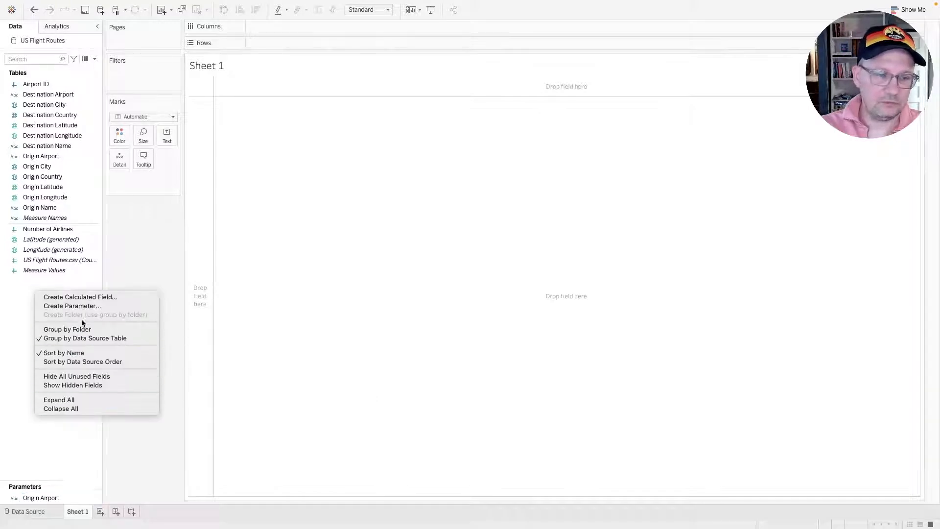
pyautogui.click(96, 305)
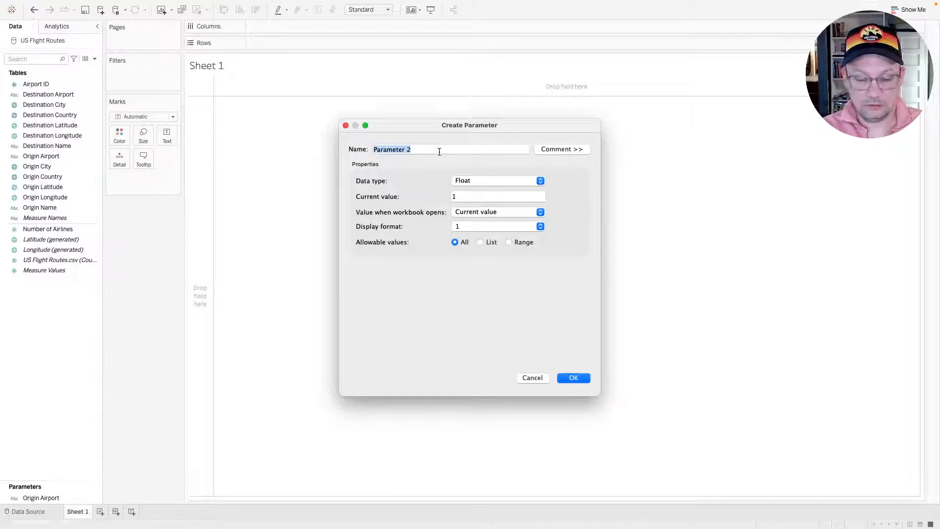
pyautogui.write('Buffer distance')
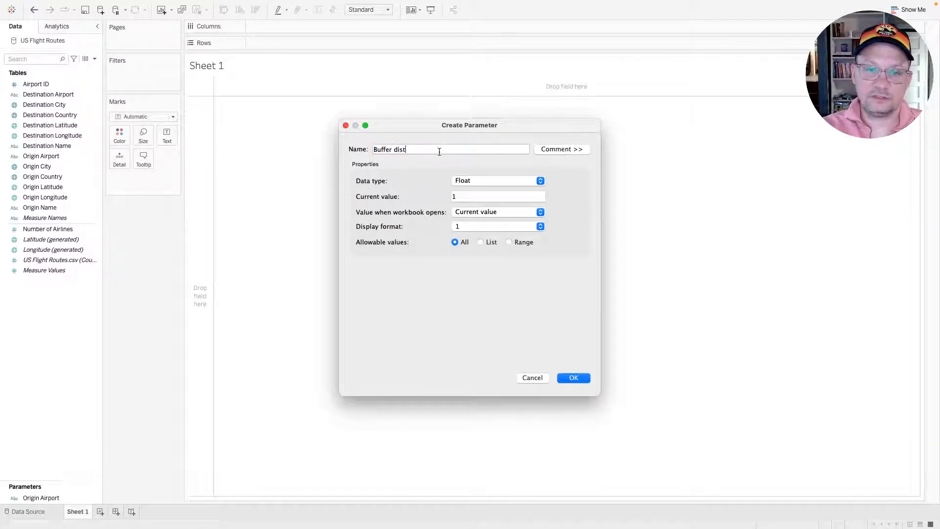
pyautogui.click(498, 180)
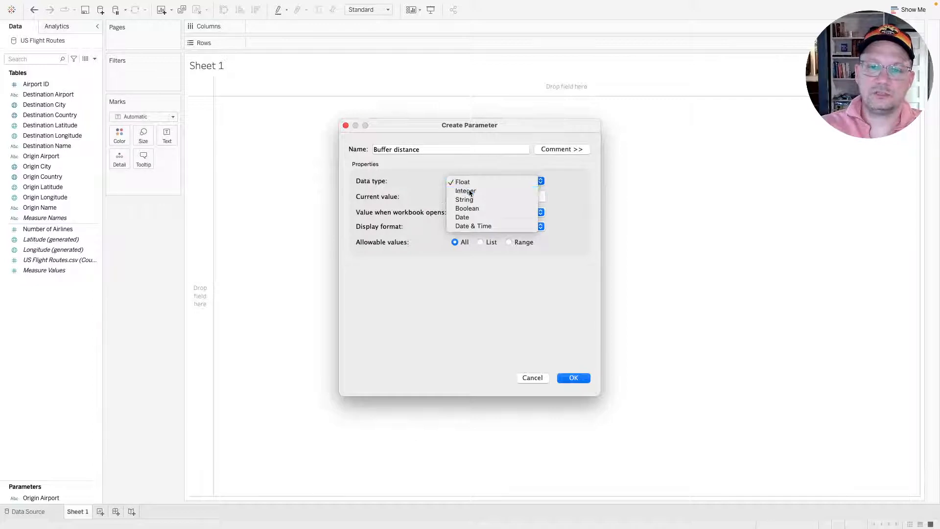
pyautogui.click(468, 190)
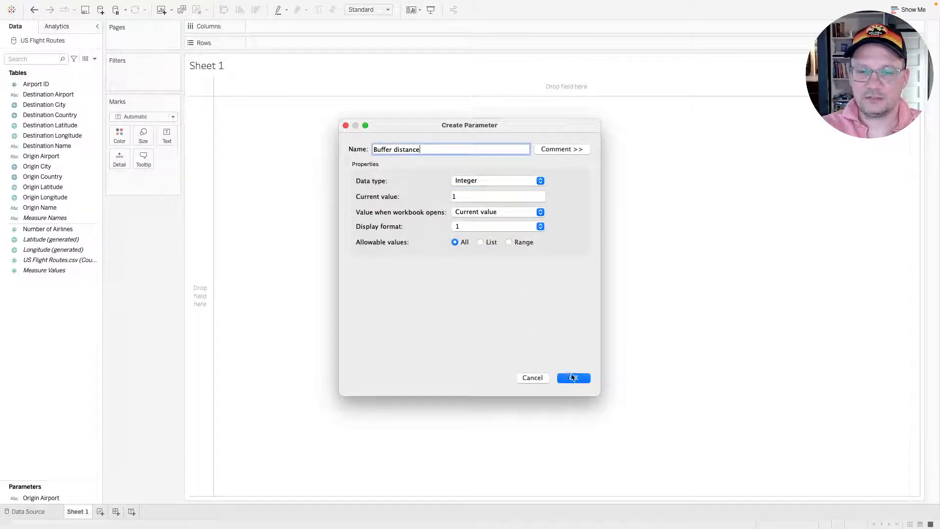
pyautogui.click(457, 195)
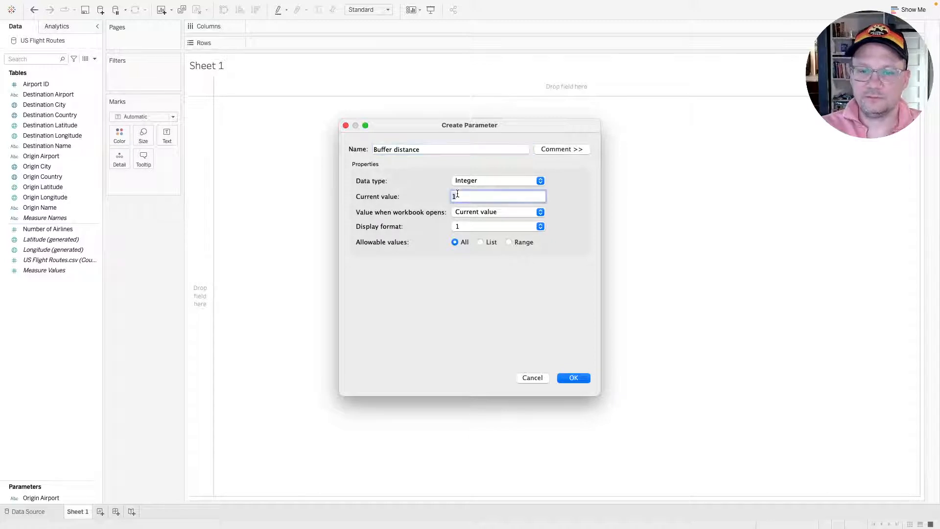
pyautogui.write('000')
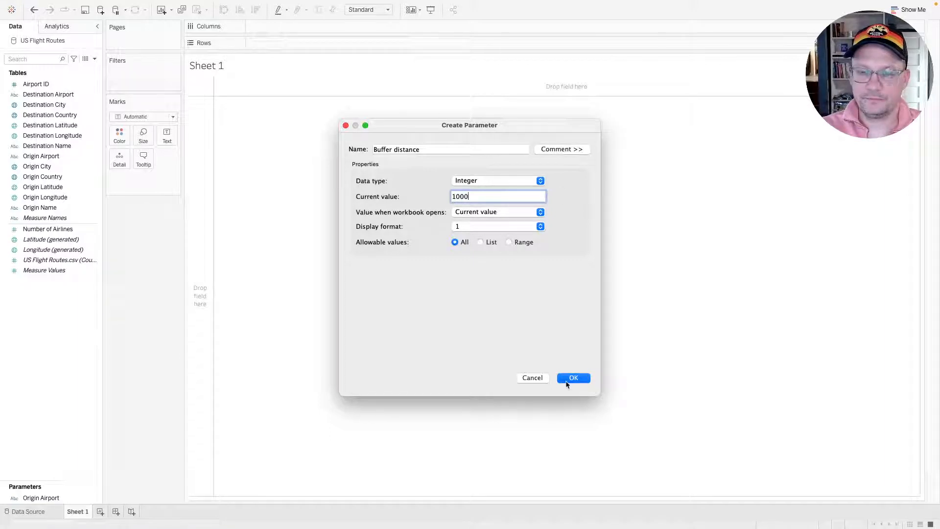
pyautogui.doubleClick(460, 198)
pyautogui.write('50')
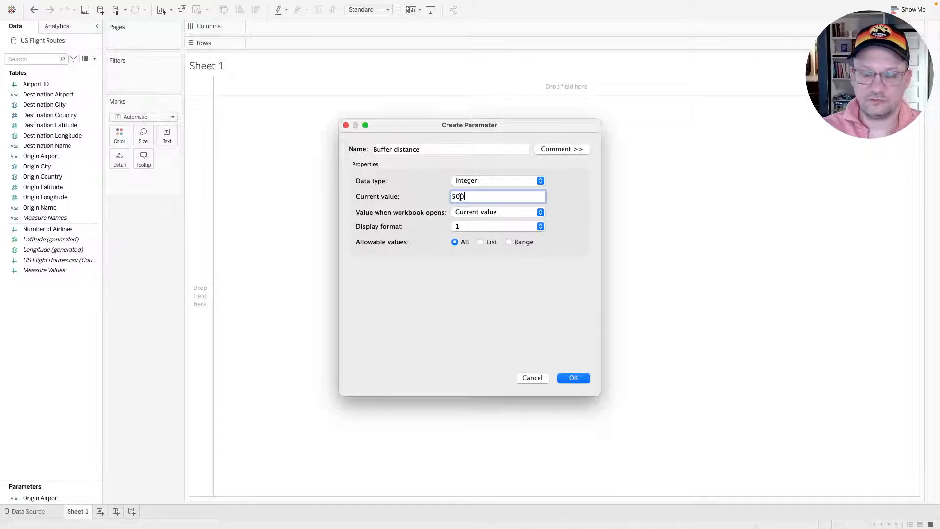
pyautogui.write('0')
pyautogui.press('Tab')
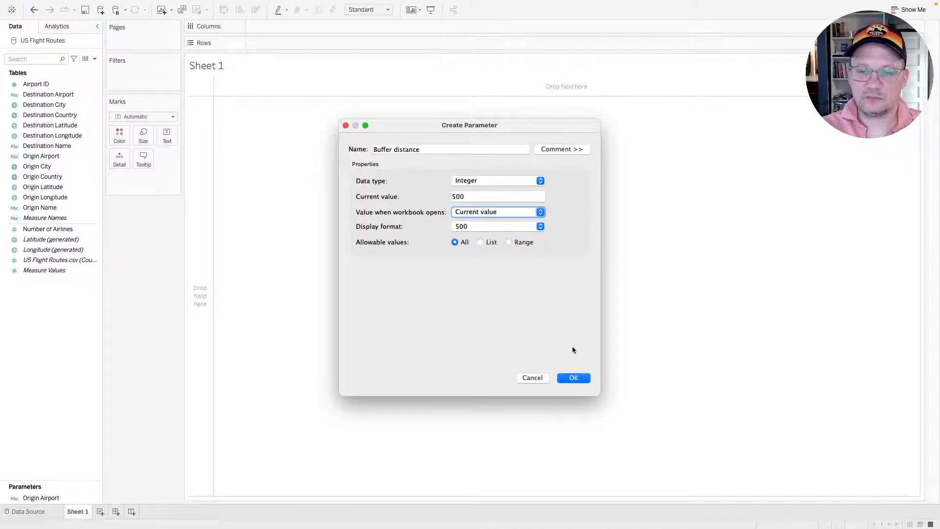
pyautogui.click(570, 378)
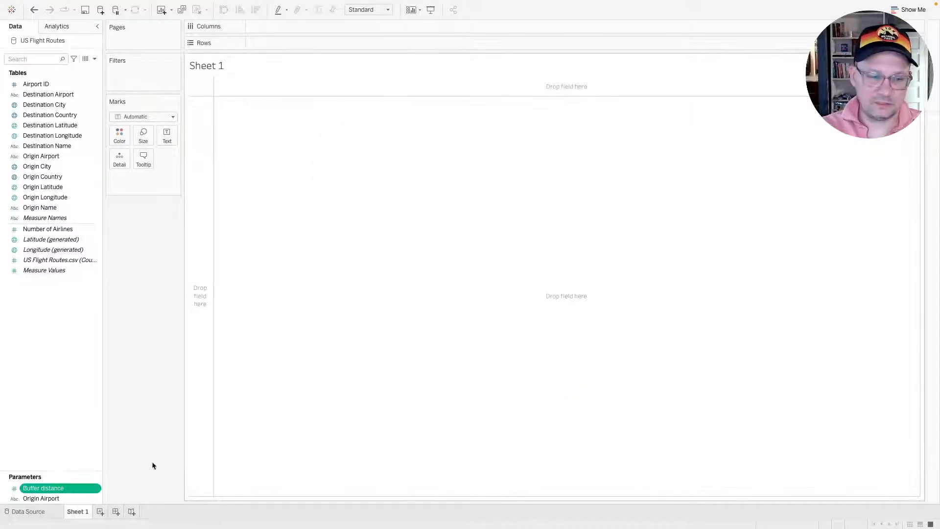
# Show the Origin Airport and Buffer distance parameter controls and place them beneath the Marks card, Origin Airport first.
pyautogui.rightClick(54, 500)
pyautogui.click(85, 397)
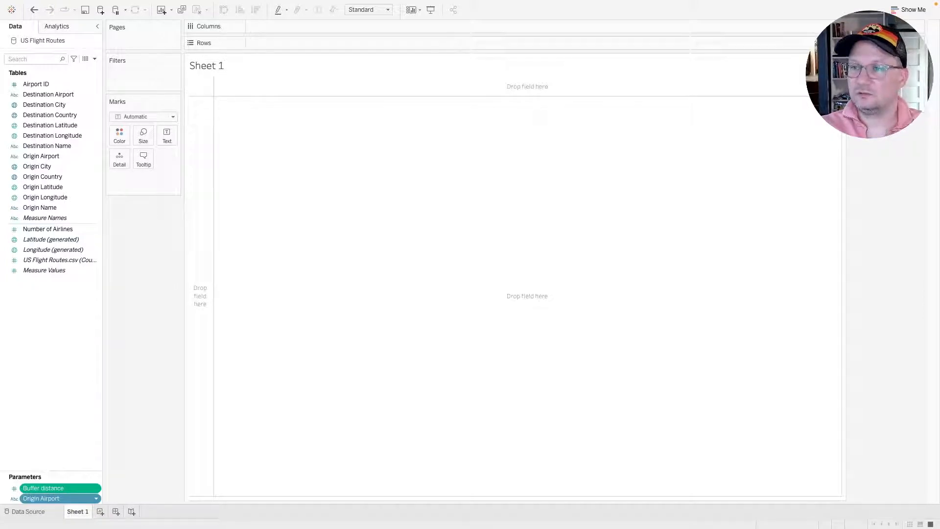
pyautogui.moveTo(881, 64); pyautogui.dragTo(146, 211)
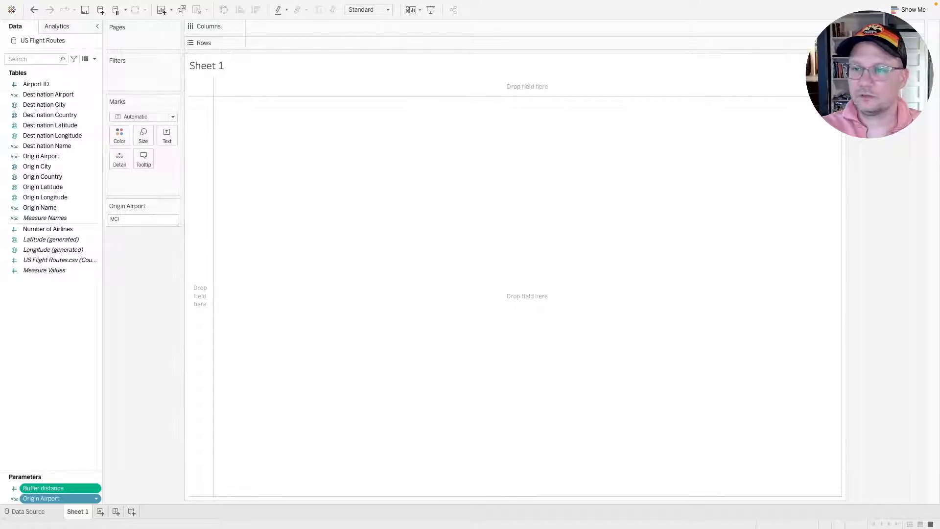
pyautogui.moveTo(881, 147); pyautogui.dragTo(152, 252)
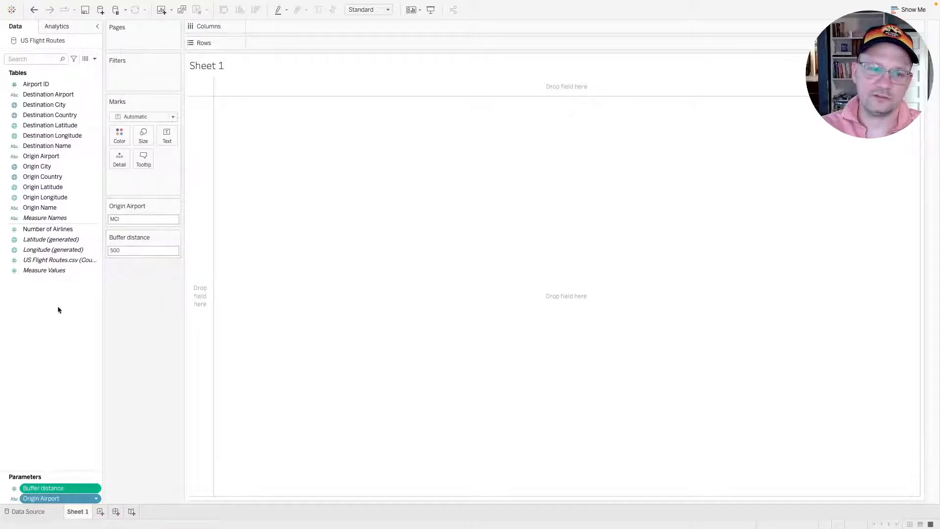
# Rename the Buffer distance parameter as Buffer distance (miles).
pyautogui.rightClick(45, 314)
pyautogui.click(35, 306)
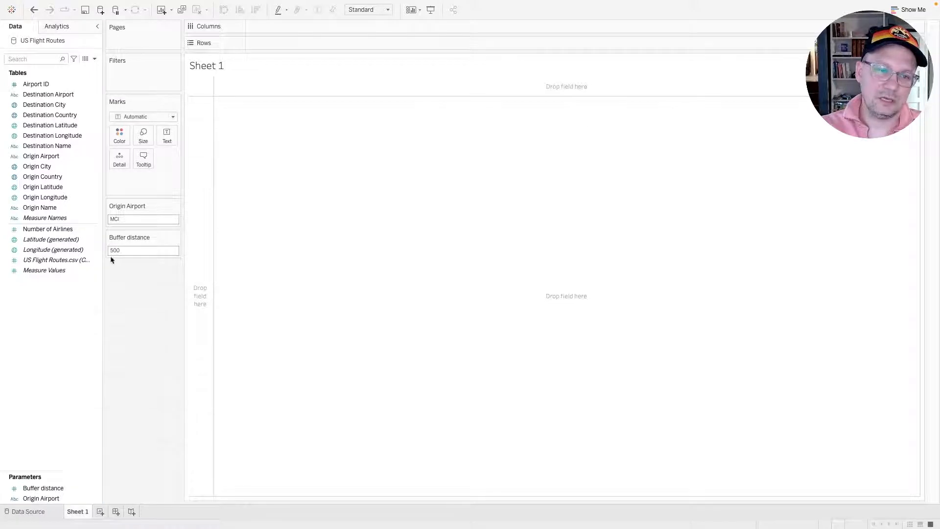
pyautogui.click(175, 237)
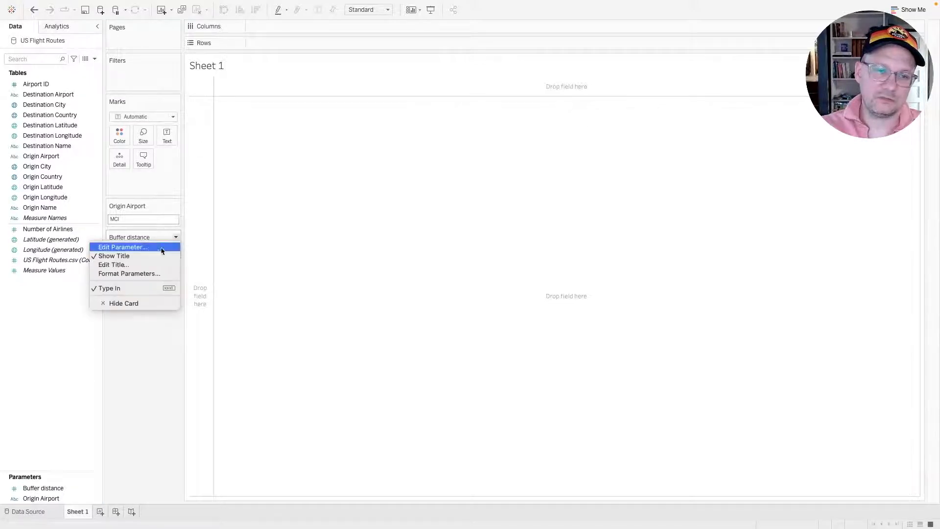
pyautogui.click(155, 249)
pyautogui.click(433, 150)
pyautogui.write('(miles')
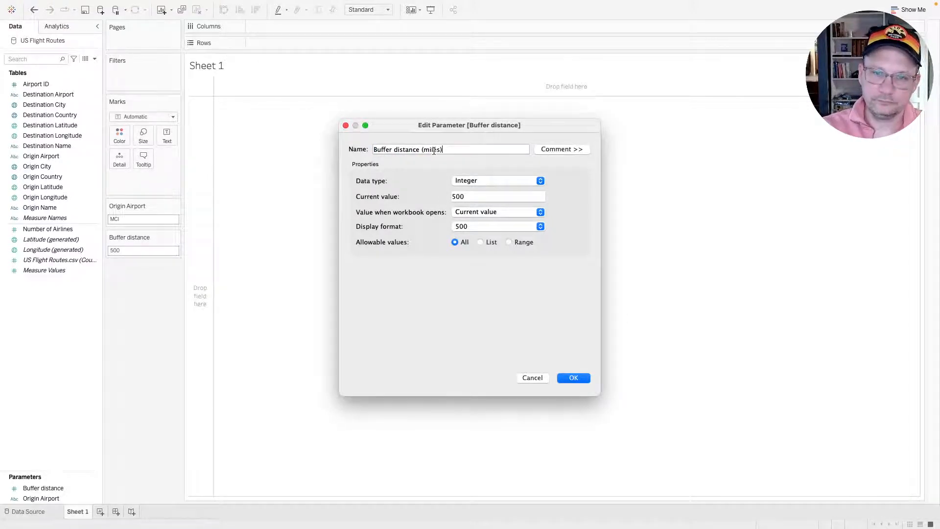
pyautogui.click(575, 379)
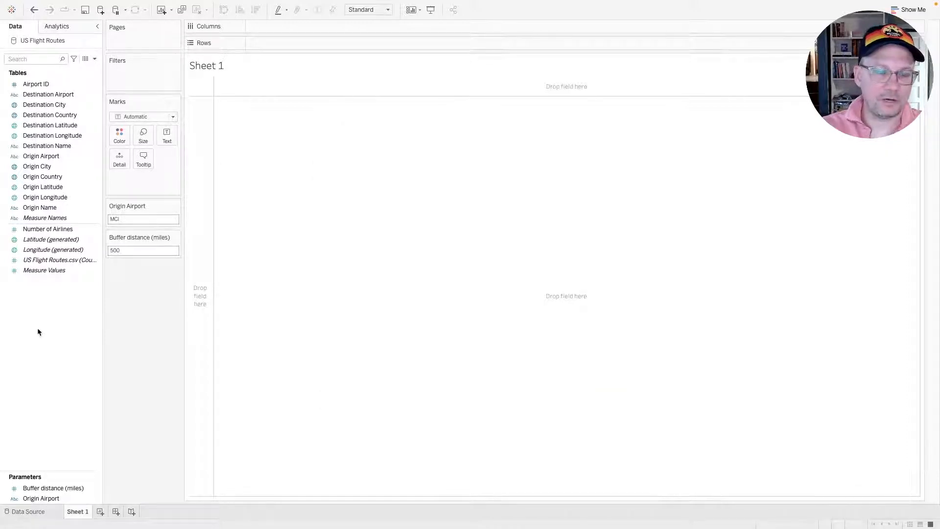
# Start a new calculated field named Origin Point.
pyautogui.rightClick(74, 302)
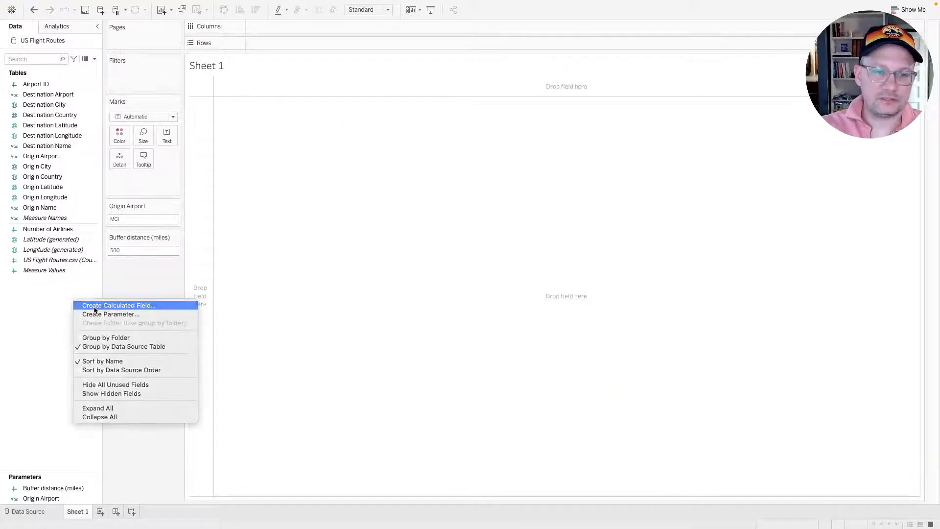
pyautogui.click(93, 304)
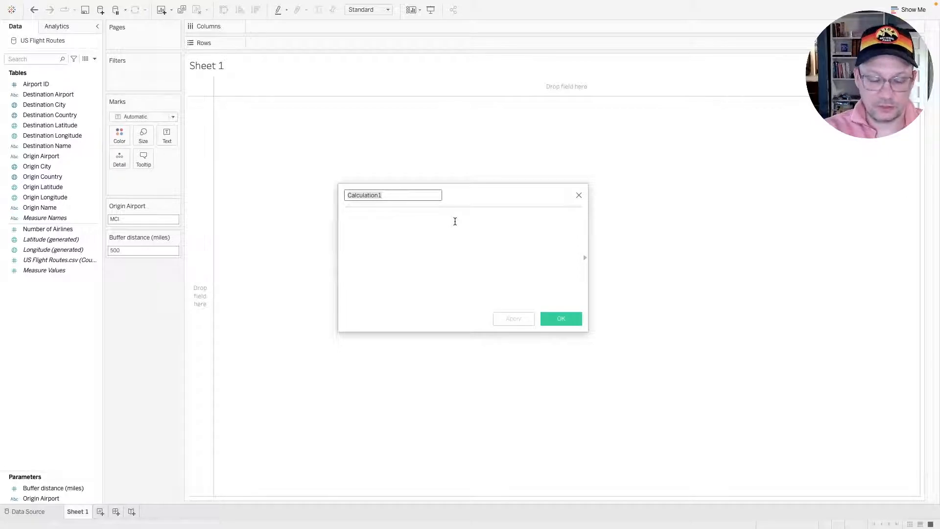
pyautogui.write('Orign')
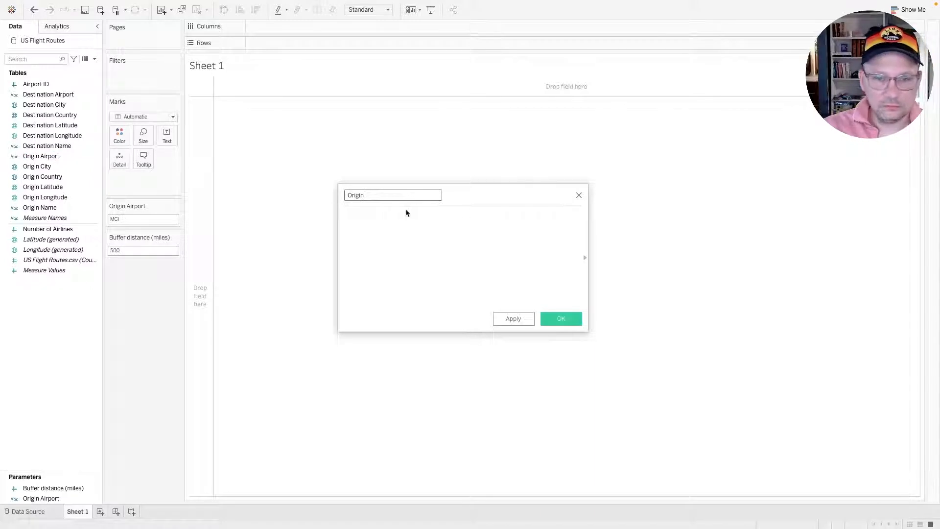
pyautogui.write('Point')
pyautogui.press('Tab')
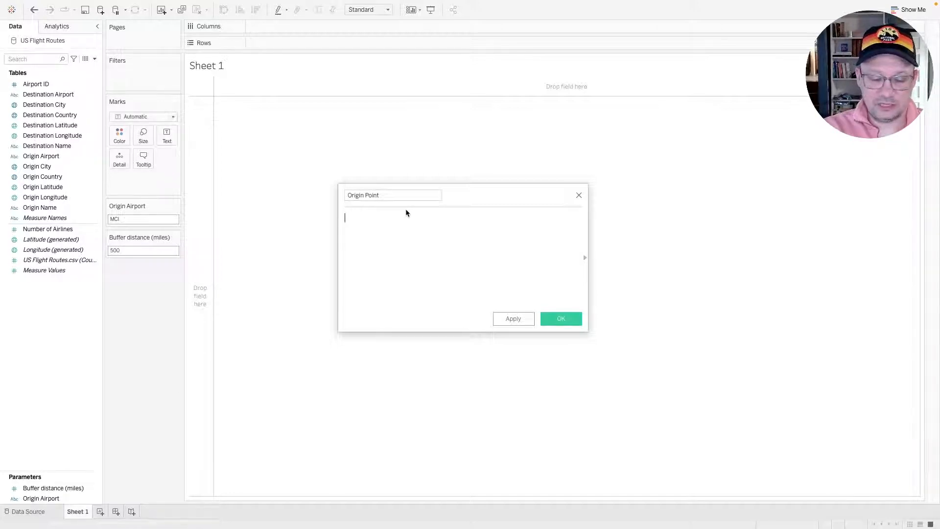
# Insert the MAKEPOINT function in the Origin Point formula, with several blank lines between its parentheses for the arguments.
pyautogui.write('make')
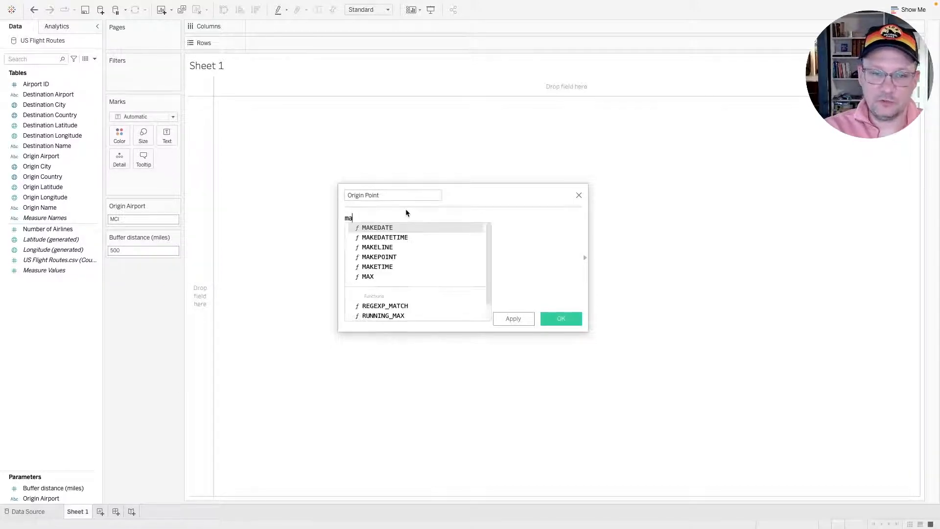
pyautogui.press('Down')
pyautogui.press('Down')
pyautogui.press('Down')
pyautogui.press('Return')
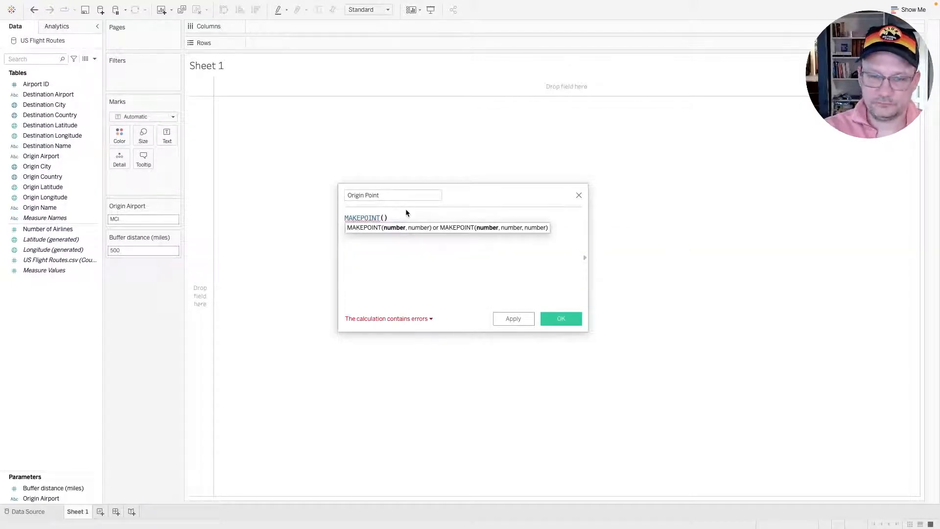
pyautogui.press('Return')
pyautogui.press('Return')
pyautogui.press('Return')
pyautogui.press('Return')
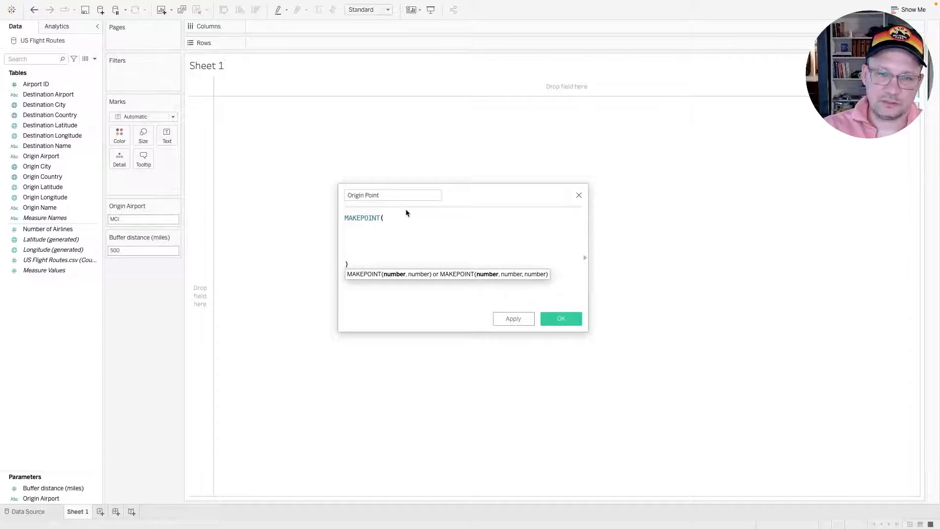
# Begin an IF condition with the Origin Airport field on the first line inside the MAKEPOINT parentheses.
pyautogui.click(377, 228)
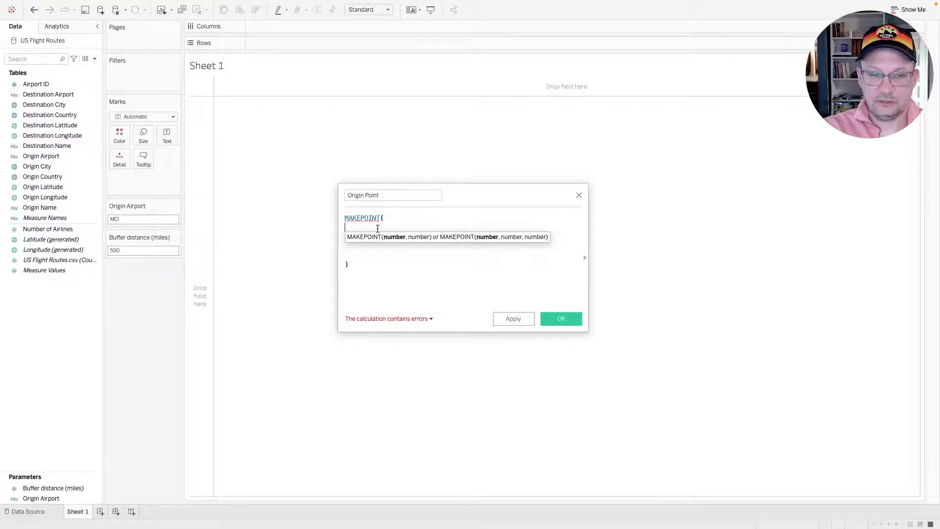
pyautogui.write('if ')
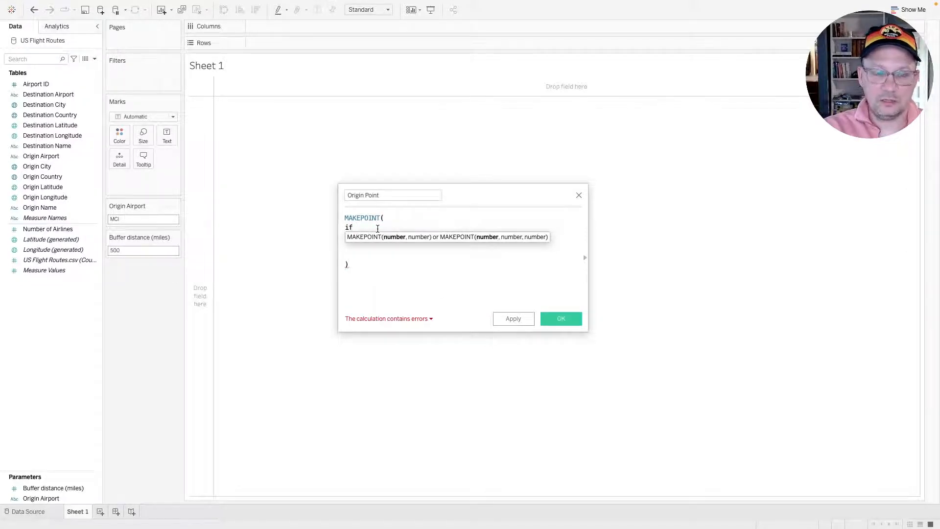
pyautogui.write('orig')
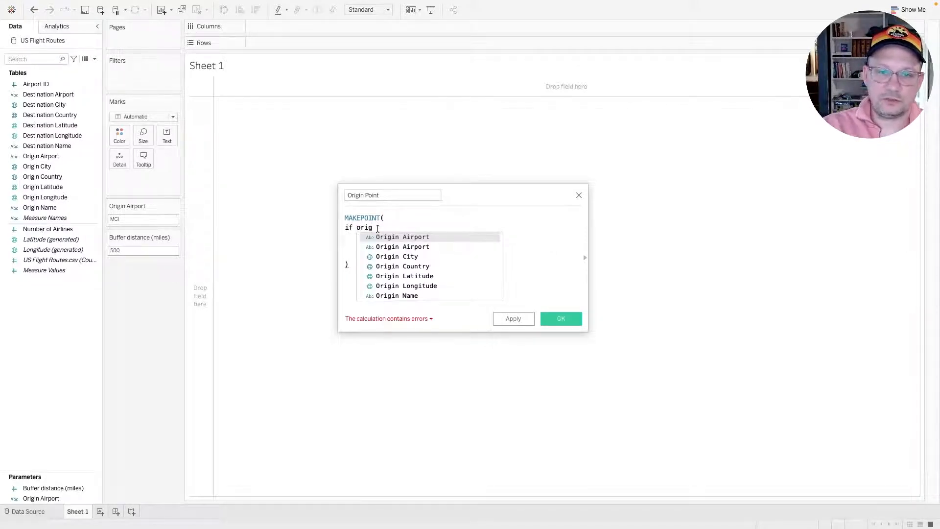
pyautogui.press('Return')
pyautogui.doubleClick(377, 229)
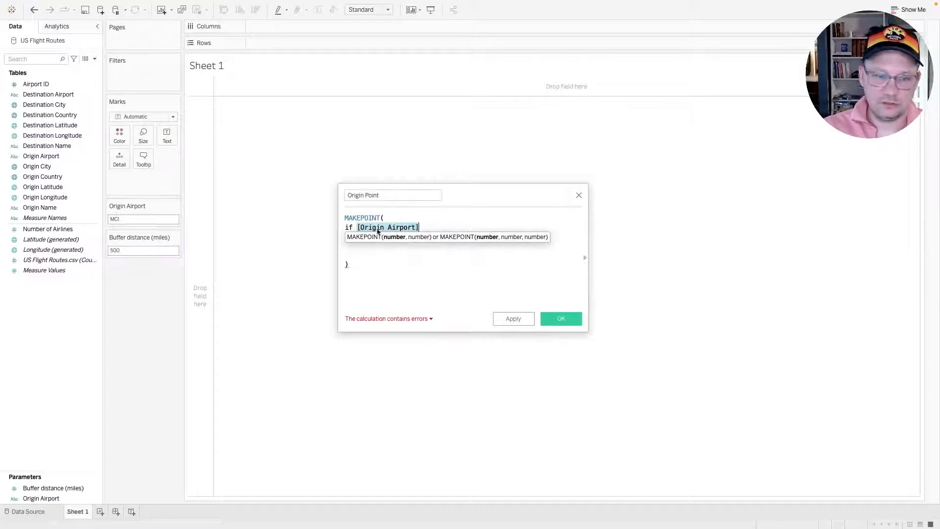
# Rename the Origin Airport parameter as pOrigin Airport to distinguish it from the field of the same name.
pyautogui.rightClick(40, 499)
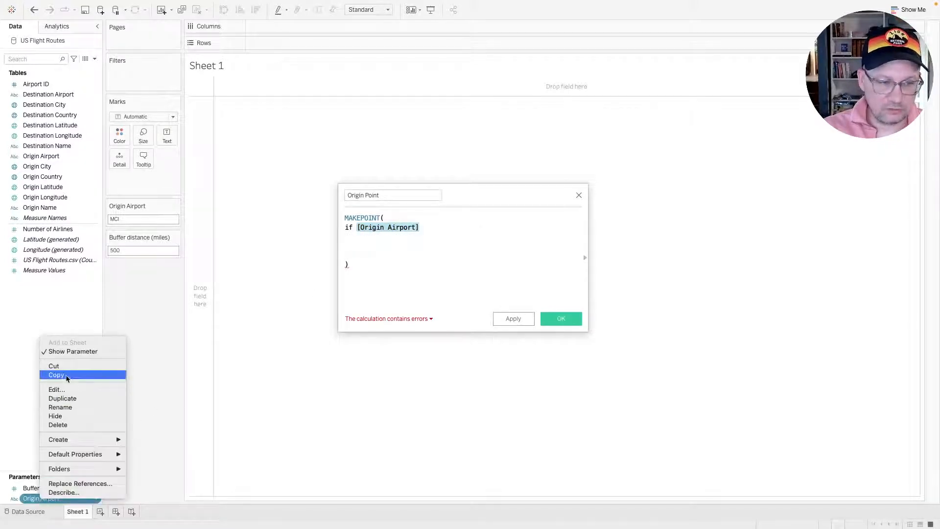
pyautogui.click(69, 390)
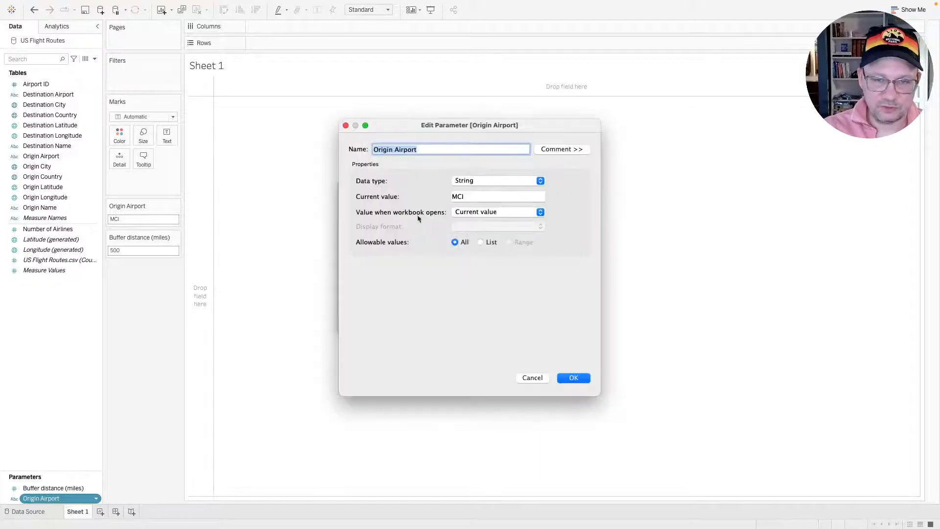
pyautogui.click(411, 148)
pyautogui.write('p')
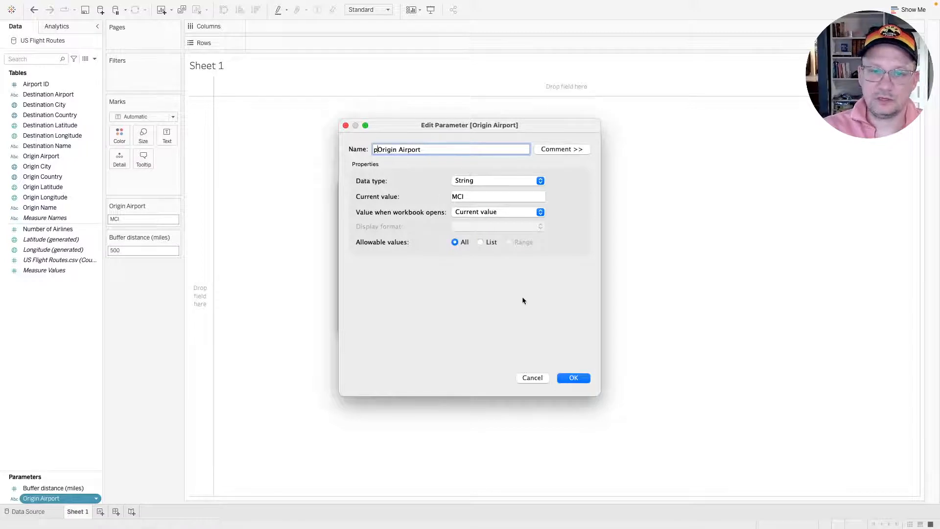
pyautogui.click(567, 378)
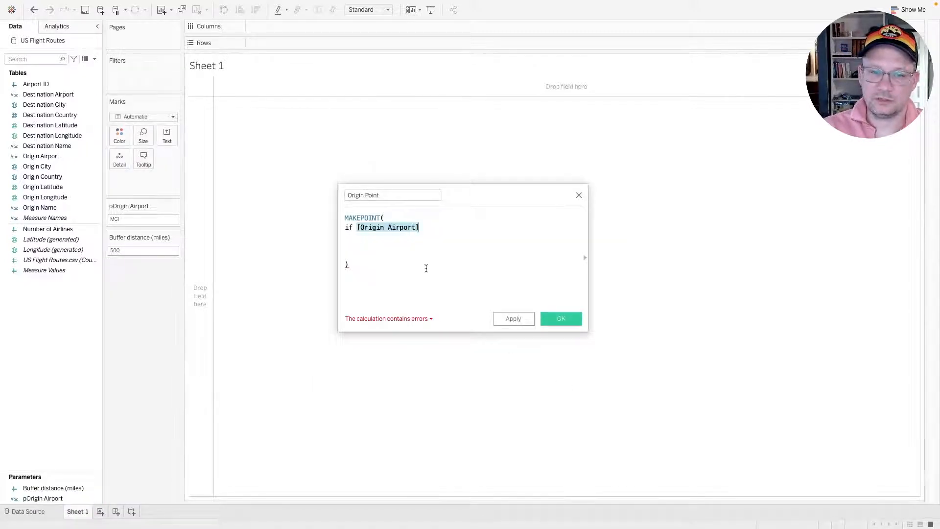
# Complete the IF condition so that [Origin Airport] is compared for equality with the [pOrigin Airport] parameter.
pyautogui.click(370, 229)
pyautogui.click(427, 224)
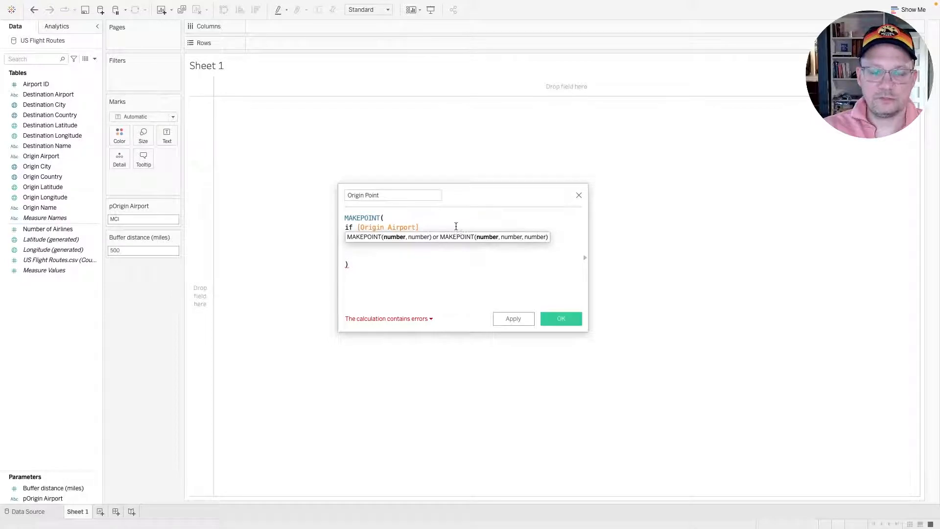
pyautogui.click(430, 229)
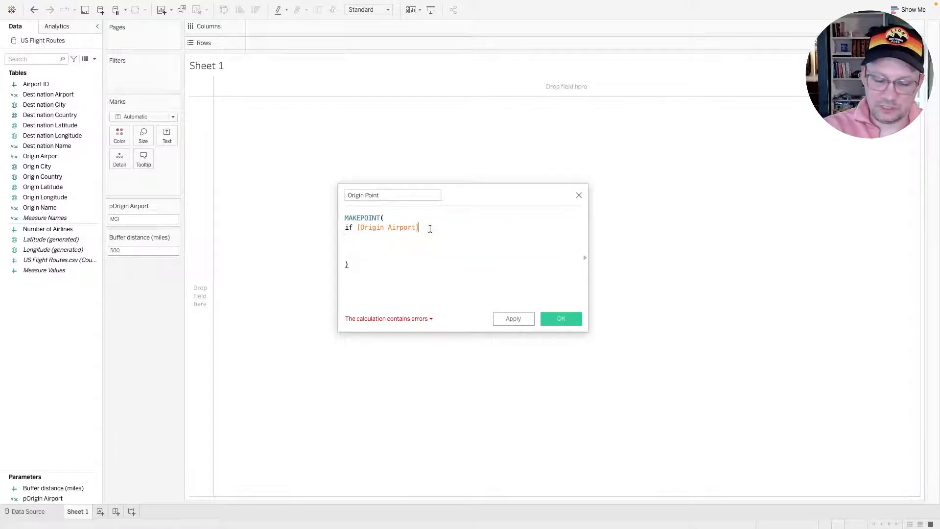
pyautogui.write('= [pOrigin Airport]')
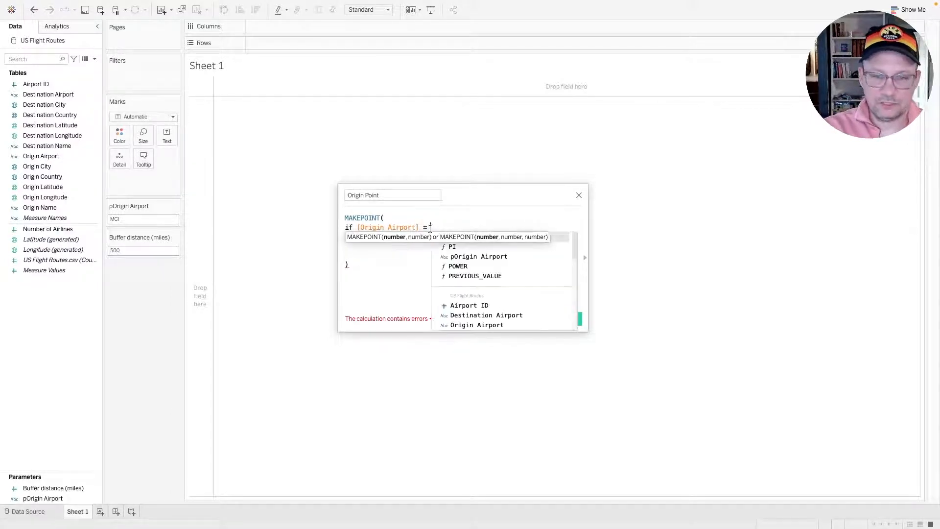
pyautogui.press('Return')
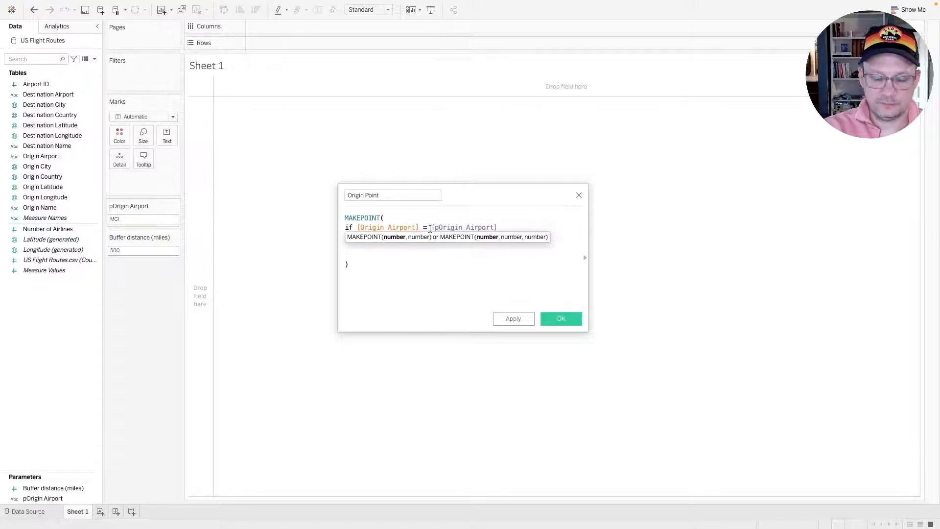
# Make the IF statement return [Origin Latitude] with a then clause and close it with END.
pyautogui.write('then')
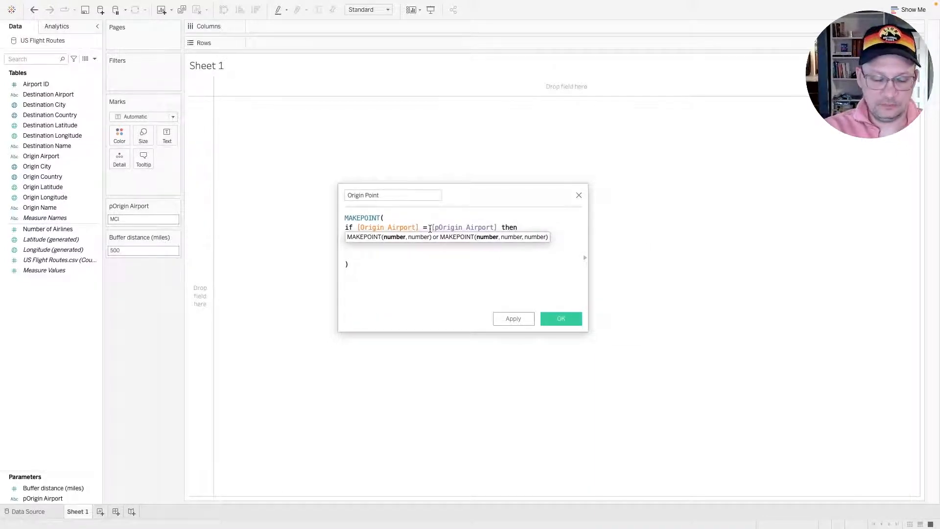
pyautogui.write(' origin')
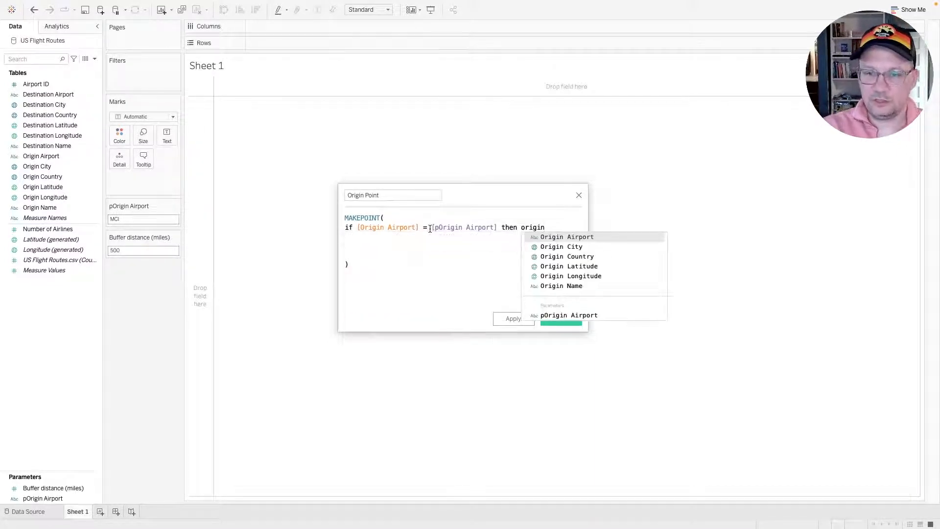
pyautogui.press('Down')
pyautogui.press('Down')
pyautogui.press('Down')
pyautogui.press('Return')
pyautogui.write('END)')
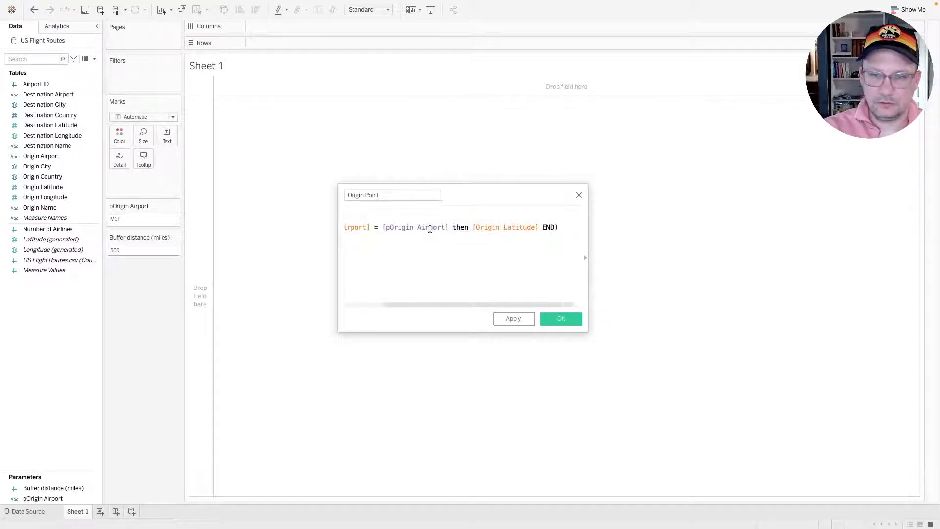
# Add a comma on the line below the latitude IF statement to separate the two MAKEPOINT arguments.
pyautogui.hscroll(-3, 389, 239)
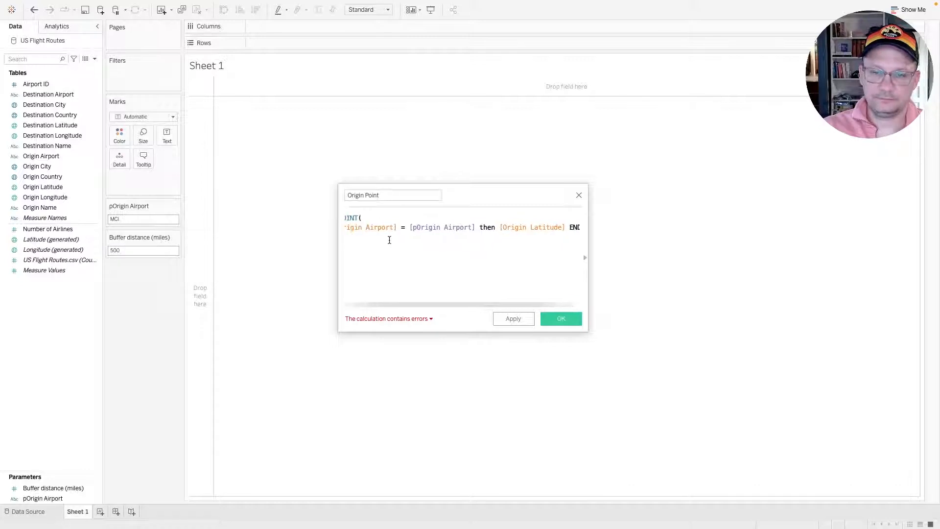
pyautogui.click(366, 236)
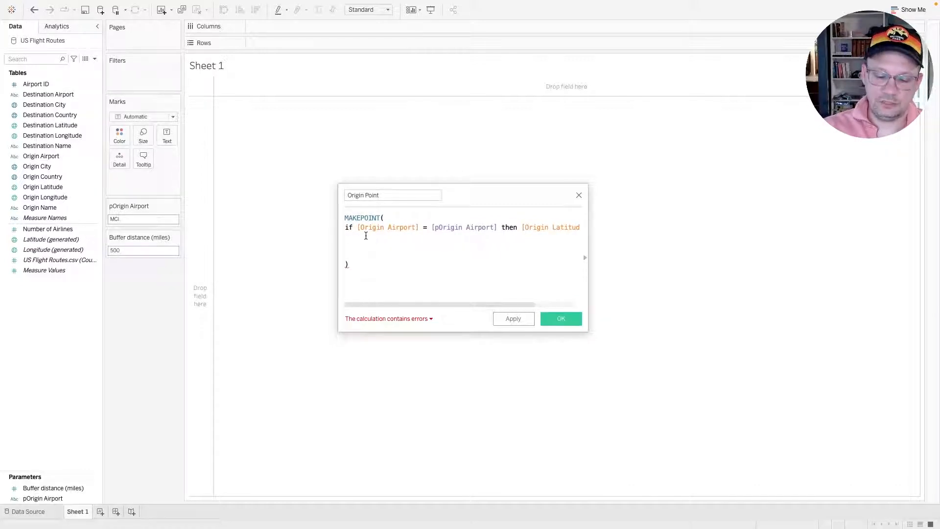
pyautogui.write(',')
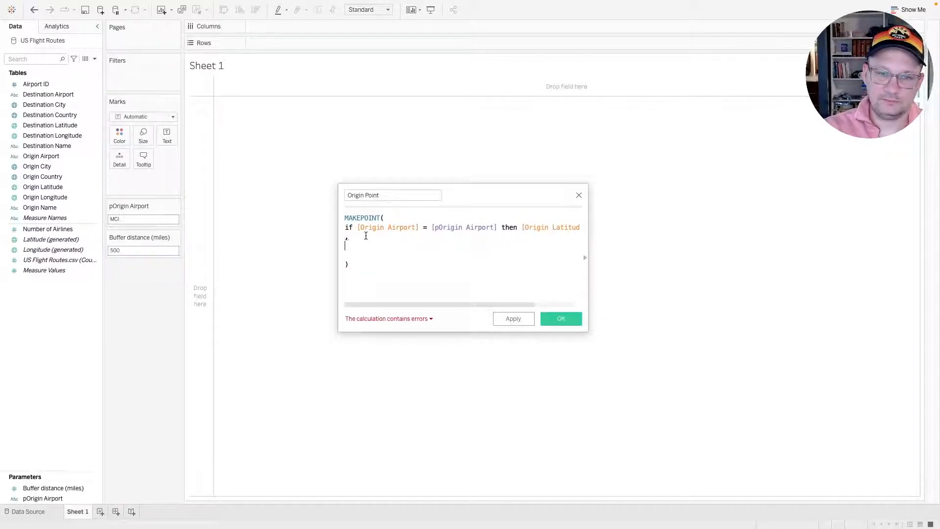
# Delete the surplus closing parenthesis after END in the latitude IF statement.
pyautogui.click(345, 227)
pyautogui.moveTo(345, 227); pyautogui.dragTo(612, 229)
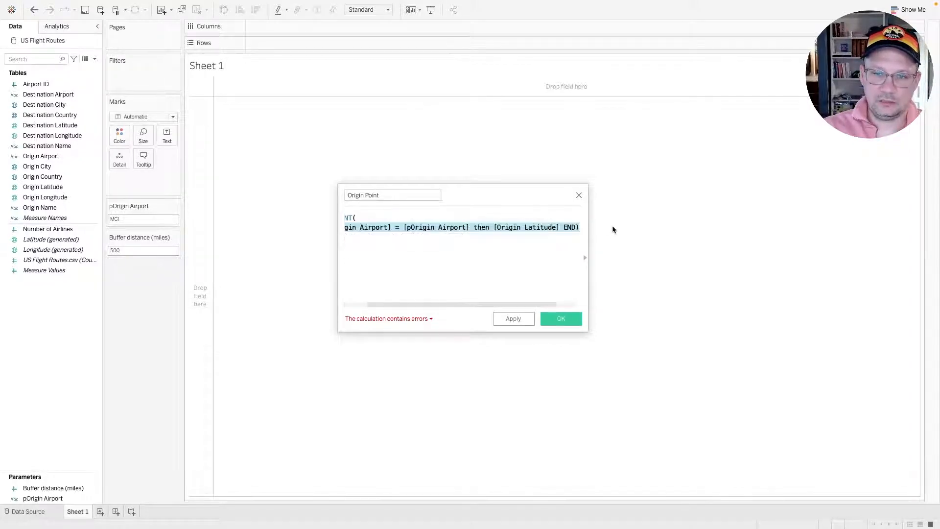
pyautogui.click(581, 227)
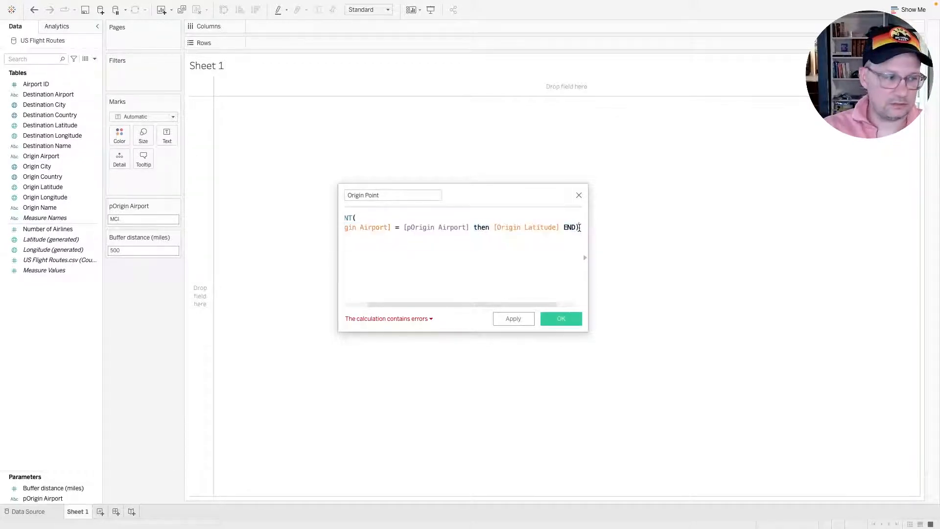
pyautogui.press('BackSpace')
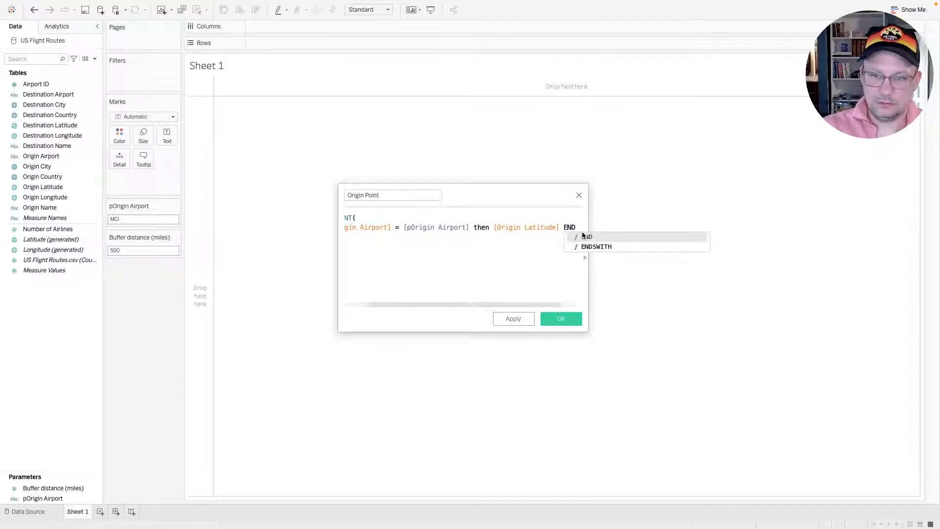
pyautogui.press('Escape')
# Copy the whole latitude IF statement and paste it on the line below the comma as the second argument.
pyautogui.moveTo(579, 226); pyautogui.dragTo(308, 232)
pyautogui.hotkey('ctrl', 'c')
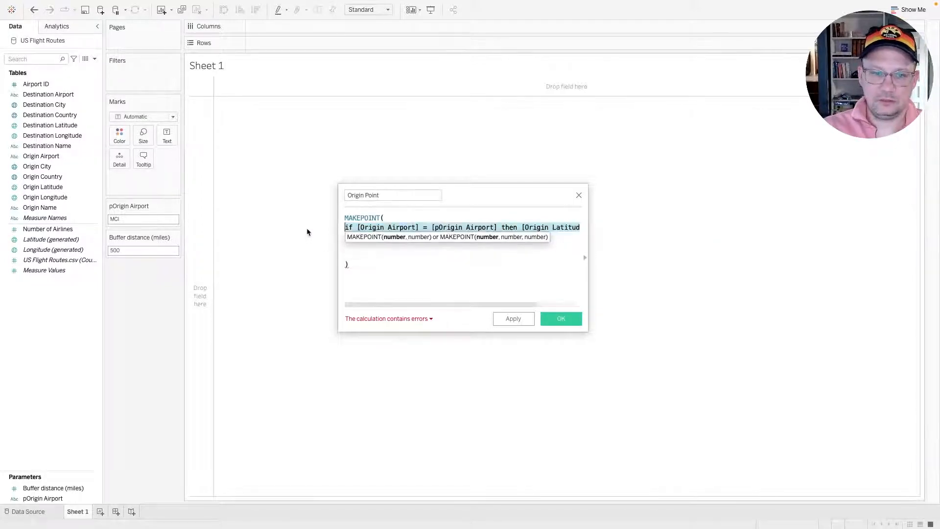
pyautogui.click(396, 269)
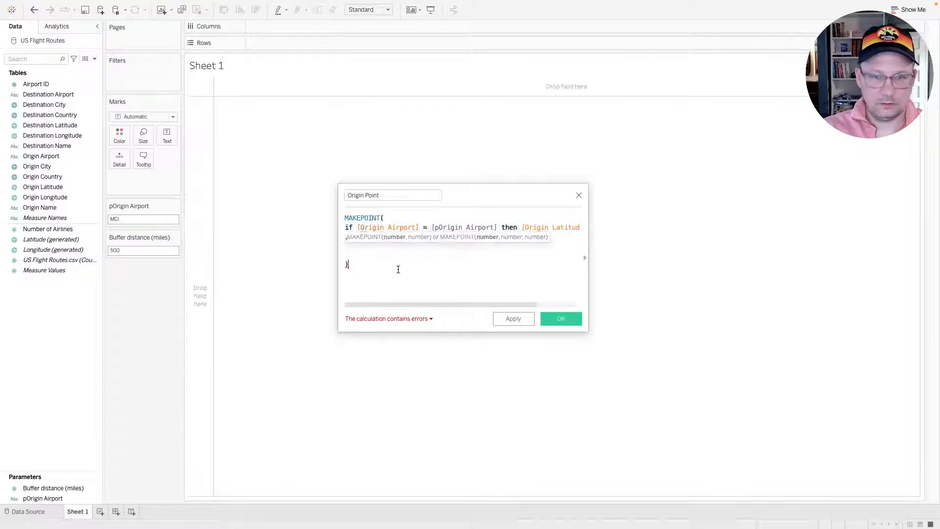
pyautogui.click(370, 244)
pyautogui.hotkey('ctrl', 'v')
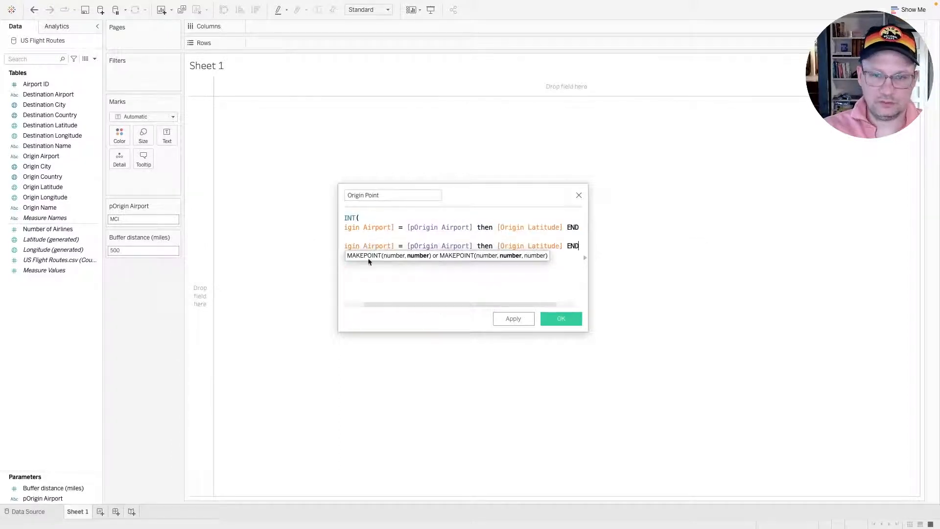
# Replace [Origin Latitude] with [Origin Longitude] in the second IF statement.
pyautogui.doubleClick(531, 244)
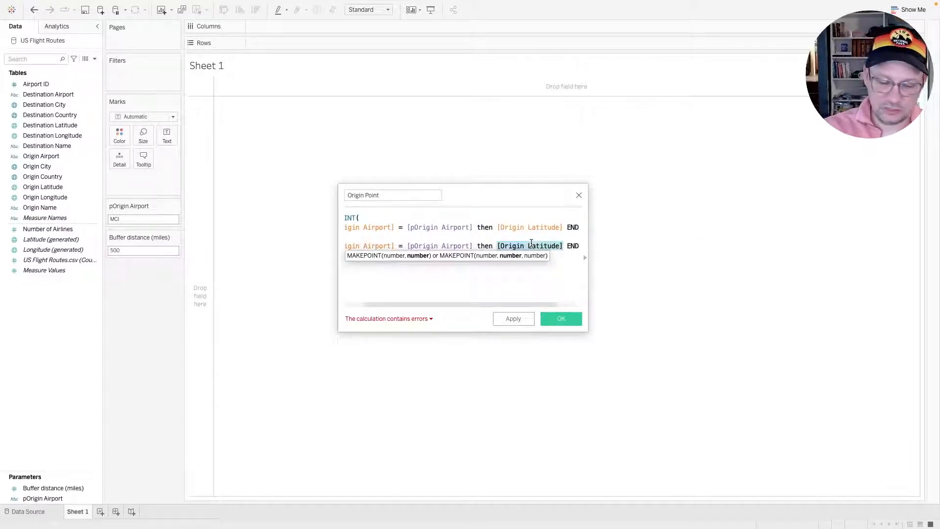
pyautogui.write('ori')
pyautogui.press('Down')
pyautogui.press('Down')
pyautogui.press('Down')
pyautogui.press('Down')
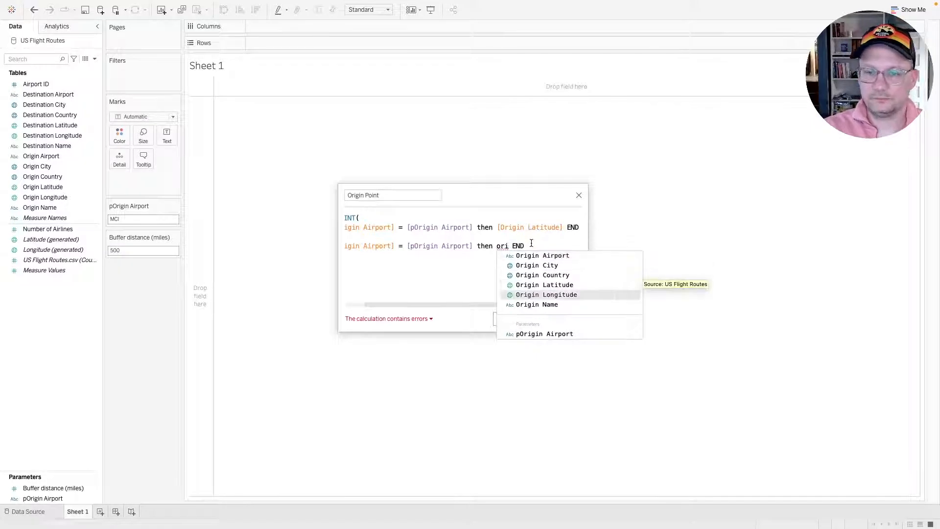
pyautogui.press('Return')
# Review the full length of both IF statements and examine the calculation's error details.
pyautogui.hscroll(-5, 463, 281)
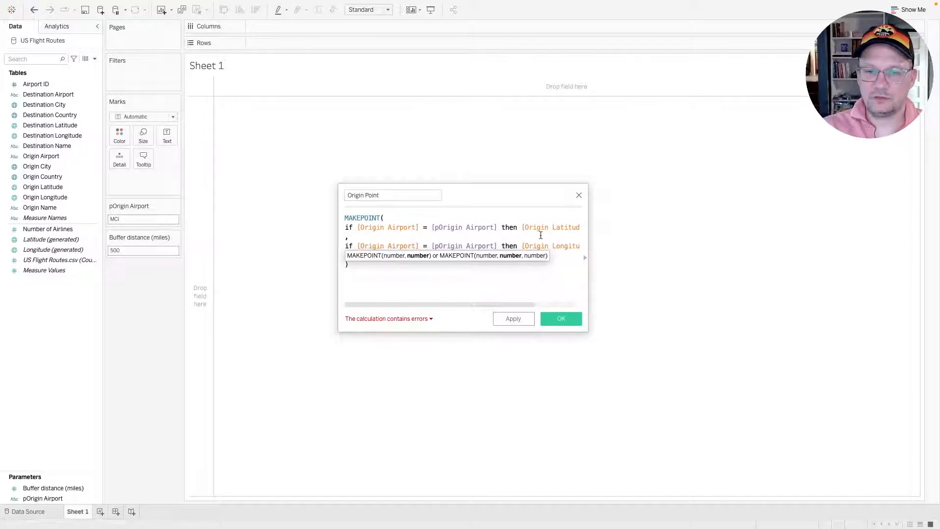
pyautogui.hscroll(1, 485, 235)
pyautogui.hscroll(-1, 485, 236)
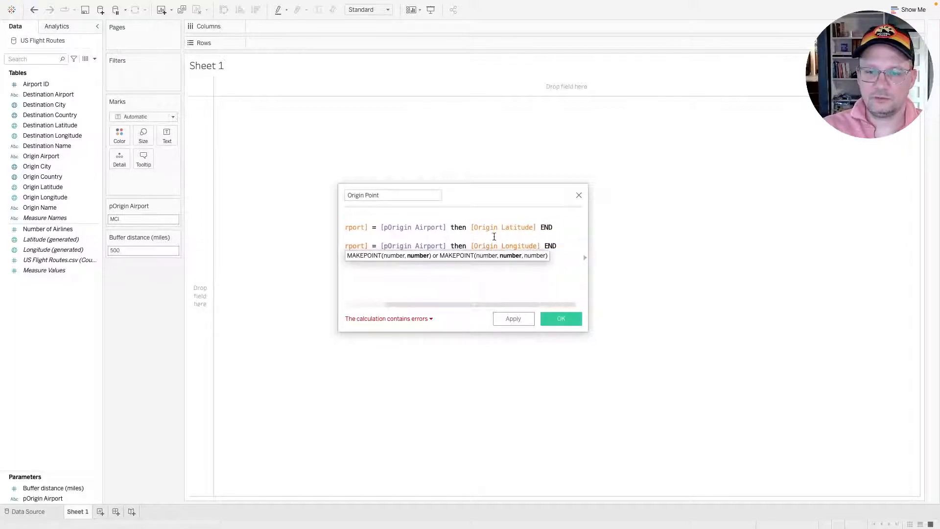
pyautogui.hscroll(-1, 449, 282)
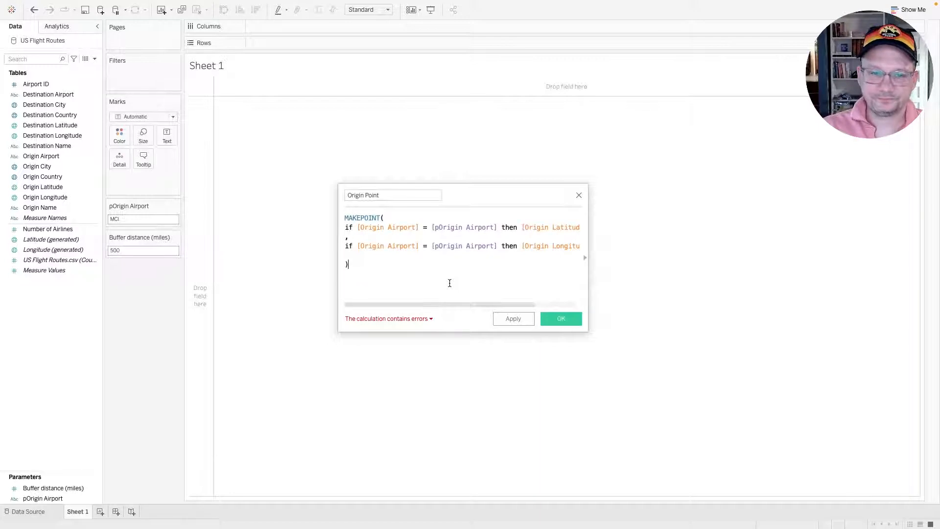
pyautogui.moveTo(398, 305); pyautogui.dragTo(556, 304)
pyautogui.moveTo(451, 303); pyautogui.dragTo(364, 311)
pyautogui.click(370, 319)
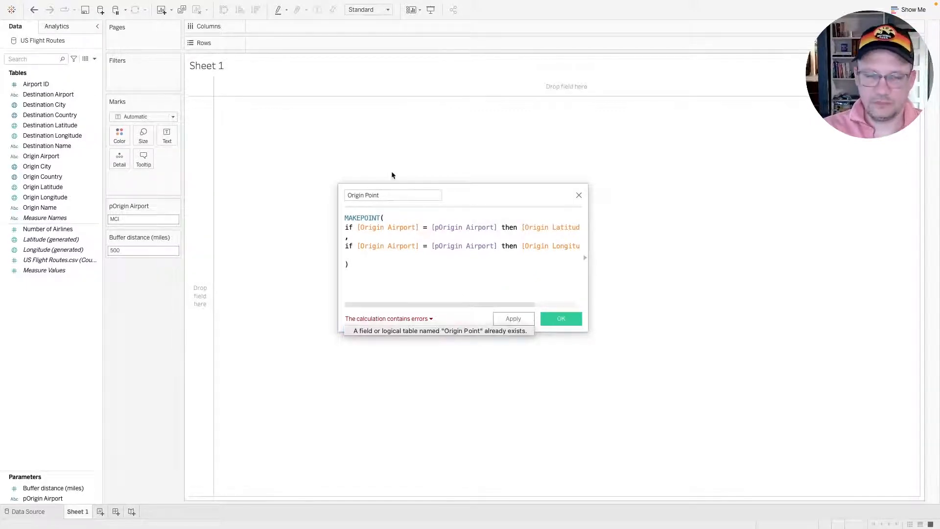
# Rename the calculated field as Starting Point.
pyautogui.click(357, 196)
pyautogui.click(361, 196)
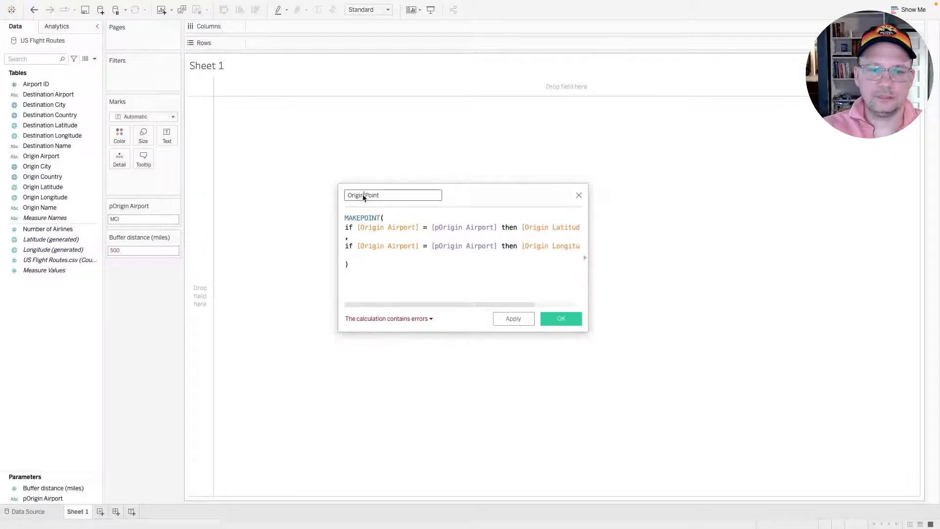
pyautogui.write('Starting')
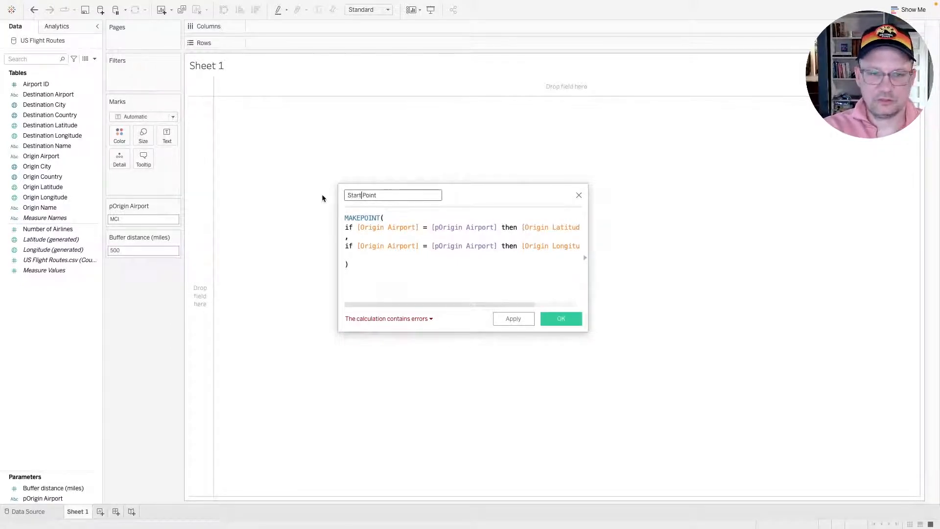
pyautogui.click(432, 296)
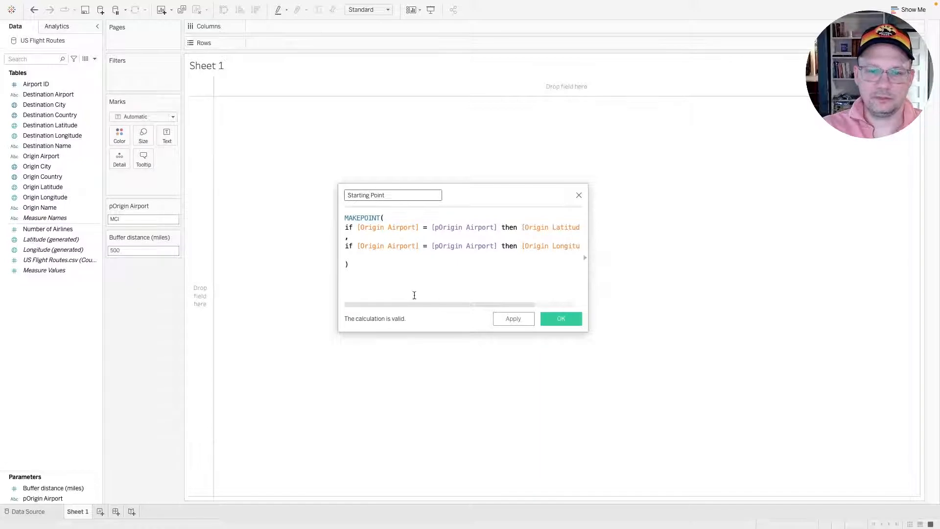
# Remove the blank line between the longitude IF statement and the closing parenthesis of MAKEPOINT.
pyautogui.click(360, 255)
pyautogui.press('BackSpace')
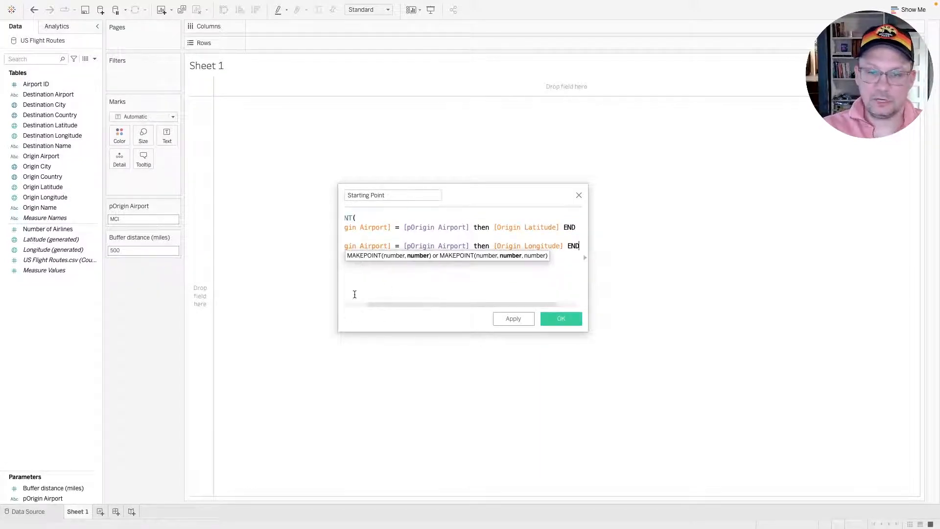
pyautogui.click(355, 294)
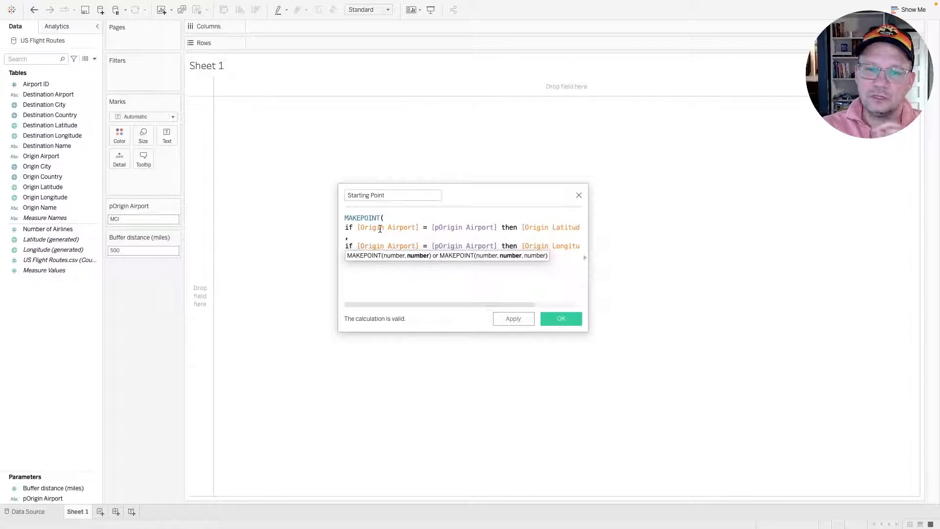
# Wrap the latitude IF statement in the Starting Point calculation in {min( )} as a level of detail expression.
pyautogui.click(345, 228)
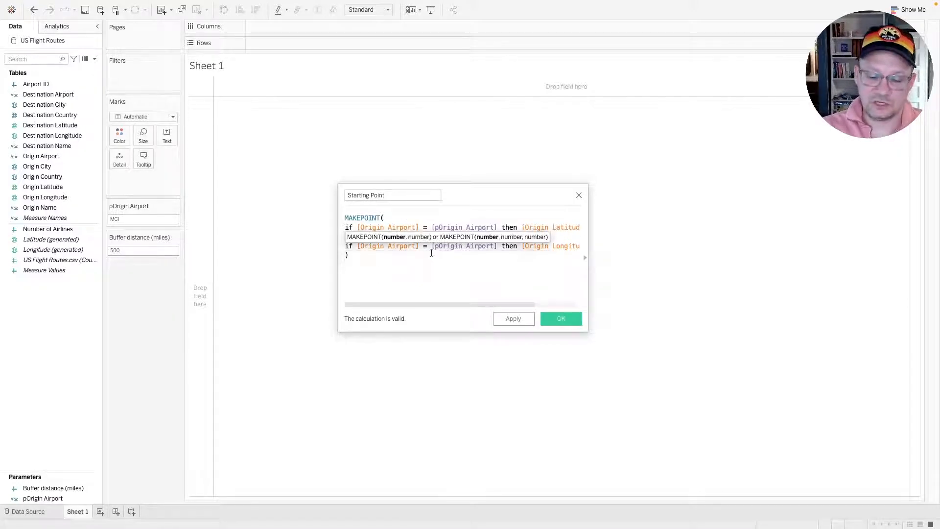
pyautogui.write('(')
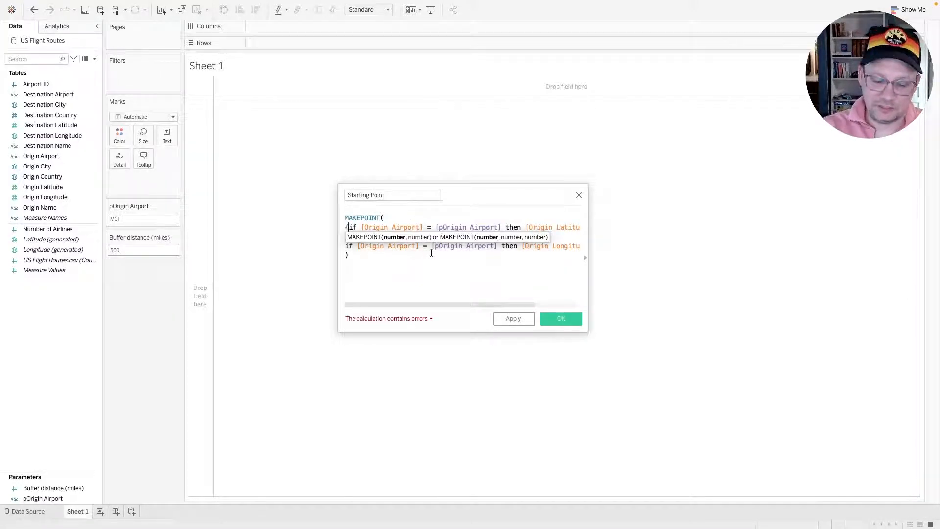
pyautogui.write('min(')
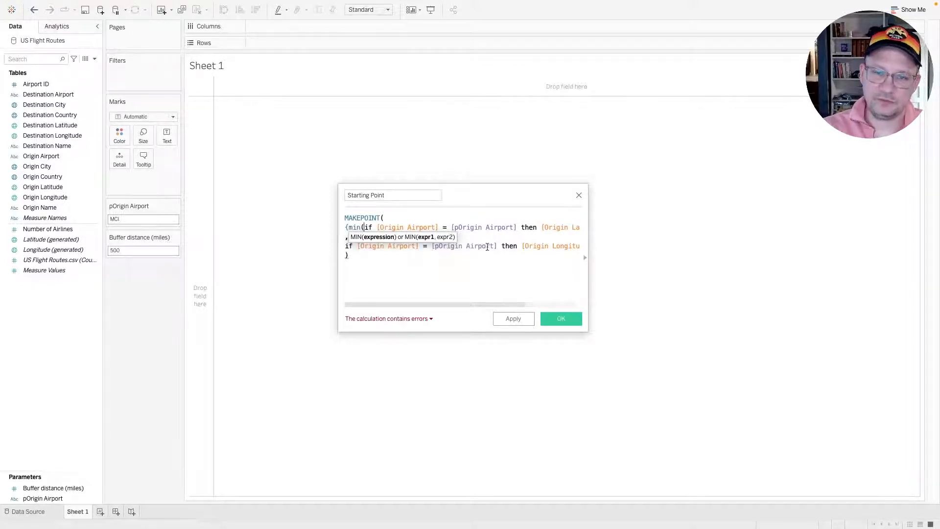
pyautogui.hscroll(3, 514, 235)
pyautogui.click(564, 225)
pyautogui.write('))')
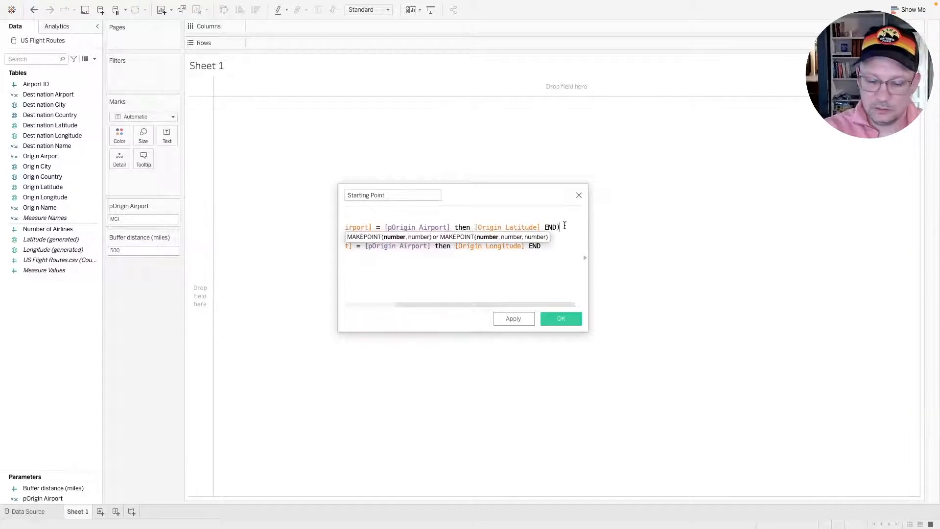
# Add a space inside the opening and closing curly braces of the latitude expression.
pyautogui.hscroll(-3, 549, 247)
pyautogui.hscroll(-2, 361, 267)
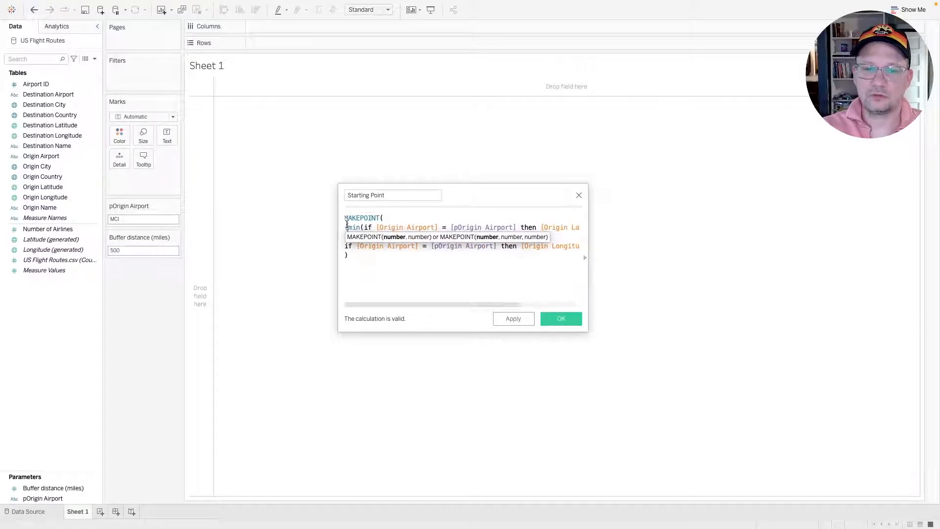
pyautogui.hscroll(3, 386, 249)
pyautogui.click(552, 227)
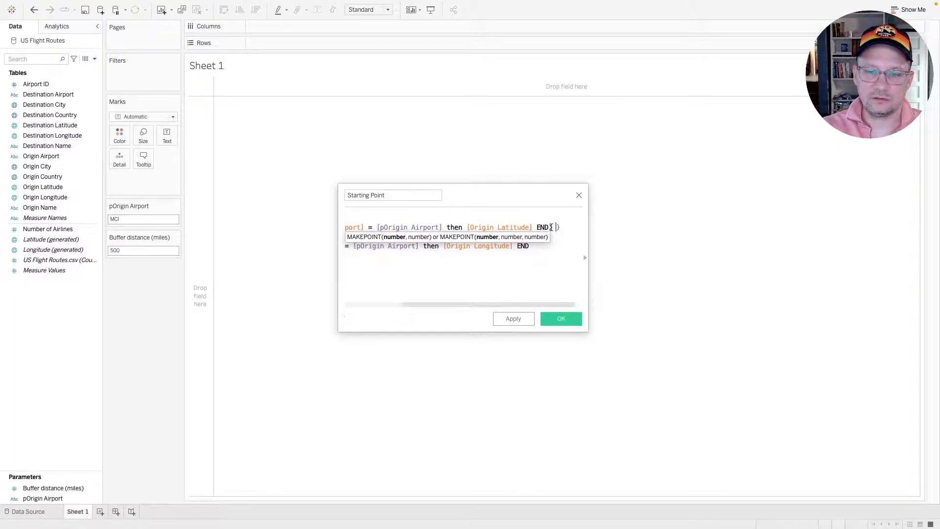
pyautogui.hscroll(-1, 499, 243)
pyautogui.hscroll(-5, 472, 263)
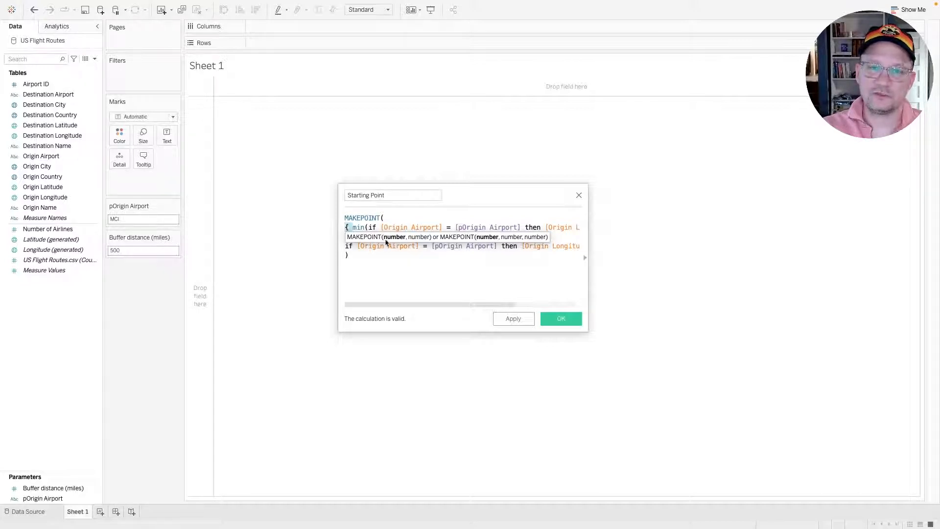
pyautogui.click(384, 302)
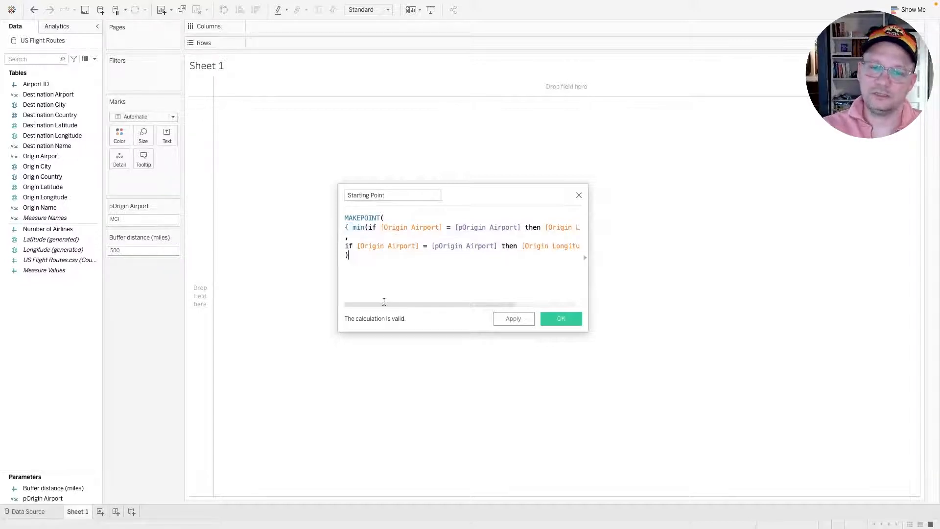
# Wrap the longitude IF statement in { min( ) } to match the latitude expression.
pyautogui.click(345, 246)
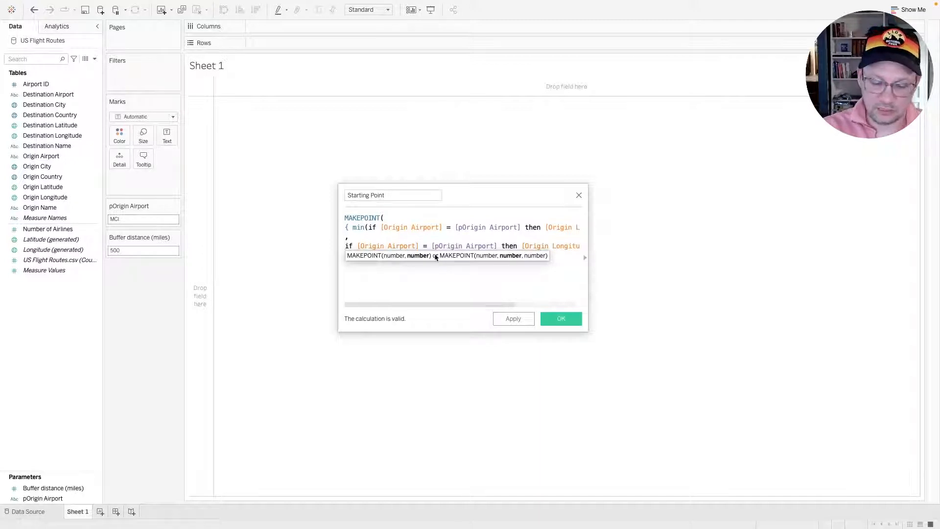
pyautogui.write('{')
pyautogui.write('min(')
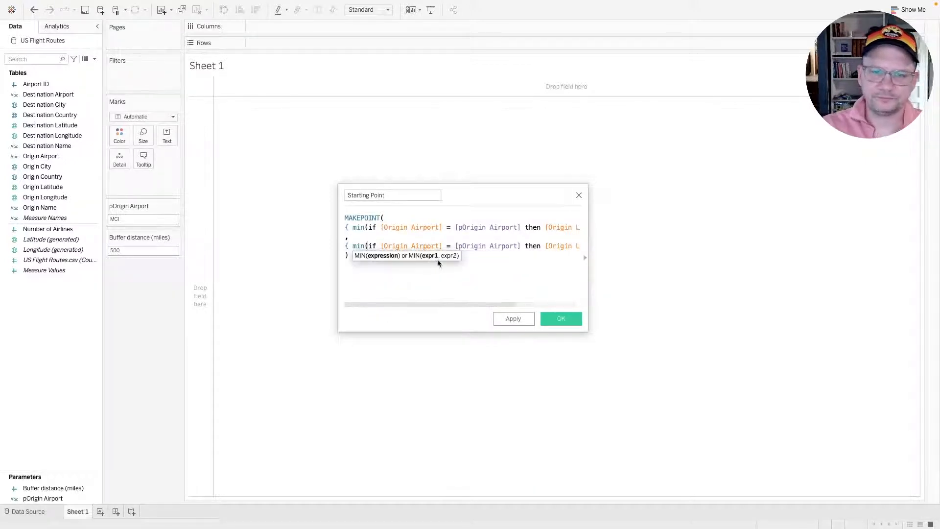
pyautogui.press('End')
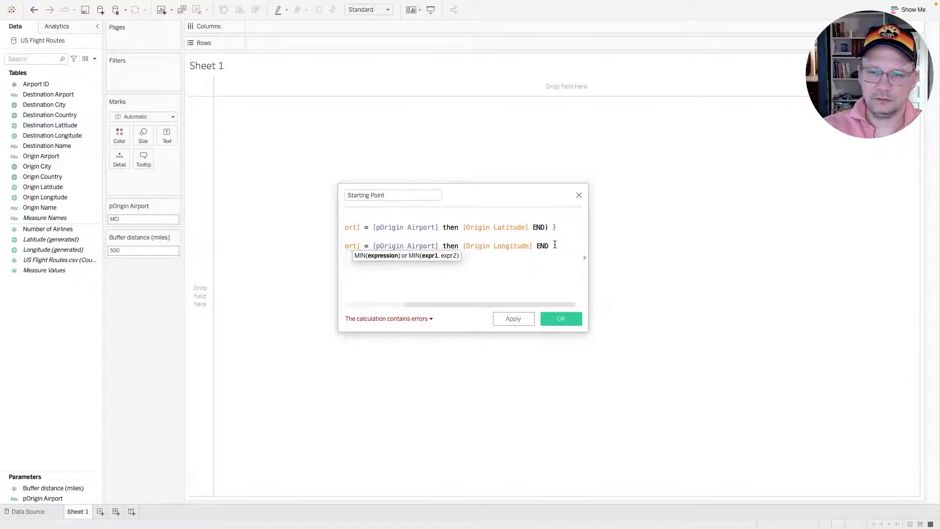
pyautogui.write(') }')
pyautogui.hscroll(-5, 469, 283)
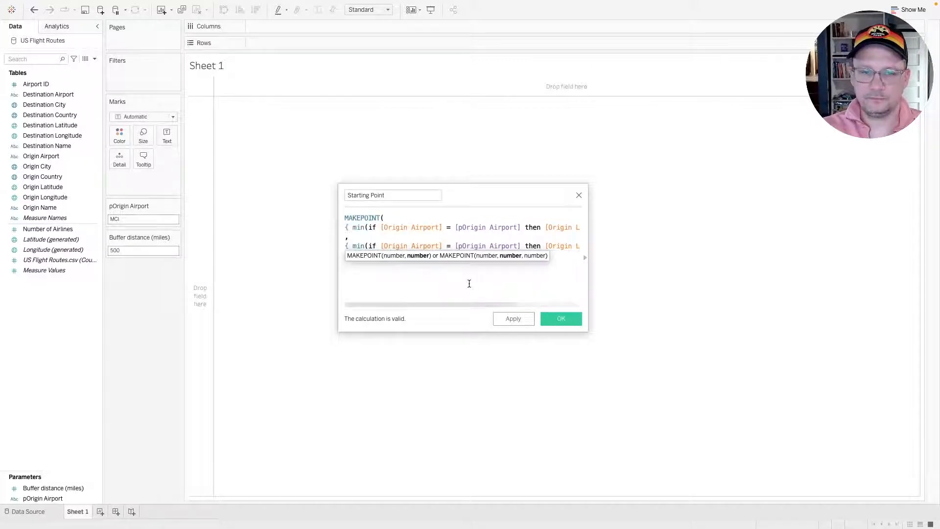
# Check the two min expressions inside MAKEPOINT and save the Starting Point calculated field.
pyautogui.click(358, 228)
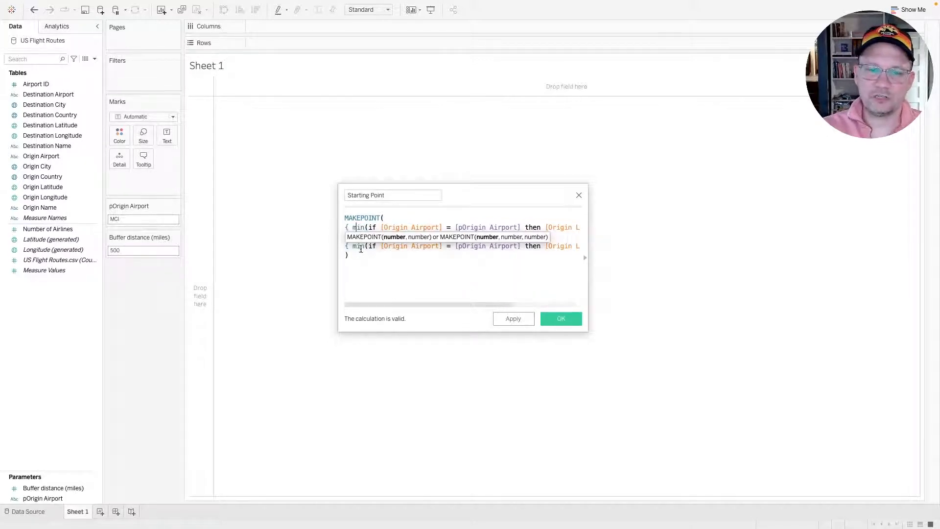
pyautogui.click(360, 247)
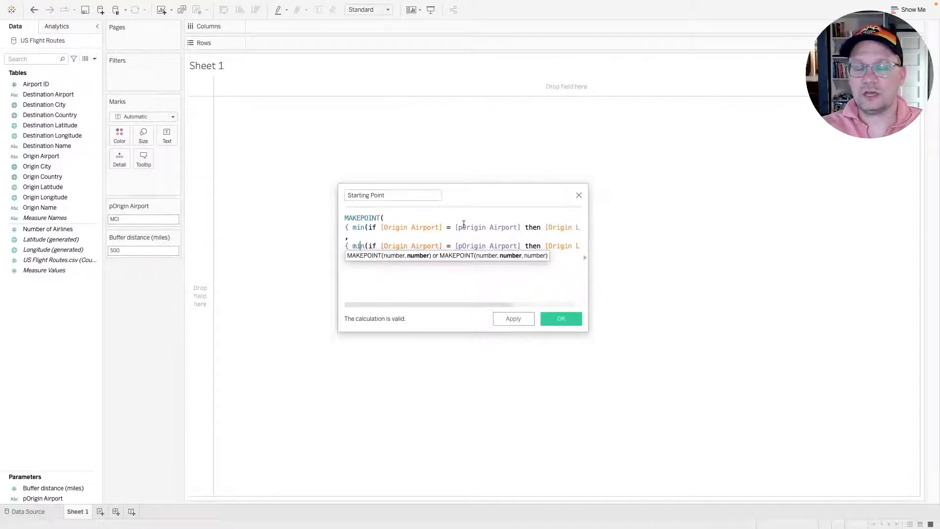
pyautogui.moveTo(380, 219); pyautogui.dragTo(345, 219)
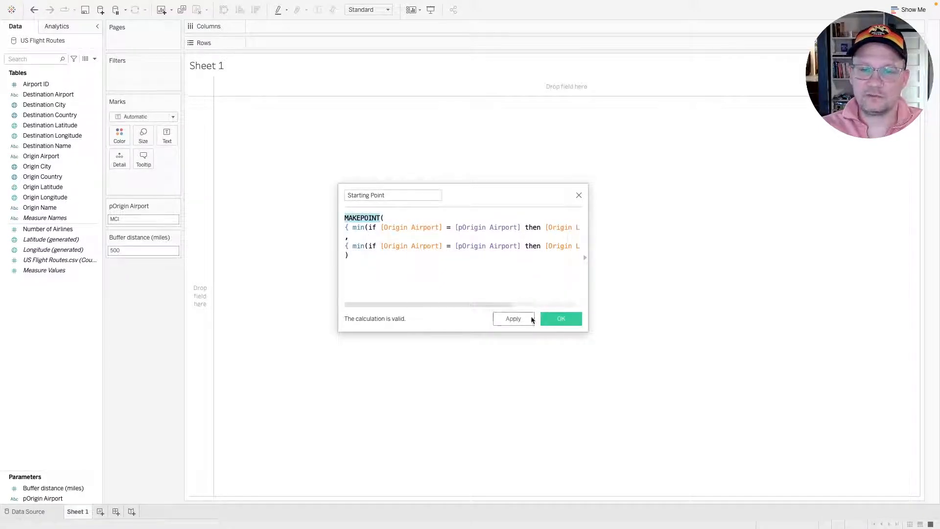
pyautogui.click(561, 319)
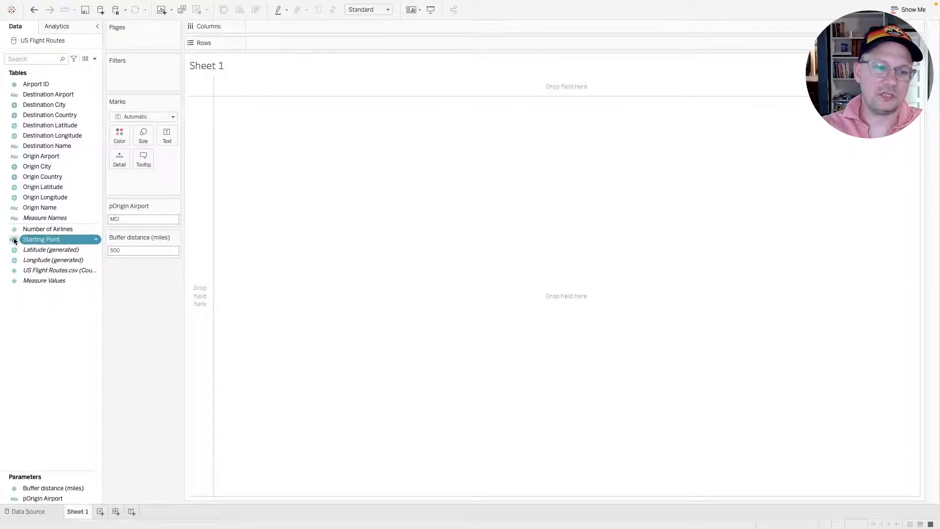
# Plot Starting Point on the map as a detail field and color its mark black.
pyautogui.moveTo(40, 241)
pyautogui.mouseDown()
pyautogui.moveTo(64, 205)
pyautogui.moveTo(119, 162)
pyautogui.mouseUp()
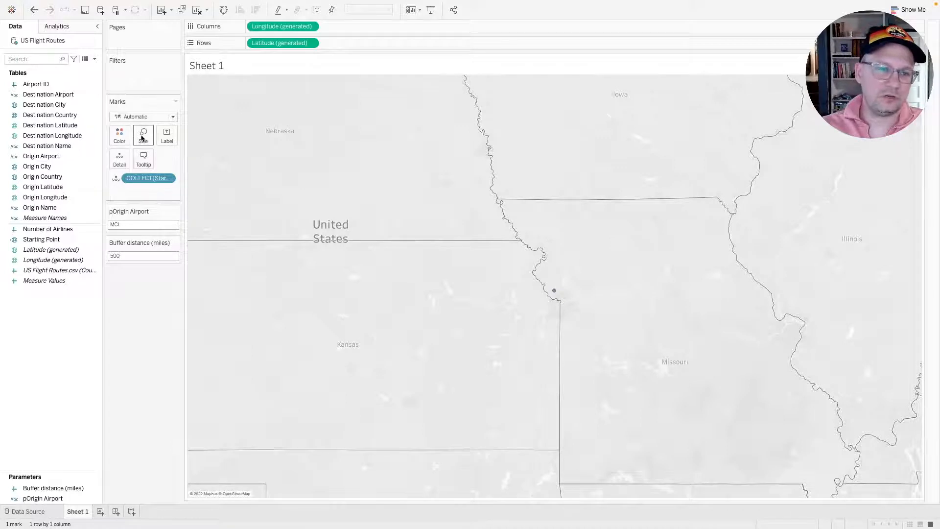
pyautogui.click(119, 136)
pyautogui.click(128, 166)
# Try to change the size of the starting point while its mark type is Automatic.
pyautogui.click(142, 135)
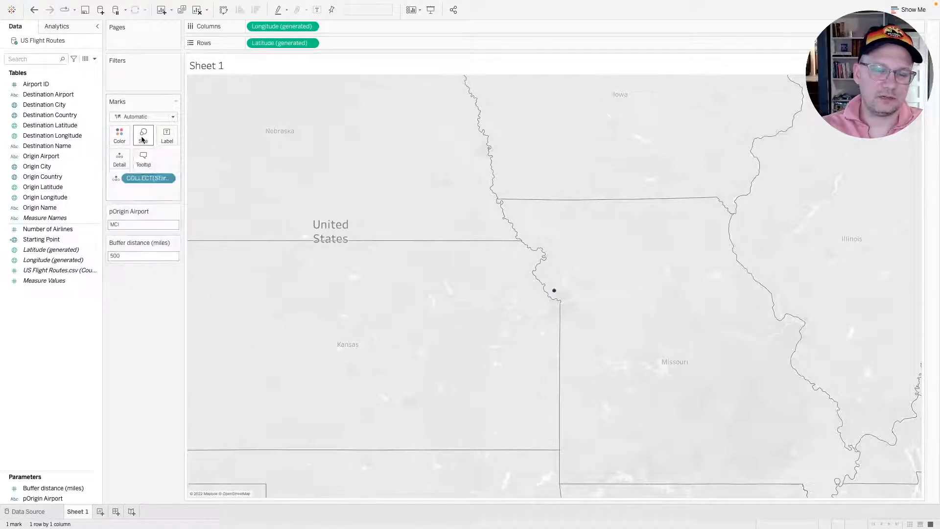
pyautogui.moveTo(180, 159); pyautogui.dragTo(197, 160)
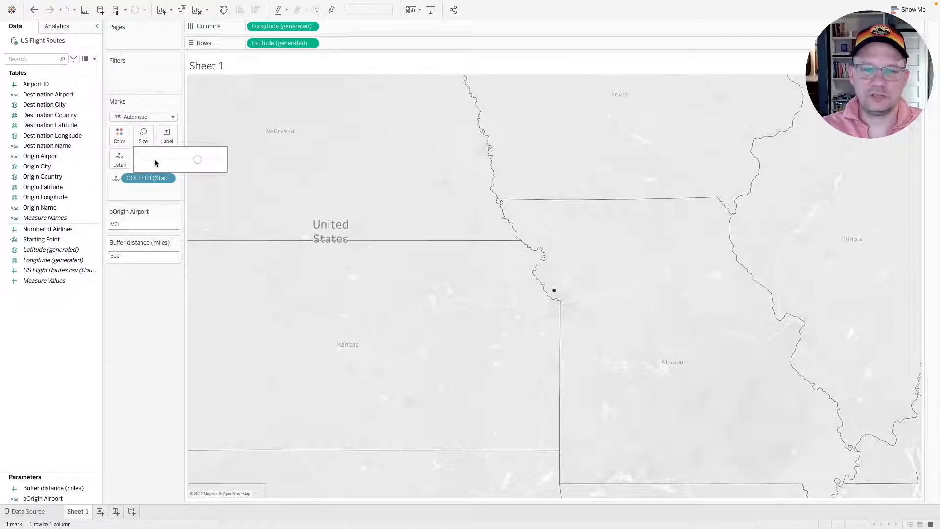
pyautogui.moveTo(197, 159); pyautogui.dragTo(172, 160)
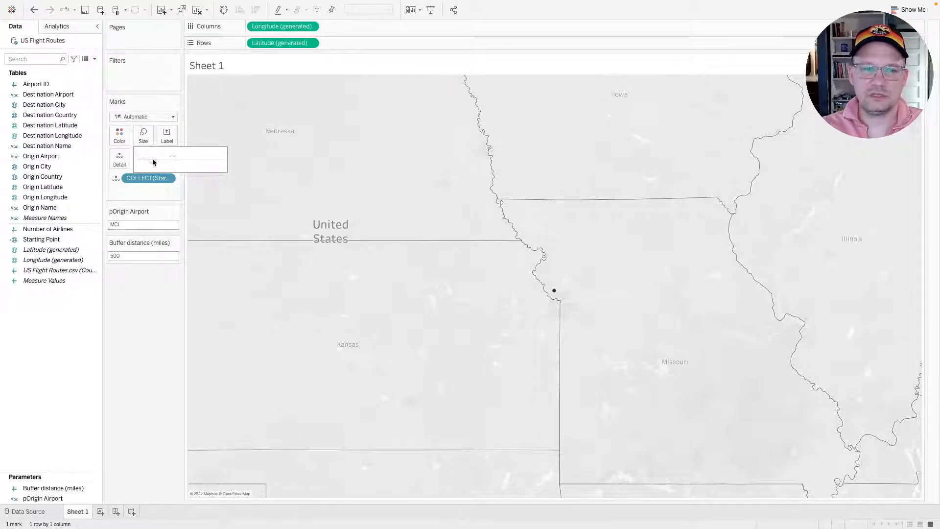
pyautogui.click(208, 159)
pyautogui.click(180, 160)
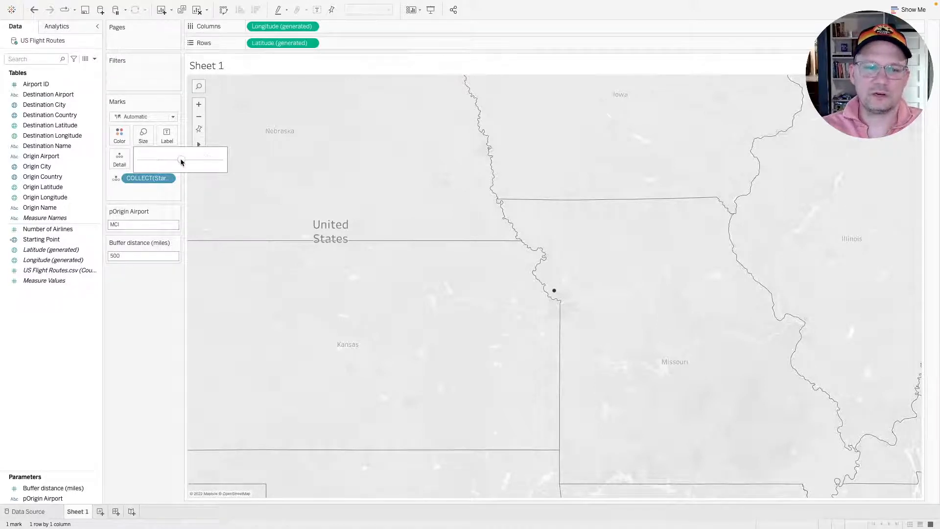
# Change the mark type to Circle and adjust the starting point to a medium size.
pyautogui.click(173, 117)
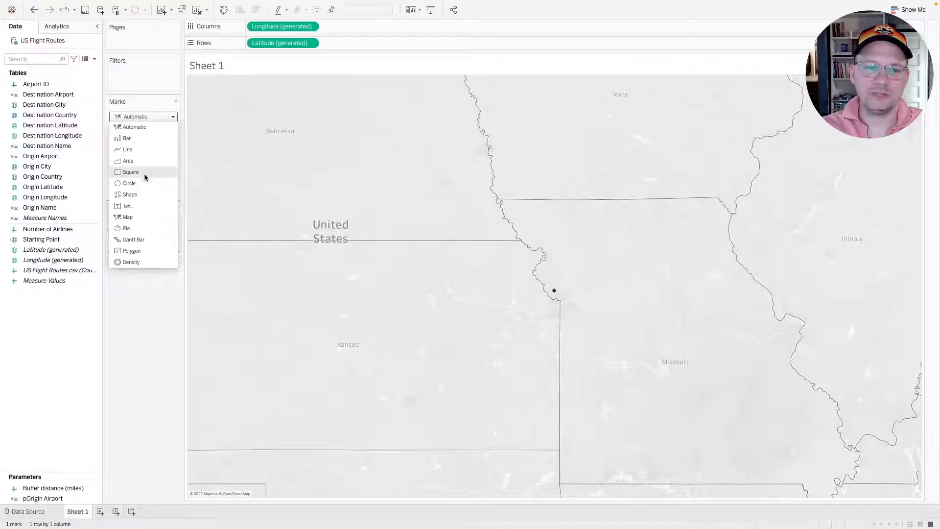
pyautogui.click(139, 183)
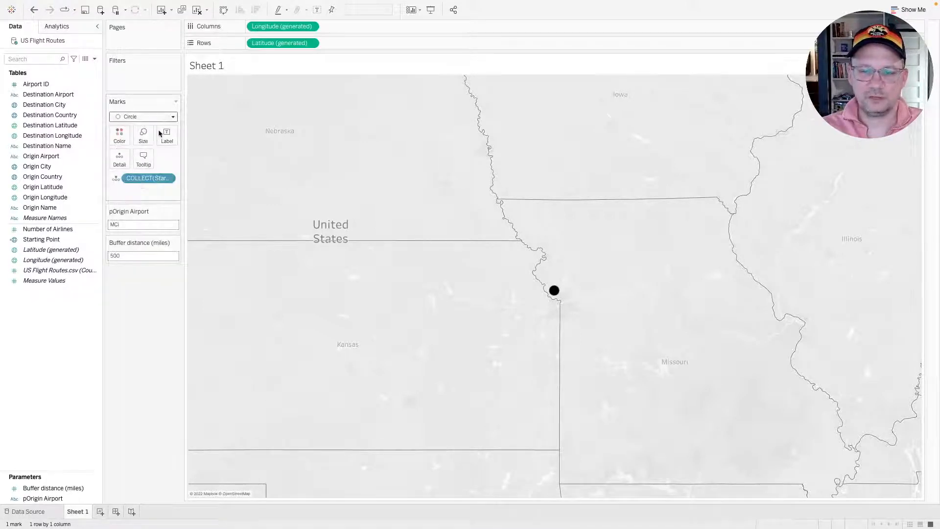
pyautogui.click(142, 136)
pyautogui.moveTo(181, 159); pyautogui.dragTo(189, 159)
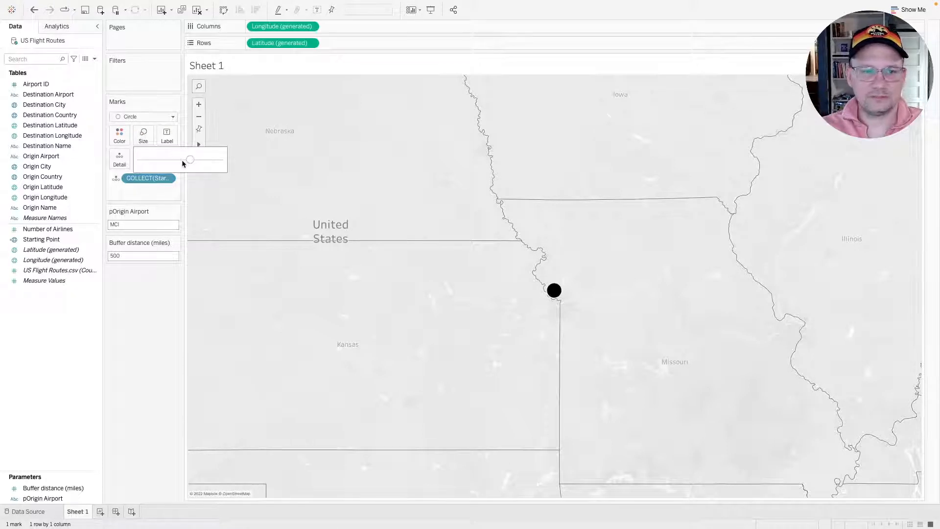
pyautogui.click(182, 160)
pyautogui.moveTo(182, 160)
pyautogui.mouseDown()
pyautogui.moveTo(165, 166)
pyautogui.moveTo(180, 169)
pyautogui.mouseUp()
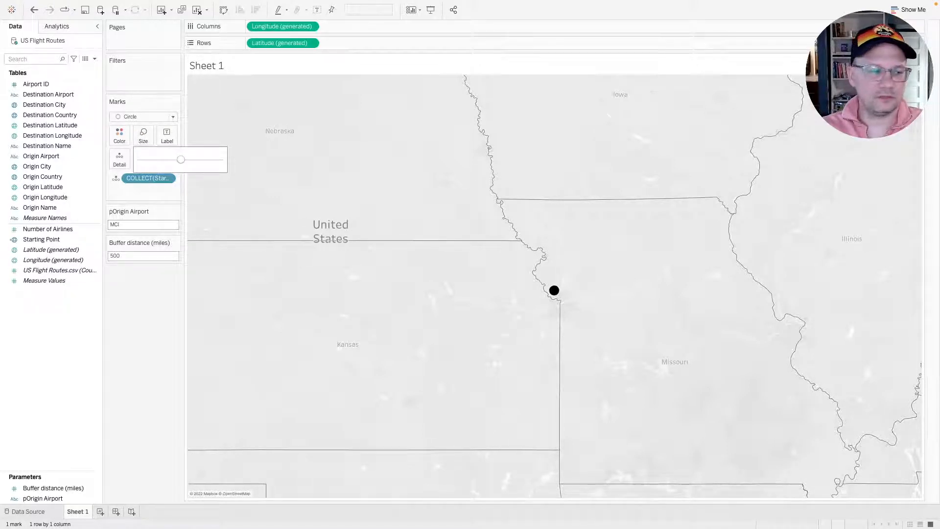
pyautogui.press('Escape')
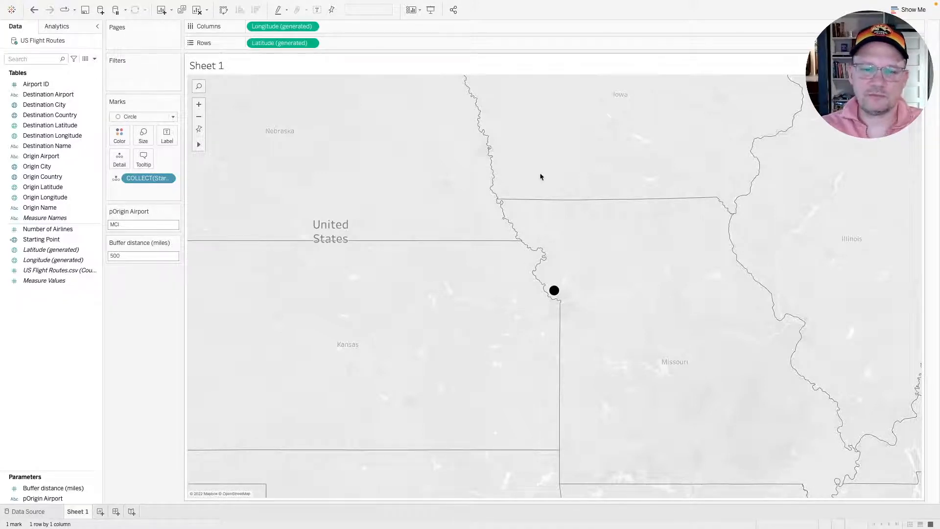
# Create a new calculated field named Buffer Bubble.
pyautogui.rightClick(40, 337)
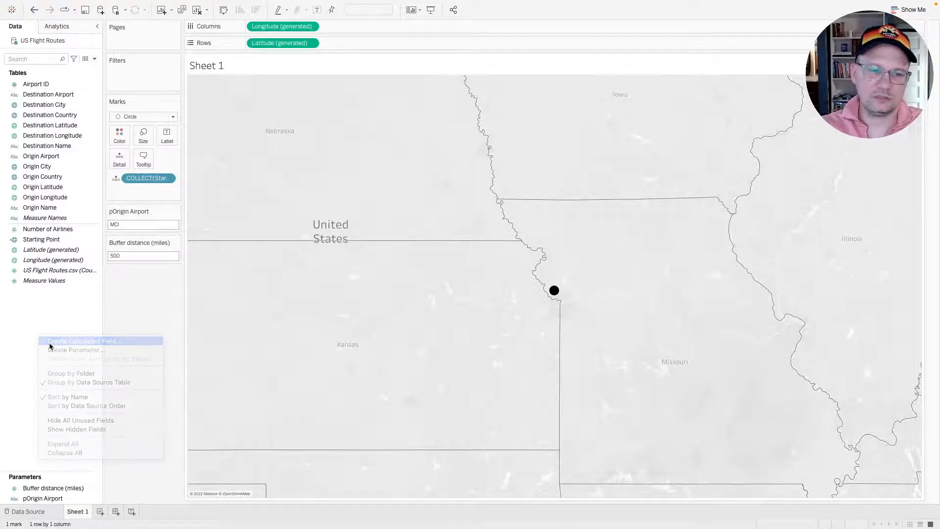
pyautogui.click(49, 341)
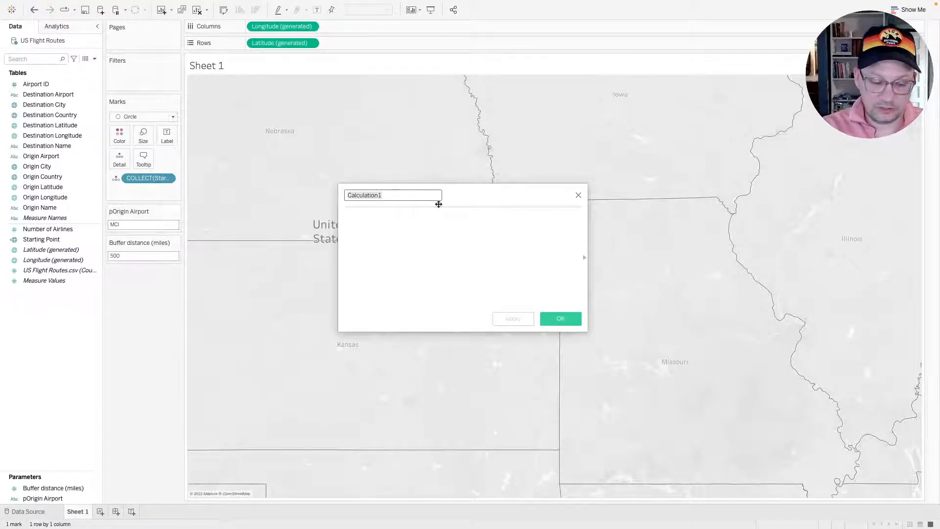
pyautogui.write('Buff')
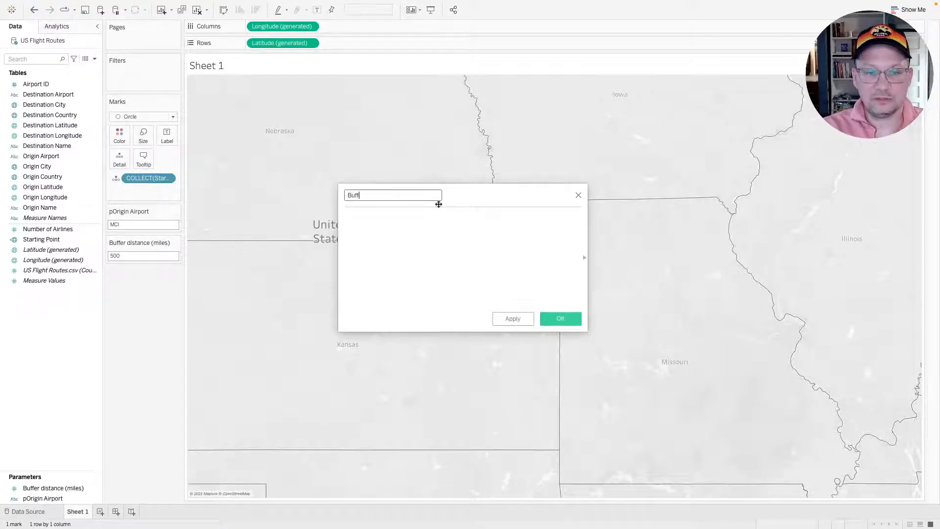
pyautogui.write('er Bubble')
pyautogui.press('Tab')
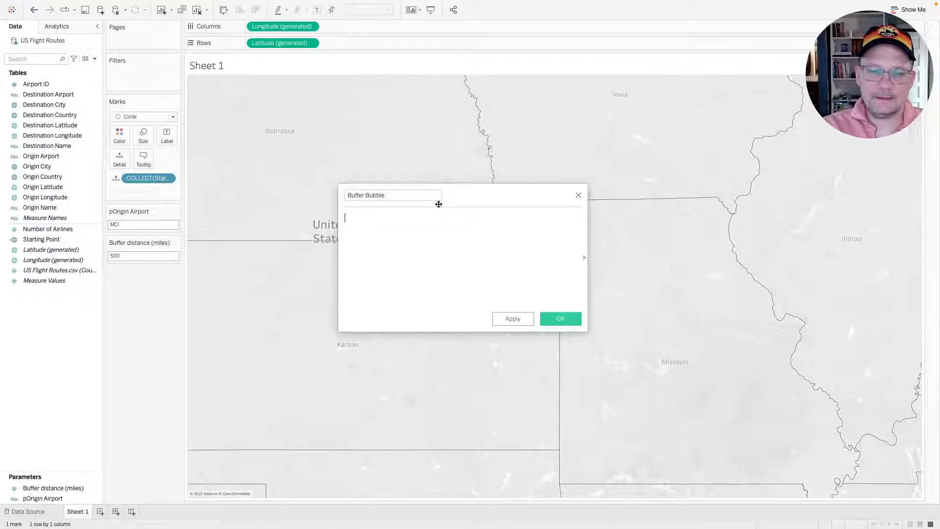
# Define Buffer Bubble as BUFFER([Starting Point],[Buffer distance (miles)],'miles') and save the calculation.
pyautogui.write('buff')
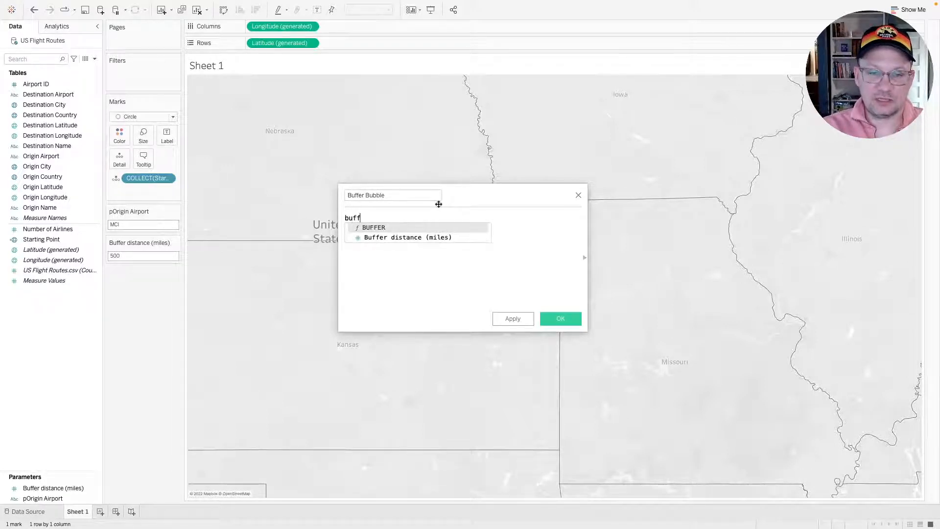
pyautogui.press('Return')
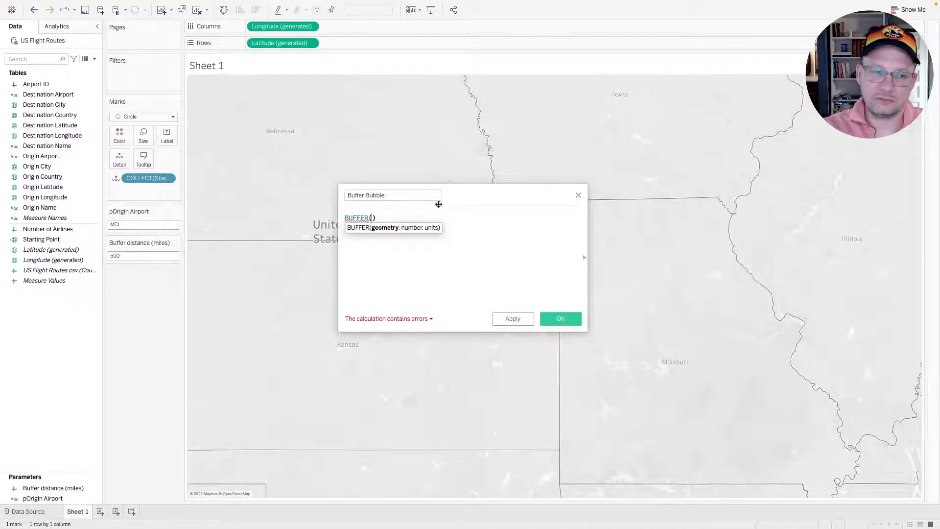
pyautogui.write('start')
pyautogui.press('Return')
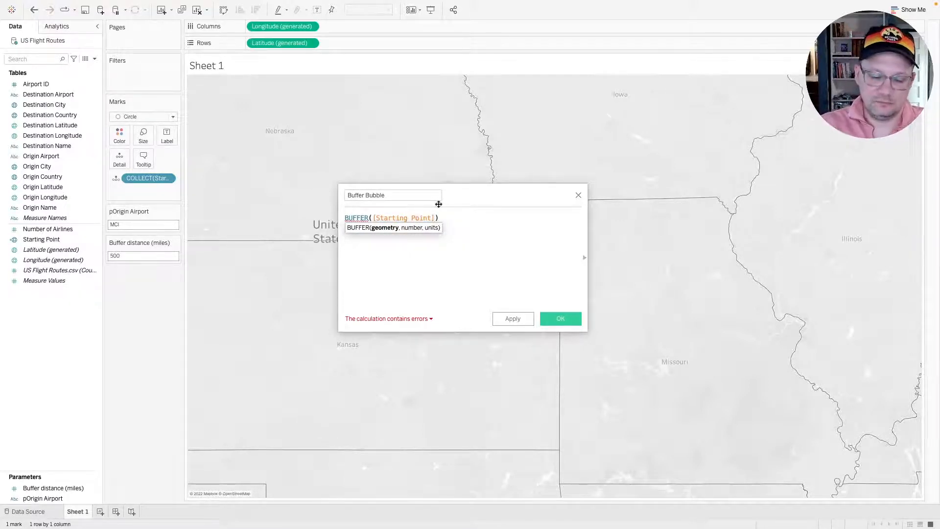
pyautogui.write(',')
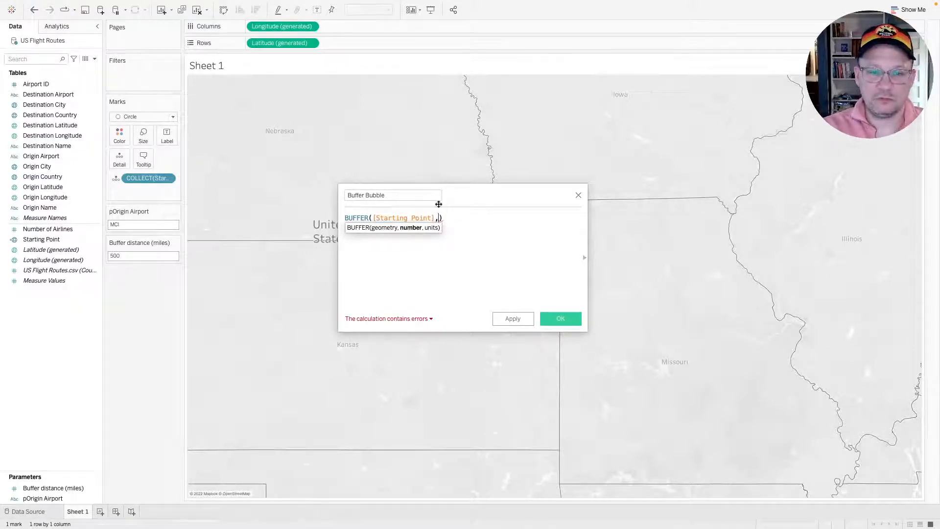
pyautogui.moveTo(55, 488); pyautogui.dragTo(426, 237)
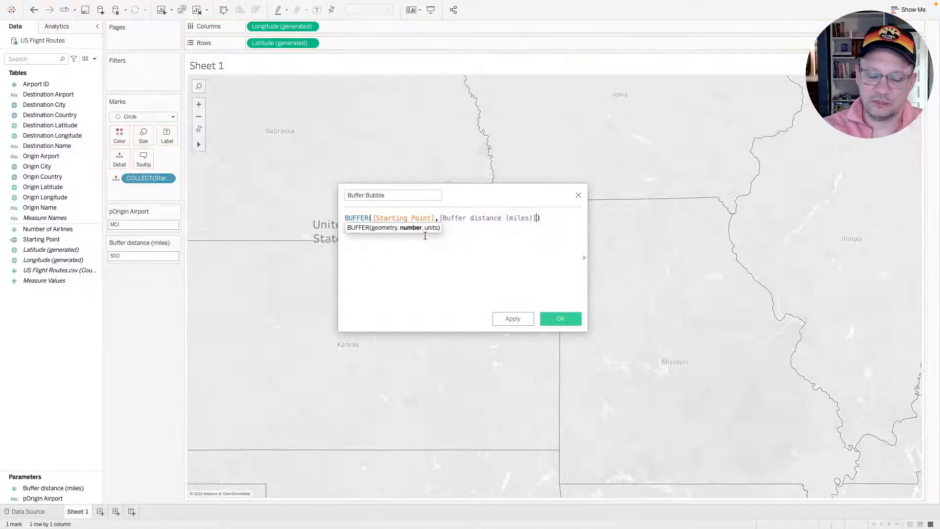
pyautogui.write(',')
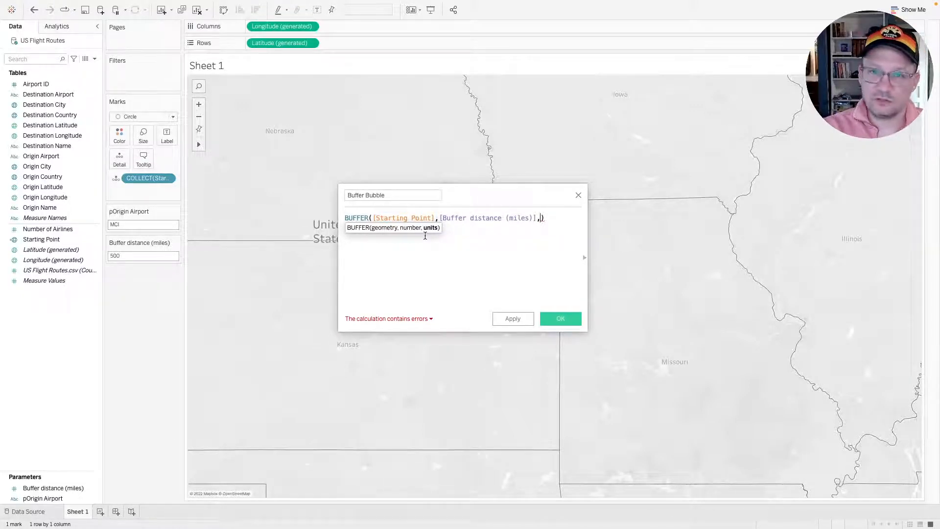
pyautogui.write("'miles'")
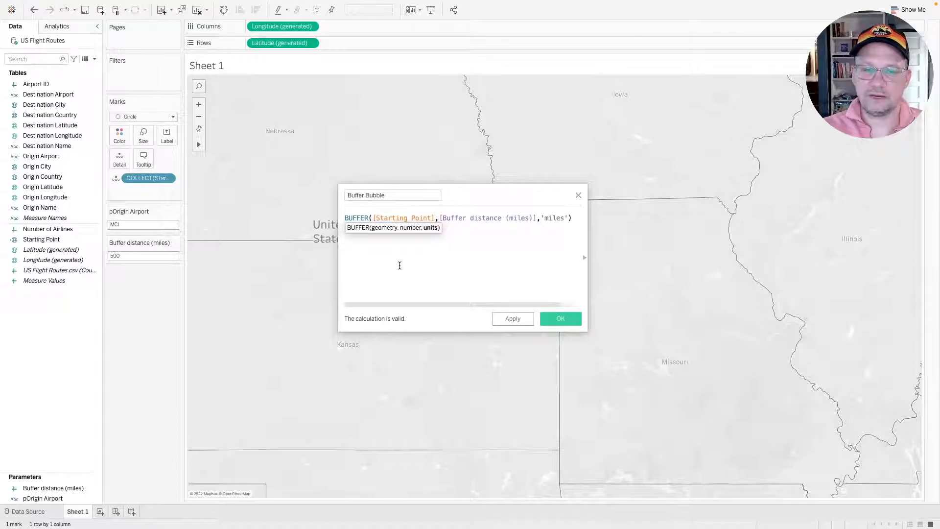
pyautogui.click(555, 320)
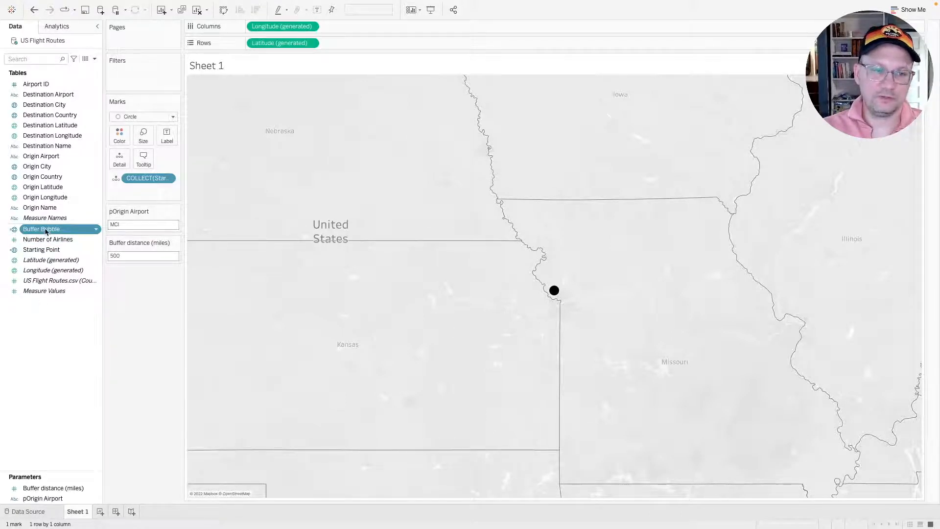
# Add Buffer Bubble to the map as a new marks layer.
pyautogui.moveTo(45, 232); pyautogui.dragTo(280, 97)
pyautogui.moveTo(279, 98); pyautogui.dragTo(278, 97)
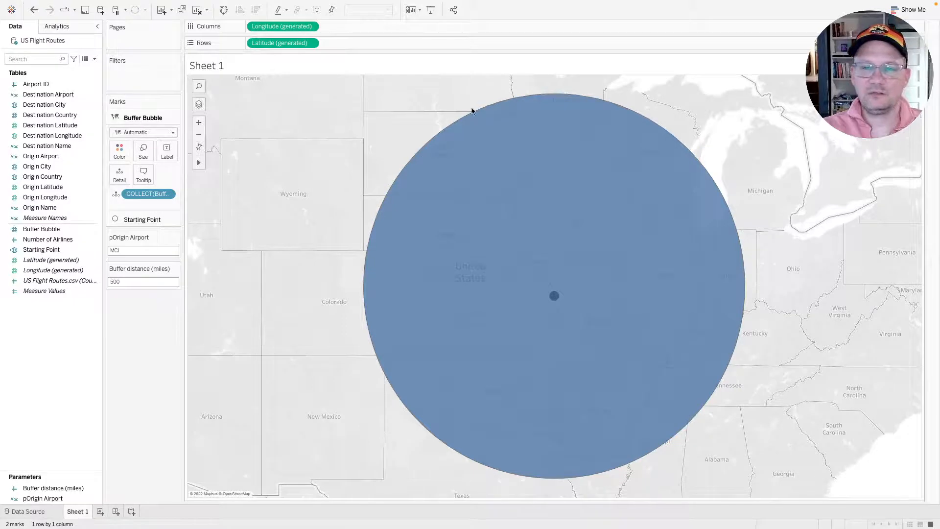
# Try the Circle mark type on the Buffer Bubble layer and undo the change.
pyautogui.click(173, 133)
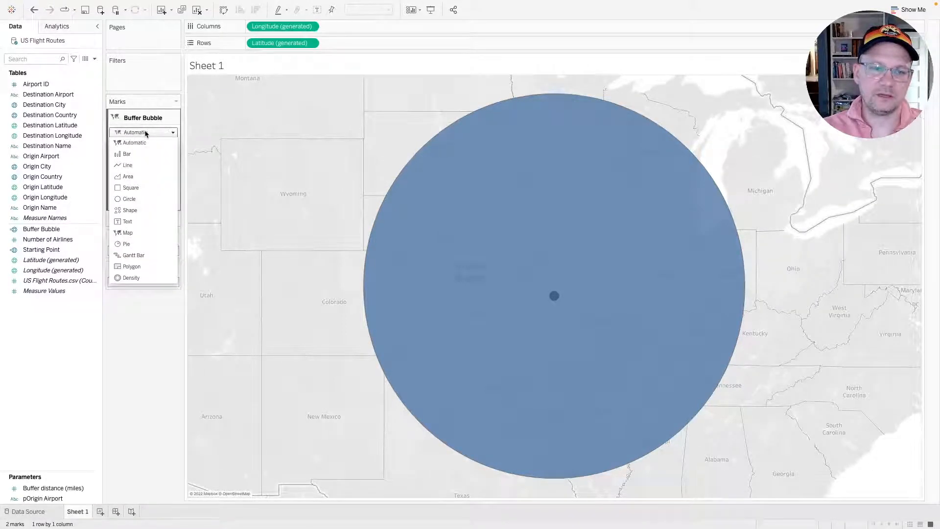
pyautogui.click(135, 200)
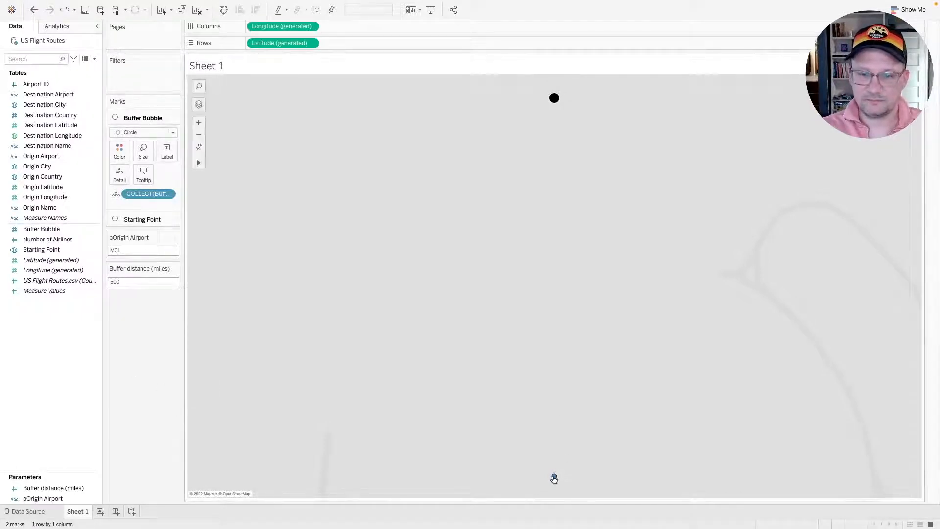
pyautogui.hotkey('ctrl', 'z')
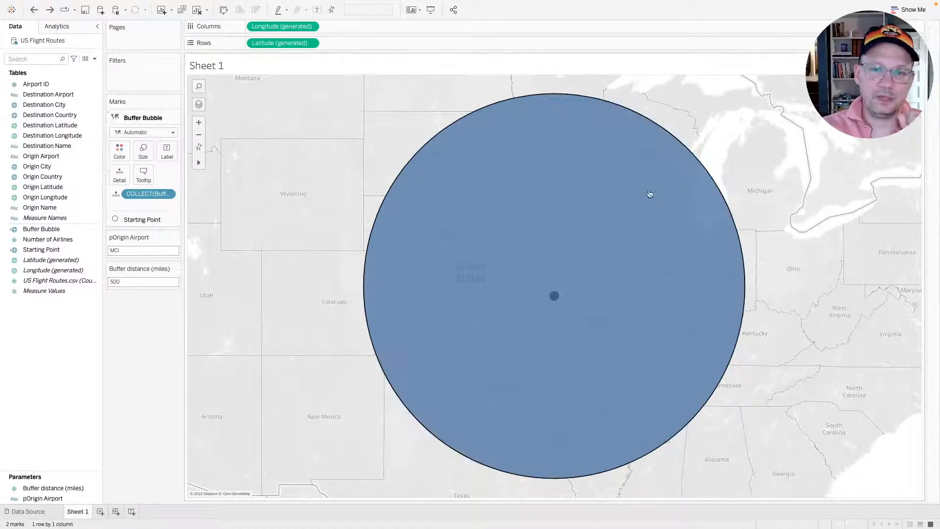
# Color the Buffer Bubble layer gray and set its opacity to 25%.
pyautogui.click(119, 152)
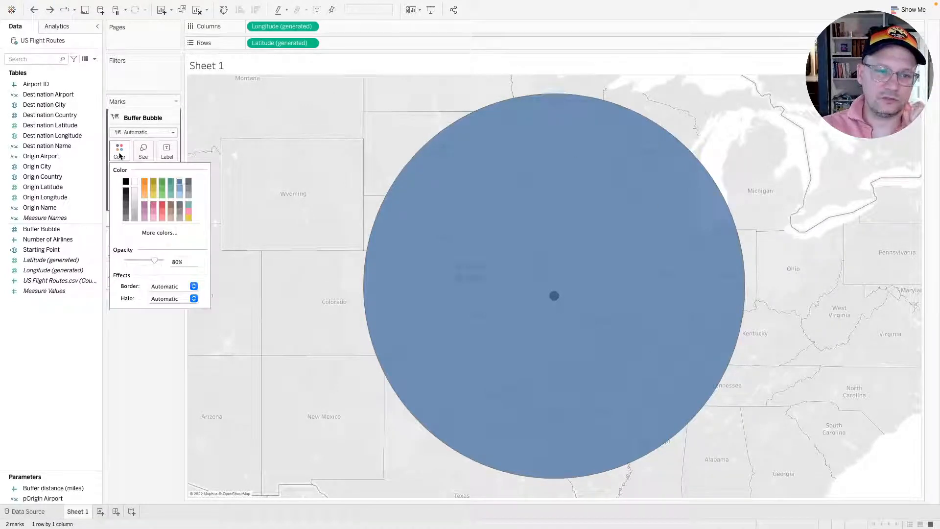
pyautogui.click(125, 218)
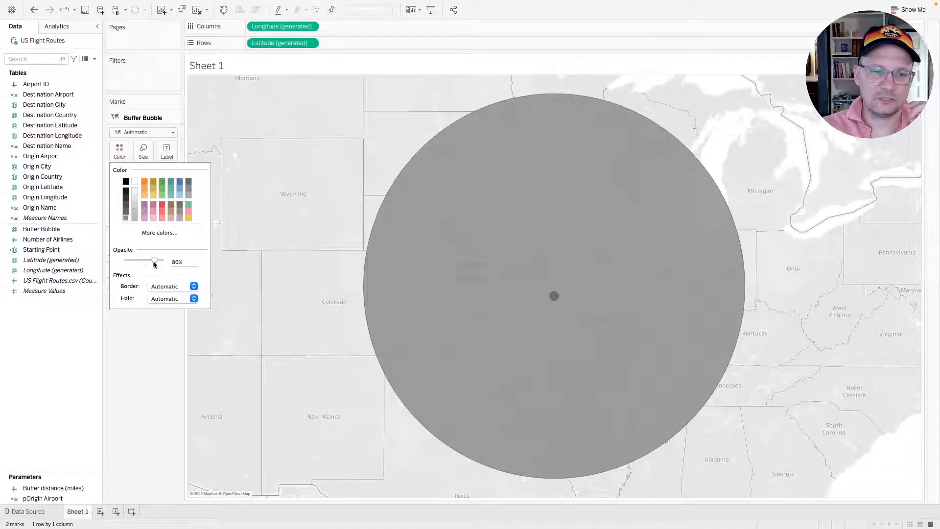
pyautogui.moveTo(154, 262); pyautogui.dragTo(135, 266)
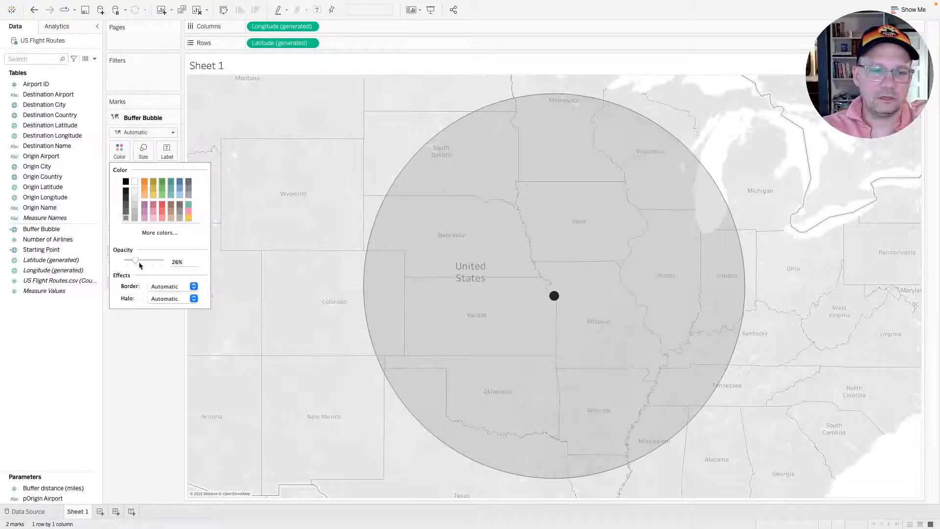
pyautogui.click(183, 262)
pyautogui.doubleClick(183, 262)
pyautogui.moveTo(190, 261); pyautogui.dragTo(173, 261)
pyautogui.press('Right')
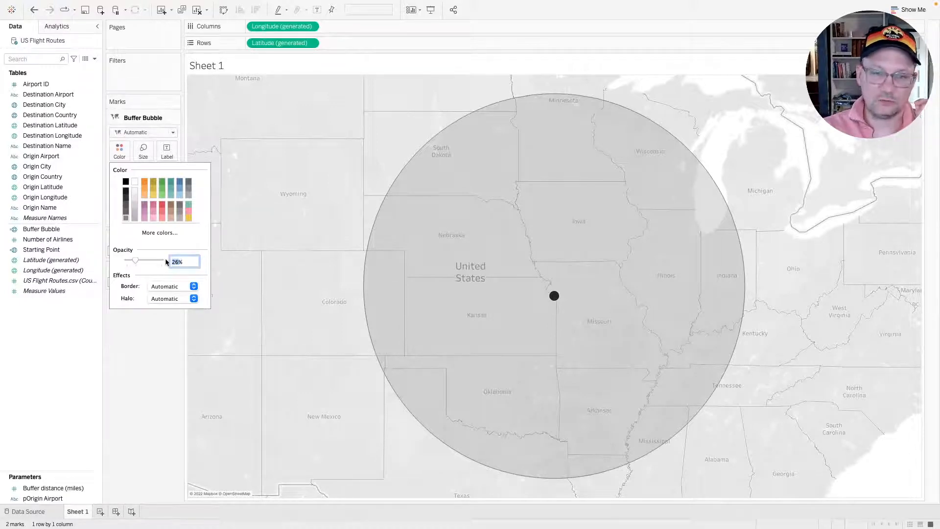
pyautogui.press('BackSpace')
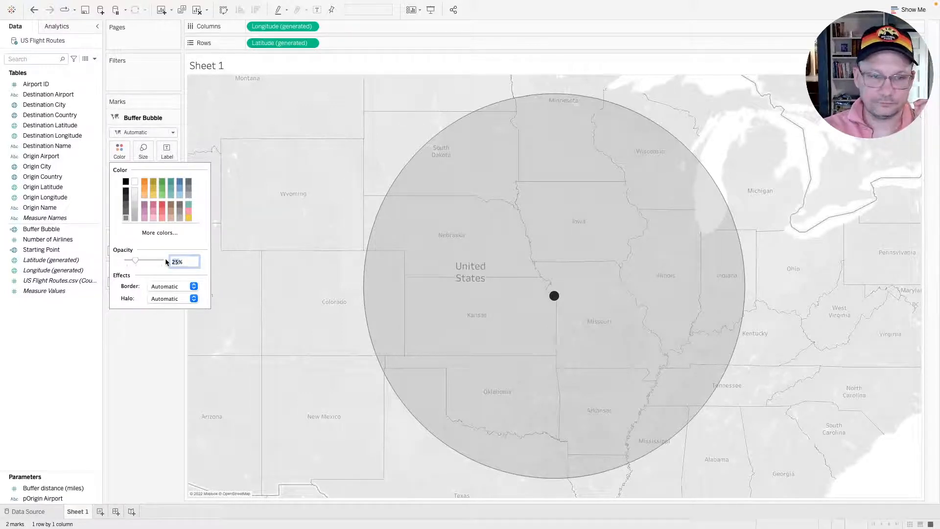
pyautogui.click(133, 380)
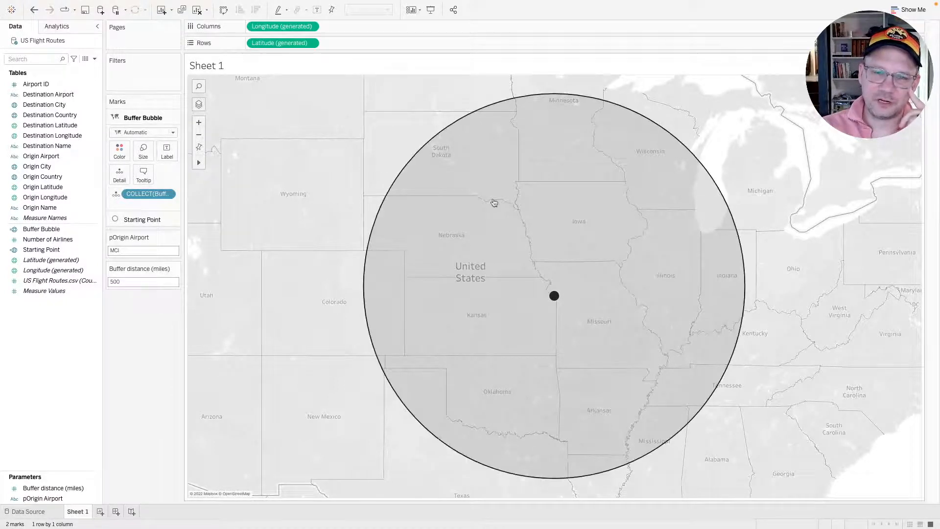
# Test selecting the buffer circle on the map, and disable selection for the Buffer Bubble layer.
pyautogui.click(551, 212)
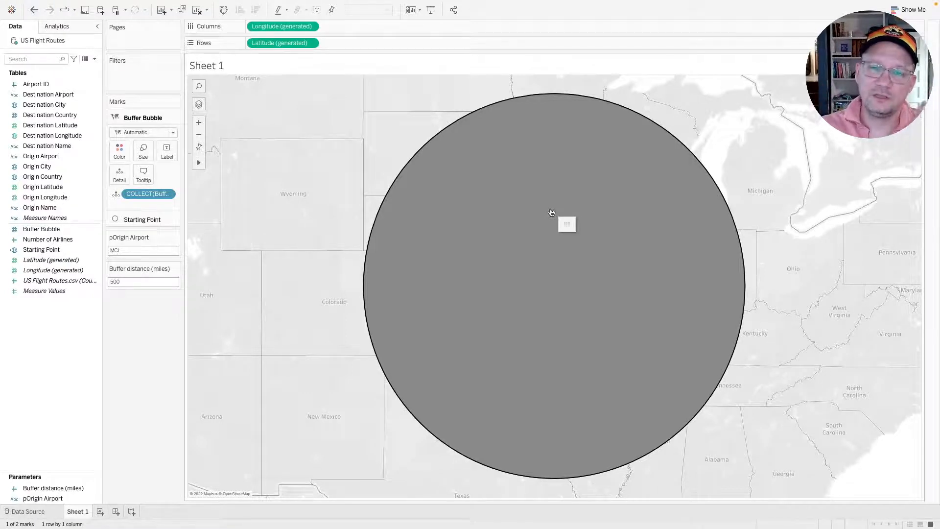
pyautogui.click(551, 212)
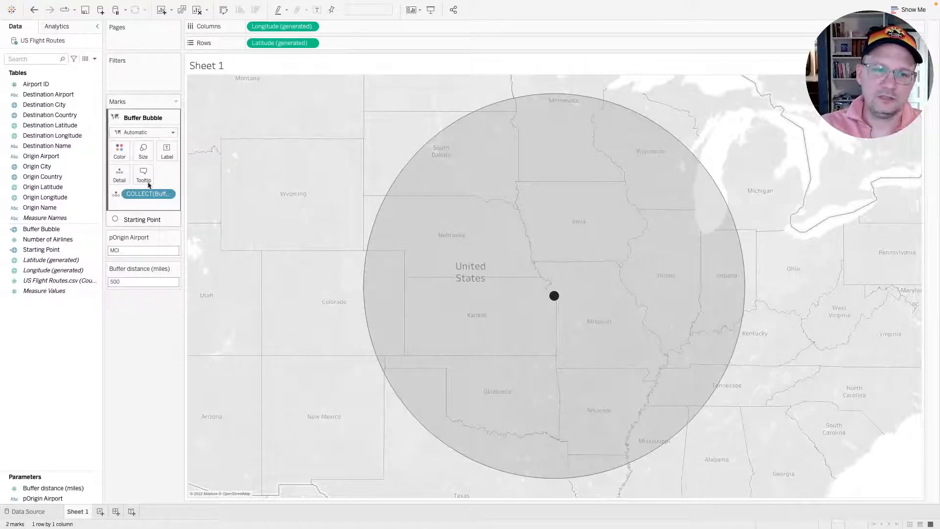
pyautogui.click(173, 118)
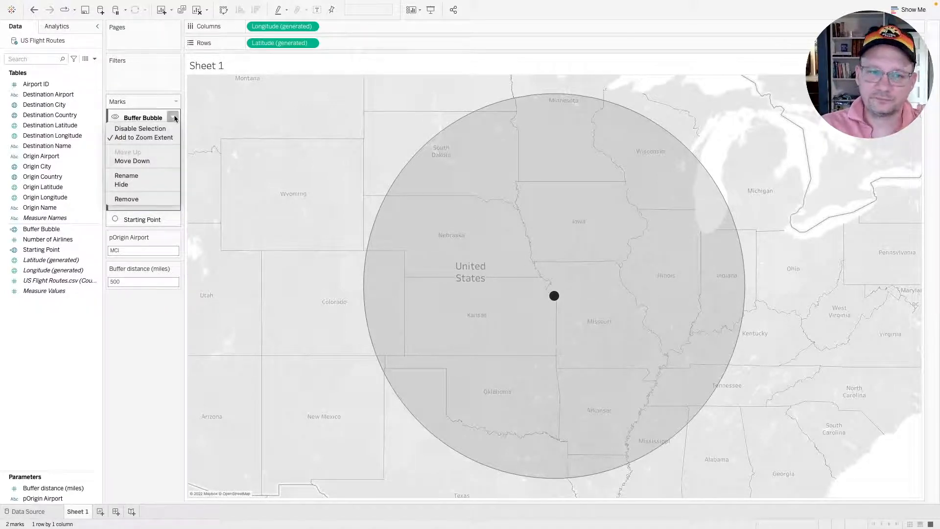
pyautogui.click(169, 119)
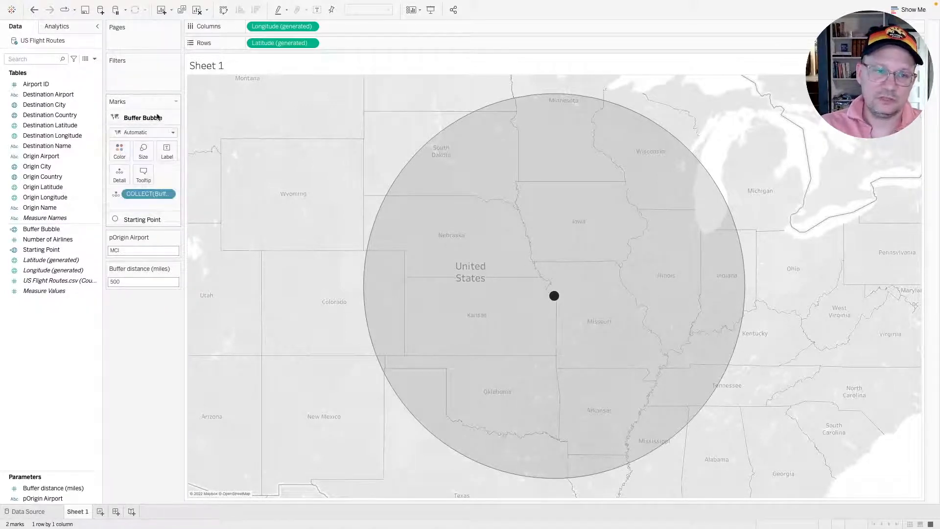
pyautogui.click(136, 119)
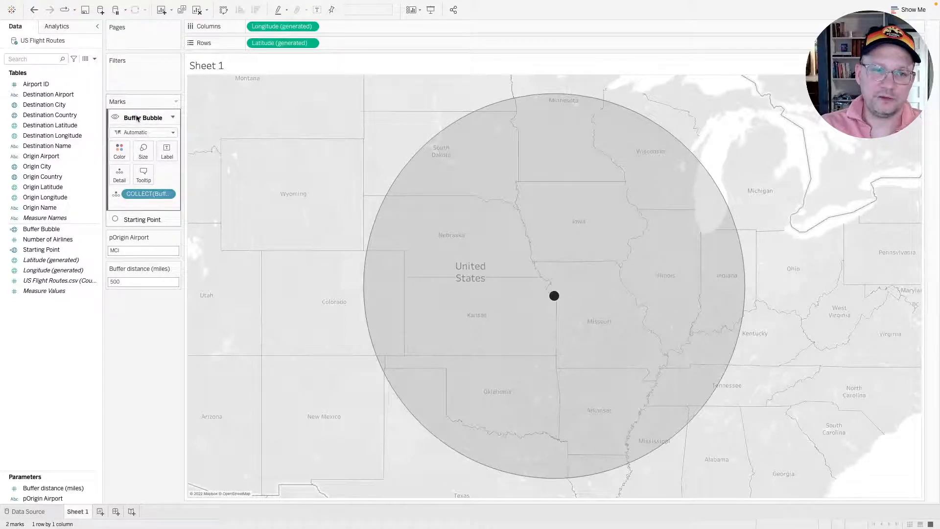
pyautogui.click(173, 119)
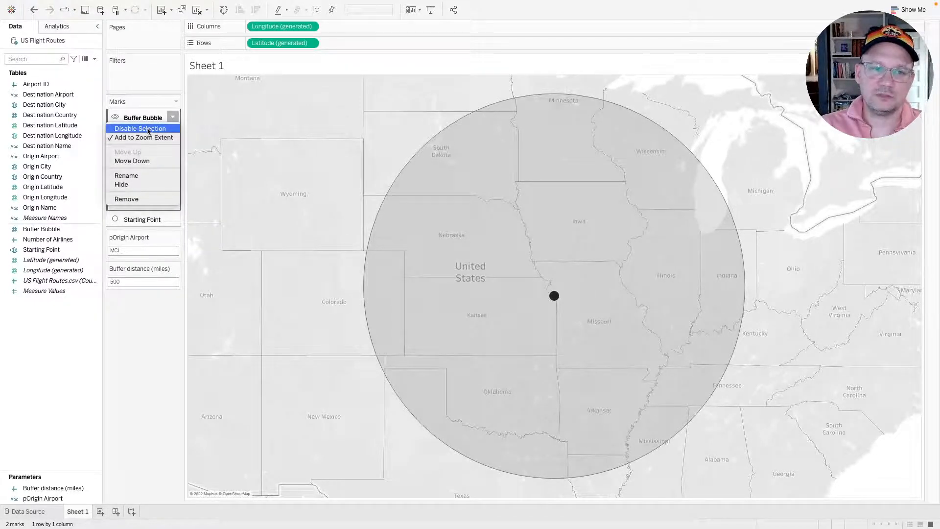
pyautogui.click(147, 129)
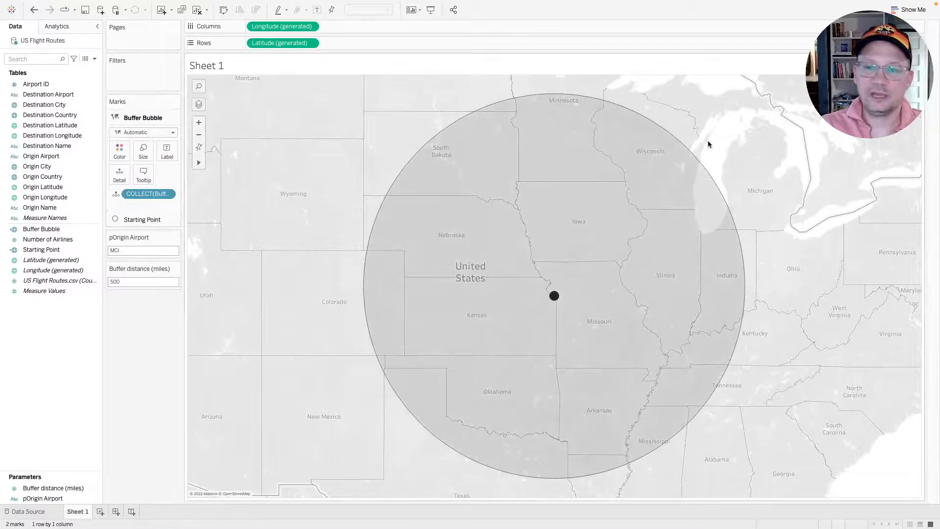
# Test the buffer circle's selectability and zoom into the map, undoing the zoom.
pyautogui.click(635, 145)
pyautogui.scroll(3, 636, 145)
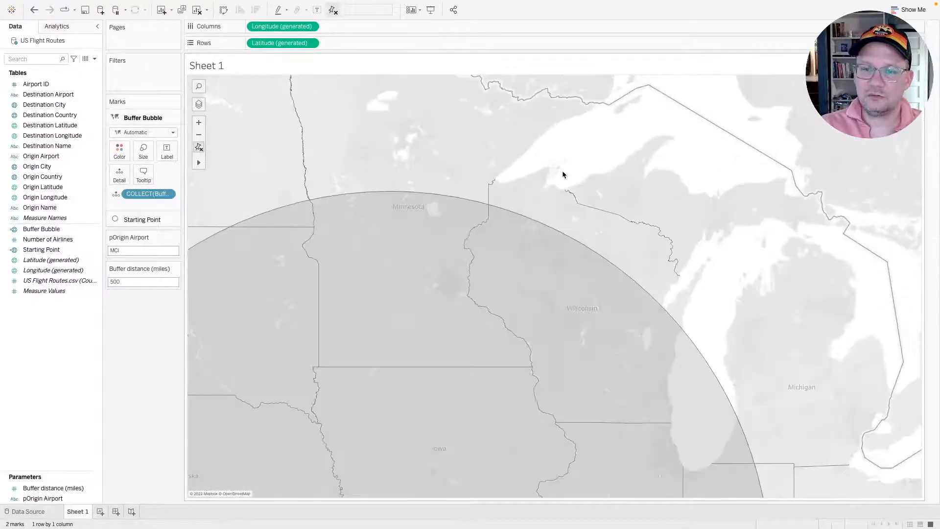
pyautogui.hotkey('ctrl', 'z')
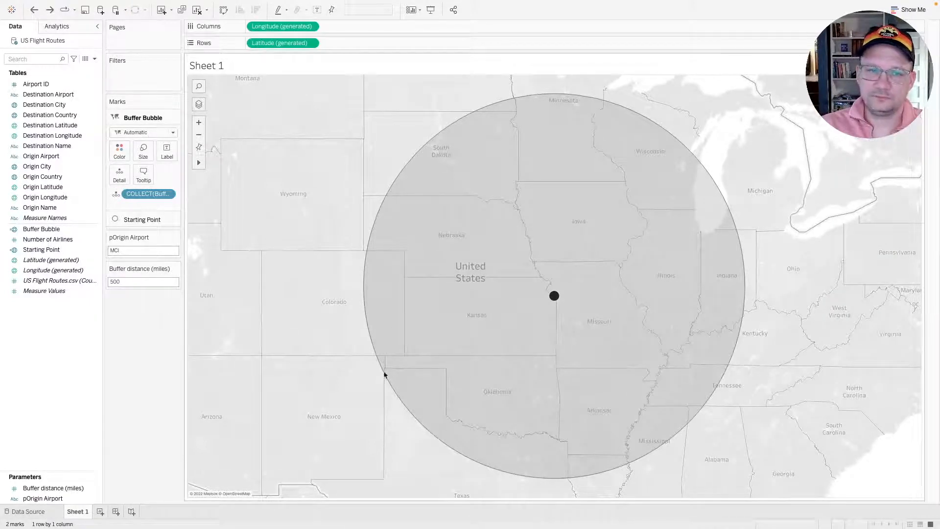
# Turn off pan and zoom, the view toolbar, the layer control and map search in the map options.
pyautogui.rightClick(263, 283)
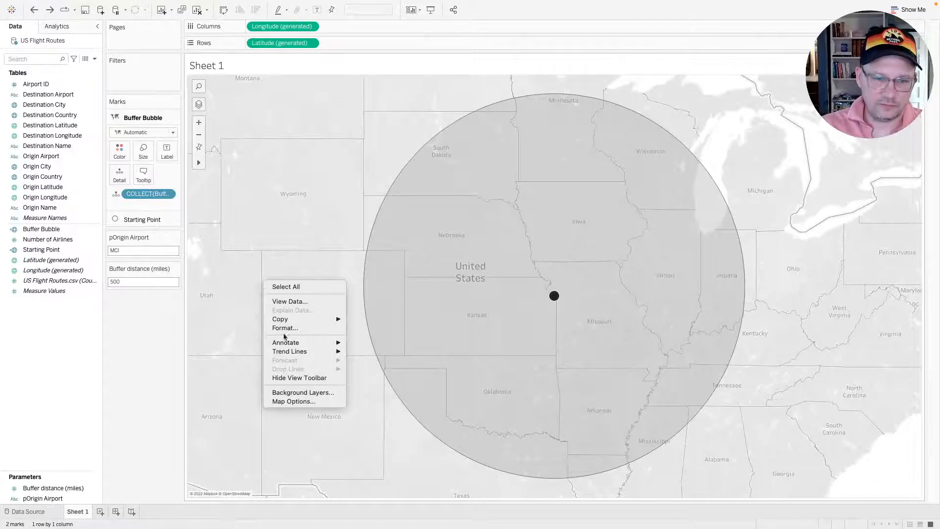
pyautogui.click(308, 402)
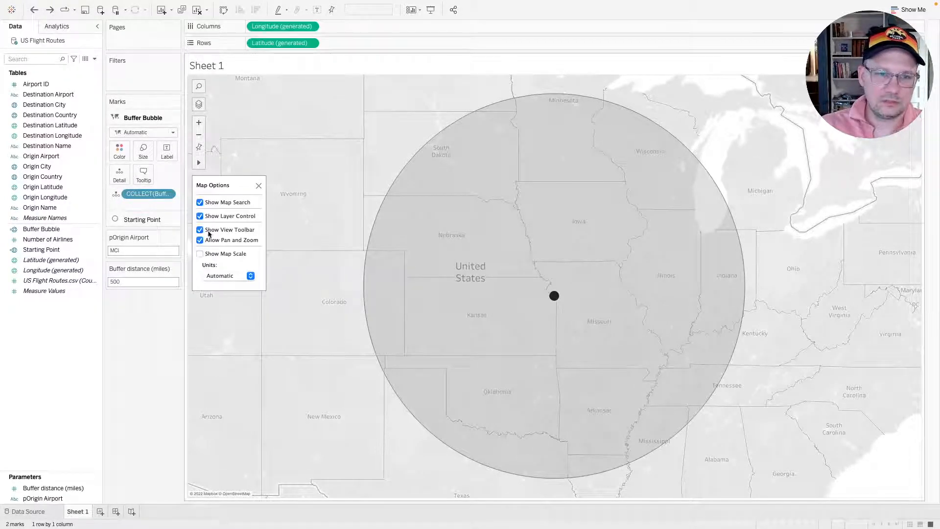
pyautogui.click(200, 240)
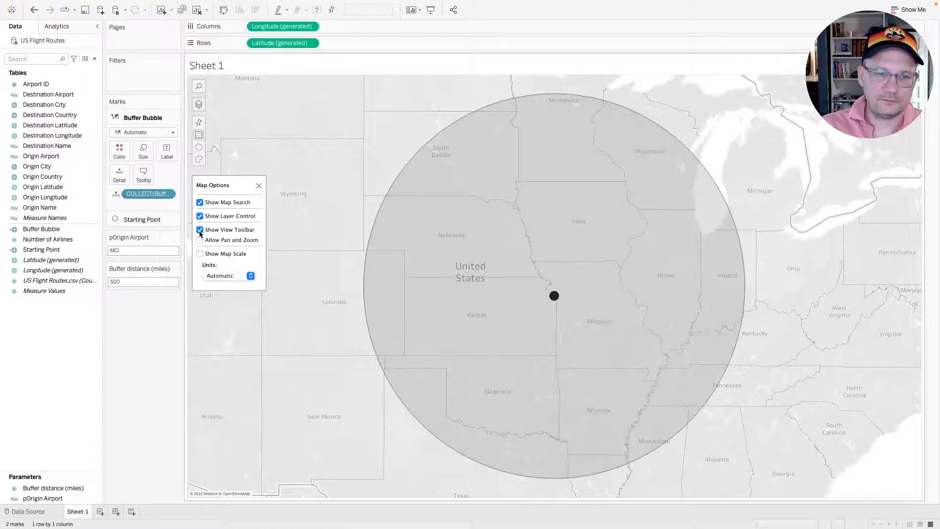
pyautogui.click(200, 230)
pyautogui.click(200, 216)
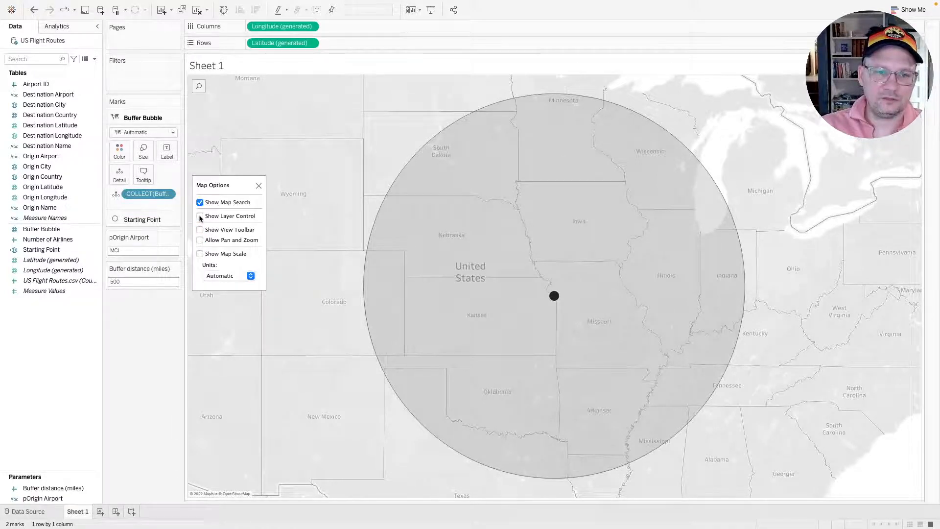
pyautogui.click(200, 203)
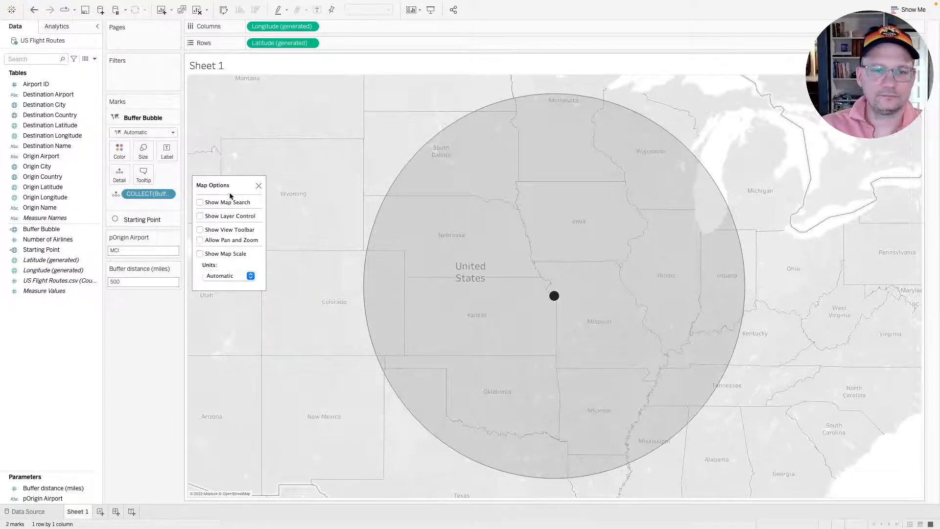
pyautogui.click(259, 187)
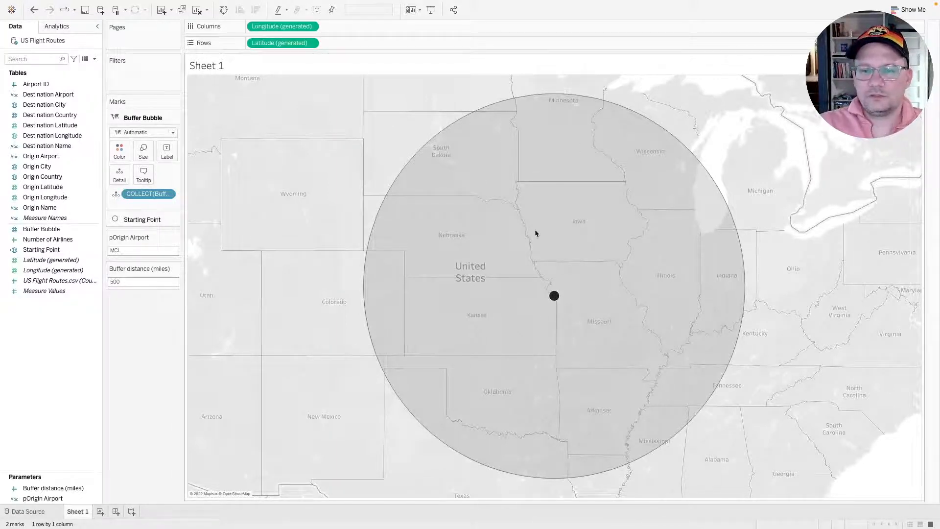
# Test selecting the starting point mark at the center of the buffer circle.
pyautogui.click(556, 297)
pyautogui.click(555, 297)
pyautogui.click(555, 296)
pyautogui.click(555, 296)
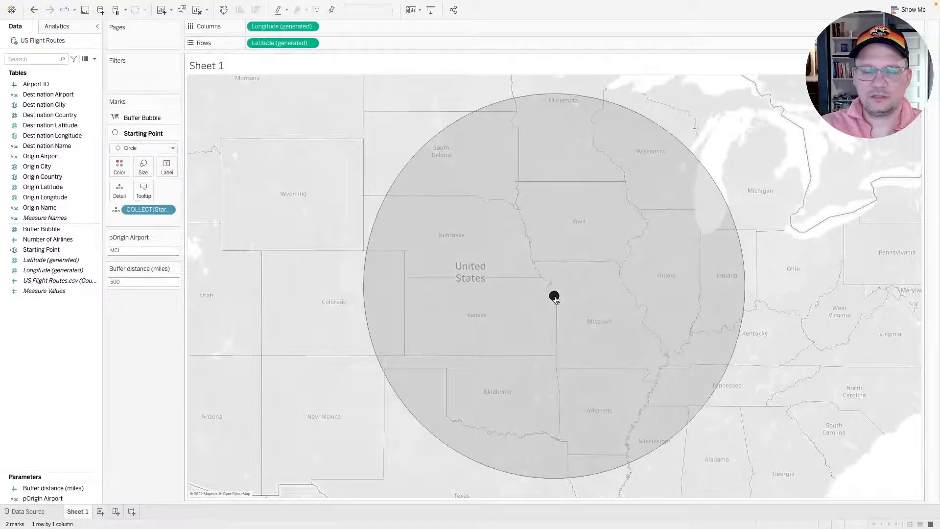
pyautogui.click(555, 297)
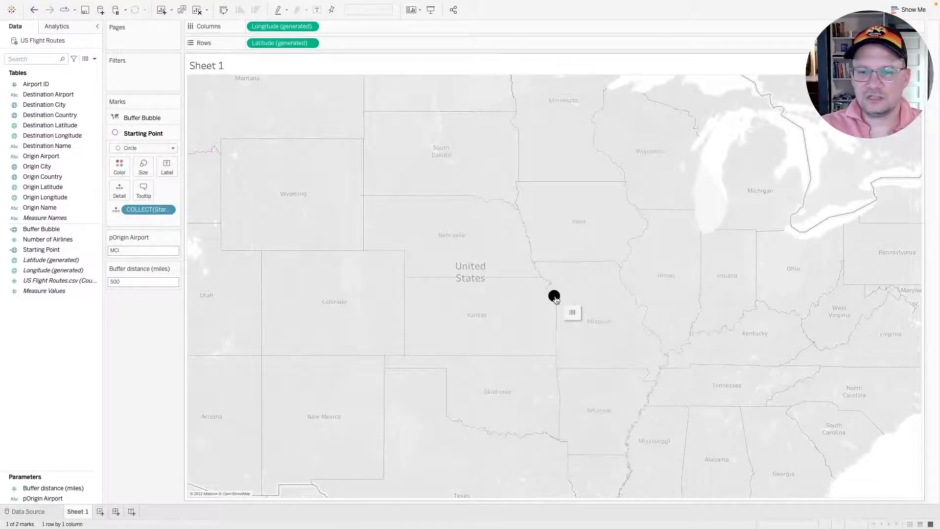
# Add Origin Airport to the Starting Point layer's detail and check the tooltip of the starting point mark.
pyautogui.click(555, 297)
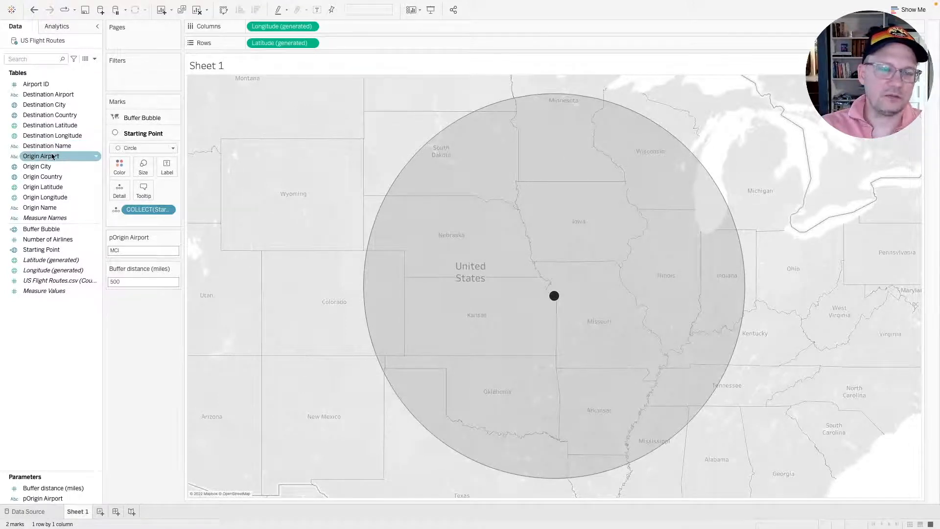
pyautogui.moveTo(52, 156); pyautogui.dragTo(121, 192)
pyautogui.moveTo(555, 297)
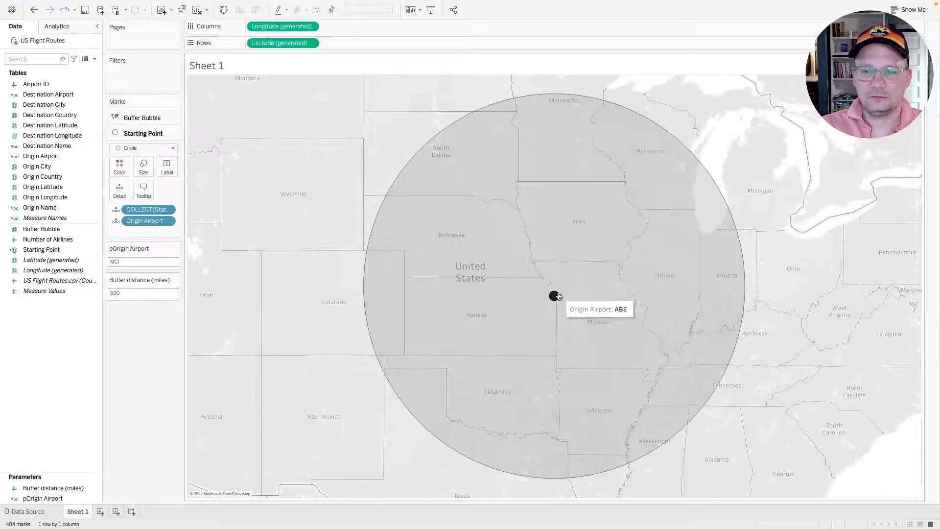
# Check the pOrigin Airport parameter's settings without changing them, and undo a trial removal of Origin Airport from the Starting Point detail.
pyautogui.rightClick(45, 499)
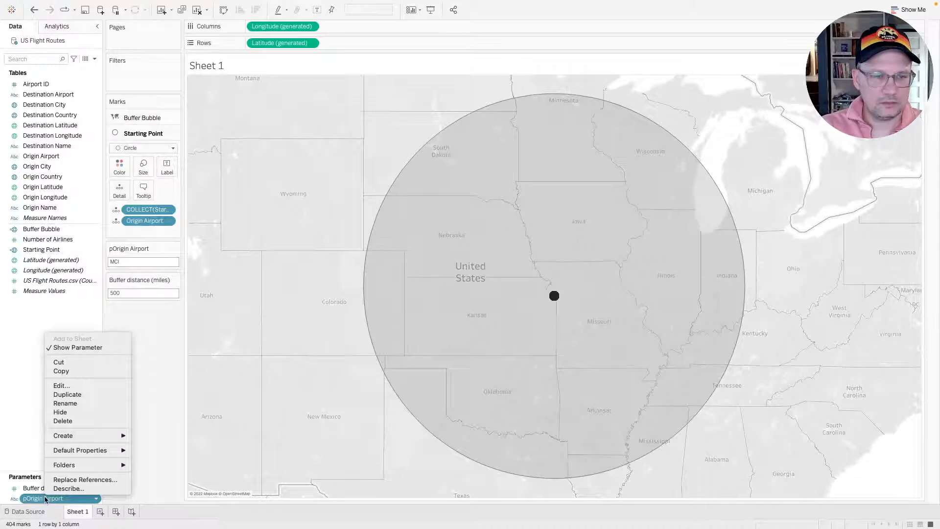
pyautogui.click(71, 385)
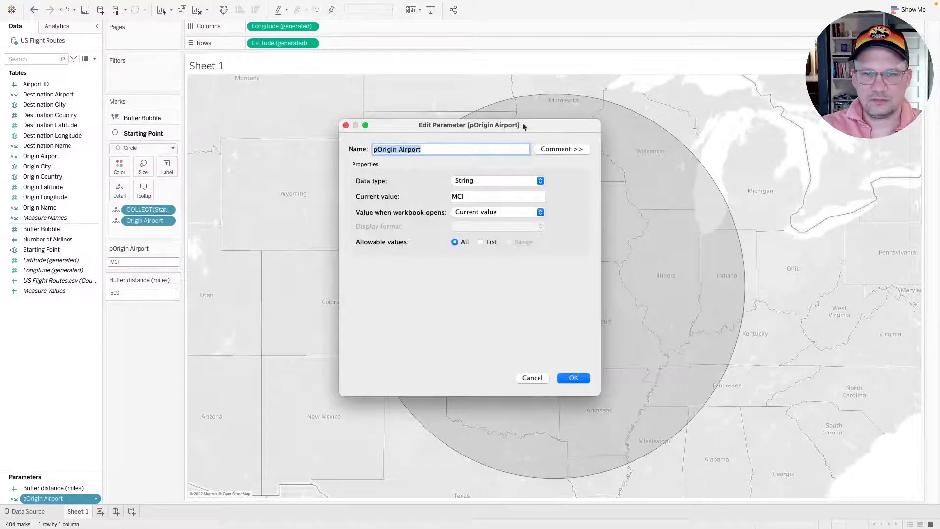
pyautogui.click(345, 125)
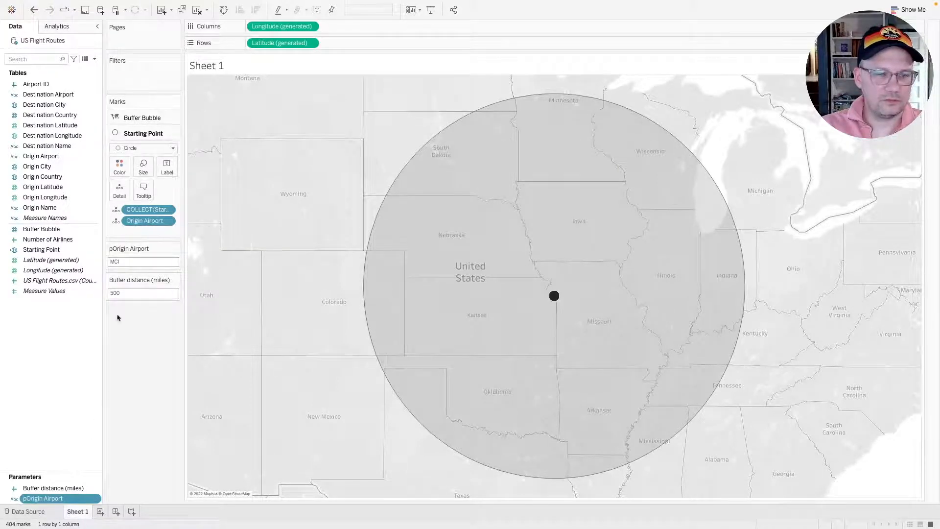
pyautogui.moveTo(143, 223); pyautogui.dragTo(139, 360)
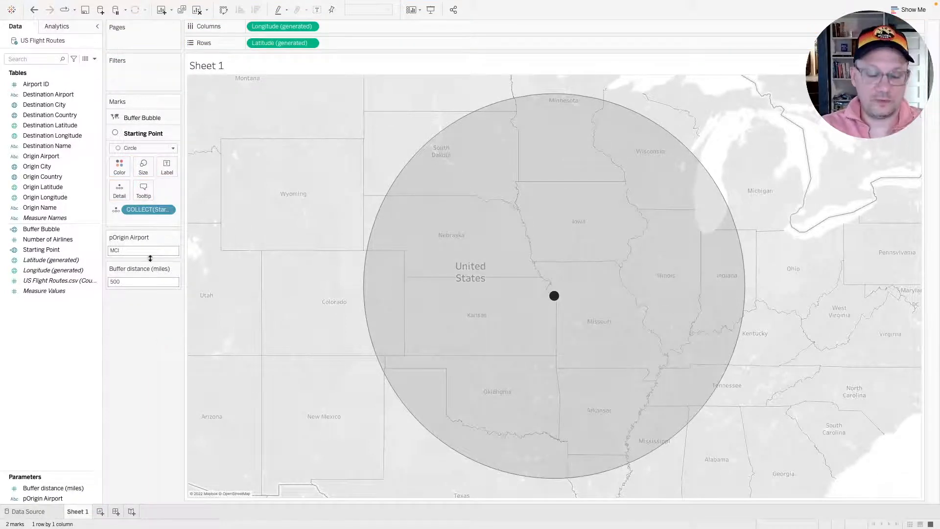
pyautogui.hotkey('ctrl', 'z')
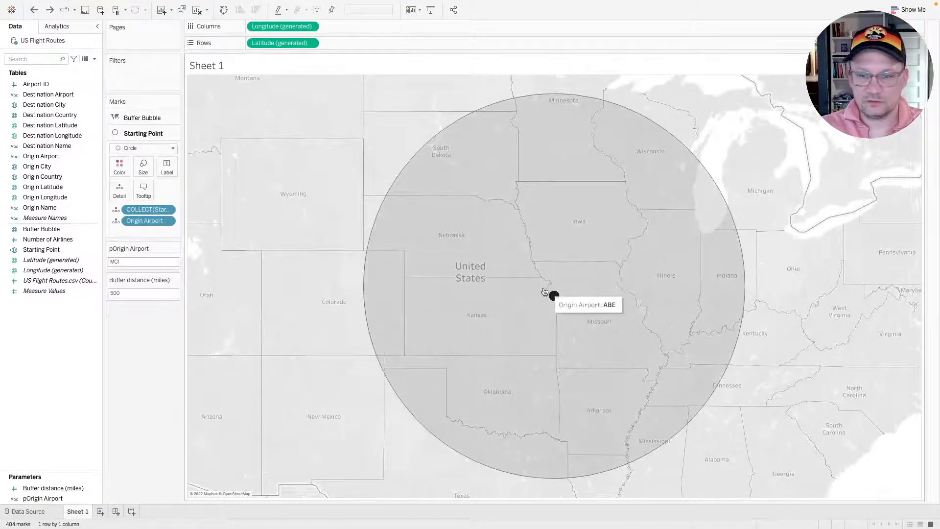
# Test selecting the stacked marks at the starting point, and remove Origin Airport from the Starting Point layer's detail.
pyautogui.click(561, 299)
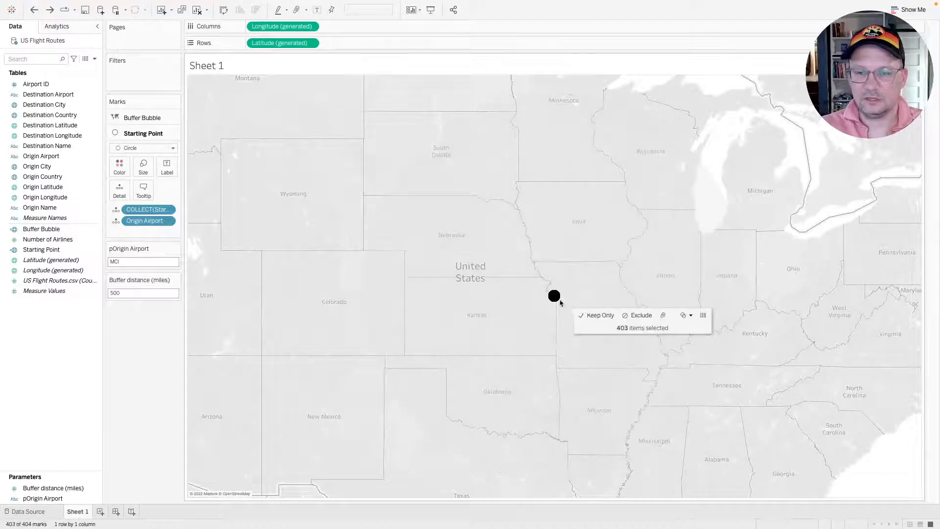
pyautogui.moveTo(554, 297)
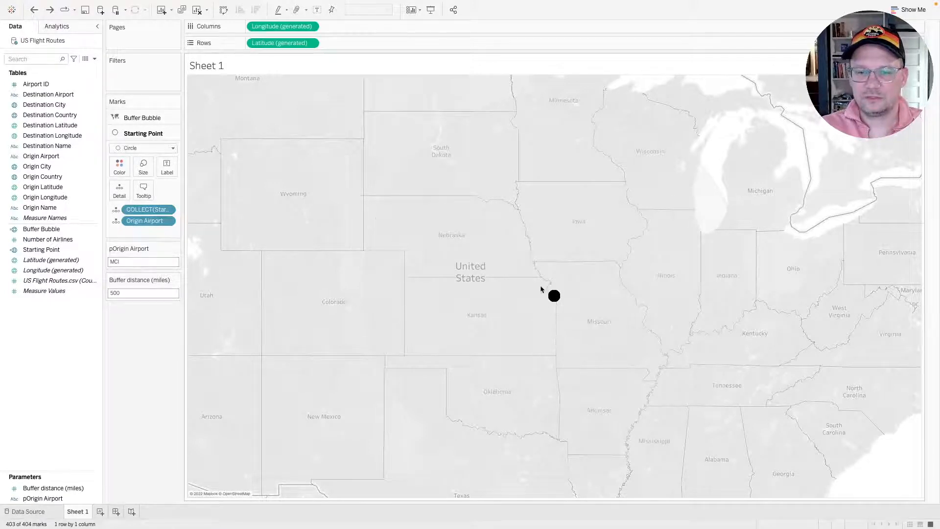
pyautogui.click(541, 290)
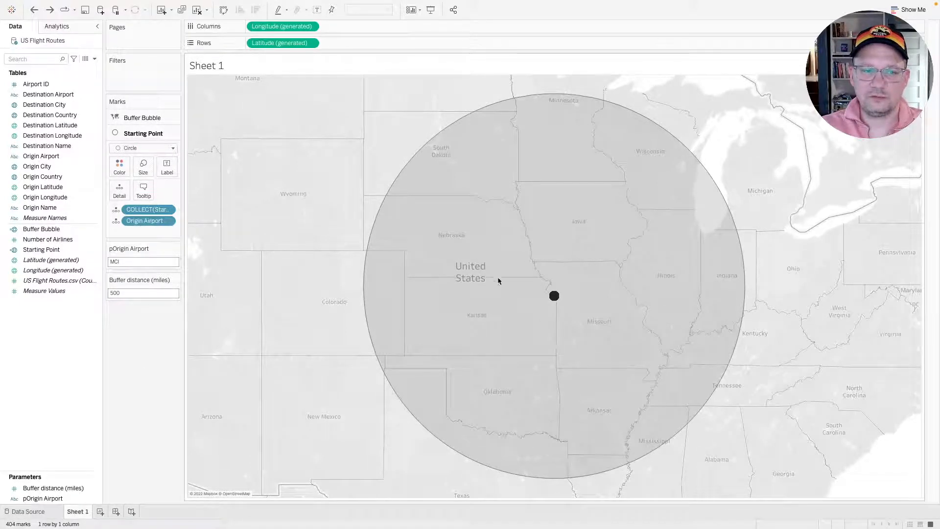
pyautogui.click(70, 146)
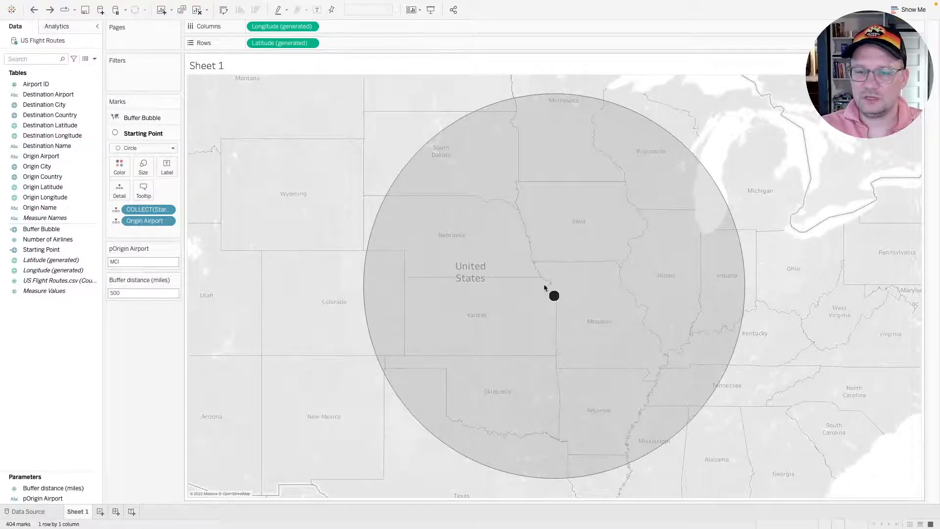
pyautogui.click(559, 301)
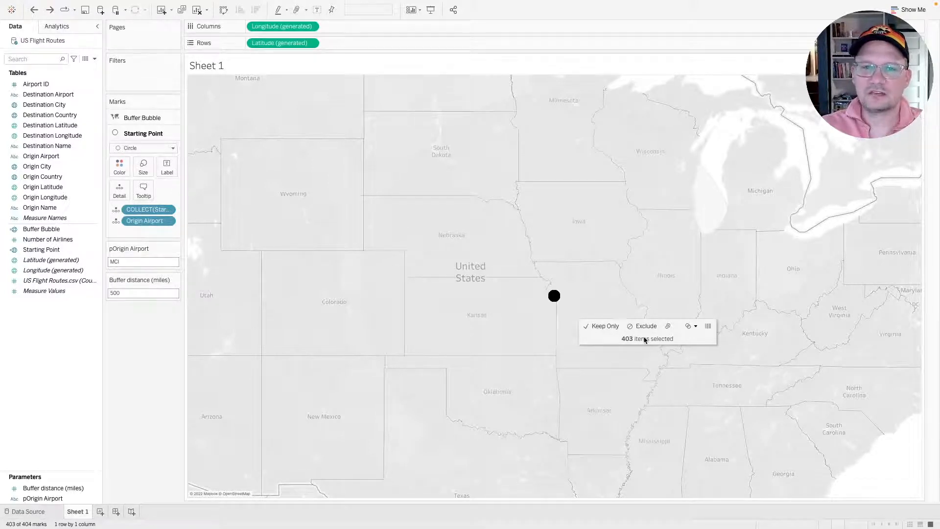
pyautogui.click(529, 313)
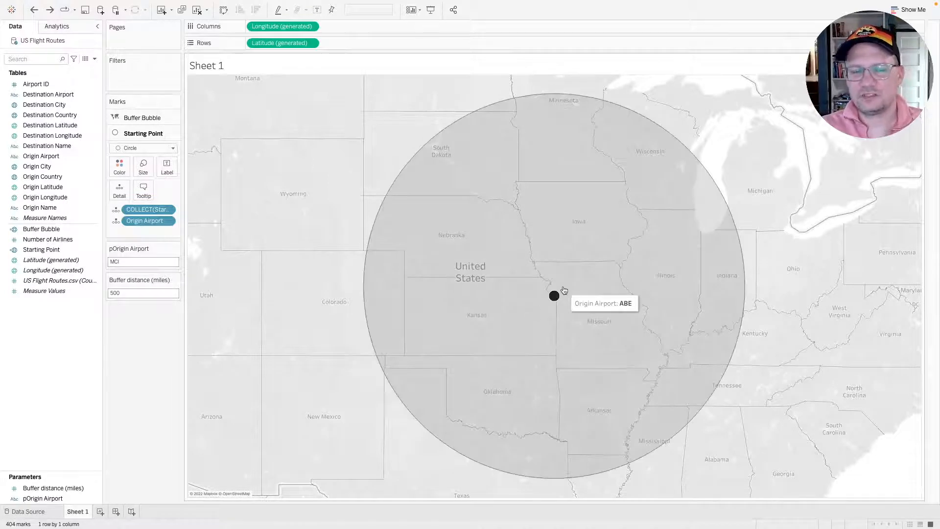
pyautogui.moveTo(150, 227); pyautogui.dragTo(147, 336)
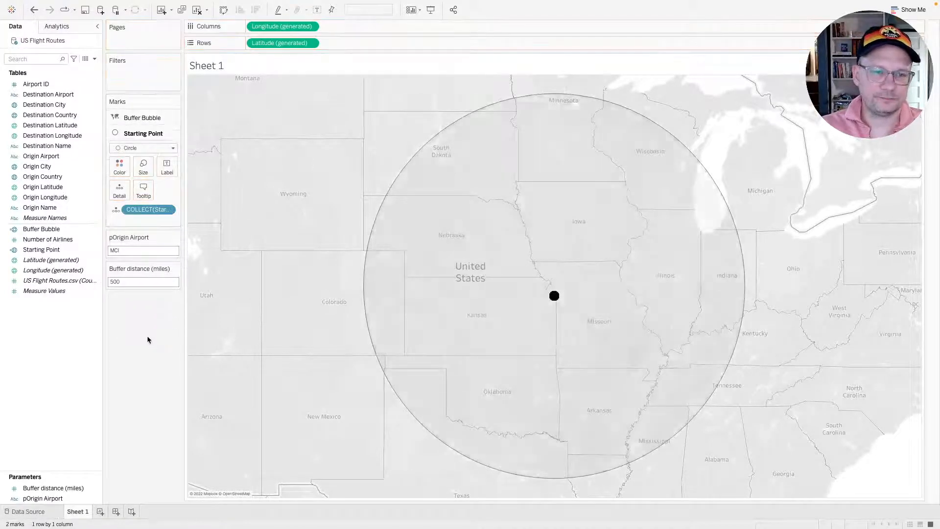
# Create a new calculated field named Starting Airport Name.
pyautogui.rightClick(39, 343)
pyautogui.click(51, 348)
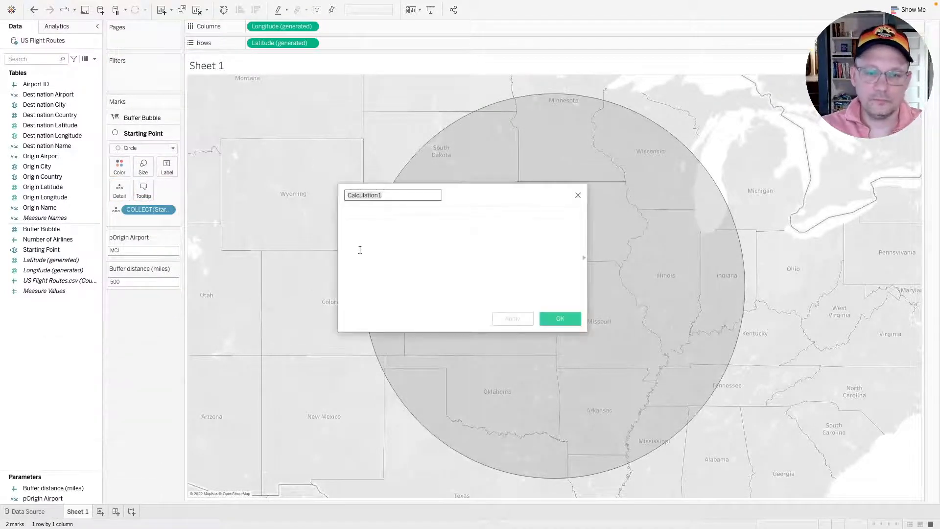
pyautogui.click(397, 228)
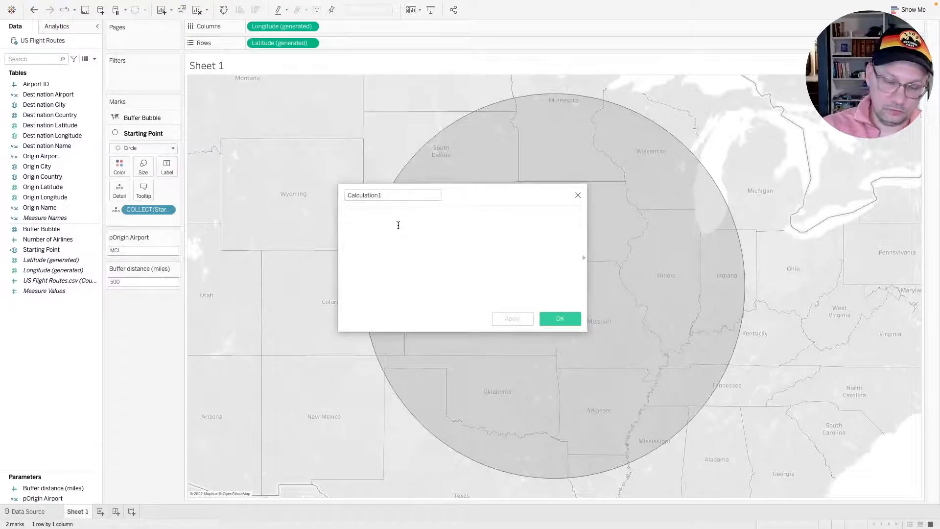
pyautogui.doubleClick(386, 194)
pyautogui.write('Starting Airport name')
pyautogui.press('BackSpace')
pyautogui.press('BackSpace')
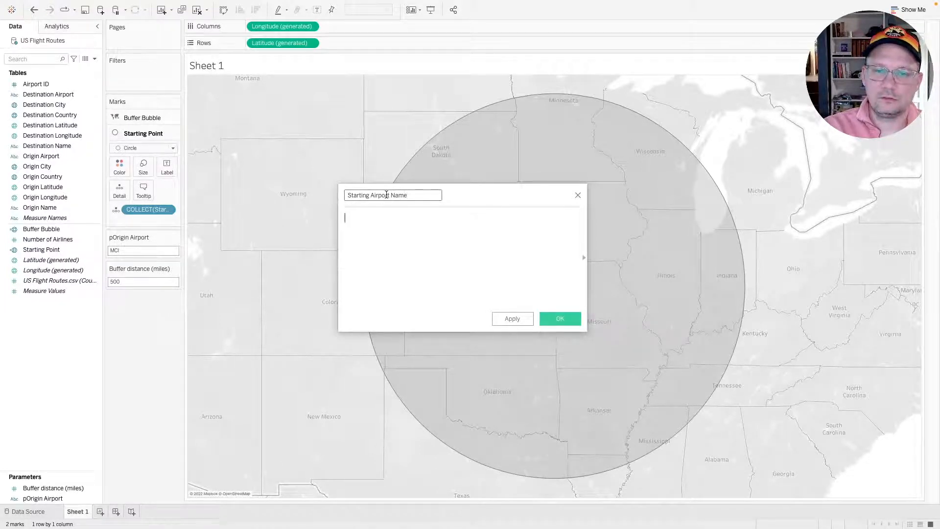
# Enter the condition if [Origin Airport]=[pOrigin Airport] in the Starting Airport Name formula.
pyautogui.write('if orgi')
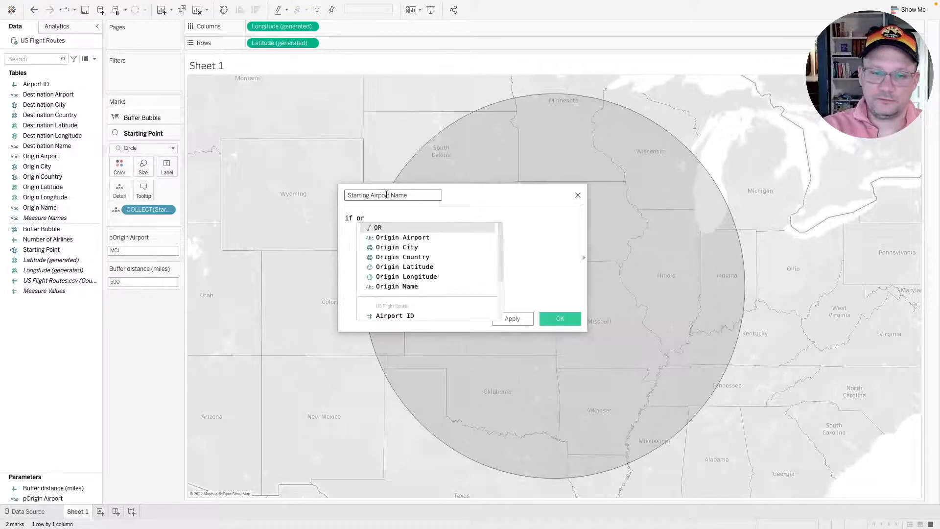
pyautogui.press('BackSpace')
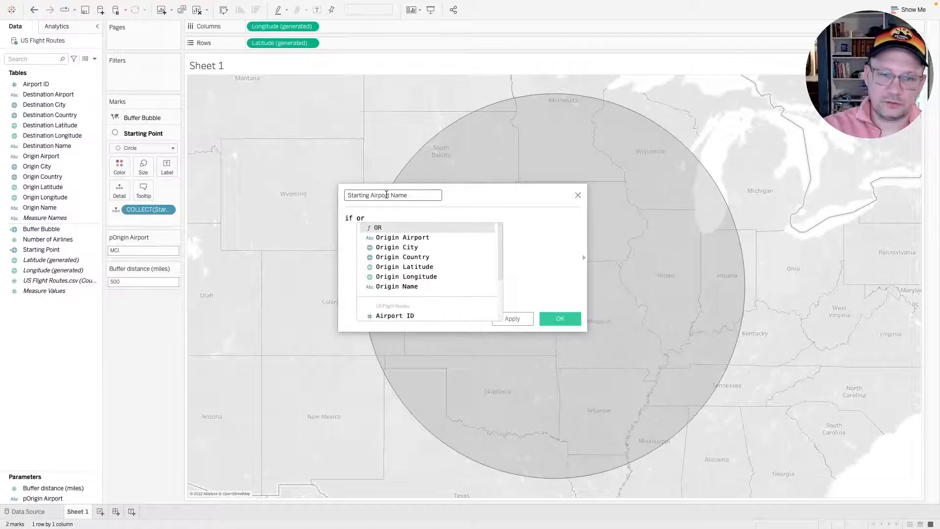
pyautogui.press('Down')
pyautogui.press('Return')
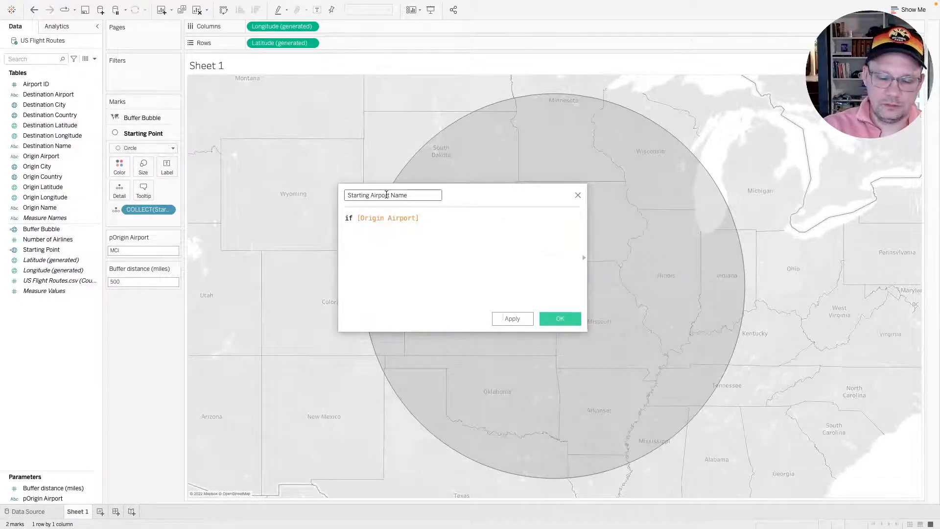
pyautogui.write('=p')
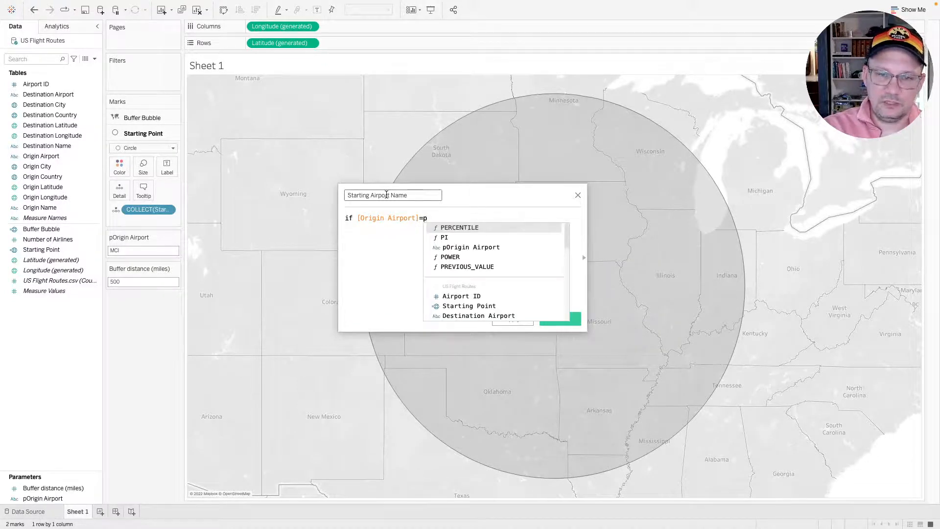
pyautogui.press('Down')
pyautogui.press('Down')
pyautogui.press('Return')
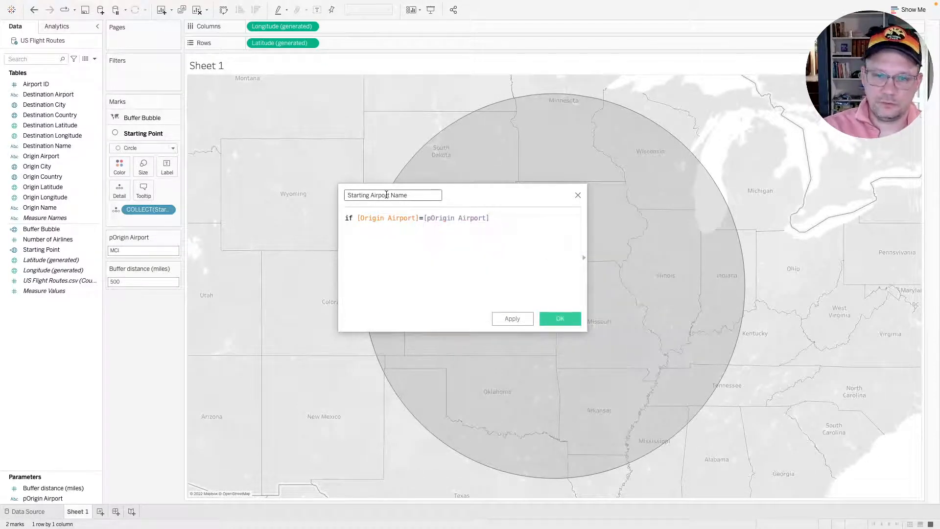
# Complete the Starting Airport Name formula with then [Origin Airport] END and save the calculation.
pyautogui.write('then or')
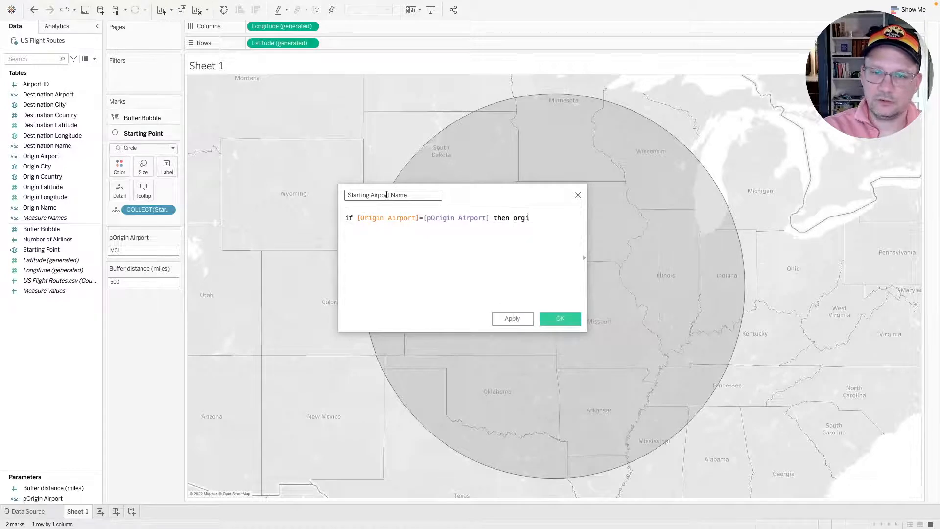
pyautogui.write('ig')
pyautogui.press('Return')
pyautogui.write('end')
pyautogui.press('Return')
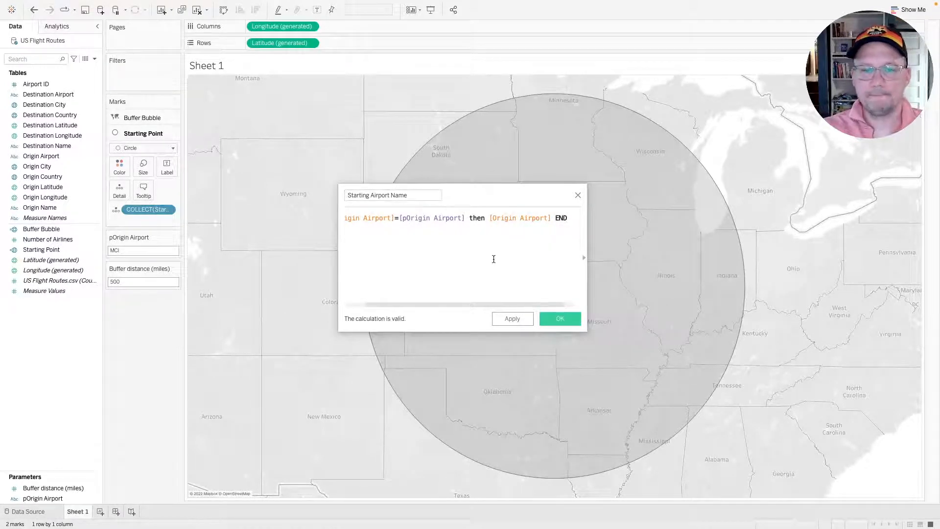
pyautogui.click(563, 318)
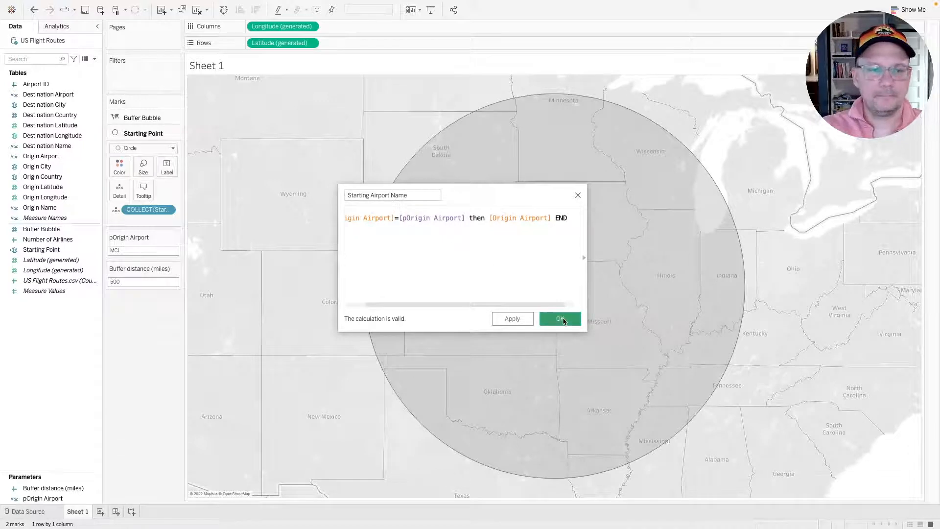
# Add Starting Airport Name to the Starting Point layer's detail and check the tooltip of the starting point mark.
pyautogui.moveTo(65, 220); pyautogui.dragTo(123, 195)
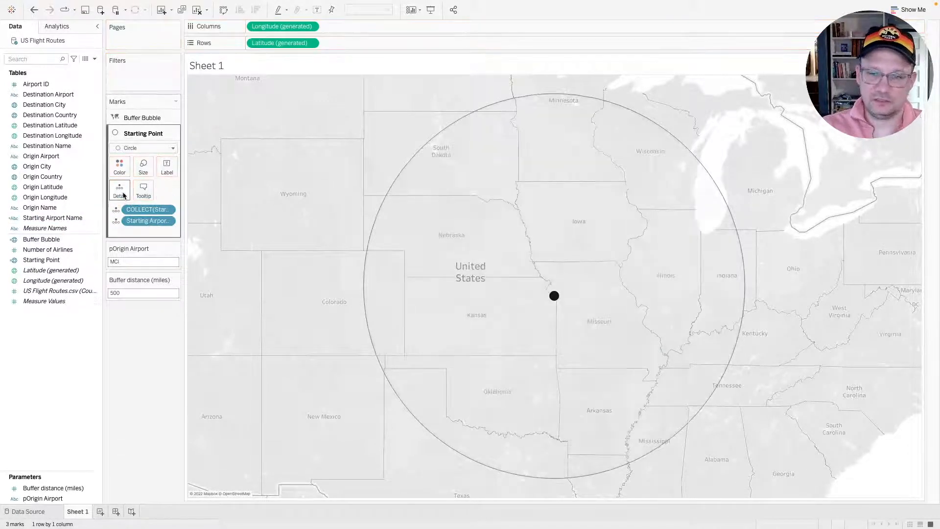
pyautogui.moveTo(555, 297)
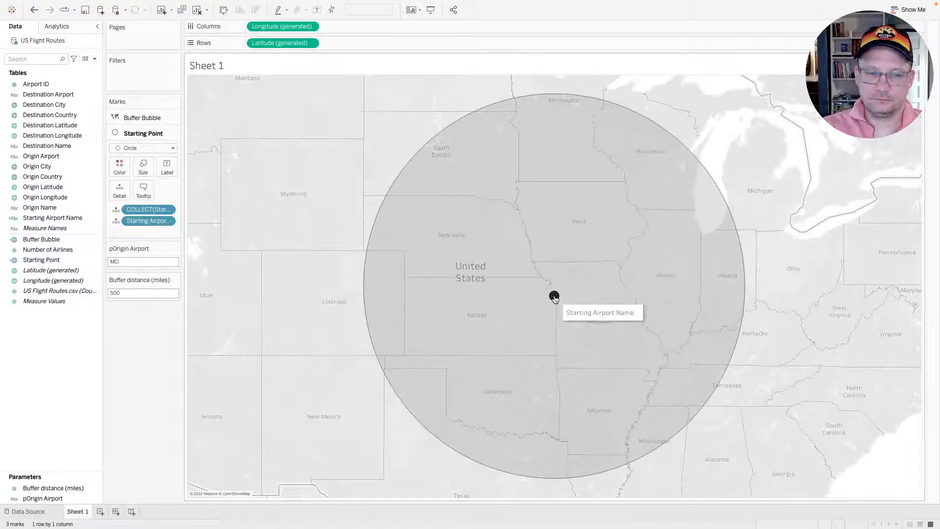
pyautogui.click(148, 225)
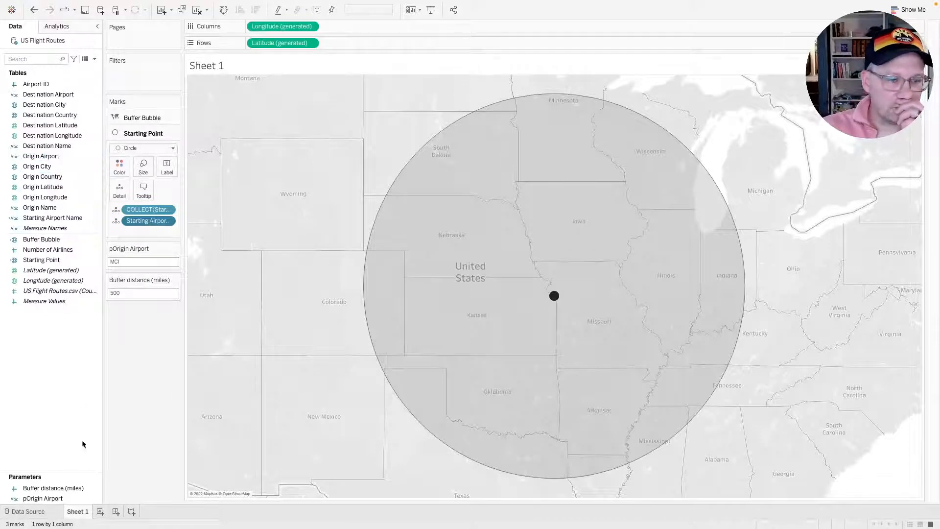
# Review the field description of Origin Airport, including its domain members, and close it.
pyautogui.rightClick(62, 156)
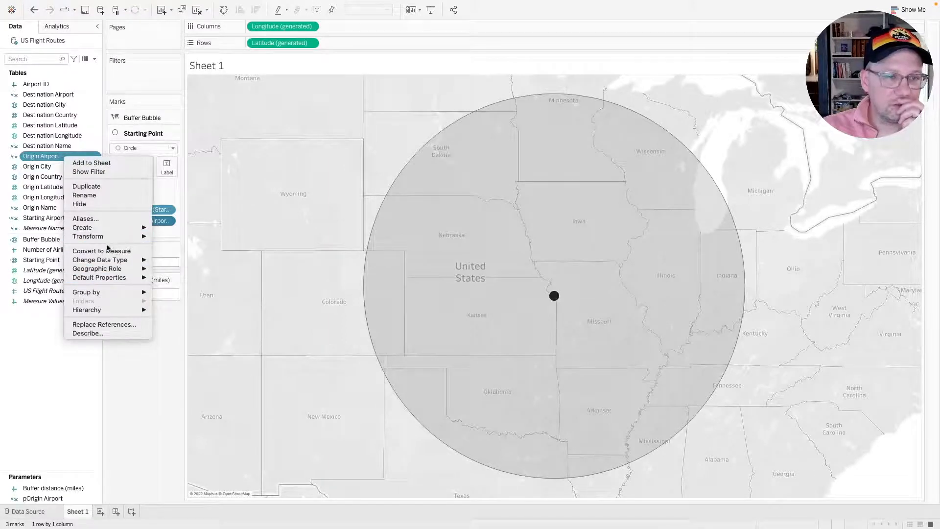
pyautogui.click(99, 334)
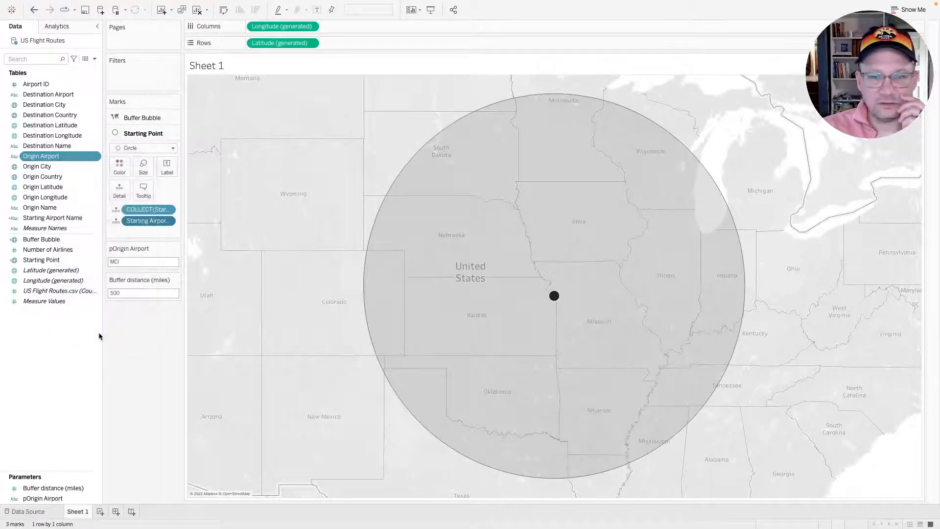
pyautogui.scroll(-5, 396, 327)
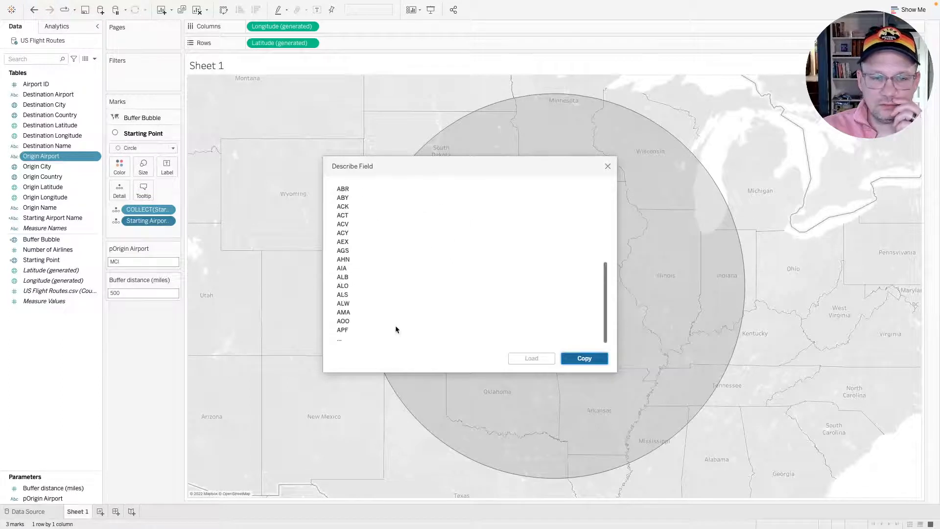
pyautogui.scroll(5, 395, 325)
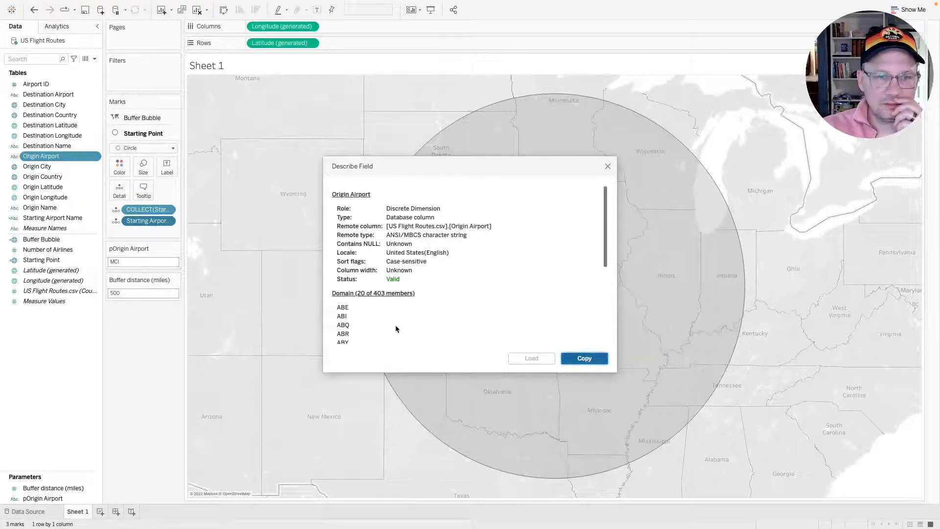
pyautogui.click(607, 165)
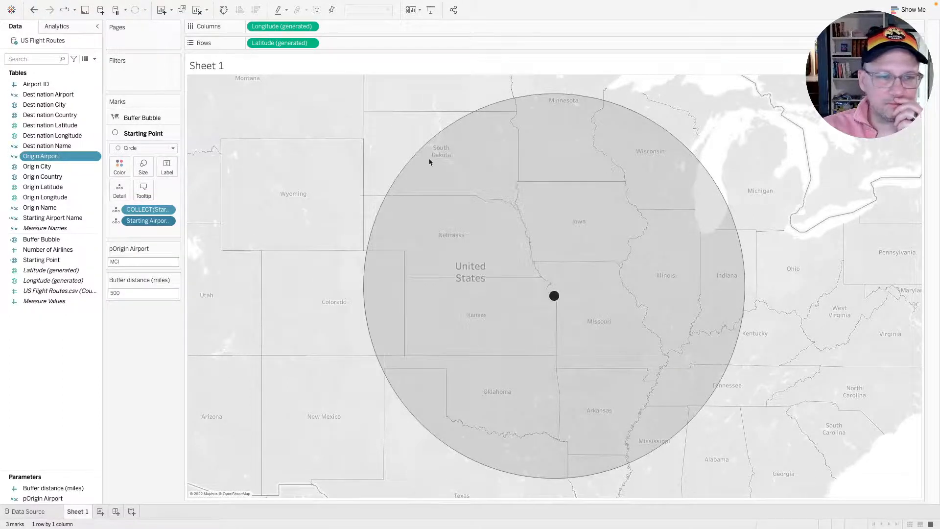
# Review the field description of Origin Name, including its domain members.
pyautogui.rightClick(58, 209)
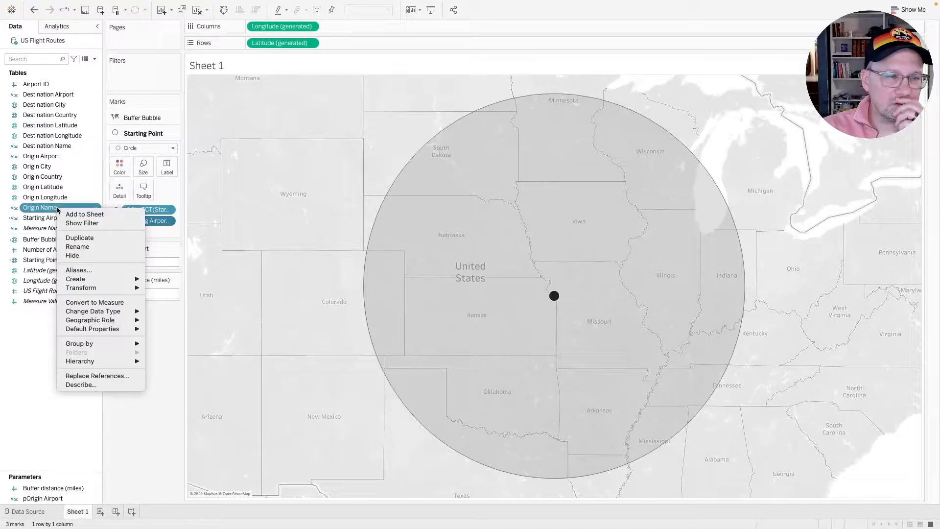
pyautogui.click(89, 385)
pyautogui.scroll(-5, 432, 301)
pyautogui.scroll(5, 432, 301)
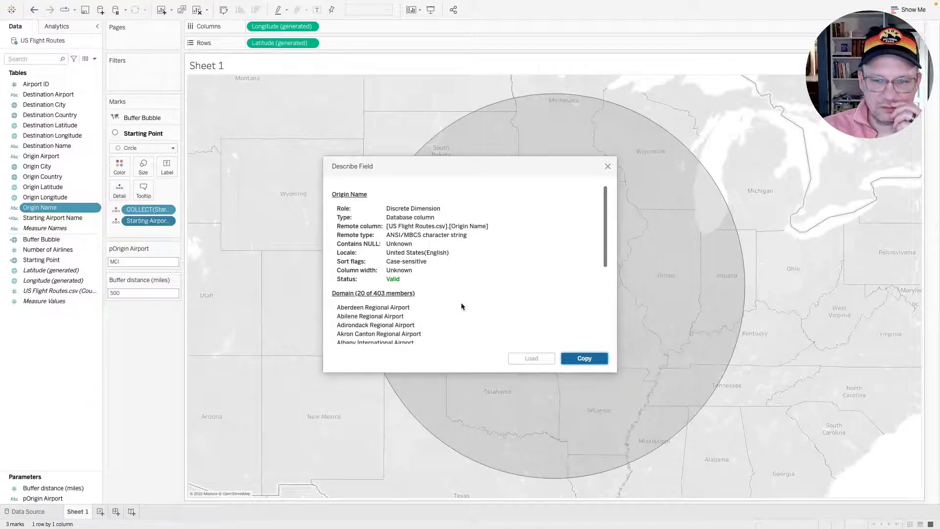
# Close the field description and check the pOrigin Airport parameter's current value and allowable values without changing them.
pyautogui.click(608, 166)
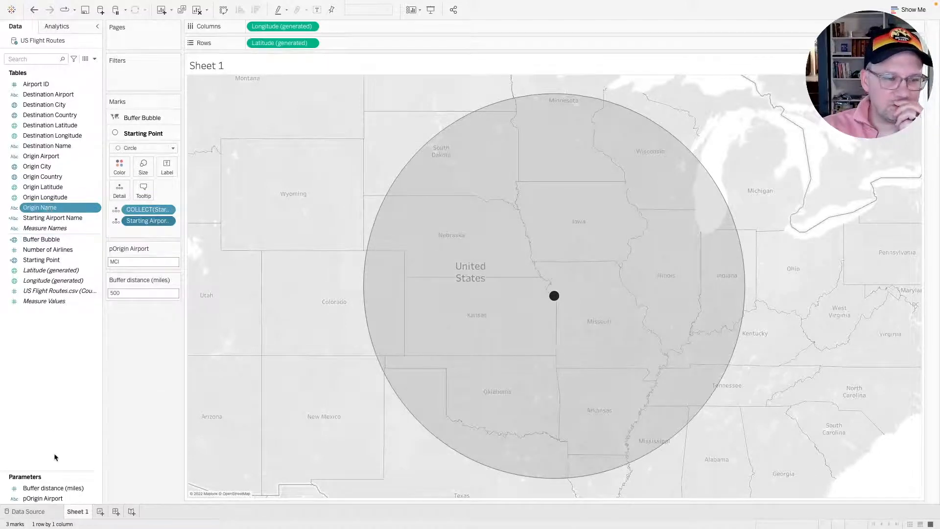
pyautogui.rightClick(51, 498)
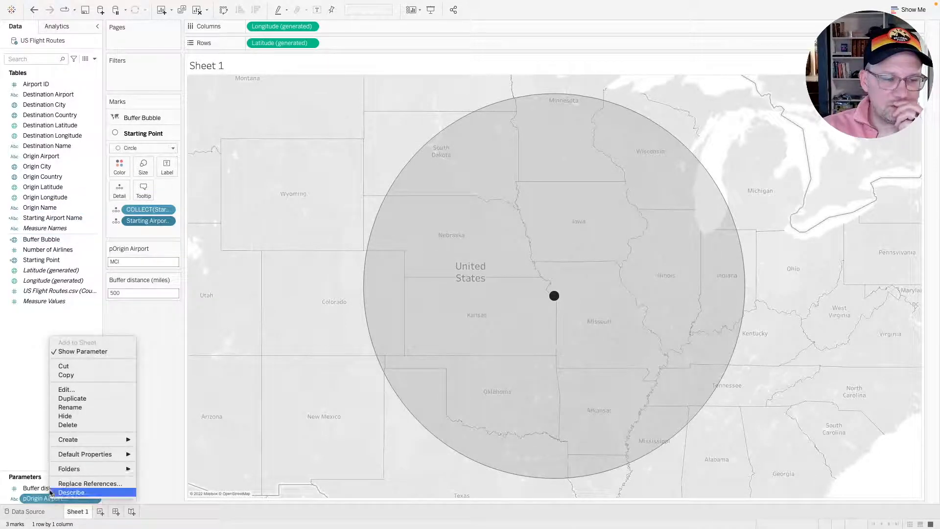
pyautogui.click(69, 389)
pyautogui.click(492, 198)
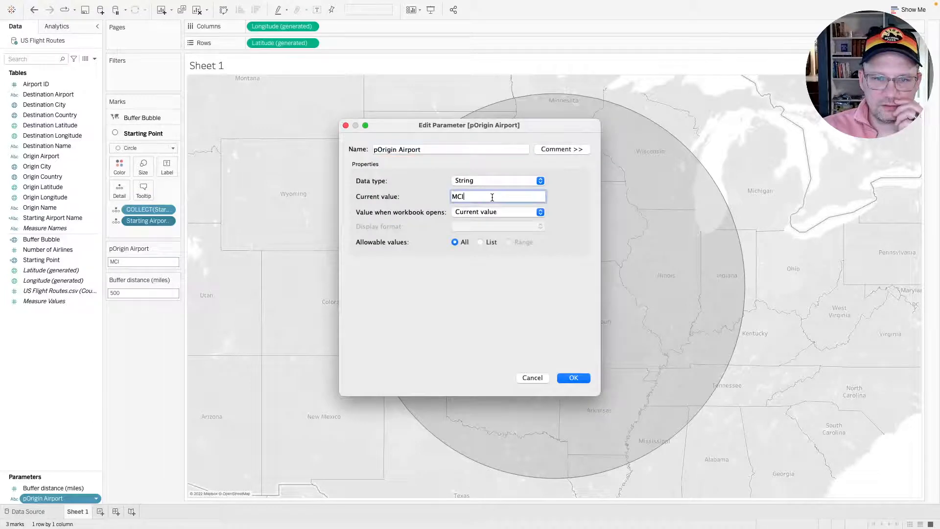
pyautogui.click(573, 377)
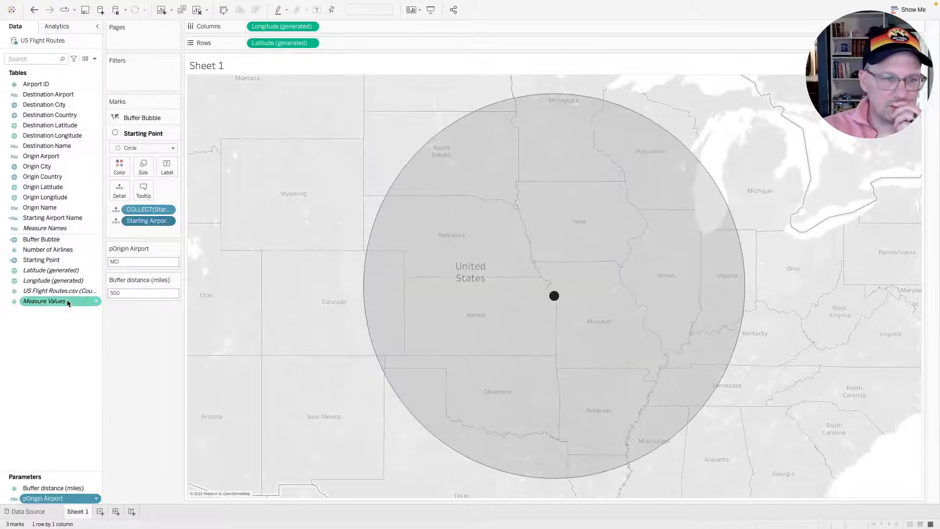
pyautogui.click(53, 353)
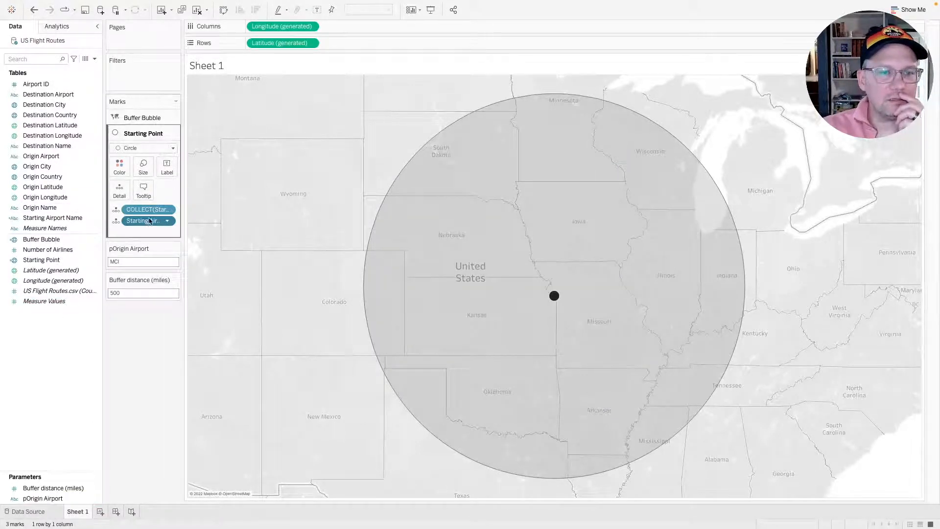
# Review the full formula of the Starting Airport Name calculated field and close it without changes.
pyautogui.rightClick(52, 218)
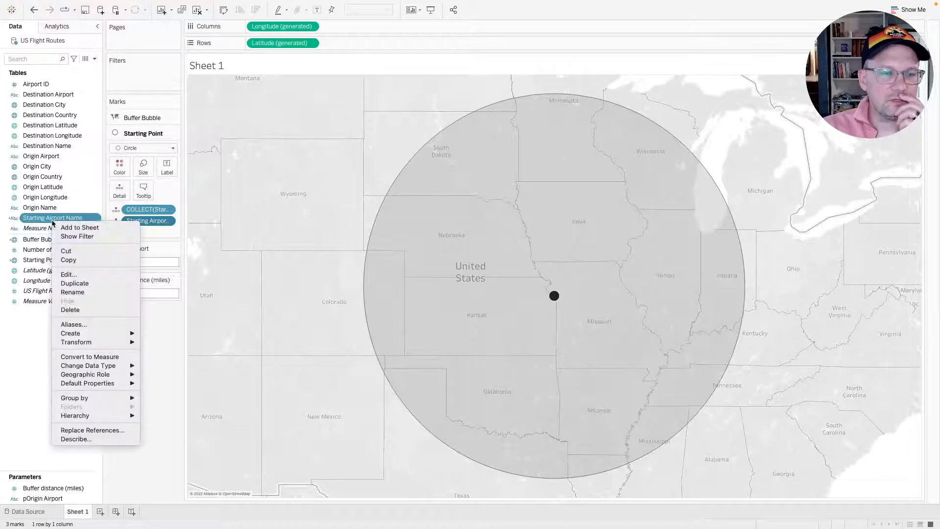
pyautogui.click(68, 274)
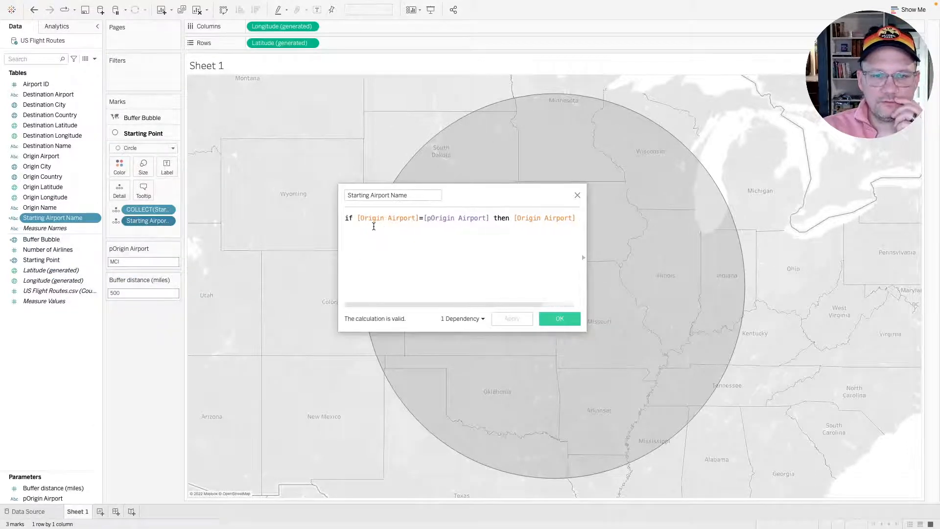
pyautogui.click(438, 225)
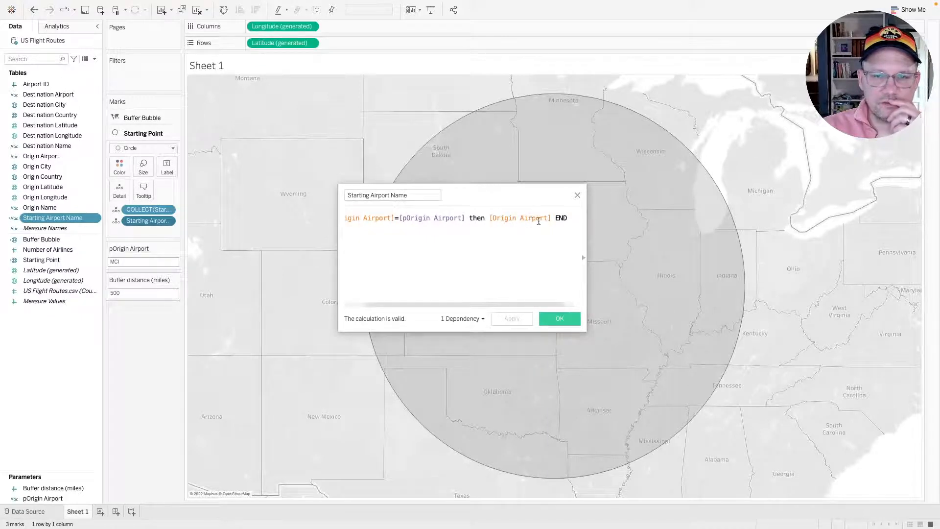
pyautogui.click(578, 196)
# Inspect the marks at the starting point on the map, clear the selection, and open the Starting Point layer's tooltip for editing.
pyautogui.moveTo(557, 298)
pyautogui.moveTo(558, 298); pyautogui.dragTo(539, 309)
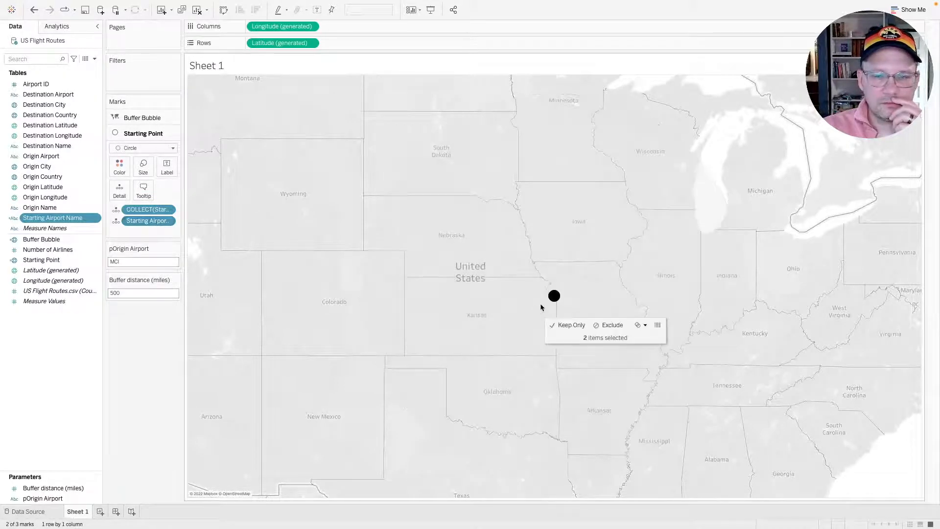
pyautogui.click(532, 301)
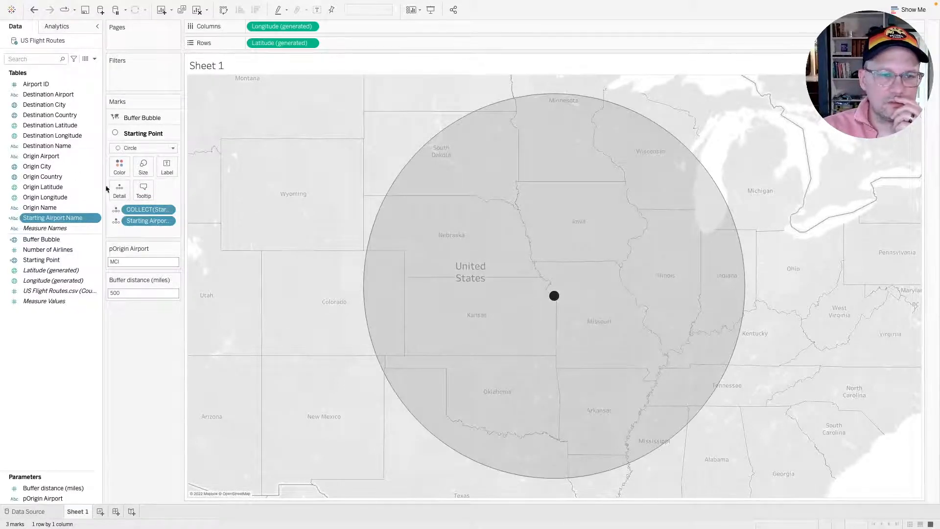
pyautogui.click(142, 191)
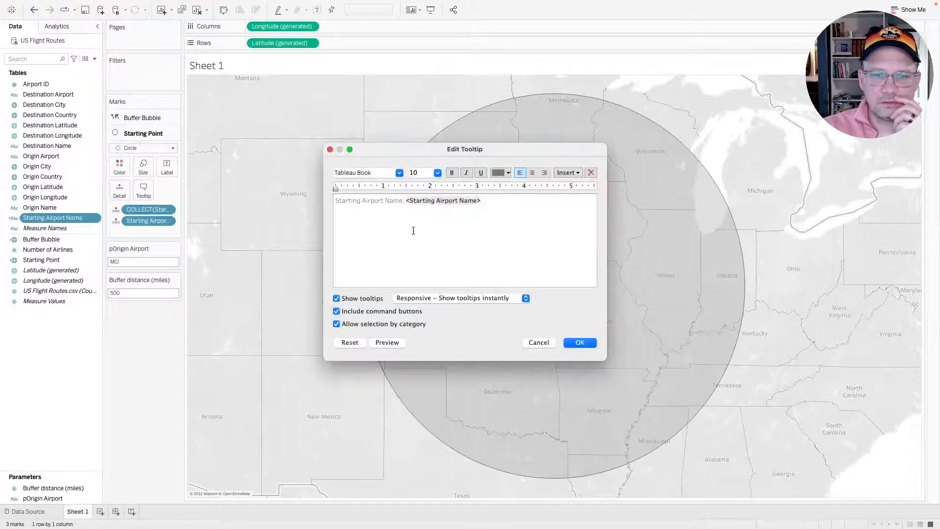
# Check the Starting Airport Name field in the Starting Point layer's tooltip text and accept the tooltip.
pyautogui.doubleClick(479, 203)
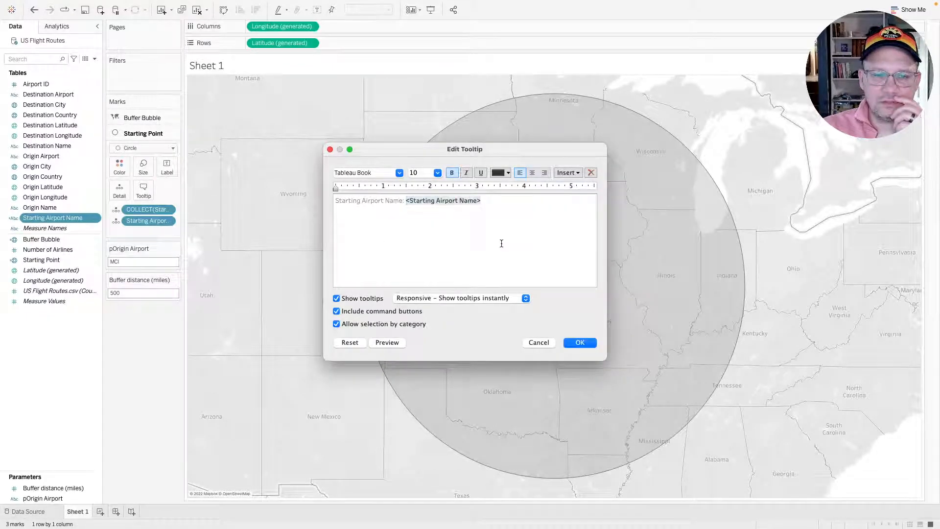
pyautogui.click(580, 343)
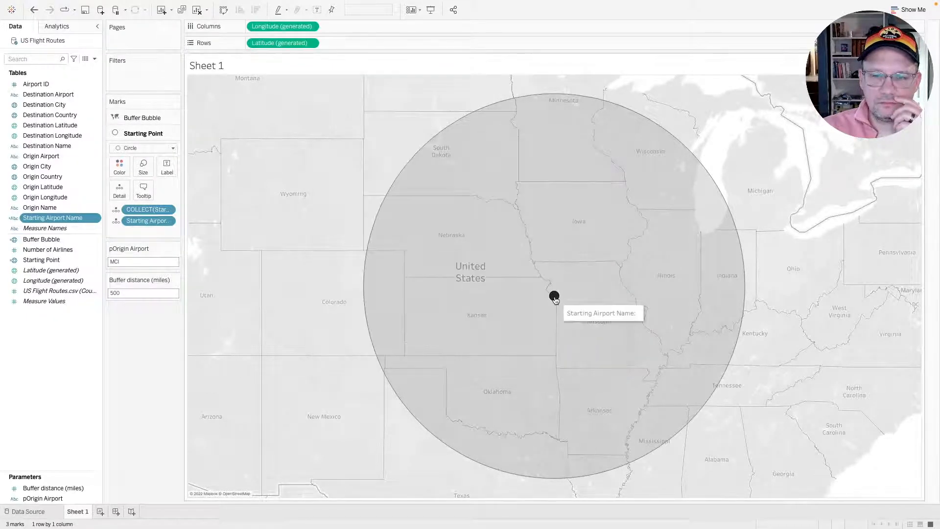
# Create a new worksheet with the Origin Airport field and the pOrigin Airport parameter side by side as rows.
pyautogui.click(100, 511)
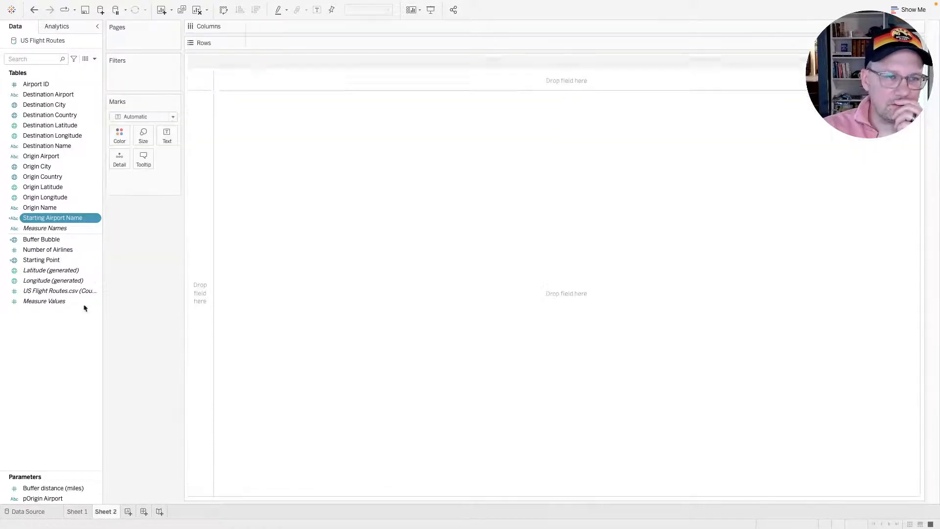
pyautogui.moveTo(58, 161); pyautogui.dragTo(298, 44)
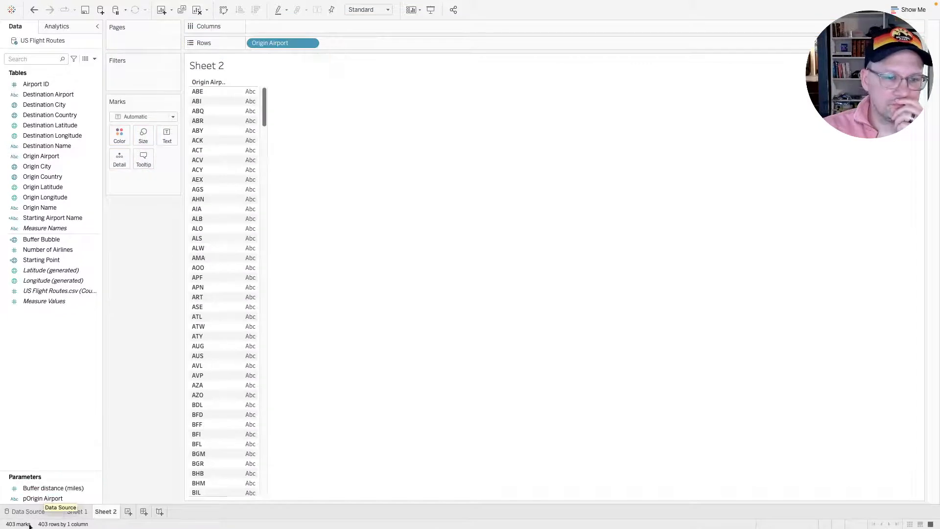
pyautogui.click(72, 489)
pyautogui.moveTo(49, 499); pyautogui.dragTo(163, 139)
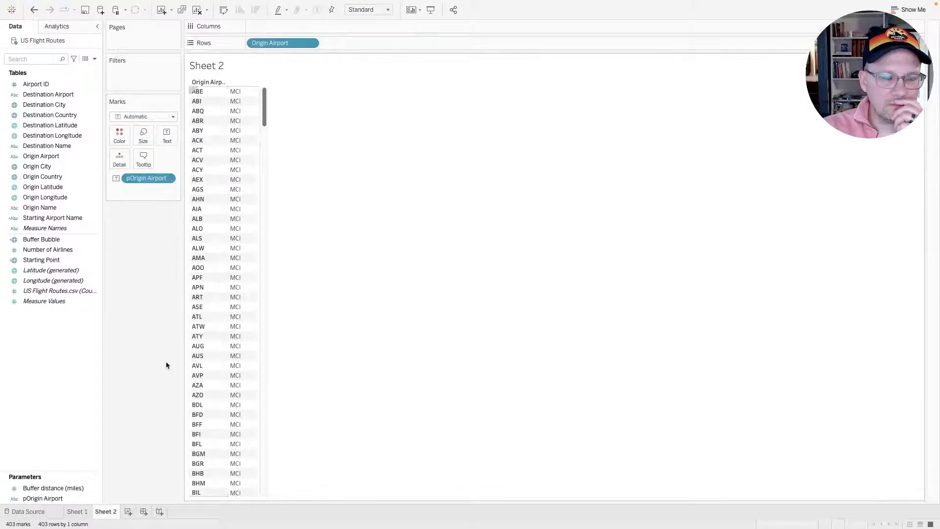
pyautogui.moveTo(147, 178); pyautogui.dragTo(343, 44)
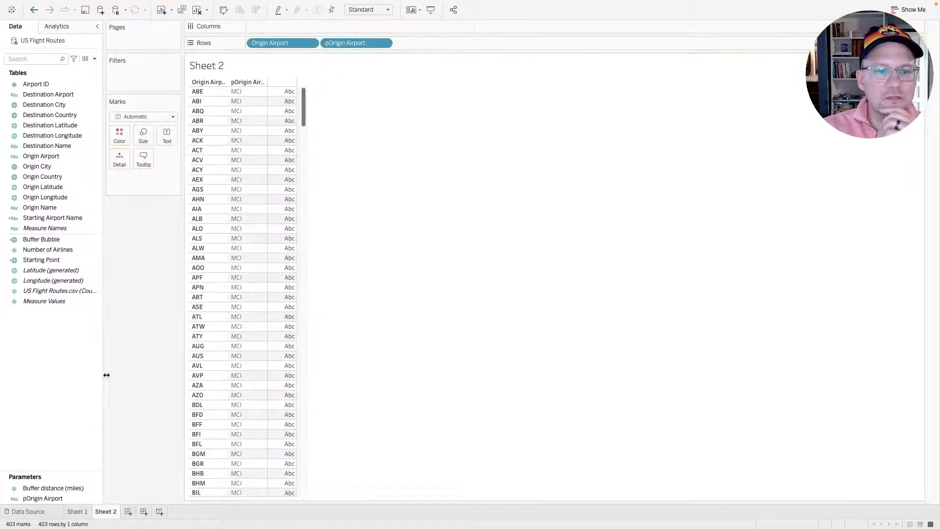
pyautogui.scroll(-5, 233, 395)
pyautogui.scroll(5, 233, 395)
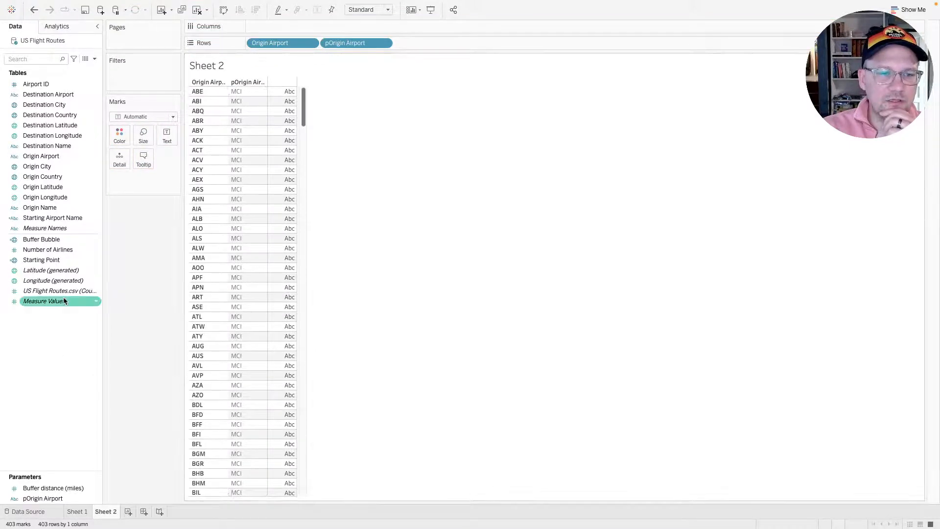
# From the Starting Airport Name calculation, add the expression [Origin Airport]=[pOrigin Airport] as the first row field.
pyautogui.rightClick(51, 219)
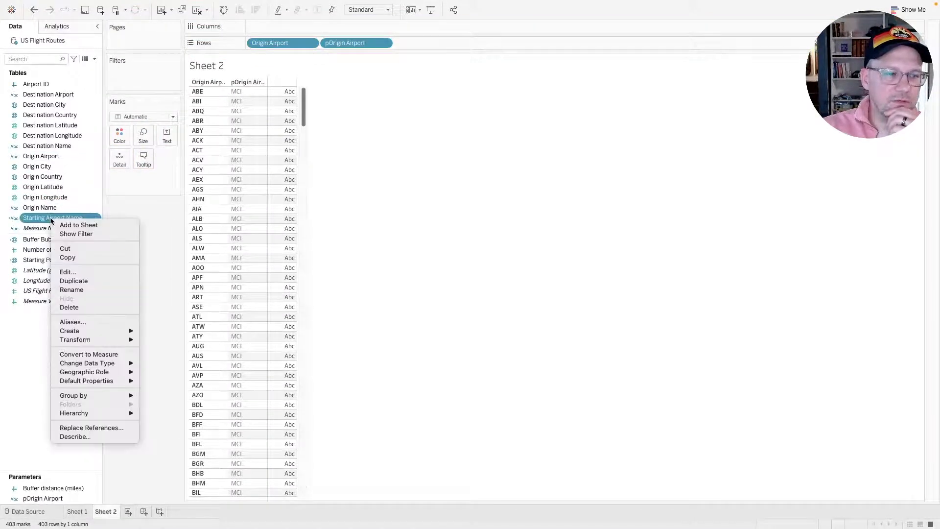
pyautogui.click(65, 271)
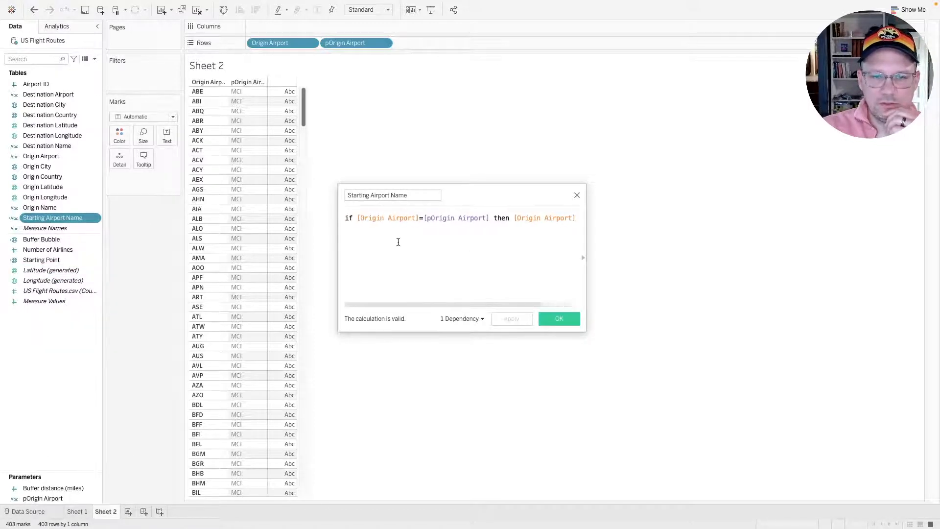
pyautogui.moveTo(489, 218); pyautogui.dragTo(251, 46)
pyautogui.click(212, 126)
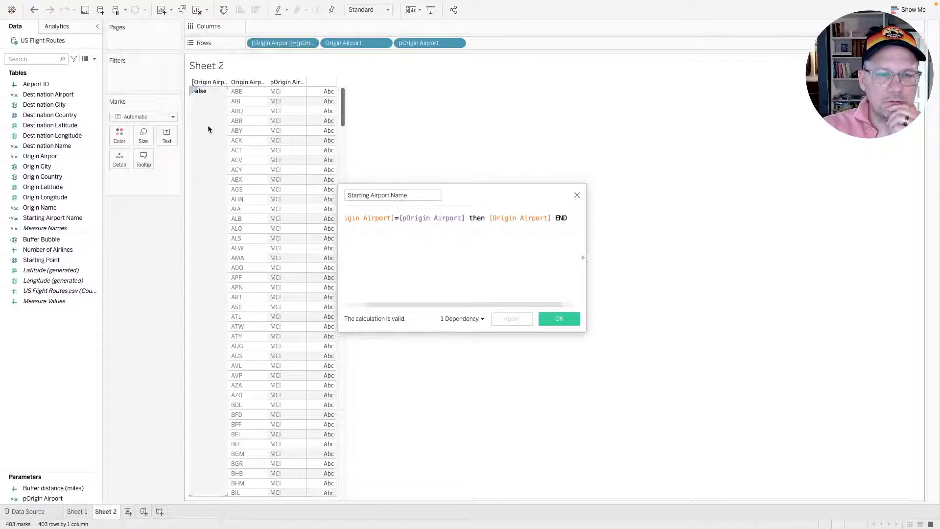
# Sort the [Origin Airport]=[pOrigin Airport] row field in descending order, and add Starting Airport Name as the last row field.
pyautogui.click(310, 44)
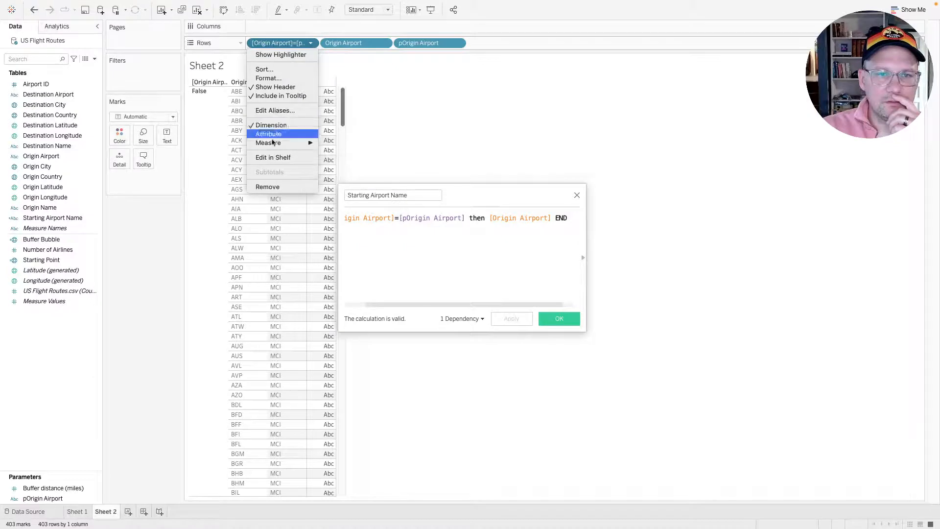
pyautogui.click(268, 70)
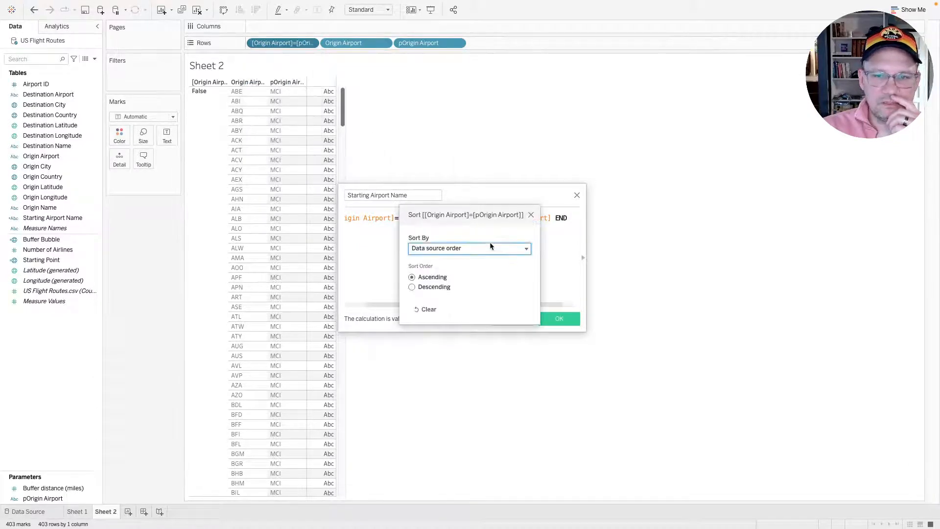
pyautogui.click(419, 287)
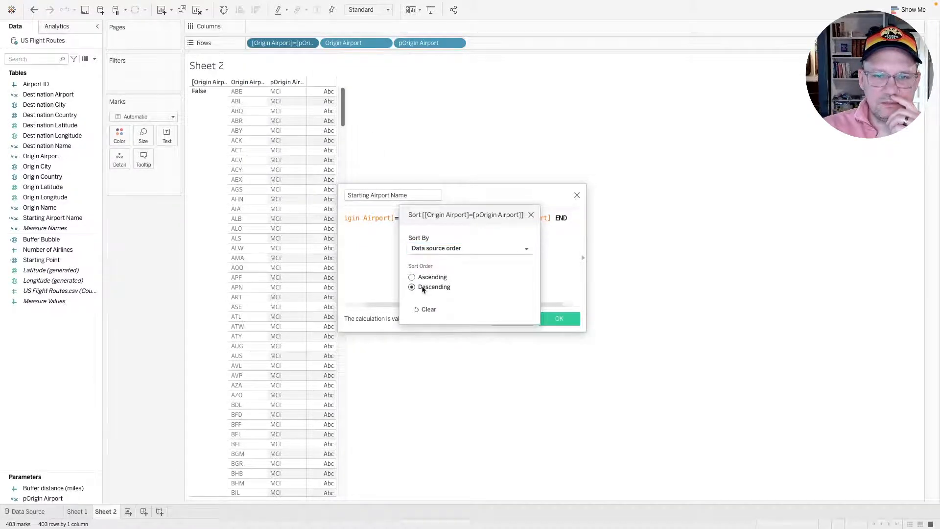
pyautogui.click(531, 215)
pyautogui.click(576, 195)
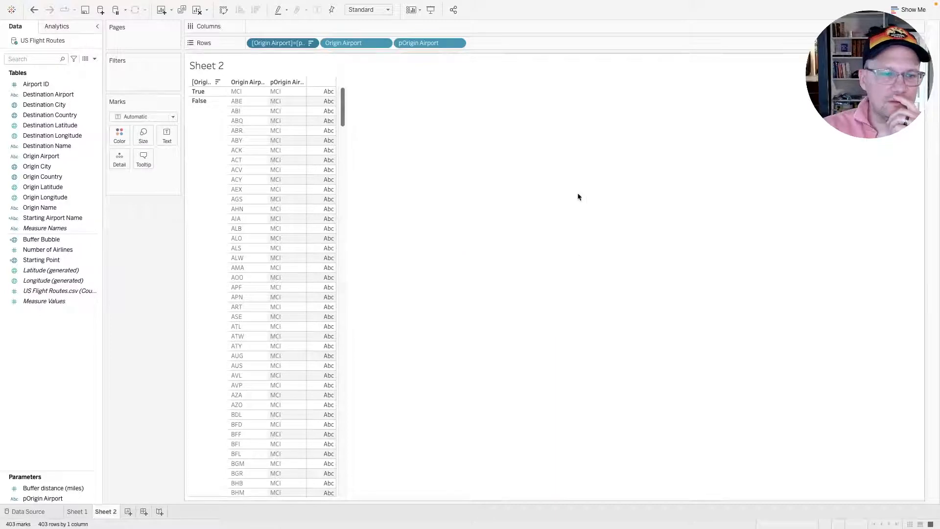
pyautogui.moveTo(67, 218); pyautogui.dragTo(526, 42)
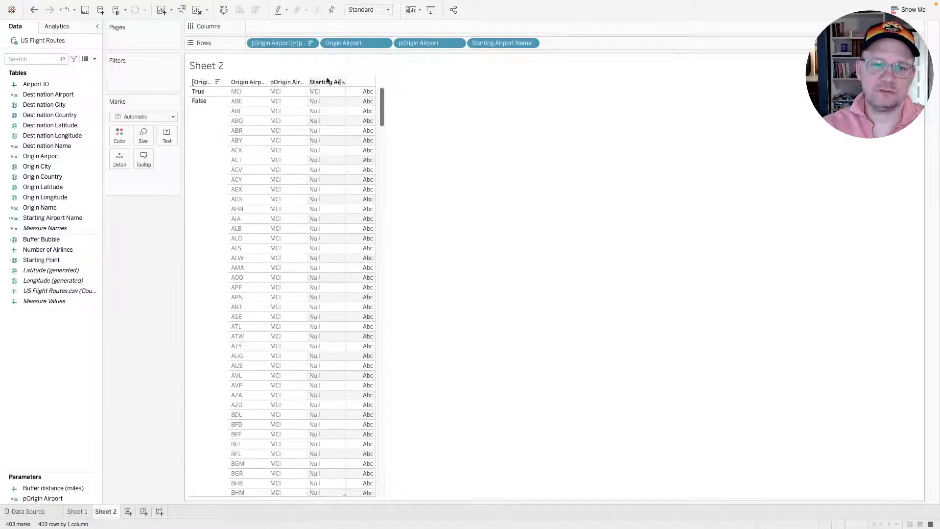
# Wrap the Starting Airport Name formula in {Min( )} and save the calculation.
pyautogui.click(37, 272)
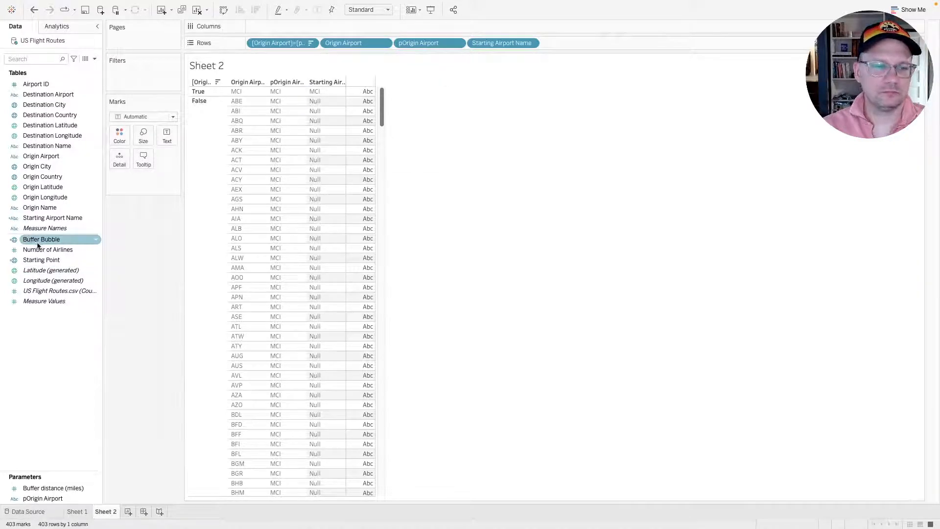
pyautogui.click(51, 219)
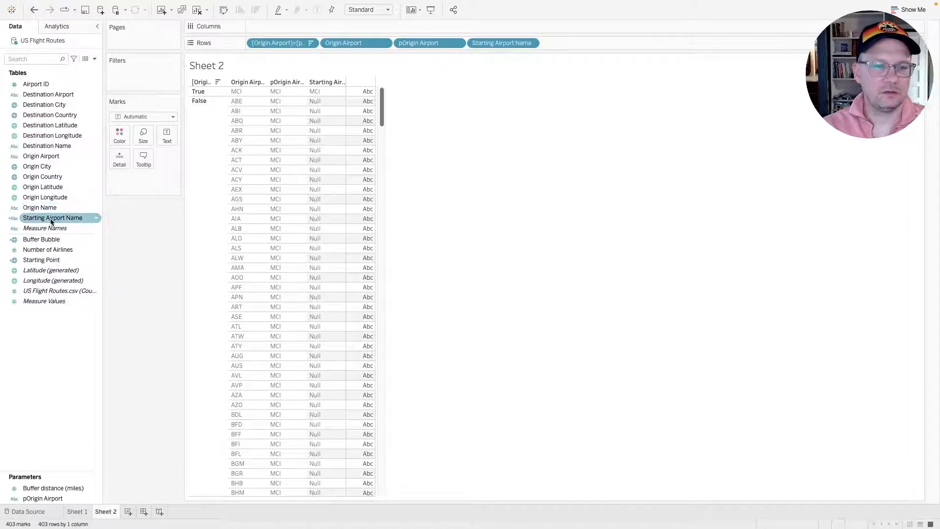
pyautogui.rightClick(52, 222)
pyautogui.click(66, 272)
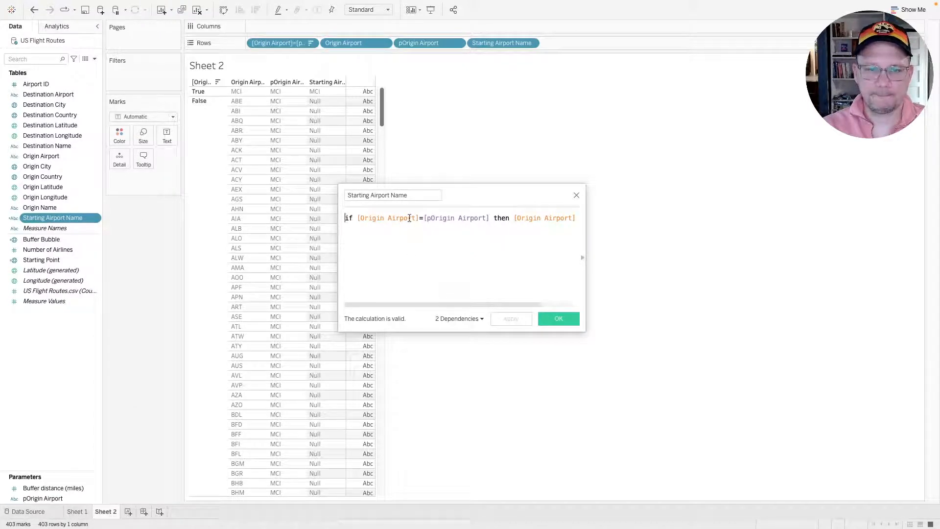
pyautogui.write('{Min(')
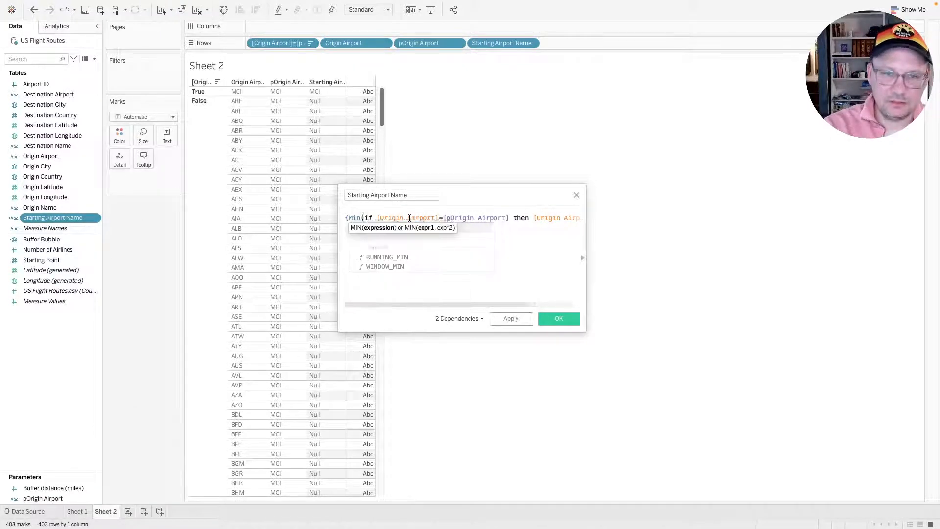
pyautogui.press('BackSpace')
pyautogui.press('End')
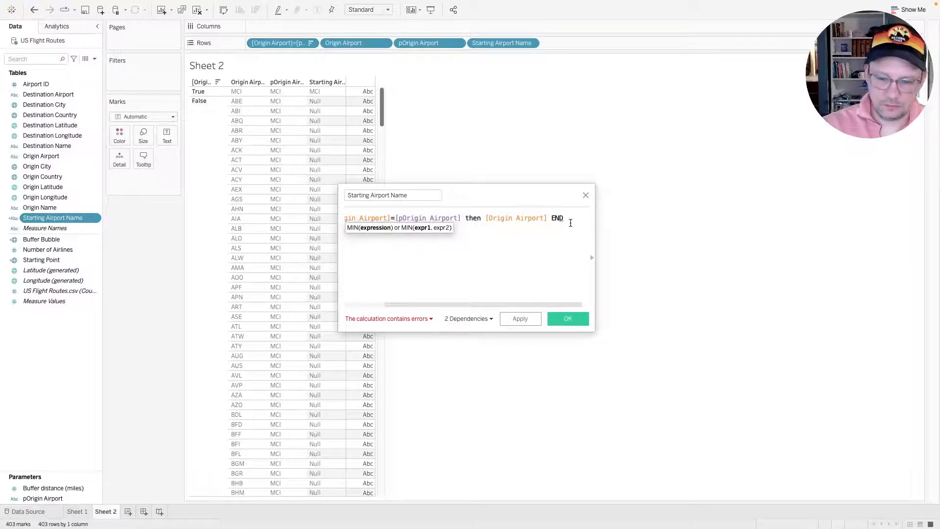
pyautogui.write(')}')
pyautogui.click(534, 312)
pyautogui.click(557, 315)
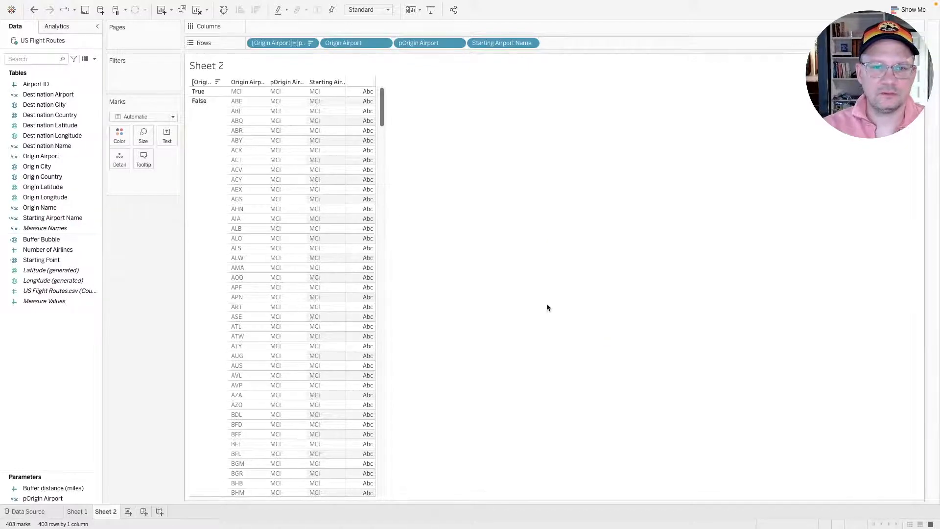
# Return to Sheet 1 and start a new calculated field named Ending Airport Point.
pyautogui.click(82, 512)
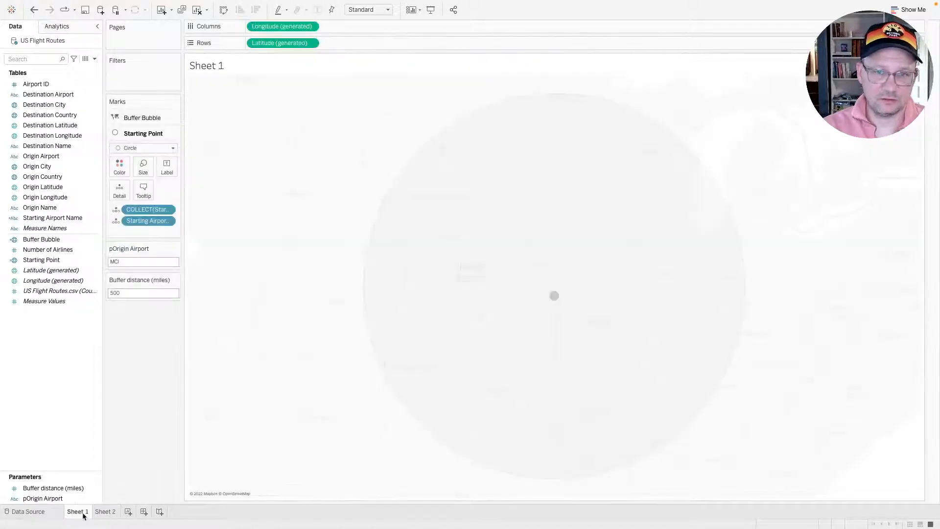
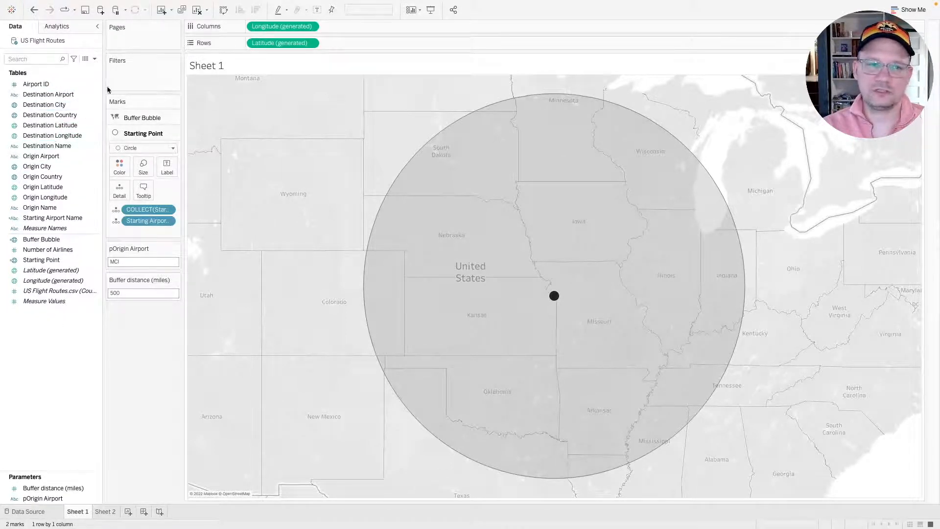
pyautogui.click(96, 61)
pyautogui.click(82, 69)
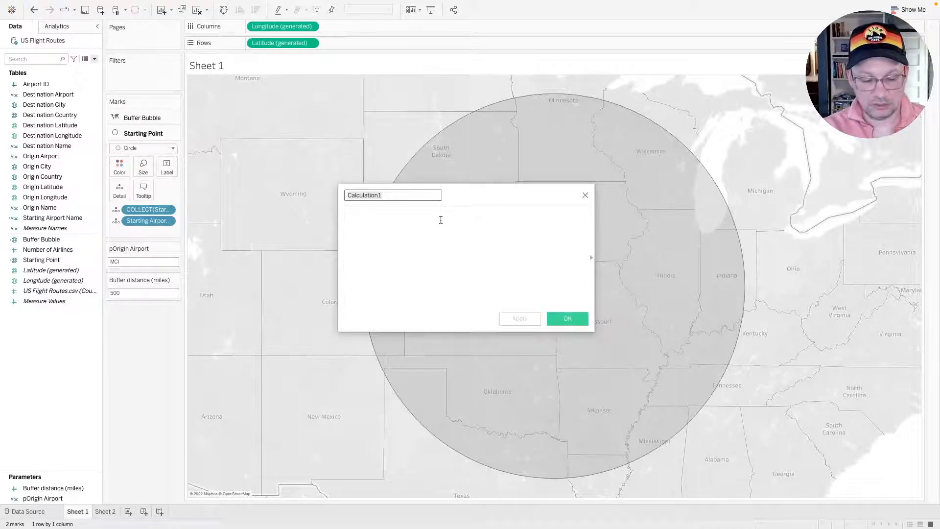
pyautogui.write('E')
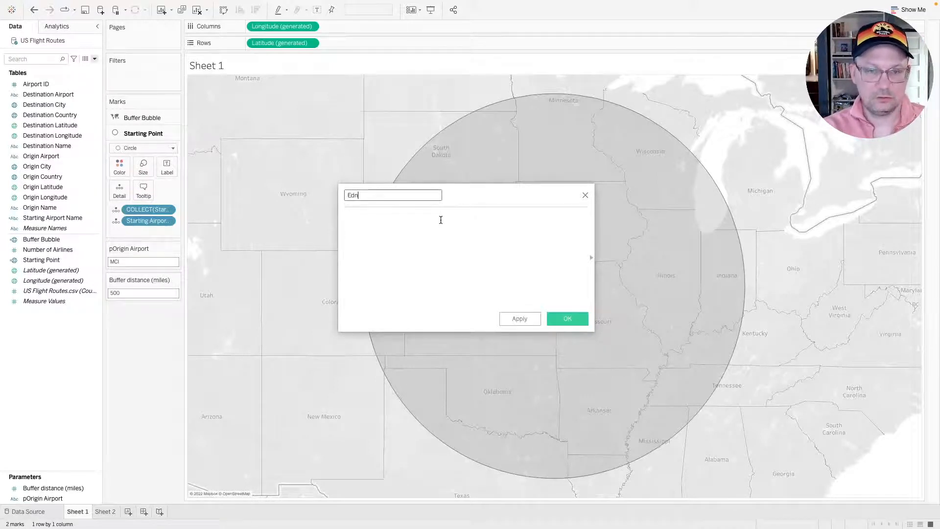
pyautogui.write('nding Ai')
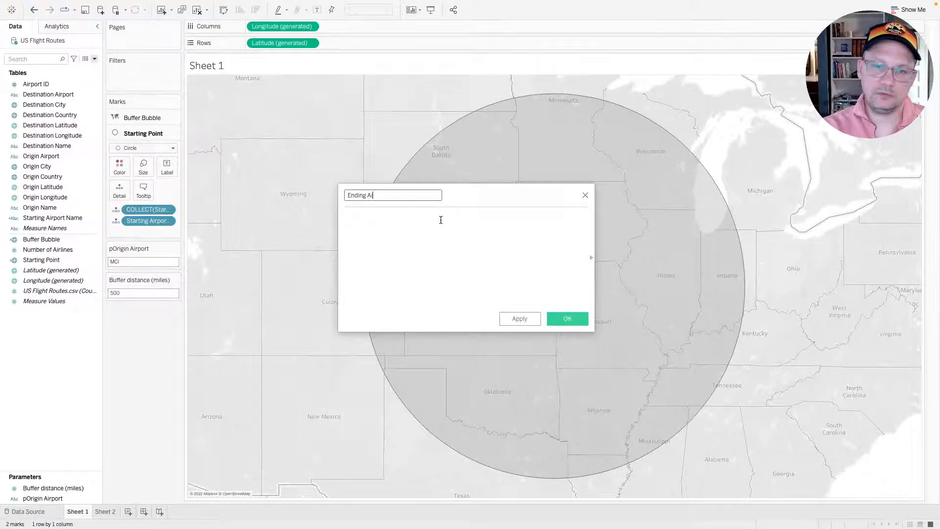
pyautogui.write('rport Point')
# Begin the Ending Airport Point formula with MAKEPOINT, using [Destination Latitude] as the first argument.
pyautogui.click(440, 220)
pyautogui.write('make')
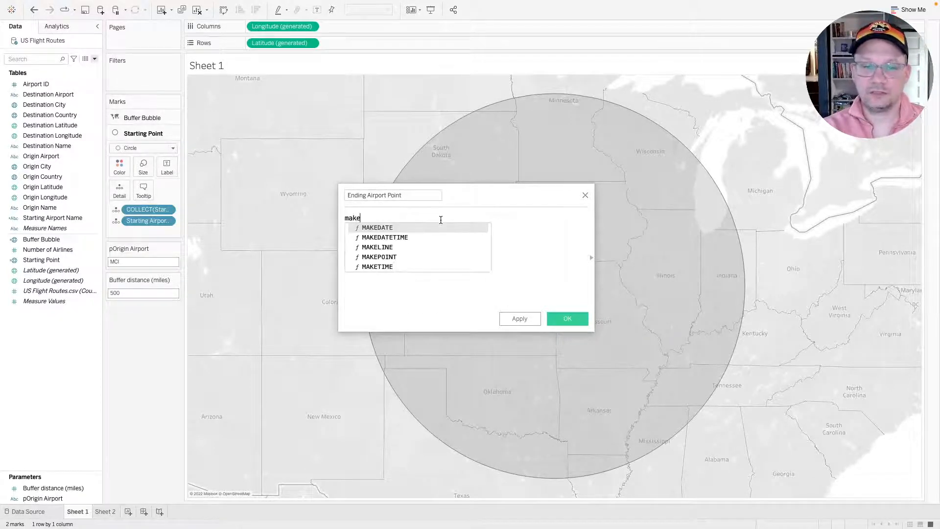
pyautogui.press('Down')
pyautogui.press('Down')
pyautogui.press('Down')
pyautogui.press('Return')
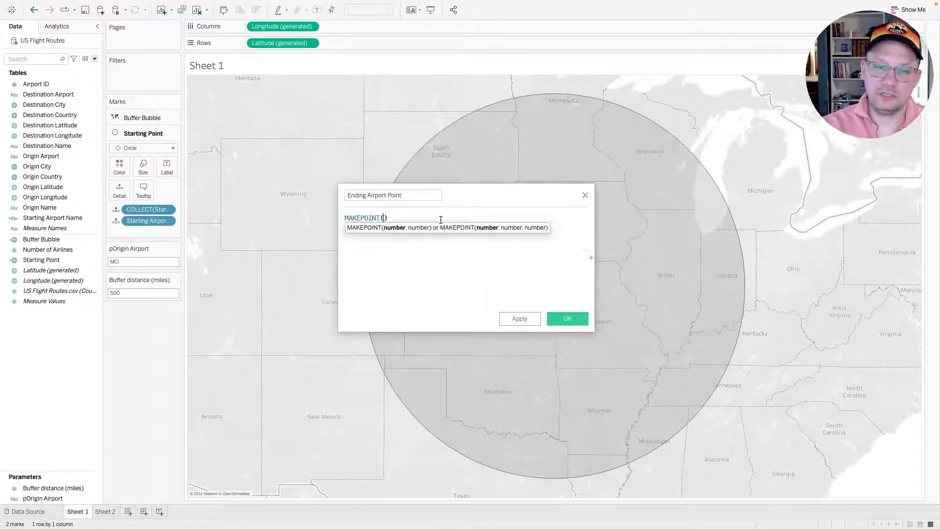
pyautogui.write('dest')
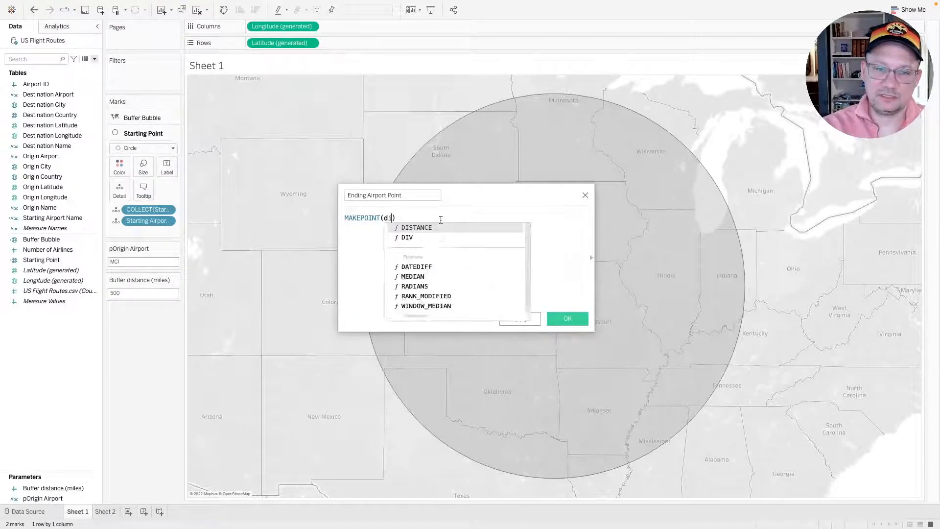
pyautogui.press('Down')
pyautogui.press('Down')
pyautogui.press('Down')
pyautogui.press('Return')
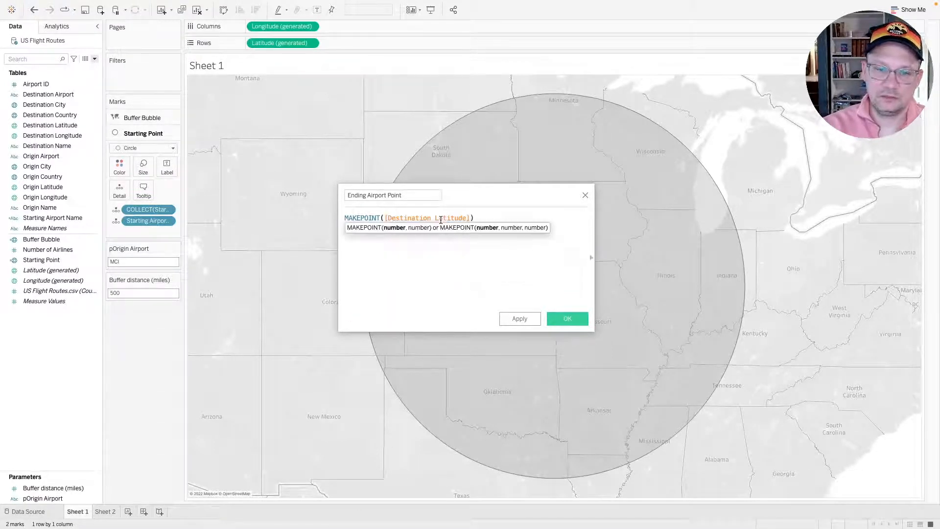
# Add [Destination Longitude] as the second MAKEPOINT argument and save the calculated field.
pyautogui.write(',dest')
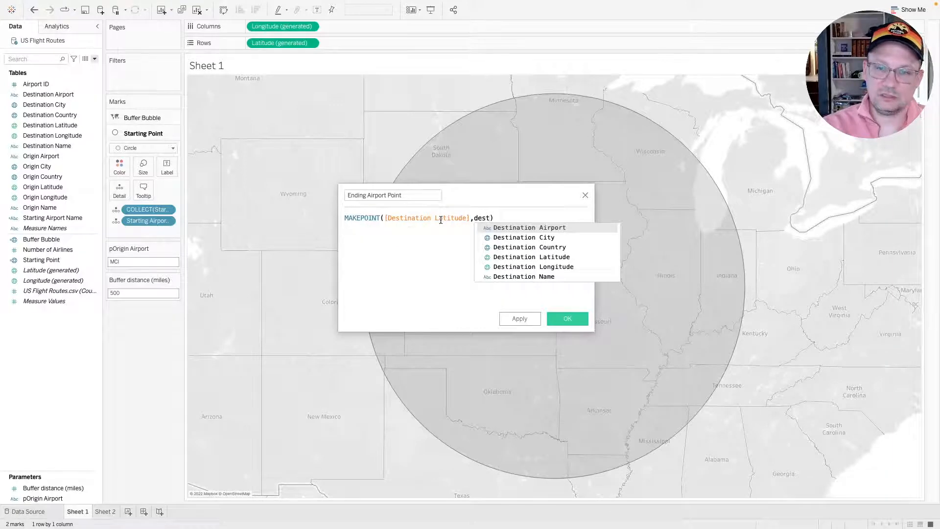
pyautogui.press('Down')
pyautogui.press('Down')
pyautogui.press('Down')
pyautogui.press('Down')
pyautogui.press('Return')
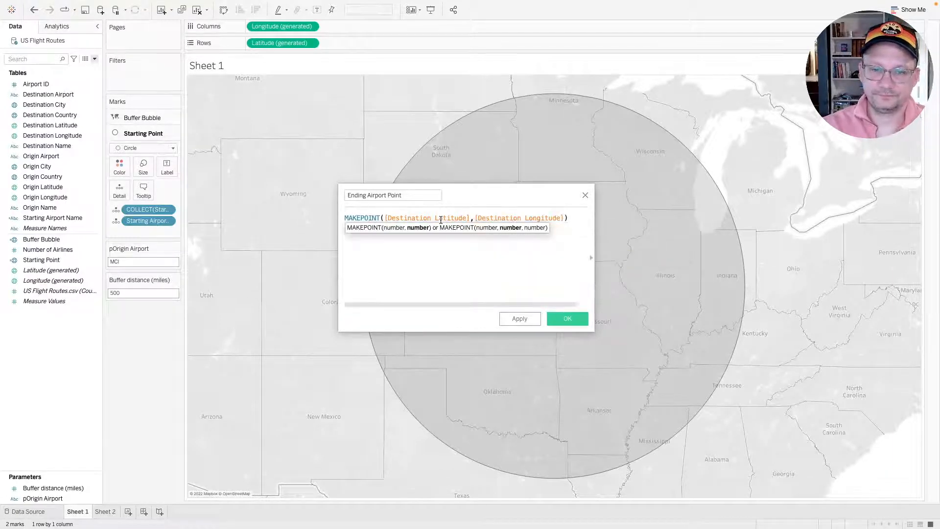
pyautogui.click(567, 319)
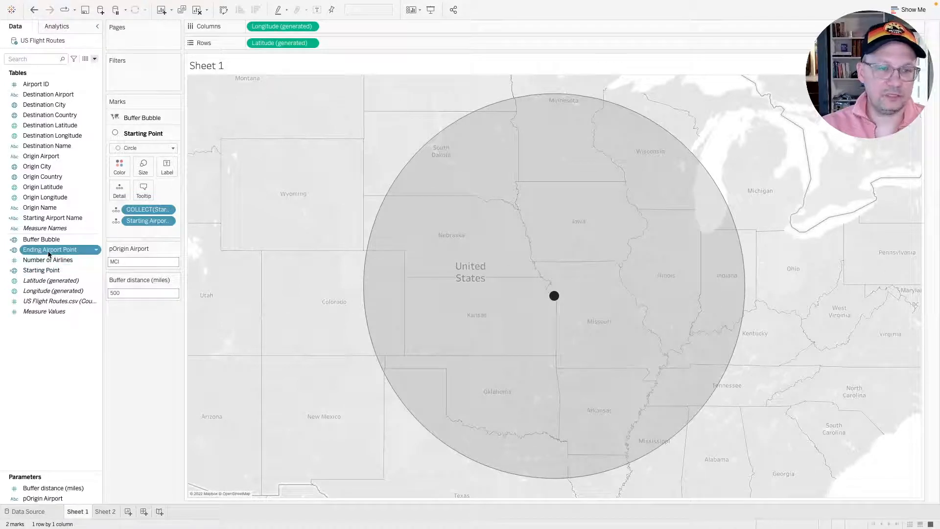
# Add Ending Airport Point to the map as a new marks layer.
pyautogui.moveTo(49, 253); pyautogui.dragTo(269, 97)
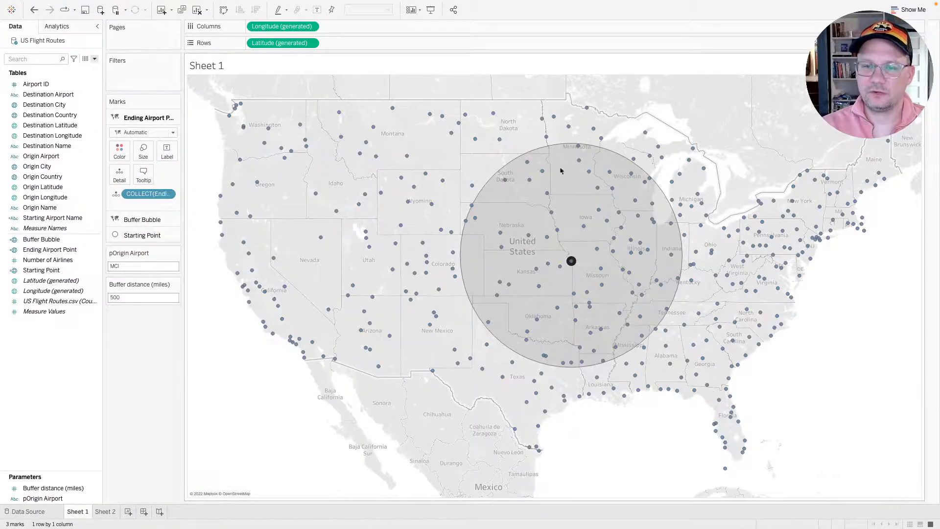
pyautogui.moveTo(580, 266)
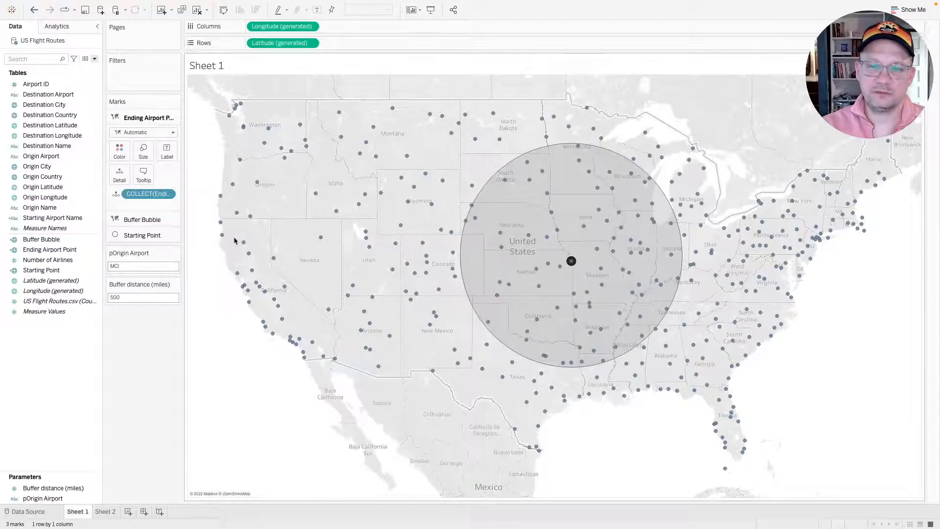
# Start a new calculated field named Buffer airports.
pyautogui.rightClick(59, 362)
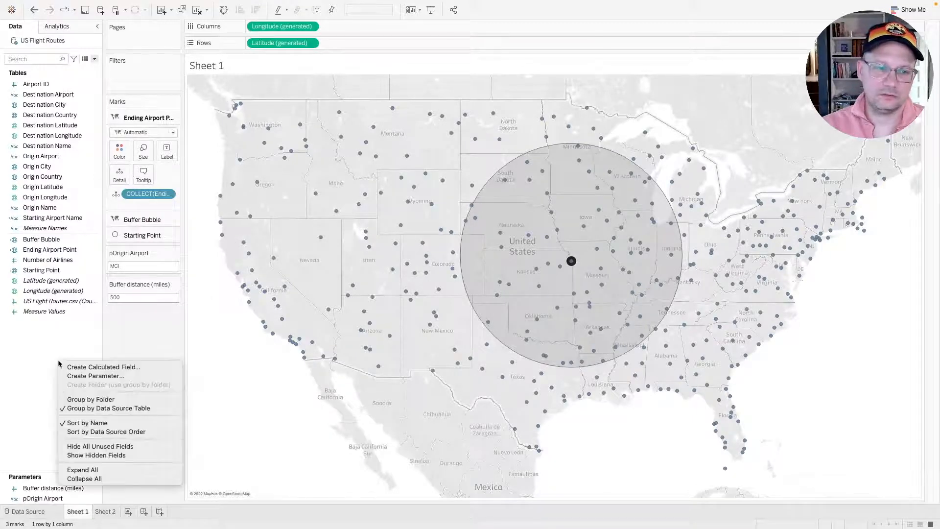
pyautogui.click(78, 367)
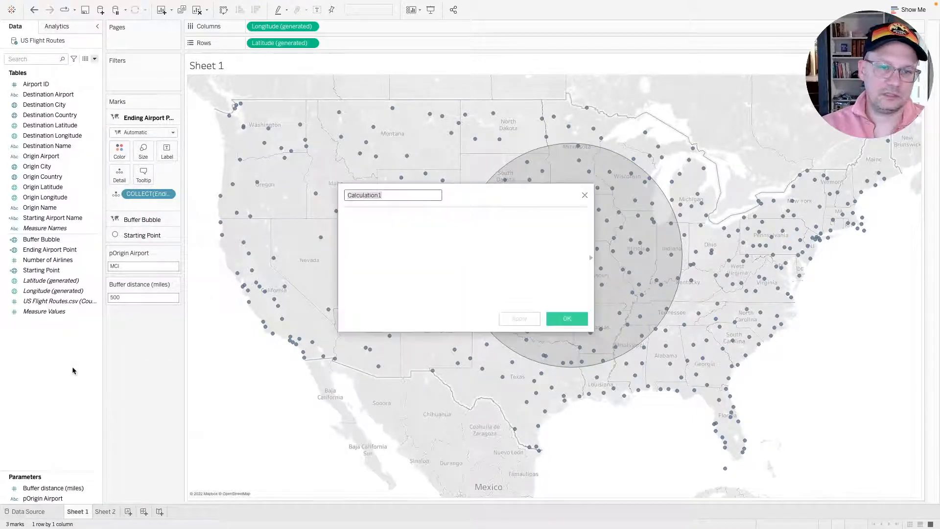
pyautogui.write('Buffer airports')
pyautogui.click(414, 220)
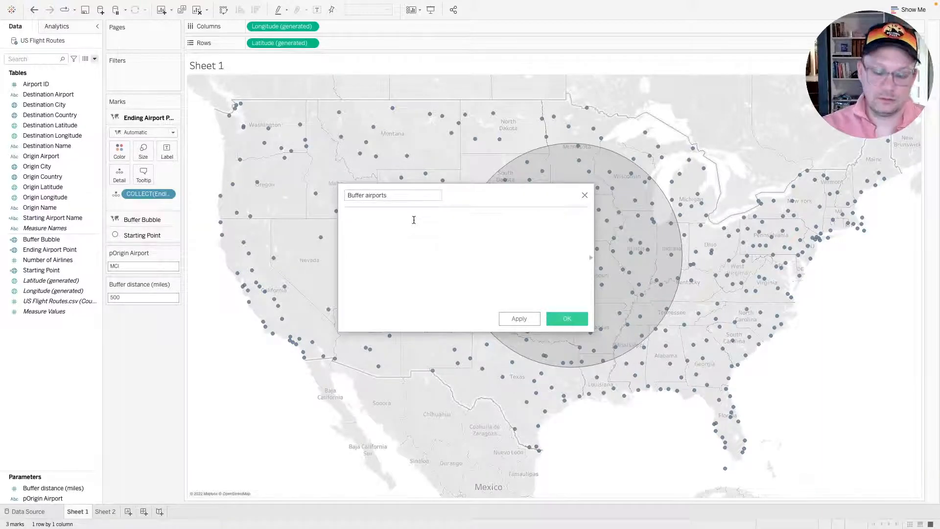
# Begin the Buffer airports formula with DISTANCE, using [Starting Point] as the start and [Ending Airport Point] as the end argument.
pyautogui.write('Dist')
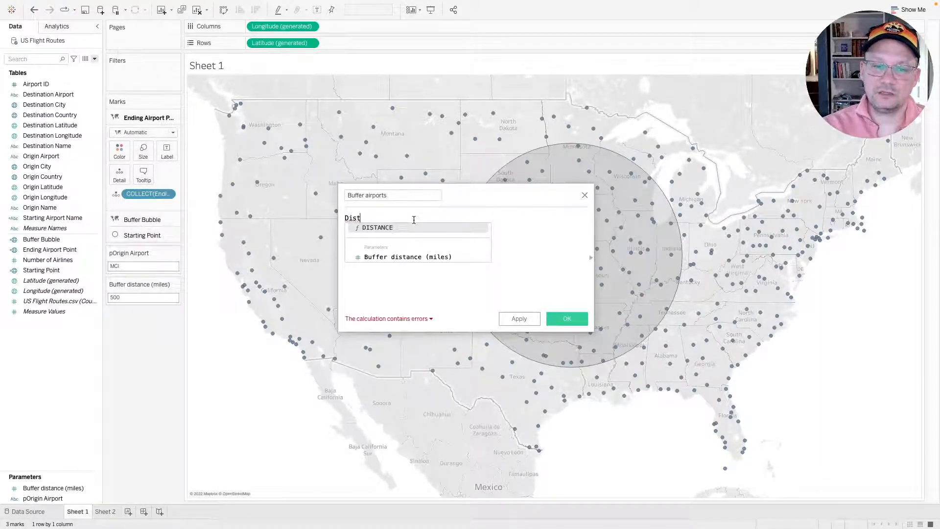
pyautogui.press('Return')
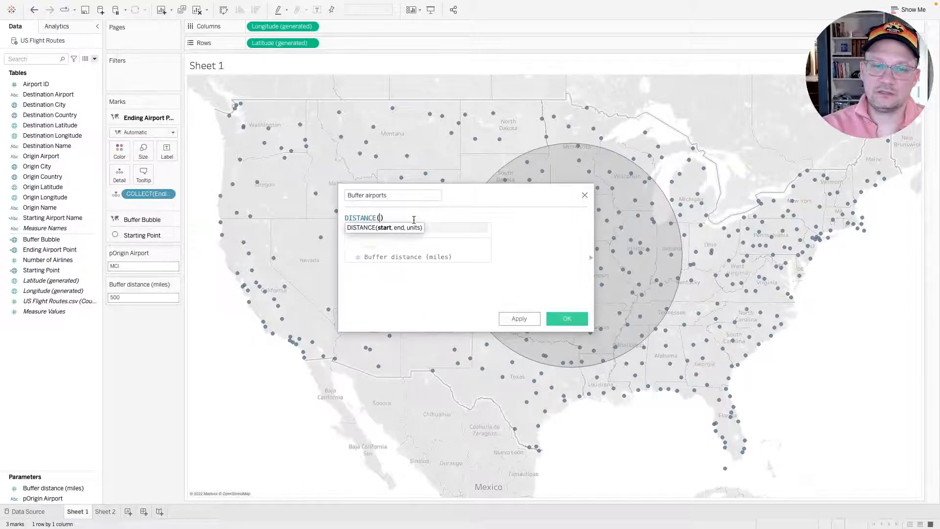
pyautogui.write("'")
pyautogui.press('BackSpace')
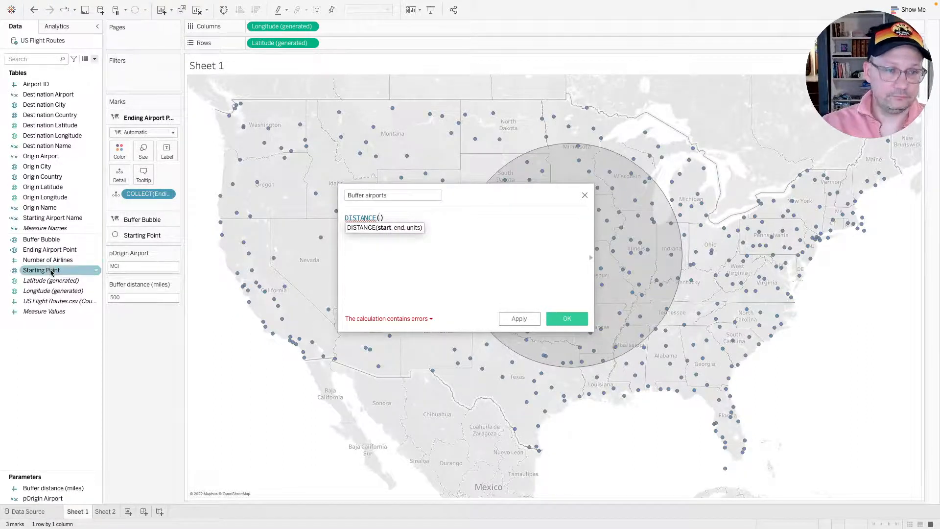
pyautogui.moveTo(52, 273); pyautogui.dragTo(373, 240)
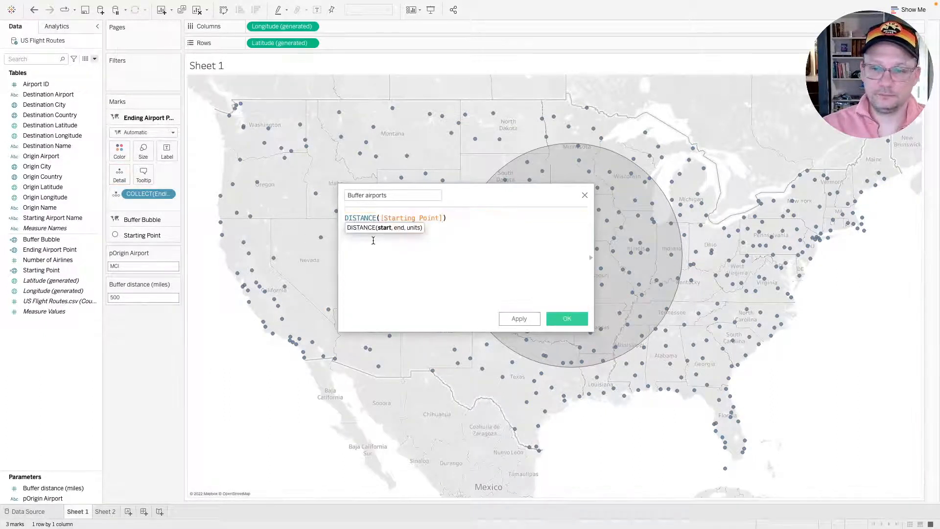
pyautogui.write(',')
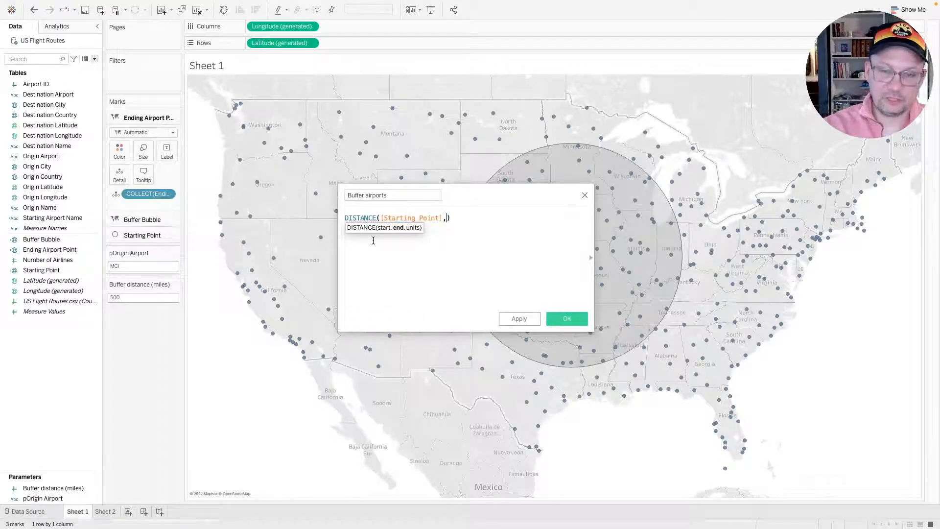
pyautogui.moveTo(43, 250); pyautogui.dragTo(409, 236)
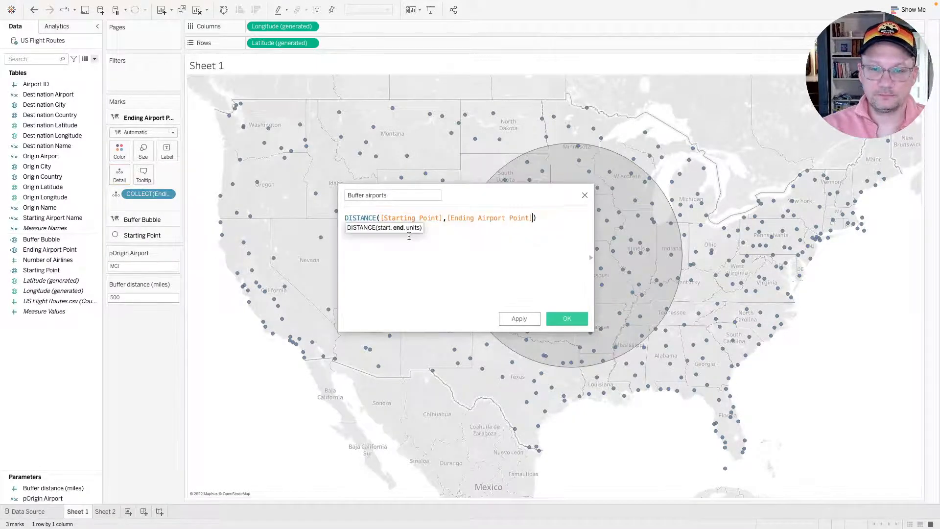
# Add 'miles' as the units argument of the DISTANCE formula and save the calculated field.
pyautogui.write(",''")
pyautogui.press('Left')
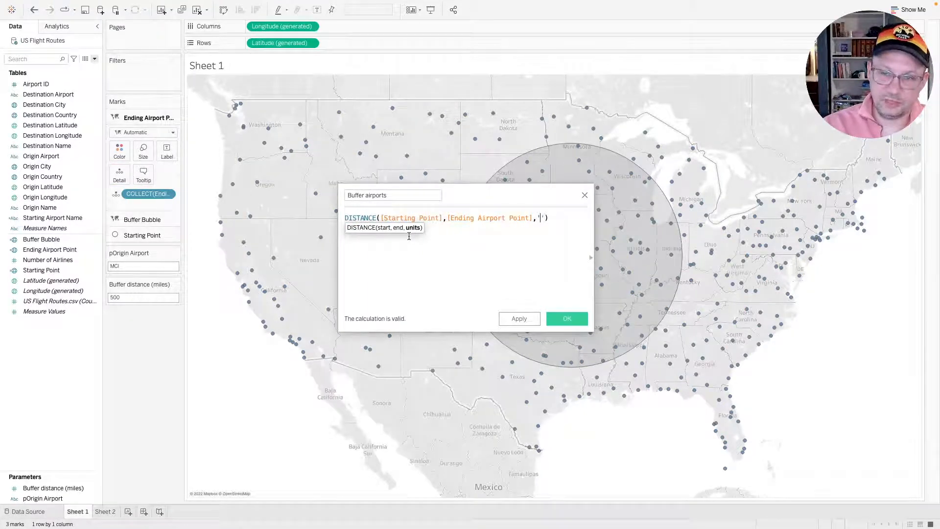
pyautogui.write('miles')
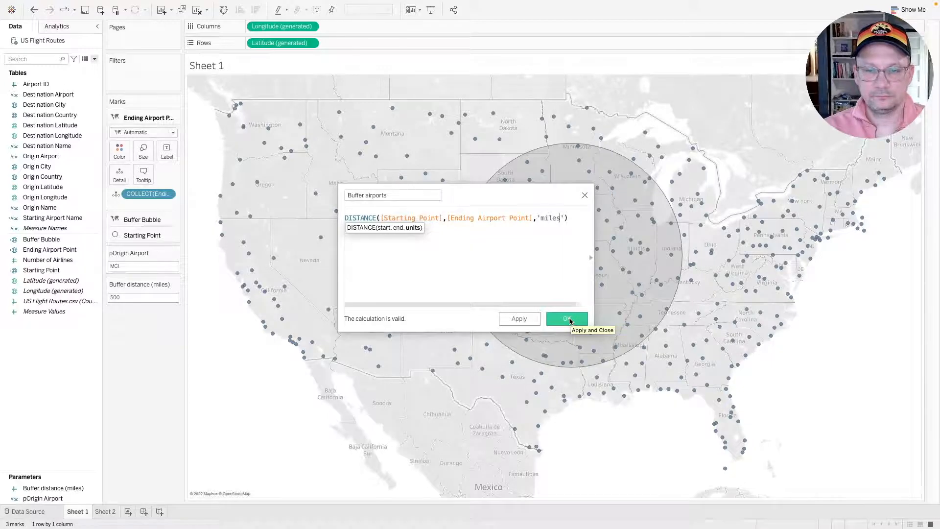
pyautogui.click(567, 319)
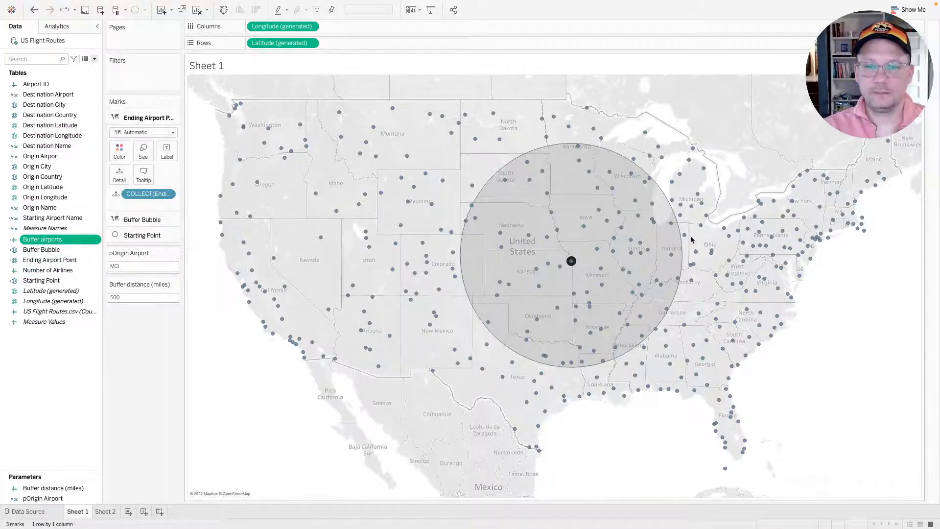
# Start another calculated field named Buffer filter.
pyautogui.click(44, 389)
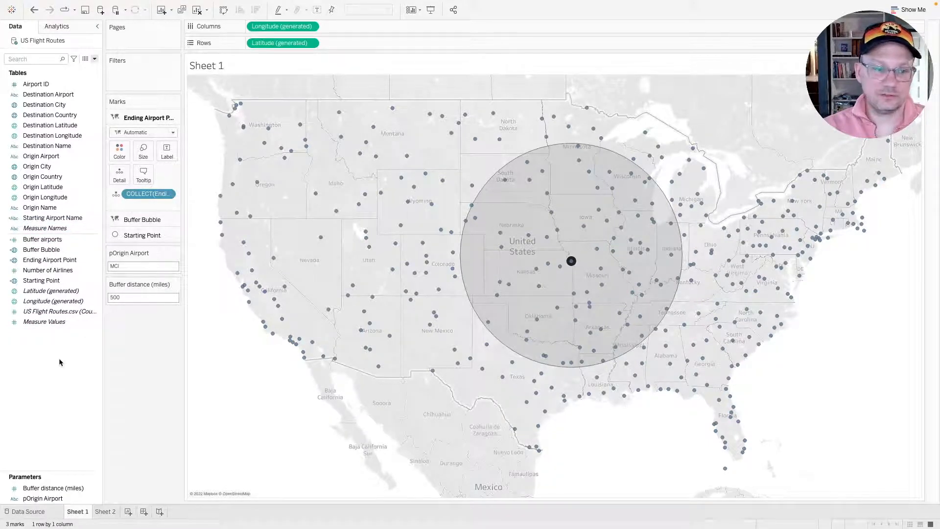
pyautogui.click(94, 59)
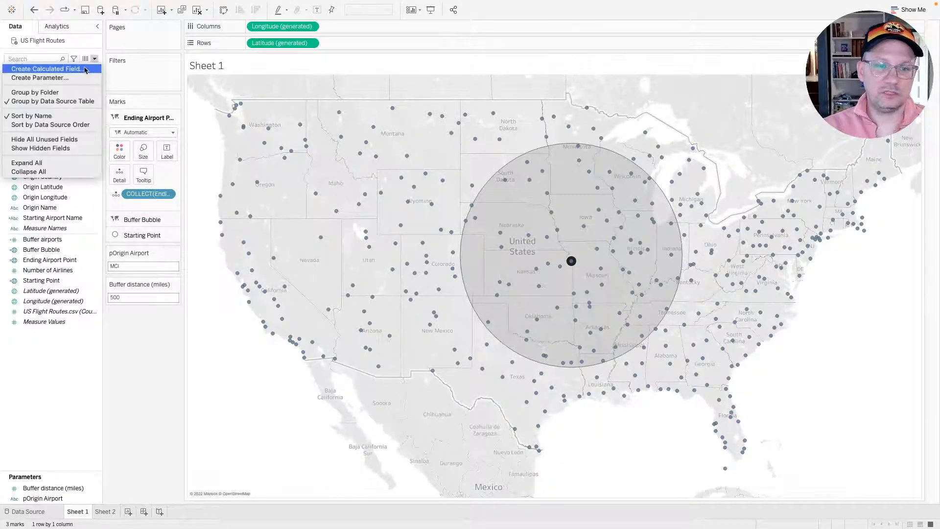
pyautogui.click(47, 68)
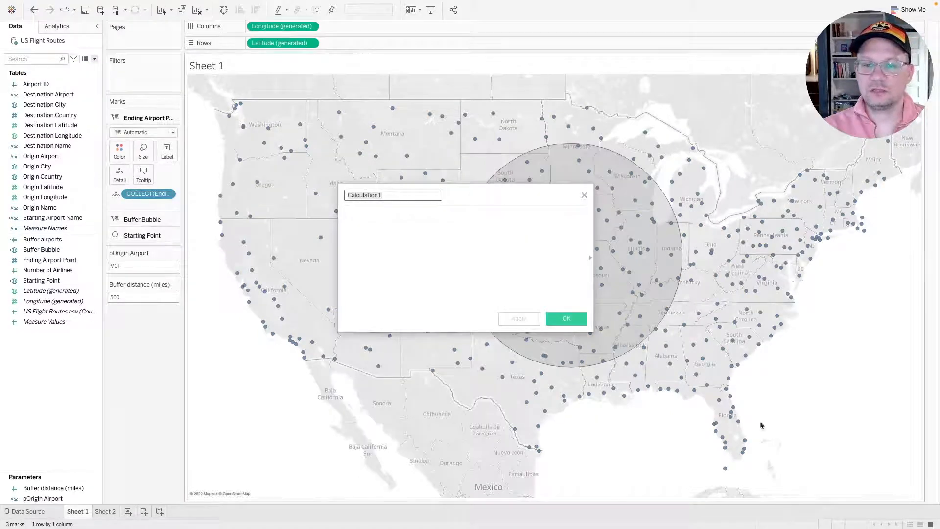
pyautogui.click(456, 234)
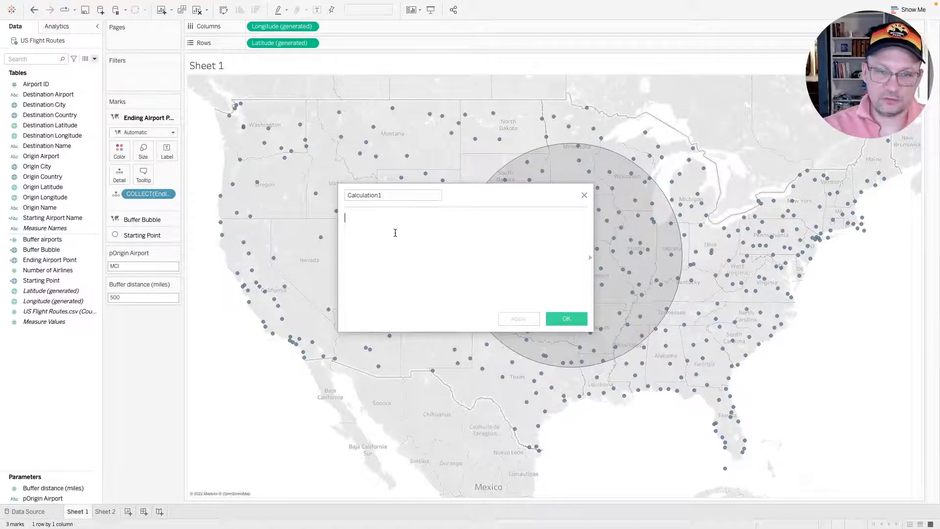
pyautogui.doubleClick(392, 195)
pyautogui.write('F')
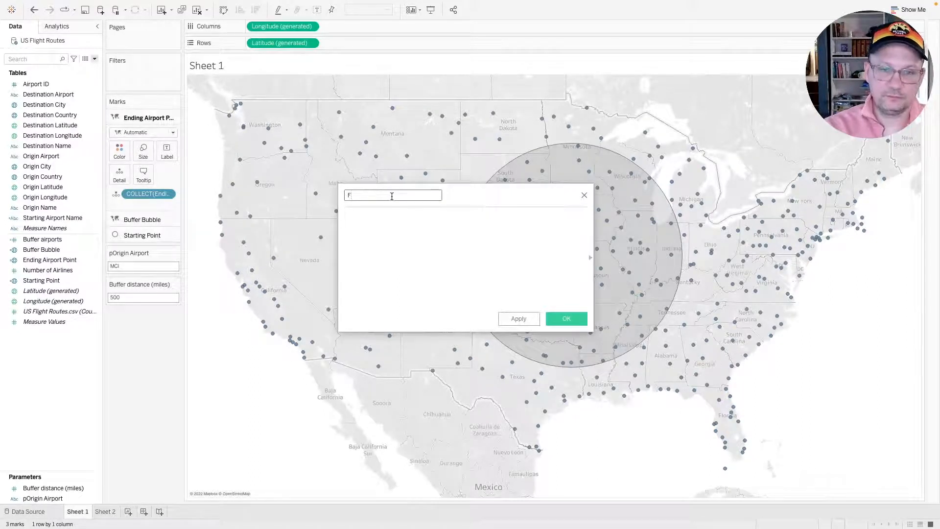
pyautogui.write('uffer filter')
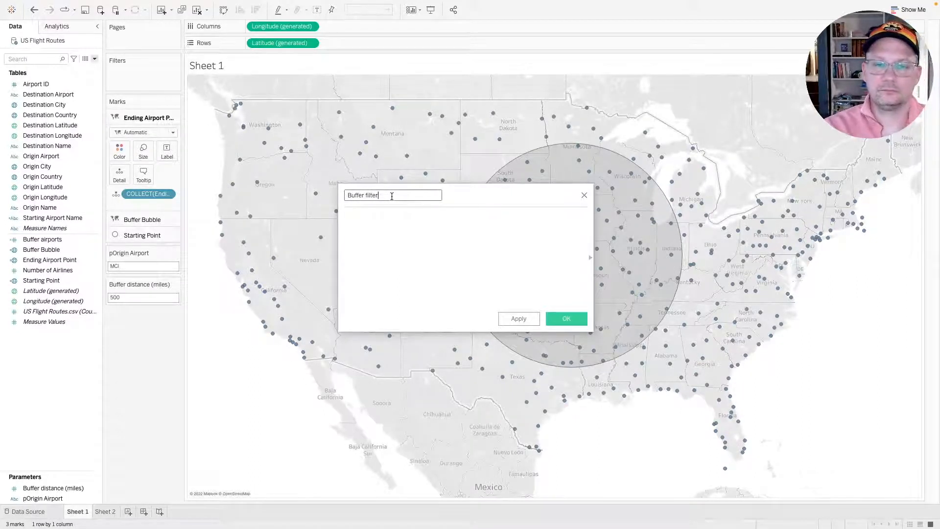
pyautogui.press('Tab')
pyautogui.write('dist')
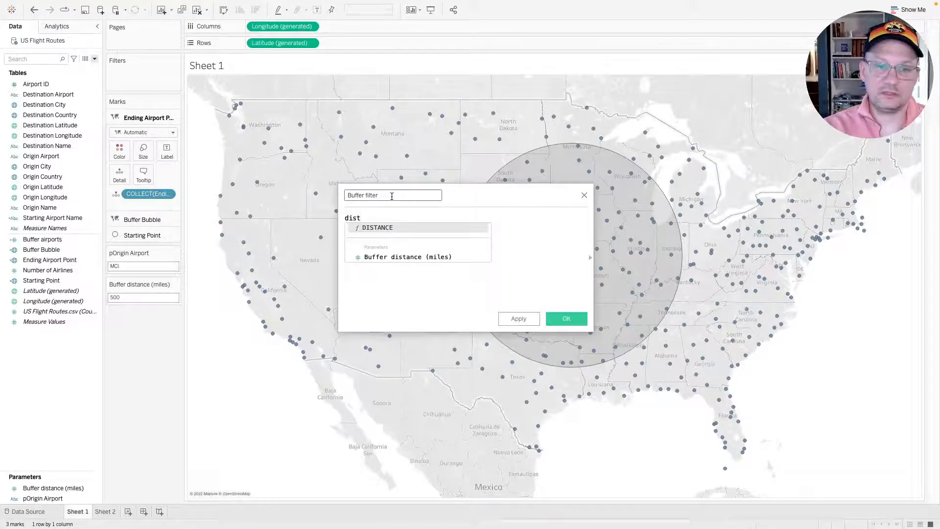
pyautogui.press('BackSpace')
pyautogui.press('BackSpace')
pyautogui.press('BackSpace')
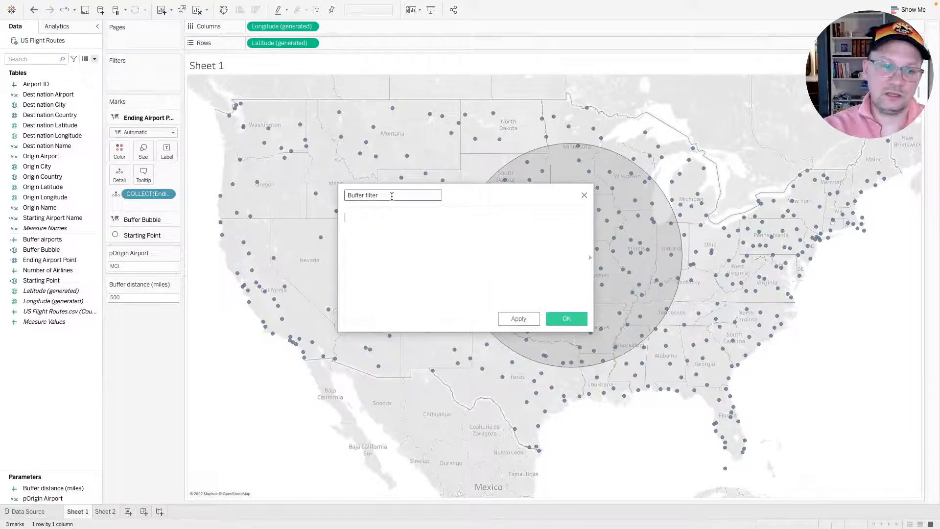
pyautogui.click(48, 243)
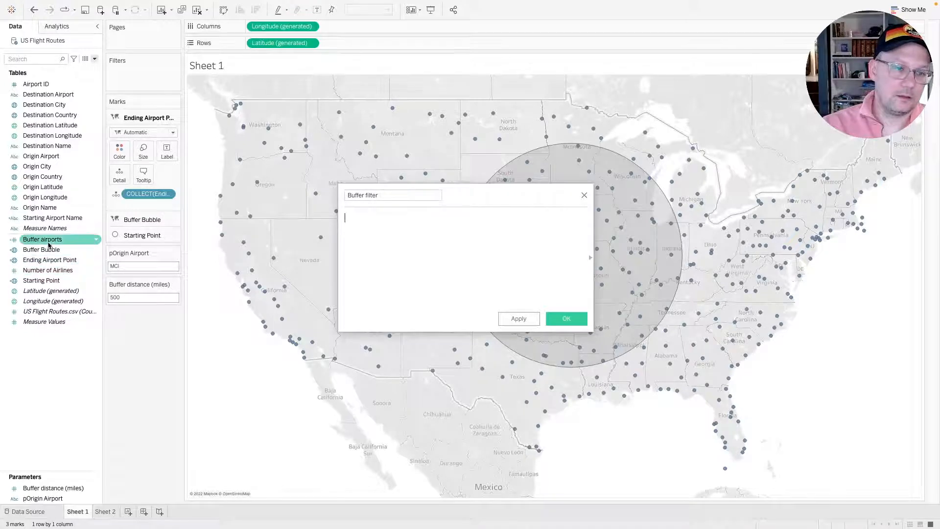
pyautogui.rightClick(48, 243)
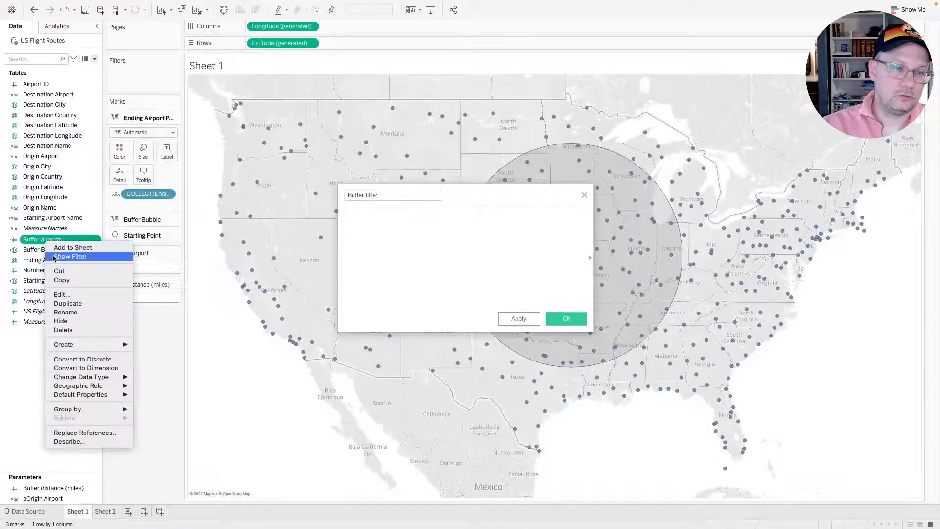
pyautogui.click(21, 243)
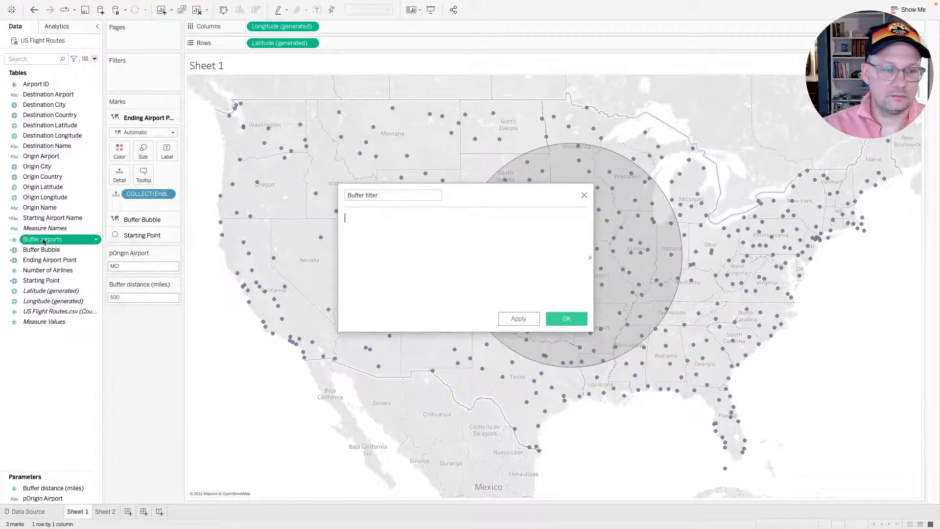
# Set the Buffer filter formula to [Buffer airports]<=[Buffer distance (miles)] and save the calculated field.
pyautogui.moveTo(47, 240); pyautogui.dragTo(390, 236)
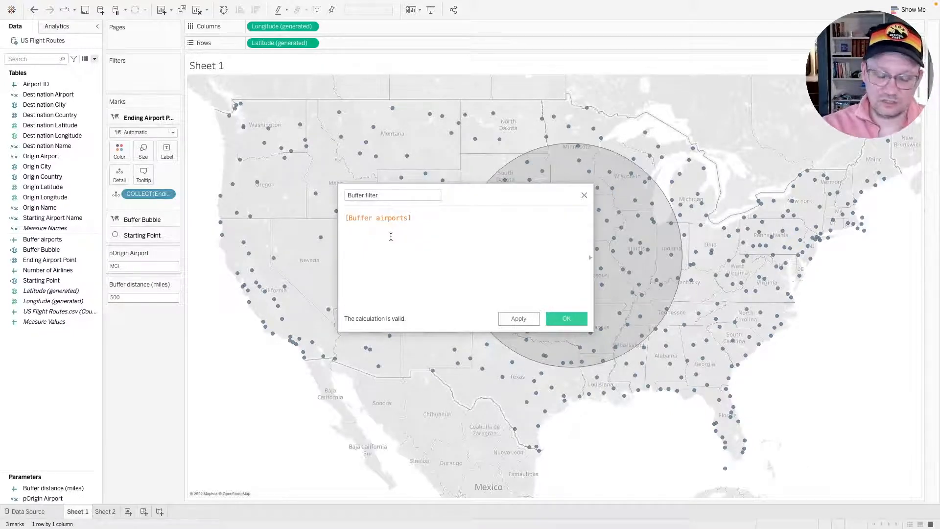
pyautogui.click(590, 258)
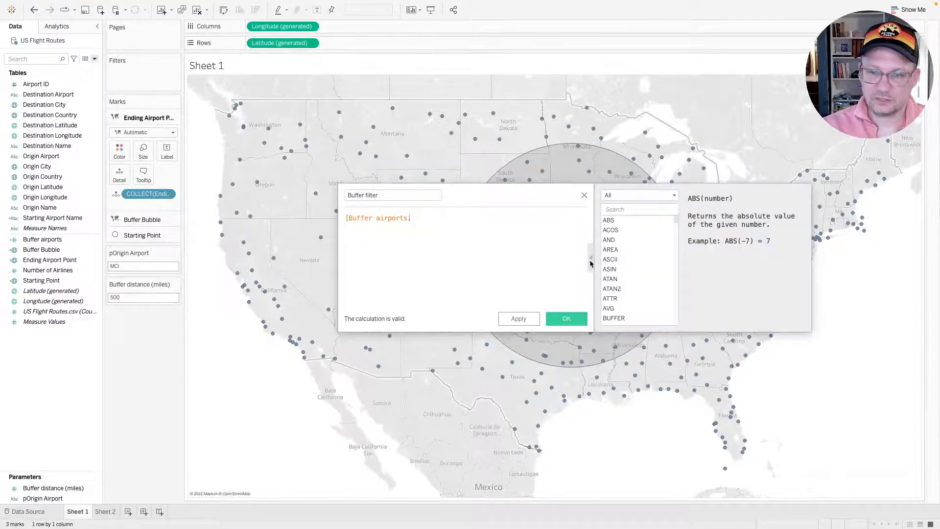
pyautogui.click(371, 218)
pyautogui.click(439, 217)
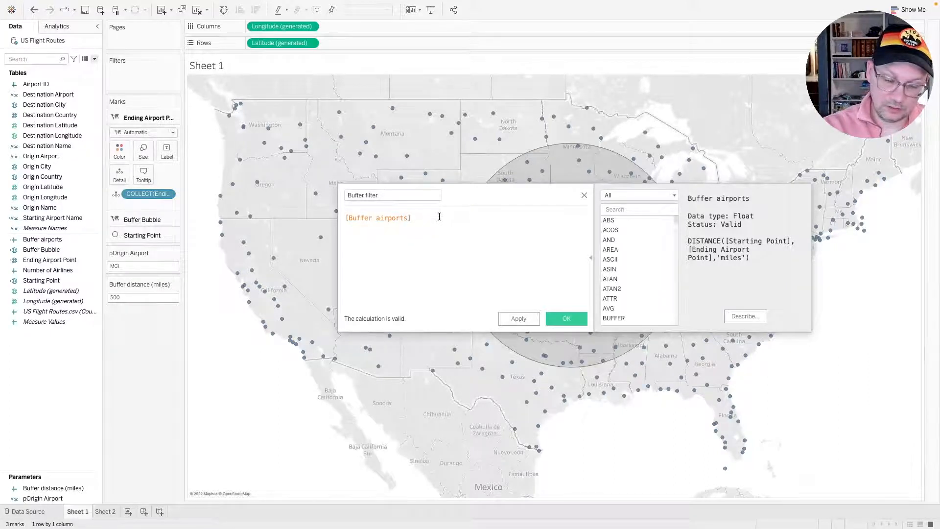
pyautogui.write('<')
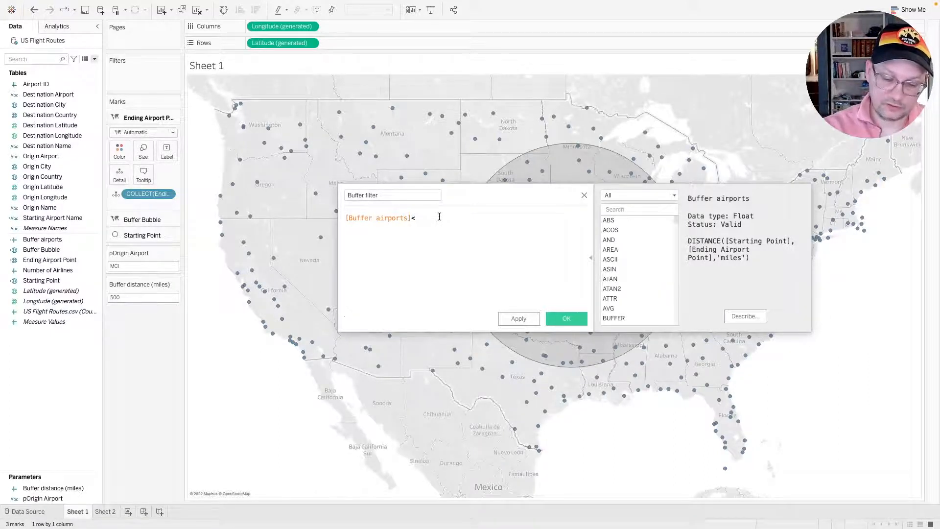
pyautogui.write('=')
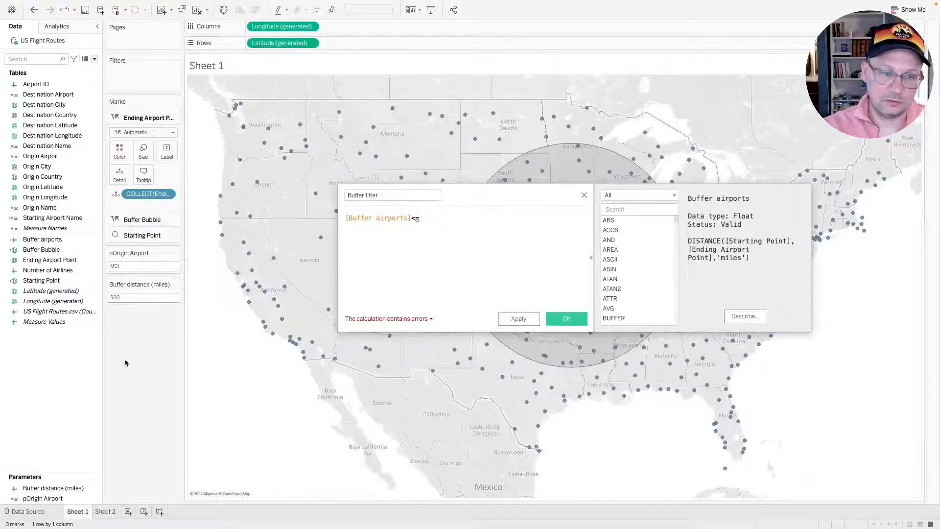
pyautogui.moveTo(53, 488); pyautogui.dragTo(442, 255)
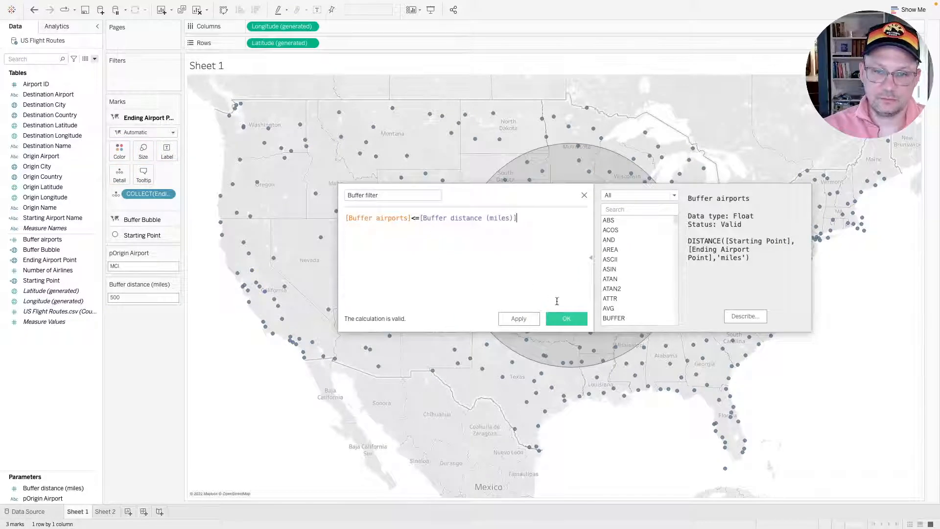
pyautogui.click(573, 325)
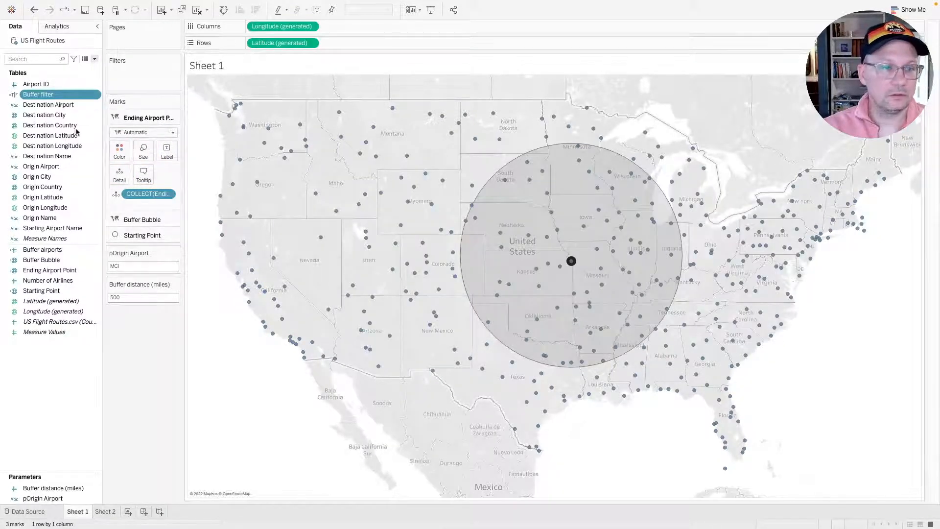
# Rename the Buffer airports calculated field as Airport Distance and save it.
pyautogui.rightClick(52, 248)
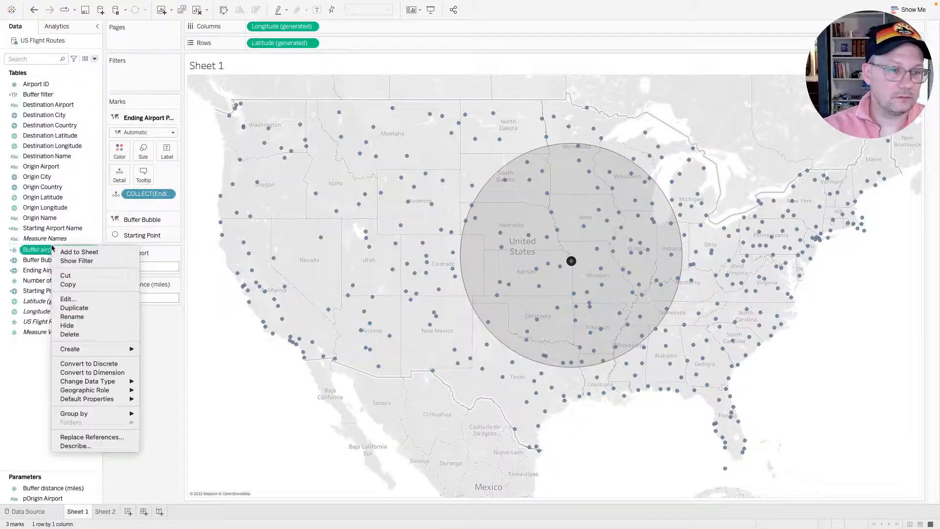
pyautogui.click(77, 299)
pyautogui.click(403, 195)
pyautogui.write('Dis')
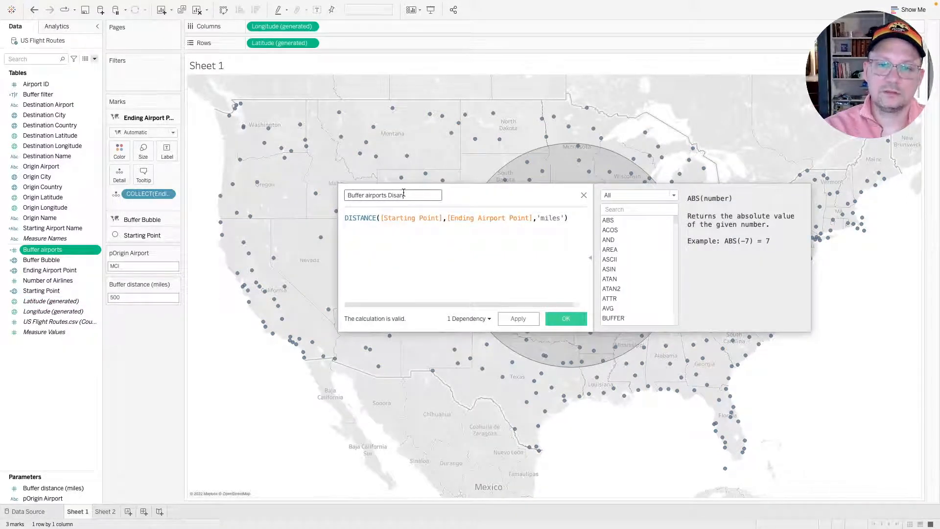
pyautogui.write('an')
pyautogui.moveTo(368, 195); pyautogui.dragTo(347, 194)
pyautogui.write('A')
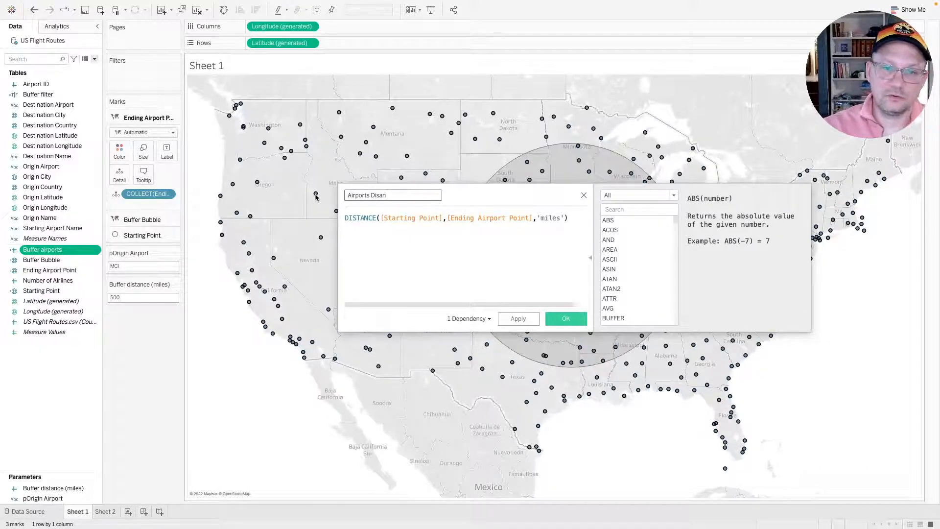
pyautogui.write('ance')
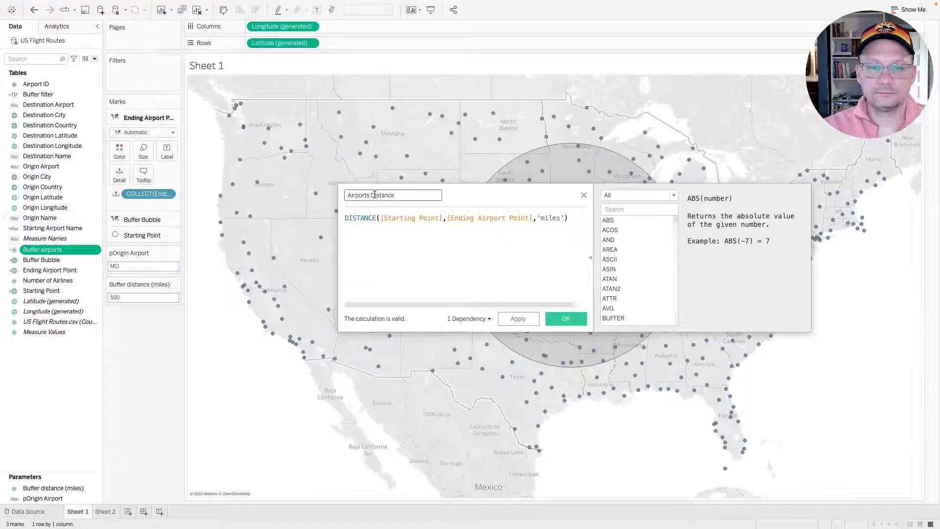
pyautogui.press('BackSpace')
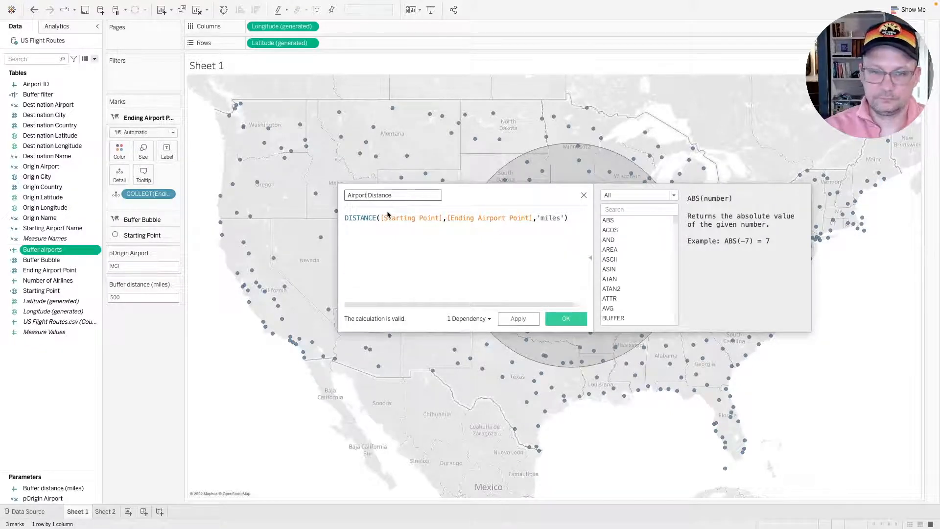
pyautogui.click(565, 319)
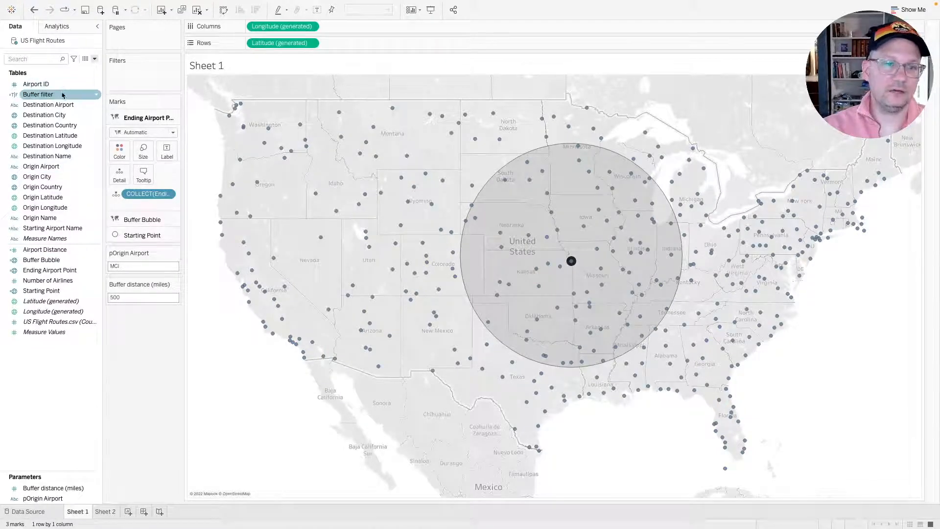
# Filter the map by the Buffer filter field, keeping only True.
pyautogui.moveTo(51, 96); pyautogui.dragTo(127, 85)
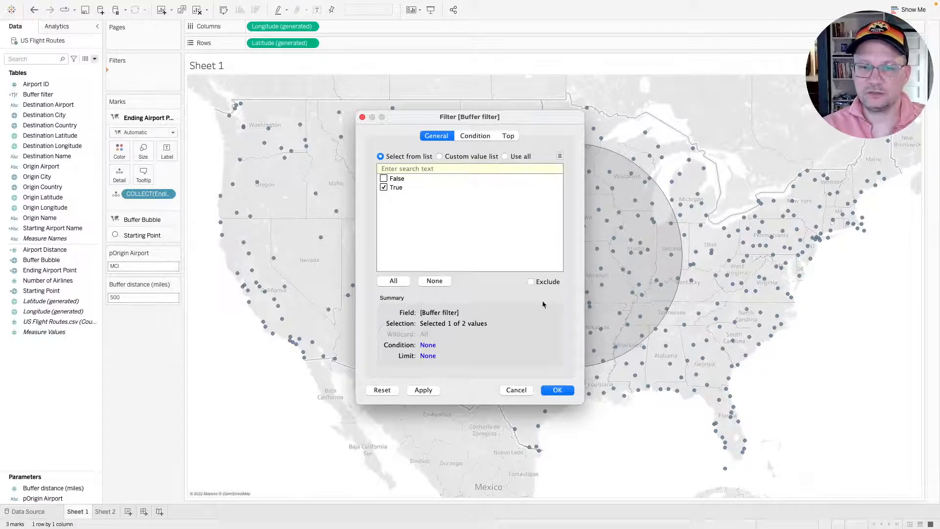
pyautogui.moveTo(489, 119); pyautogui.dragTo(351, 121)
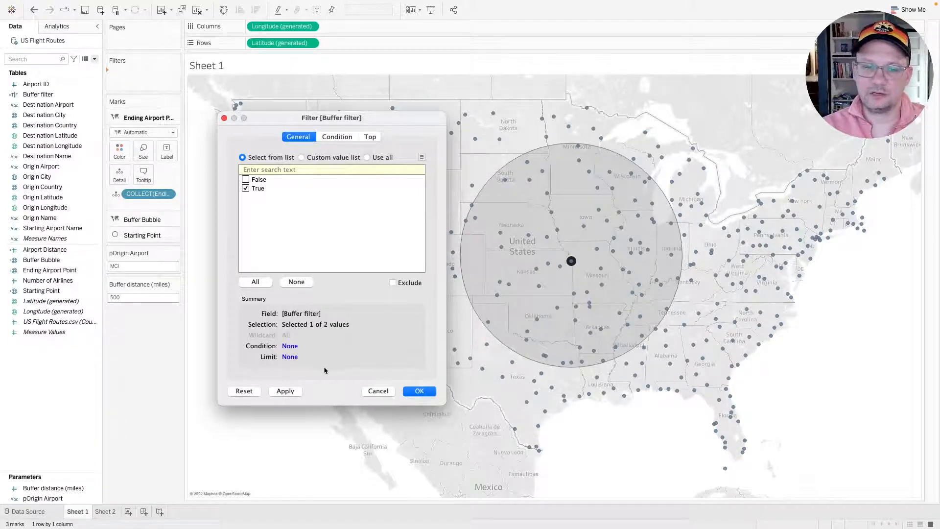
pyautogui.click(286, 390)
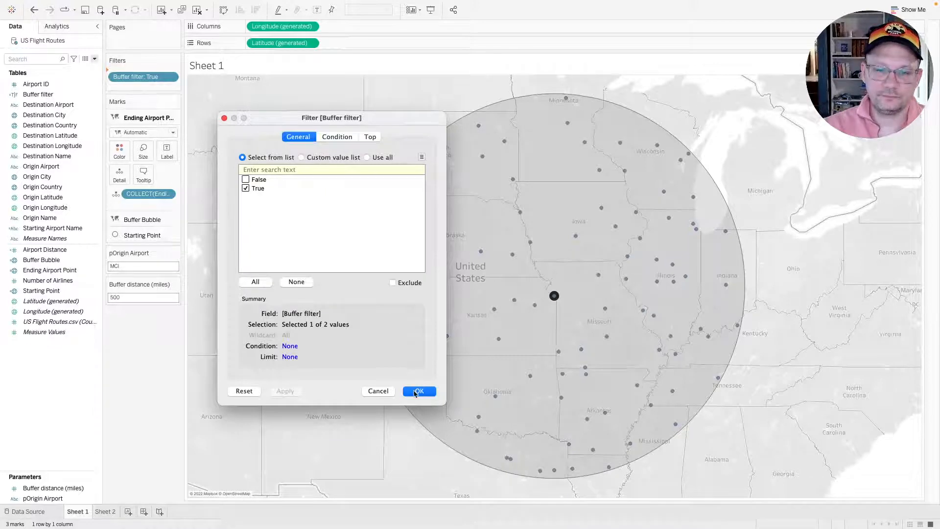
pyautogui.click(420, 390)
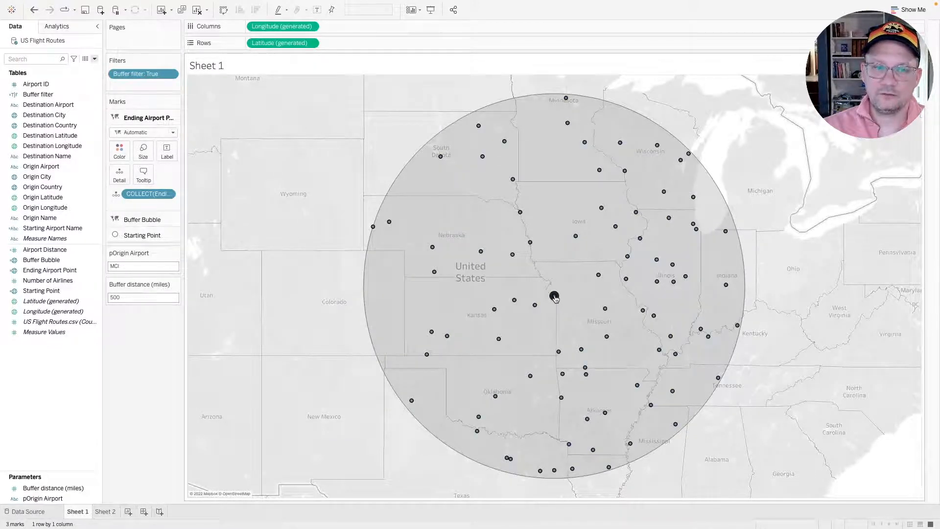
# Edit the Buffer filter calculated field and add an 'and' condition beginning with [Airport Distance] below the existing comparison.
pyautogui.click(554, 296)
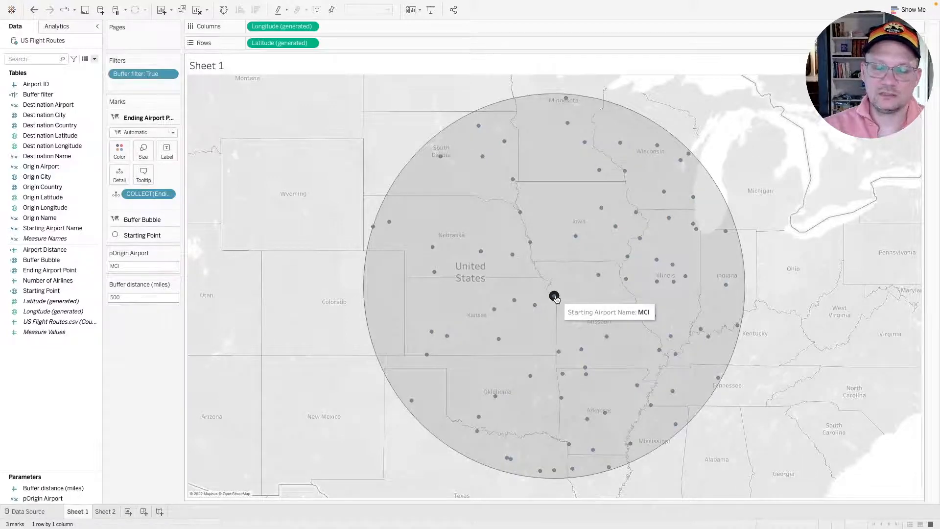
pyautogui.click(51, 249)
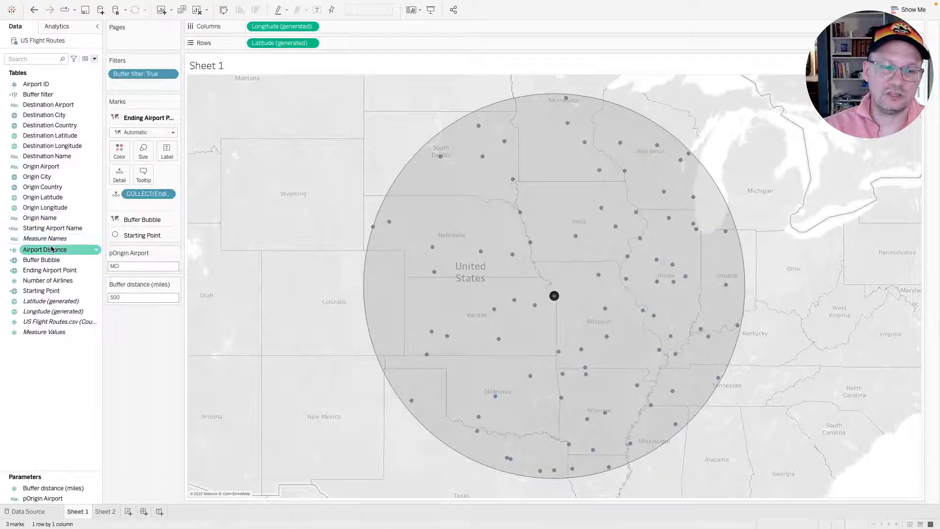
pyautogui.rightClick(63, 96)
pyautogui.click(80, 148)
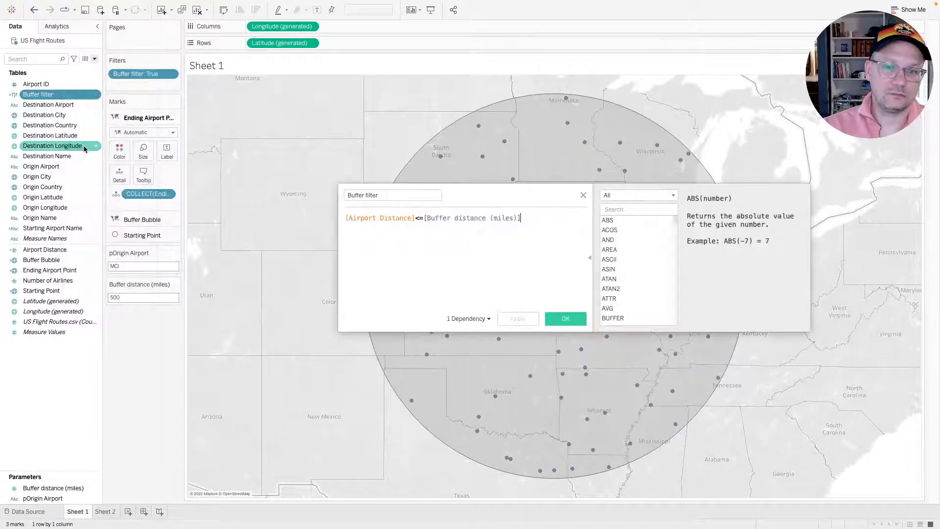
pyautogui.click(545, 225)
pyautogui.press('Return')
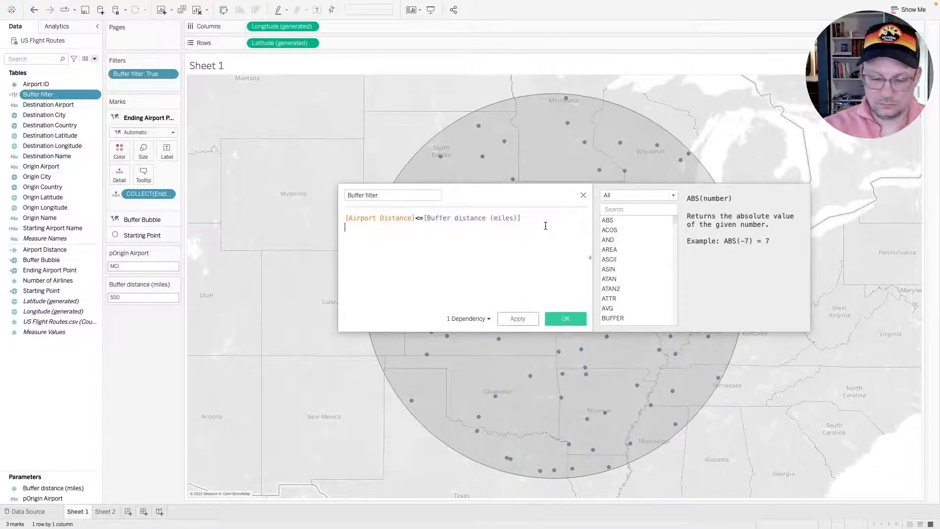
pyautogui.write('and ')
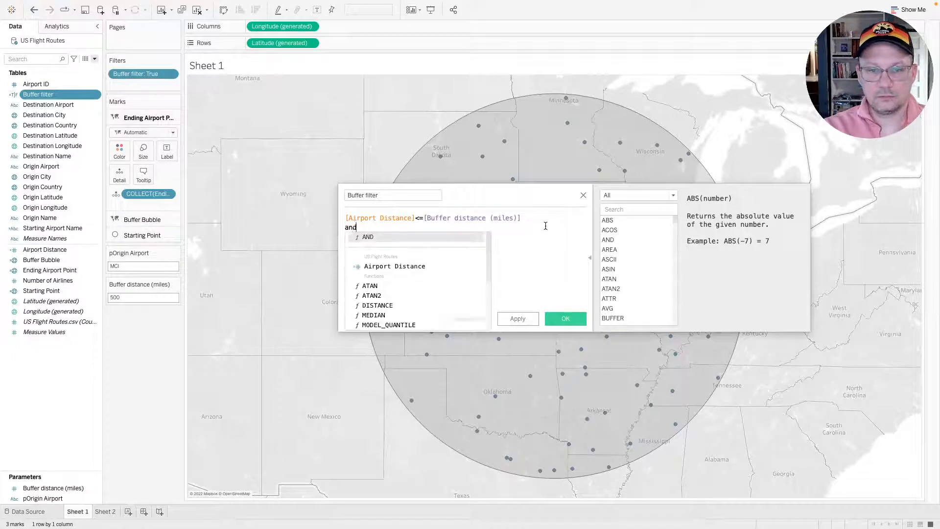
pyautogui.write('airpo')
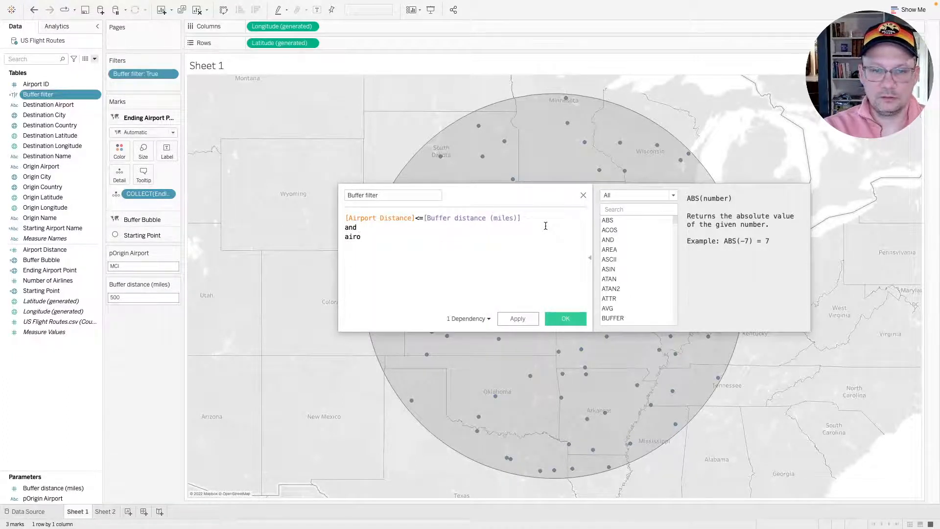
pyautogui.press('Return')
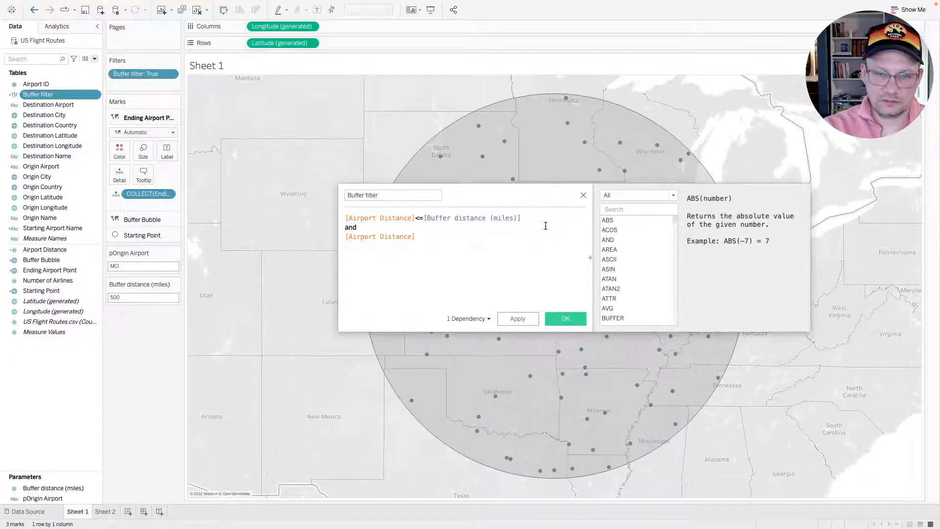
# Complete the second Buffer filter condition as [Airport Distance] != 0, then apply and save the calculation.
pyautogui.write('!')
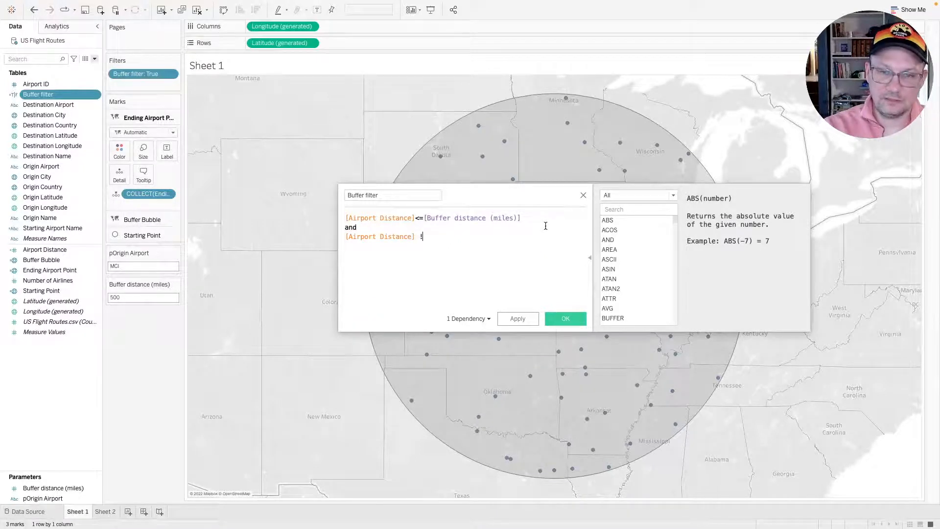
pyautogui.write('=')
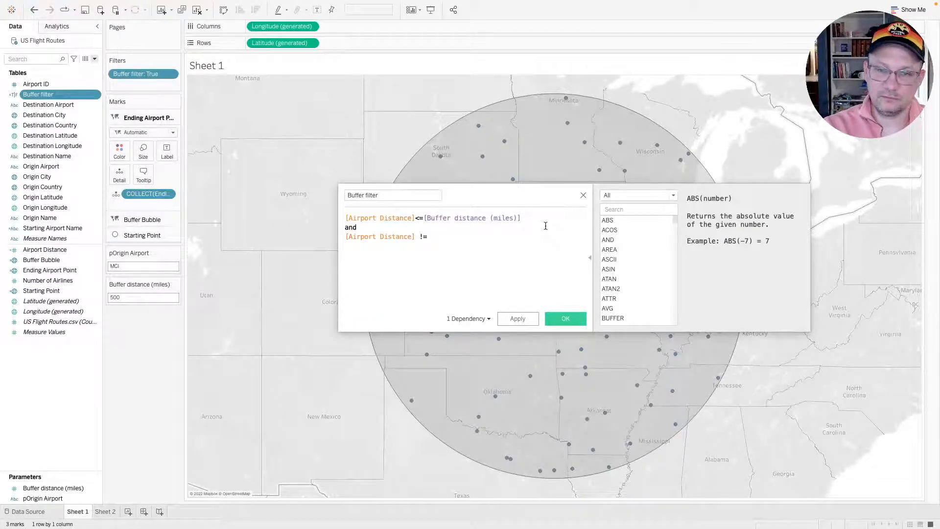
pyautogui.press('BackSpace')
pyautogui.press('BackSpace')
pyautogui.press('BackSpace')
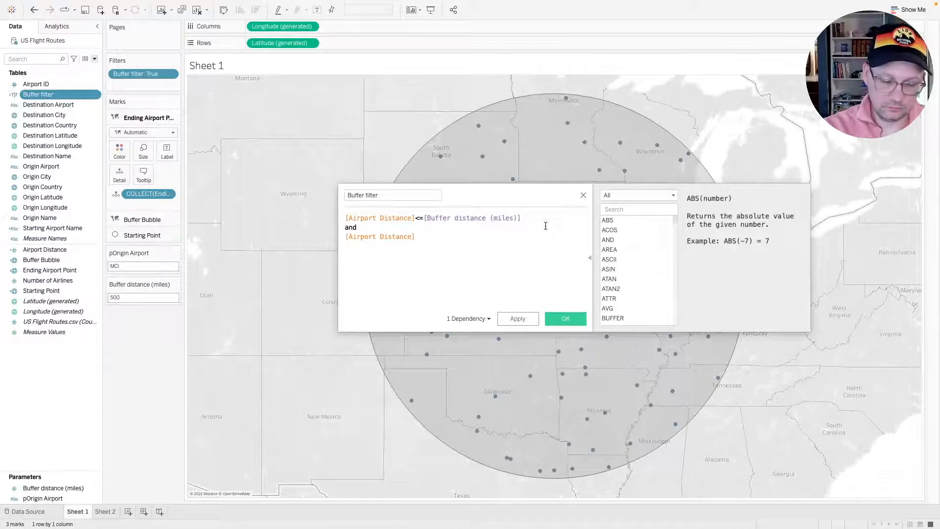
pyautogui.write('!= 0')
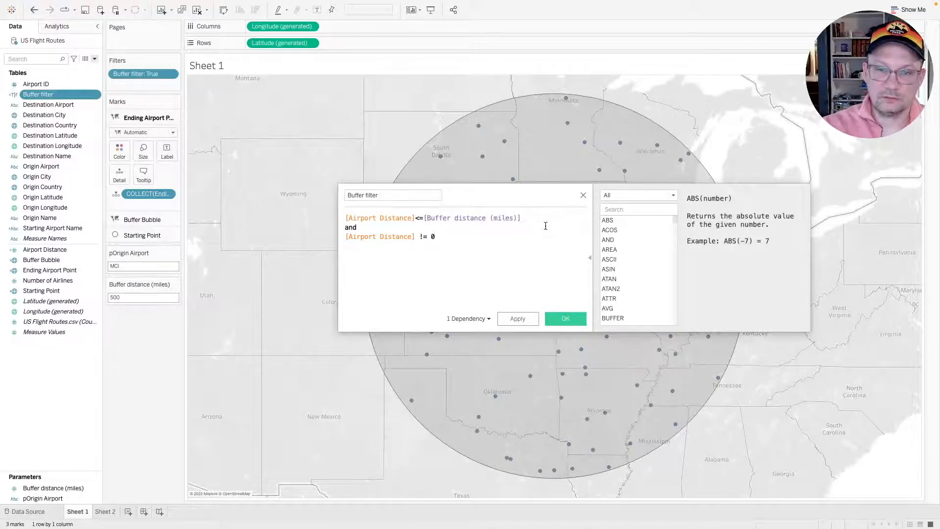
pyautogui.moveTo(526, 200); pyautogui.dragTo(296, 95)
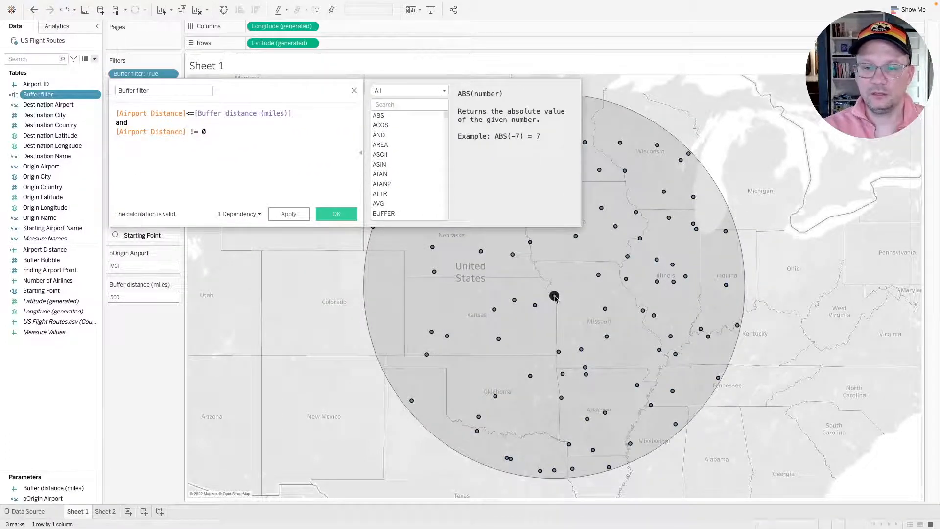
pyautogui.click(290, 215)
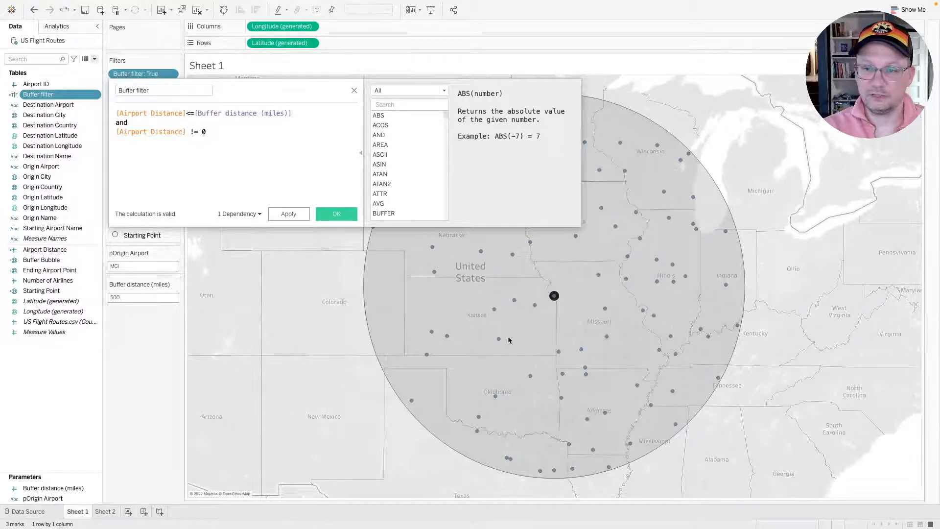
pyautogui.click(288, 216)
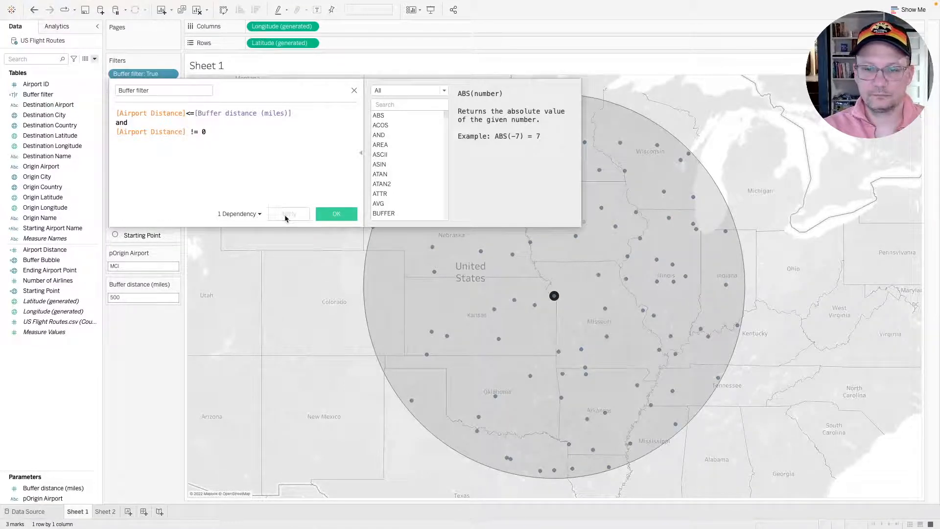
pyautogui.click(336, 214)
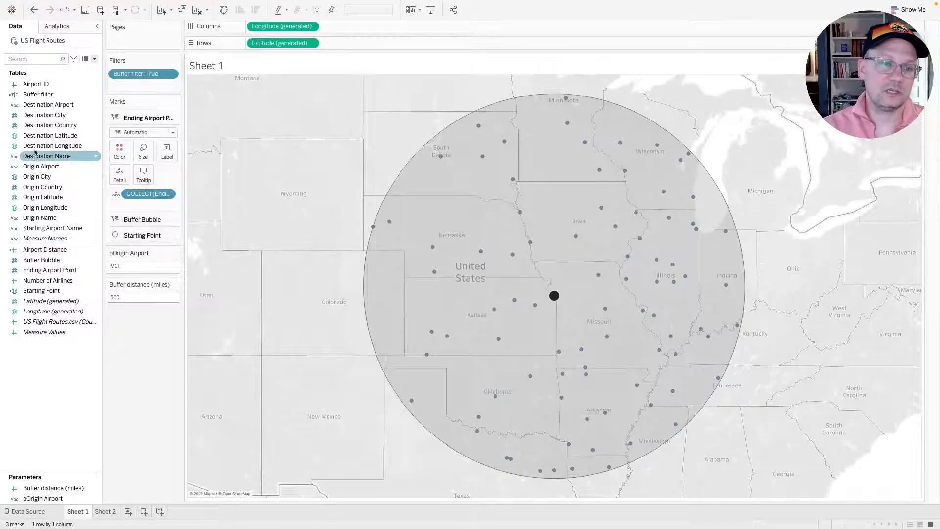
# Add Destination Name as detail on the Ending Airport Point layer and check the airport tooltips on the map.
pyautogui.moveTo(38, 159); pyautogui.dragTo(118, 173)
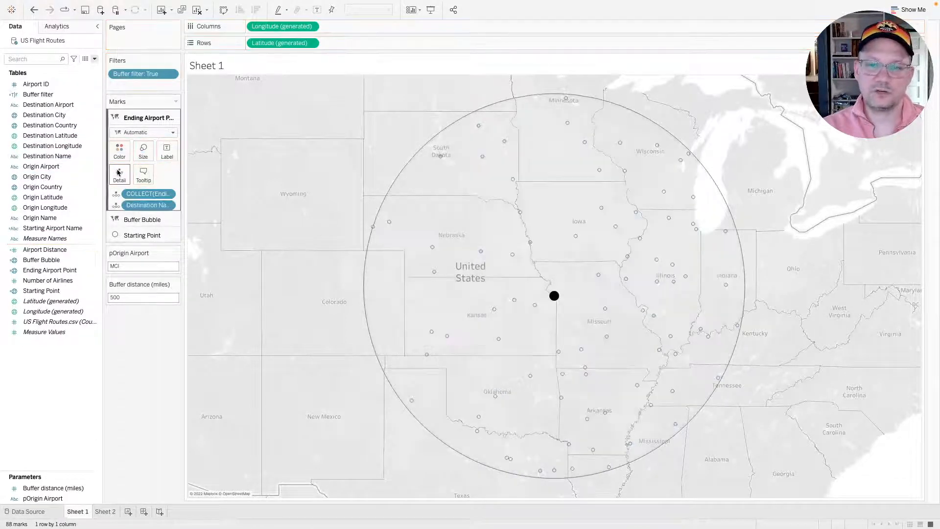
pyautogui.moveTo(520, 214)
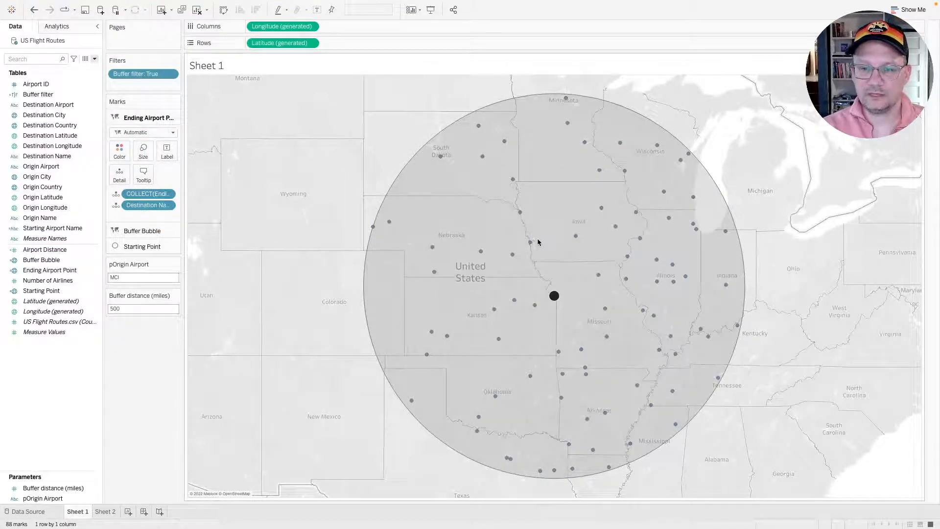
pyautogui.moveTo(601, 210)
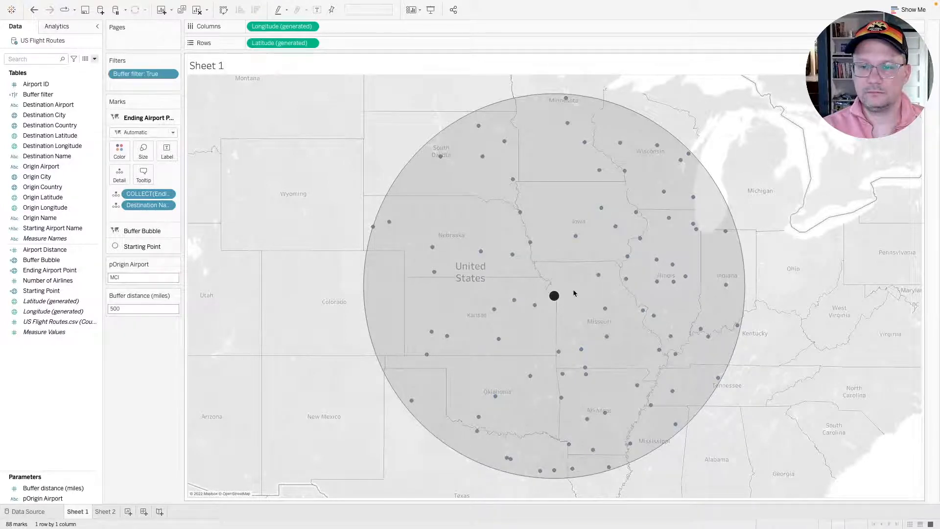
pyautogui.moveTo(558, 299)
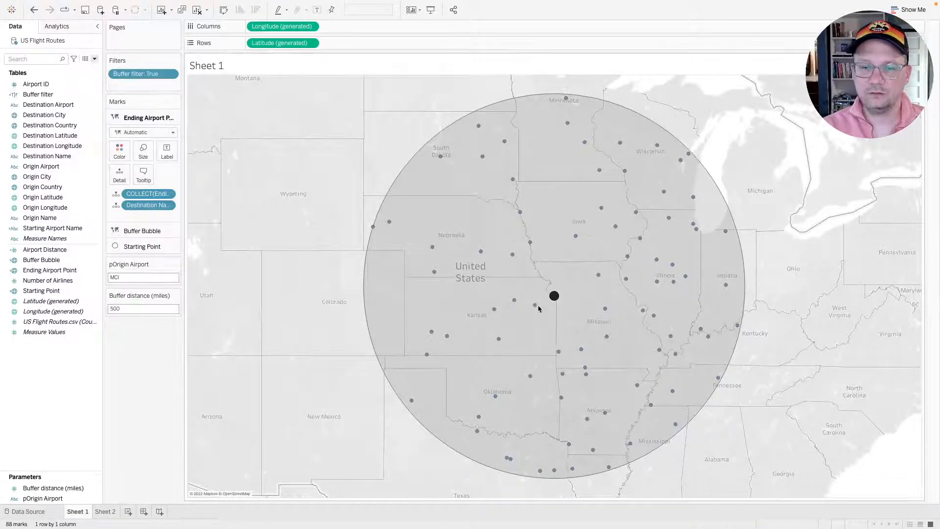
# Edit the Starting Airport Name calculation to return [Origin Name] after 'then' in place of [Origin Airport], and save it.
pyautogui.rightClick(60, 229)
pyautogui.click(76, 283)
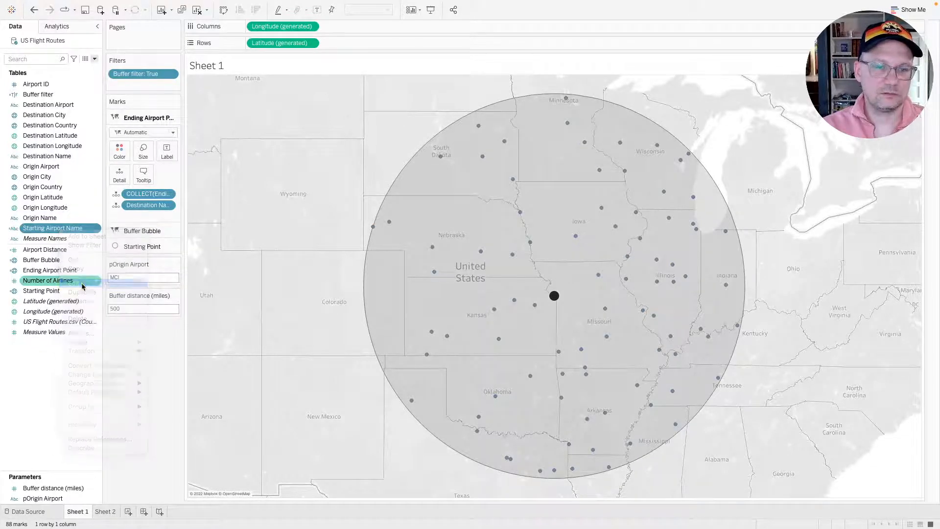
pyautogui.doubleClick(270, 112)
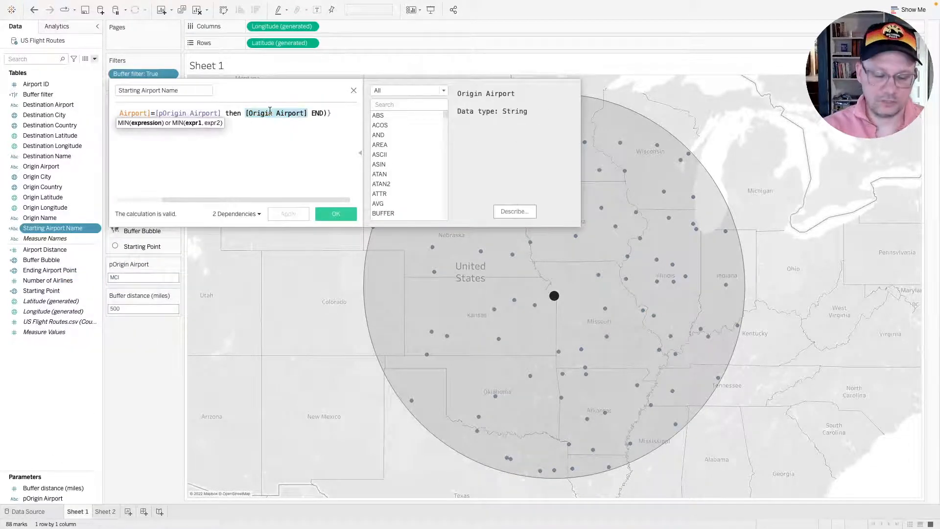
pyautogui.write('ori')
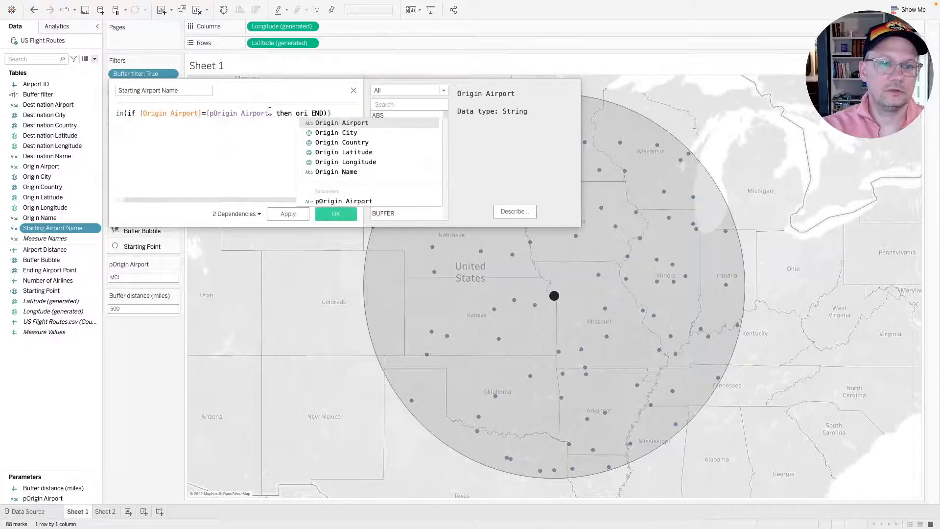
pyautogui.press('Down')
pyautogui.click(310, 113)
pyautogui.write('g')
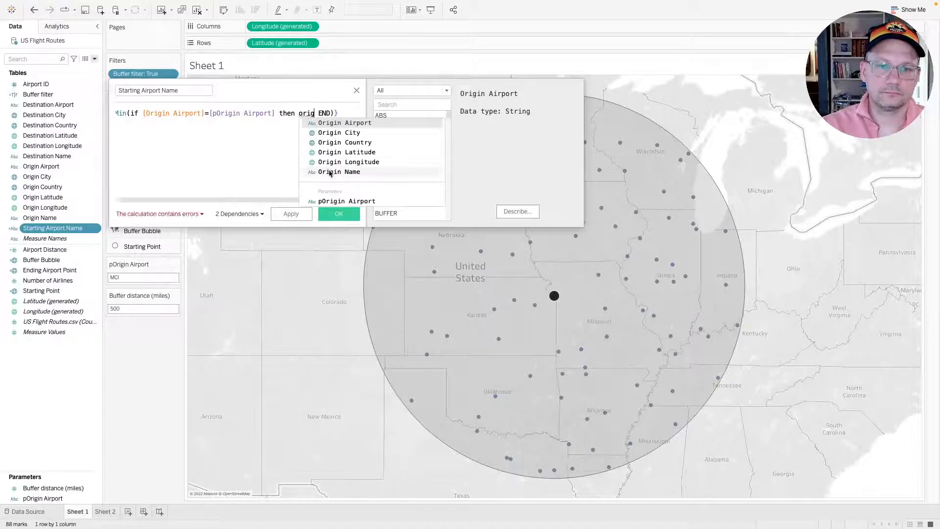
pyautogui.click(329, 171)
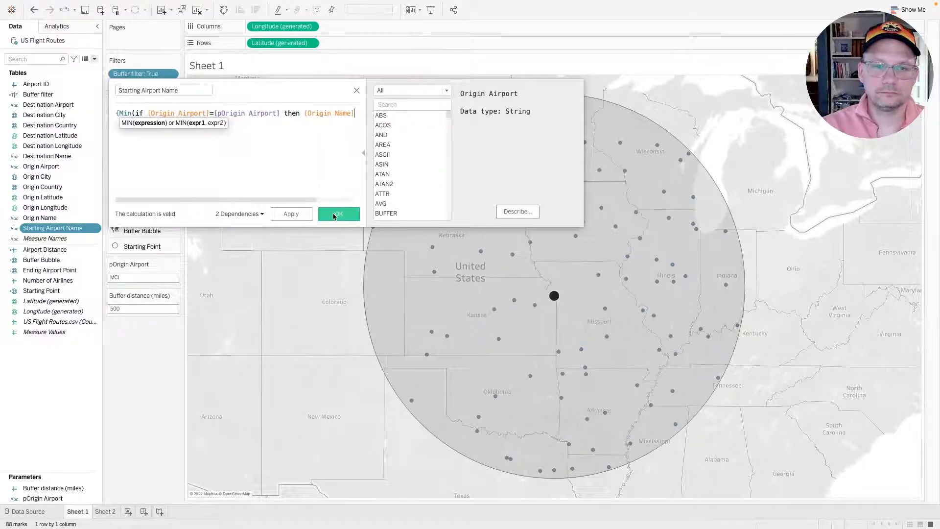
pyautogui.click(333, 215)
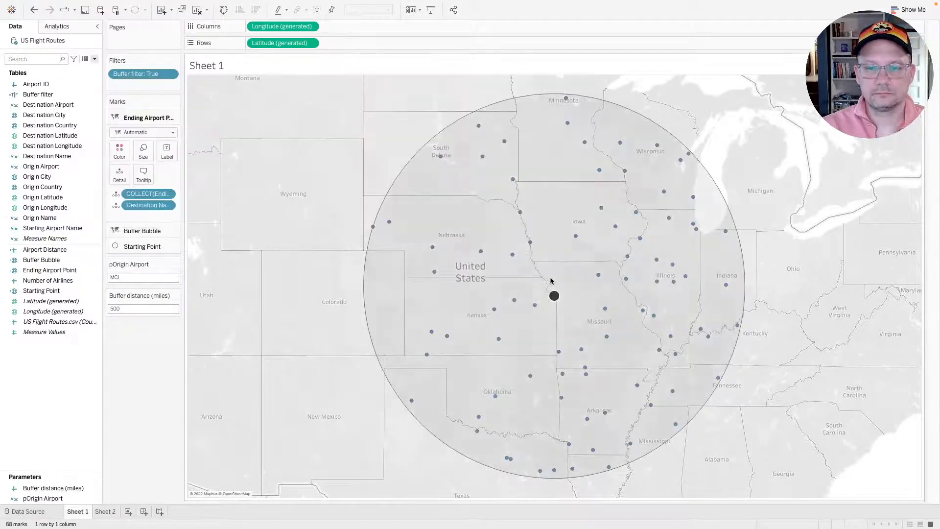
# Edit the Starting Airport Name calculation and append +' ('+ directly after [Origin Name].
pyautogui.moveTo(555, 297)
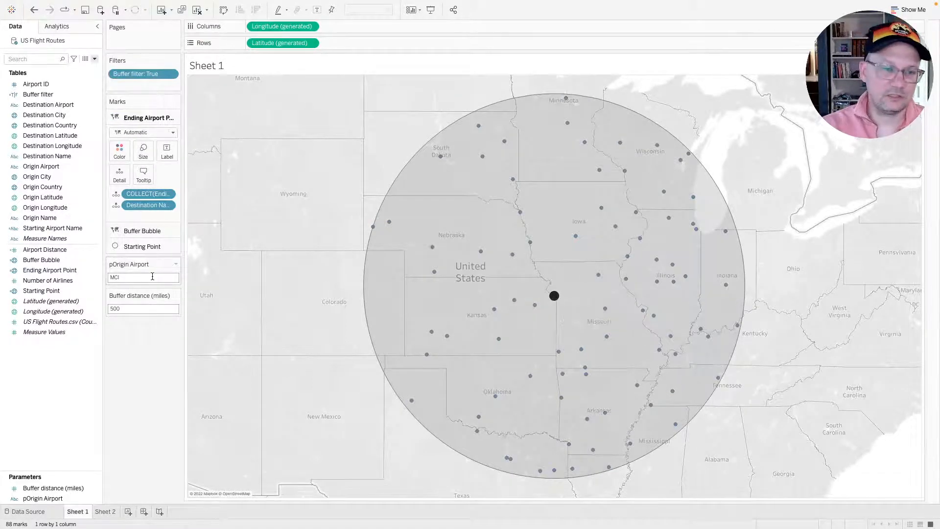
pyautogui.rightClick(46, 228)
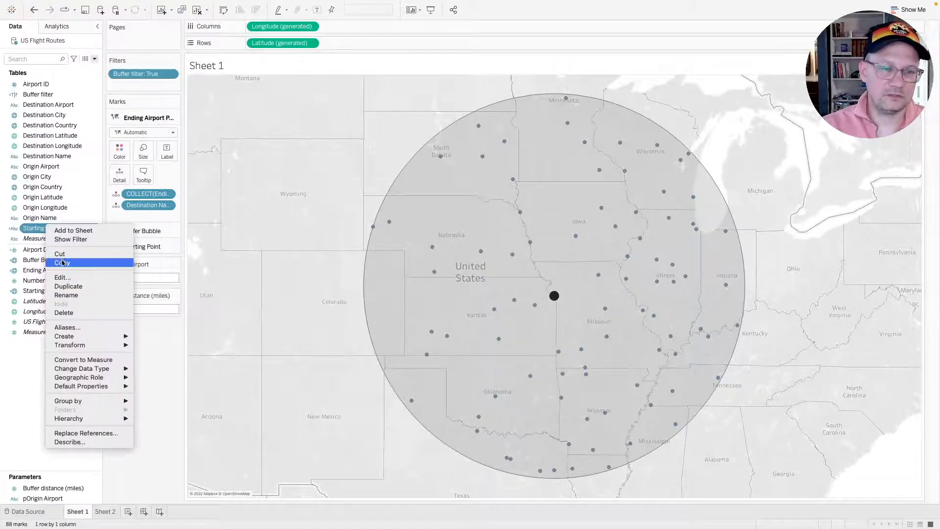
pyautogui.click(62, 277)
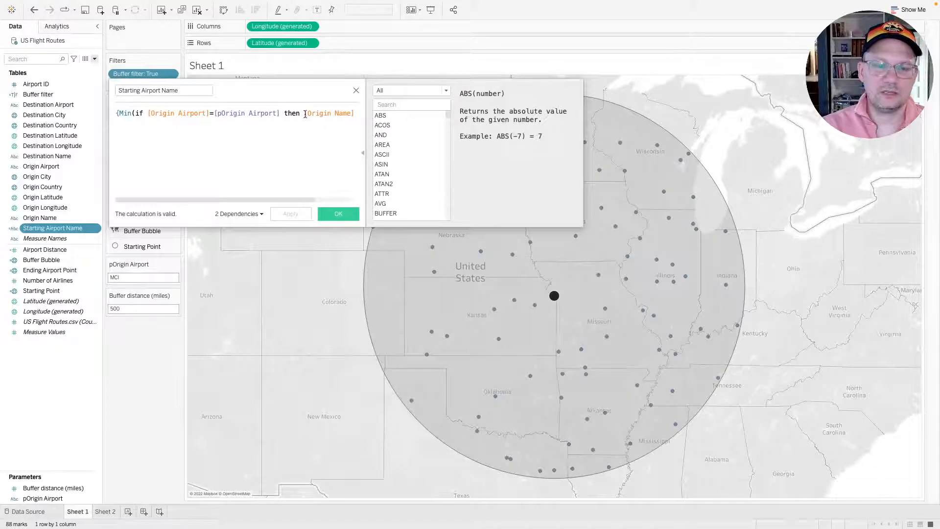
pyautogui.click(354, 113)
pyautogui.write('+')
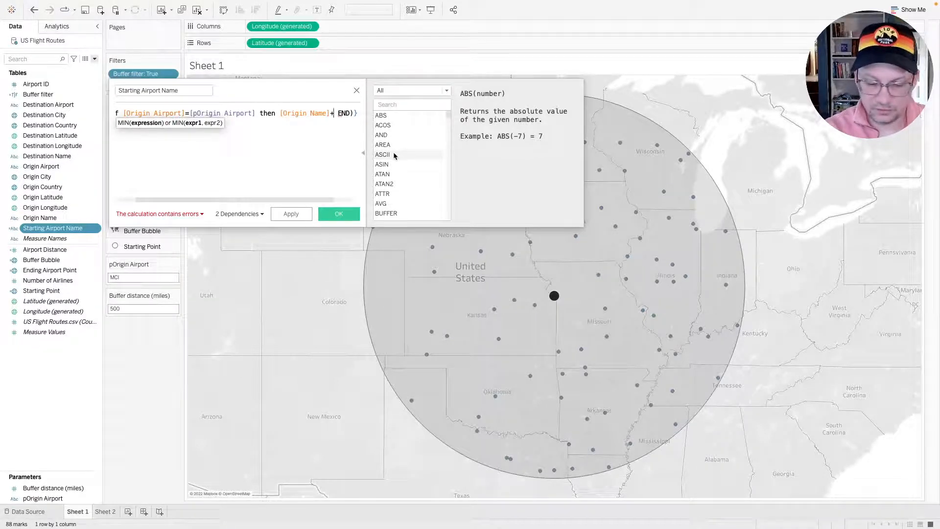
pyautogui.write("'")
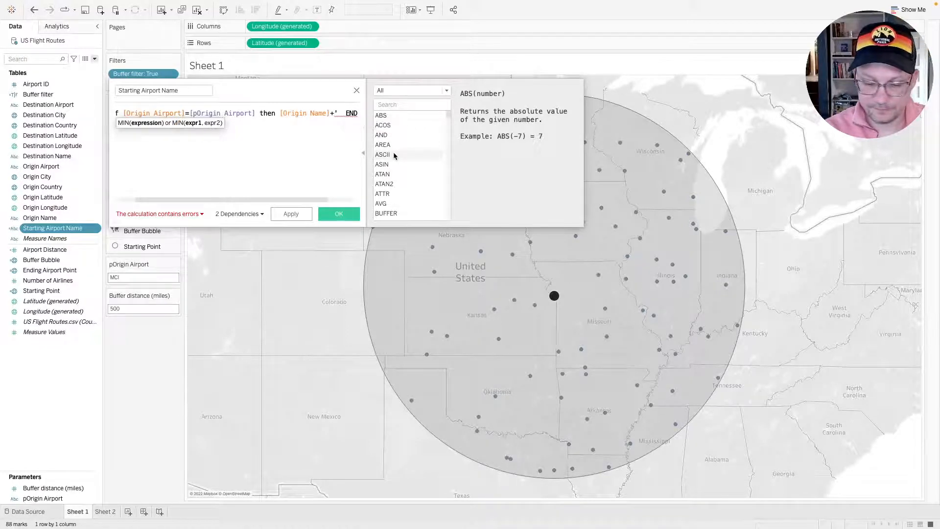
pyautogui.write(' ( ')
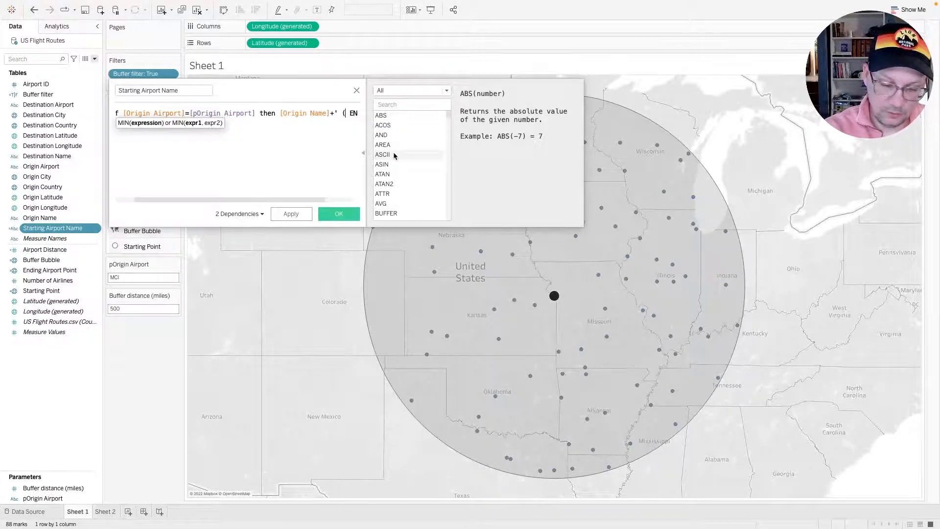
pyautogui.write('"')
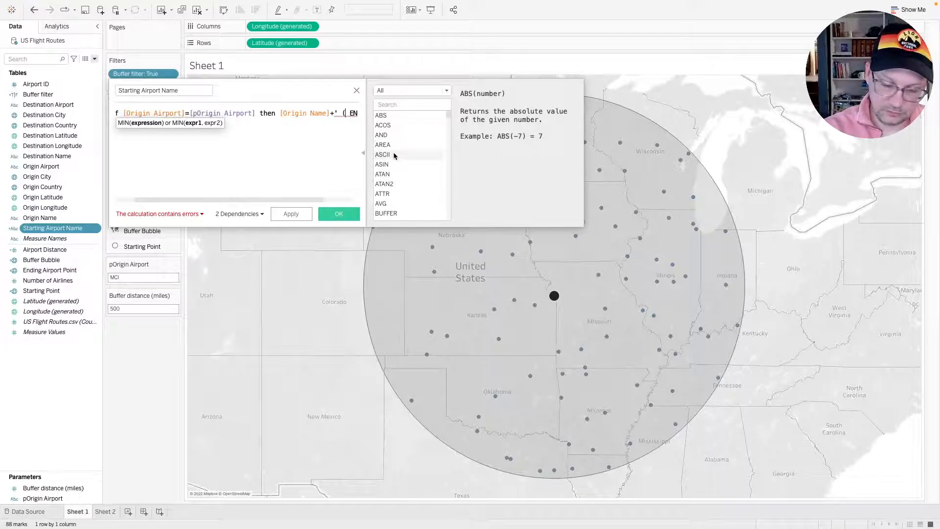
pyautogui.press('BackSpace')
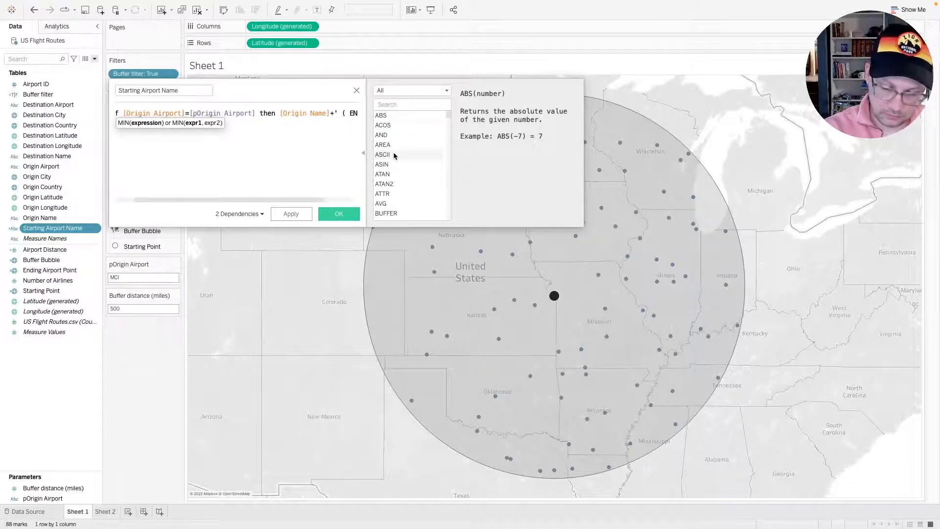
pyautogui.write("'")
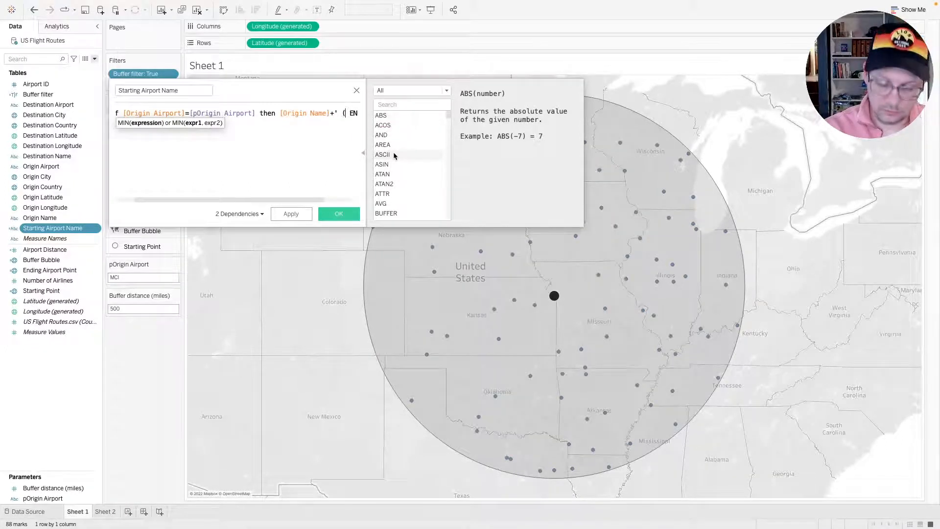
pyautogui.write('+')
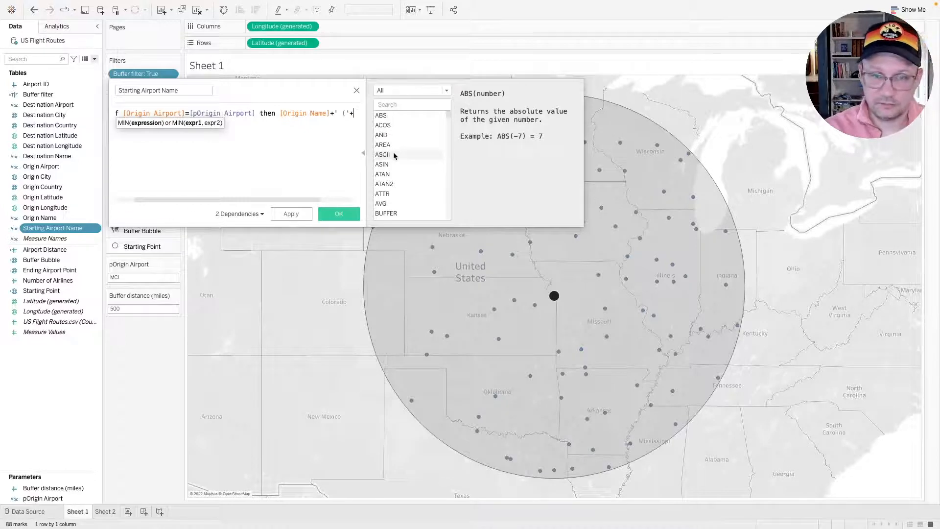
# Insert the [Origin Airport] field after the opening parenthesis string in the Starting Airport Name formula.
pyautogui.write('air END')
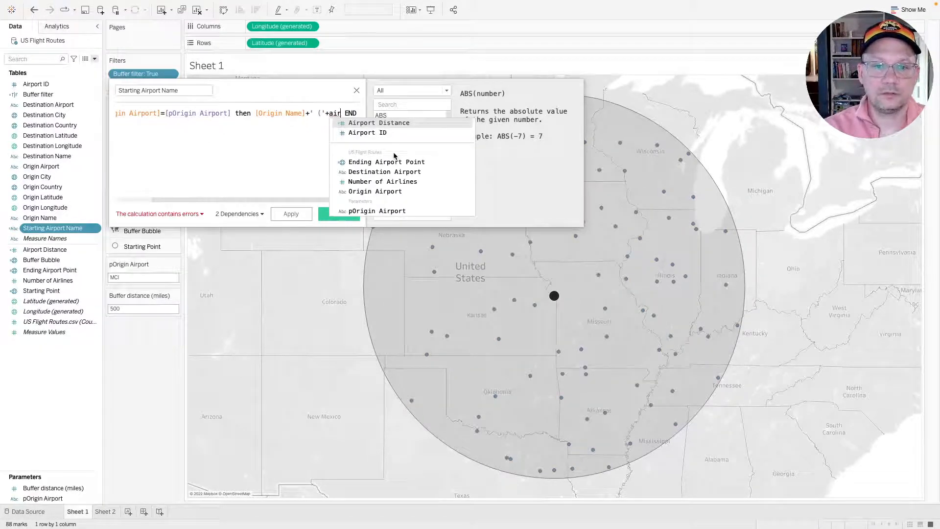
pyautogui.press('BackSpace')
pyautogui.press('BackSpace')
pyautogui.press('BackSpace')
pyautogui.write('or')
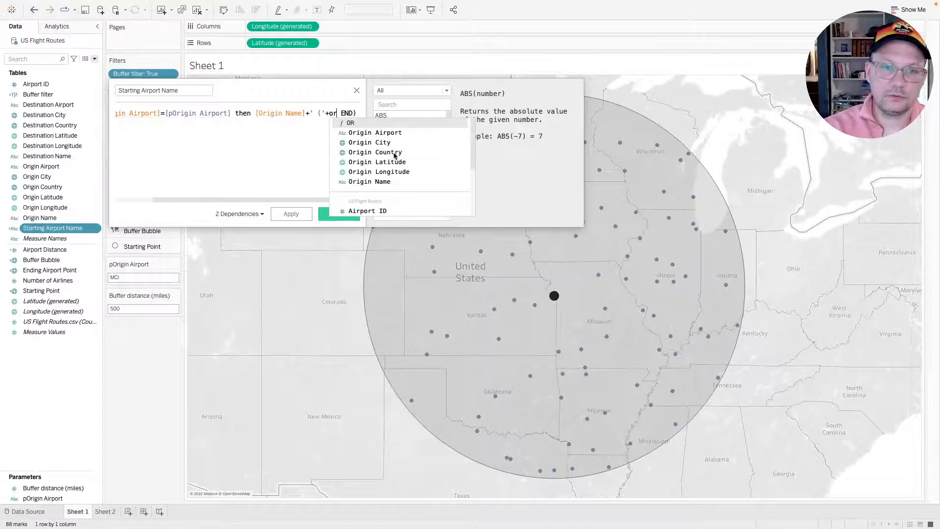
pyautogui.press('Down')
pyautogui.press('Return')
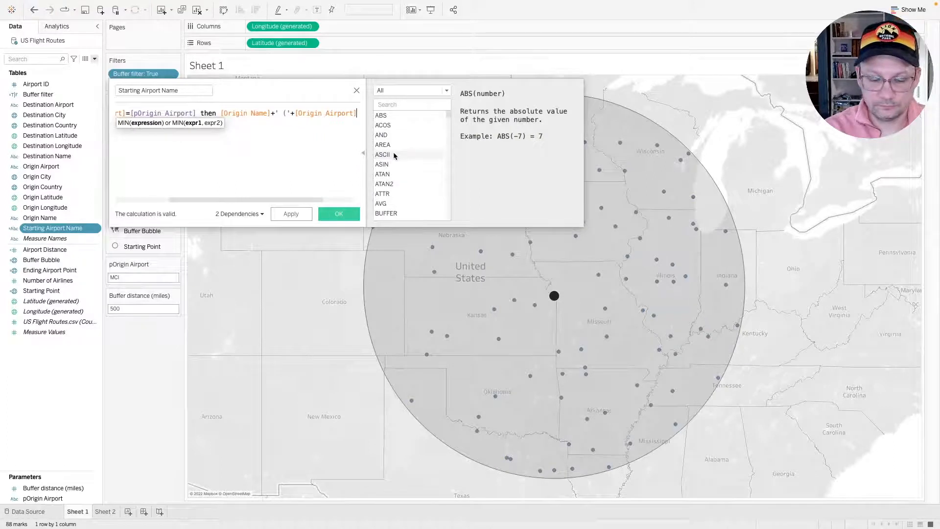
# Finish the Starting Airport Name formula with +')' before END, save it, and check the starting point's tooltip on the map.
pyautogui.write("+')")
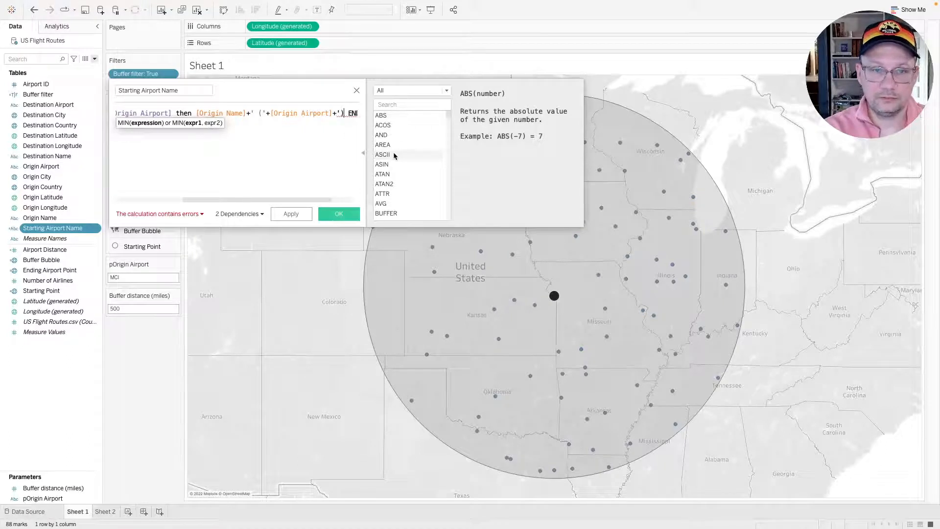
pyautogui.write("'")
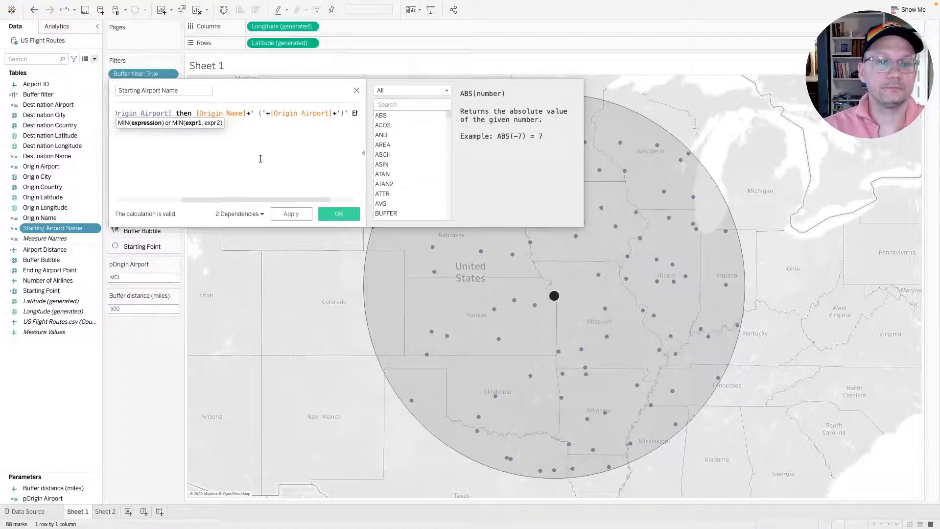
pyautogui.moveTo(231, 112)
pyautogui.mouseDown()
pyautogui.moveTo(348, 116)
pyautogui.moveTo(188, 108)
pyautogui.moveTo(242, 115)
pyautogui.mouseUp()
pyautogui.click(224, 113)
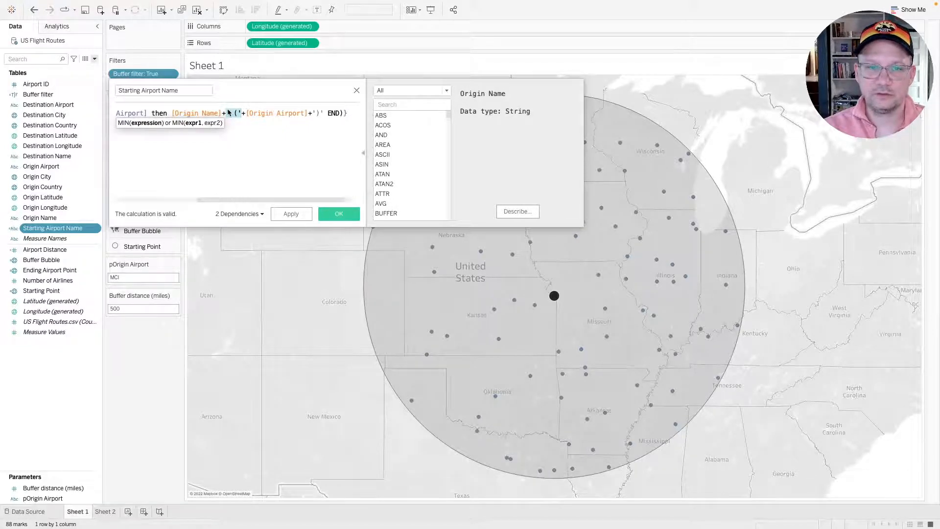
pyautogui.click(253, 113)
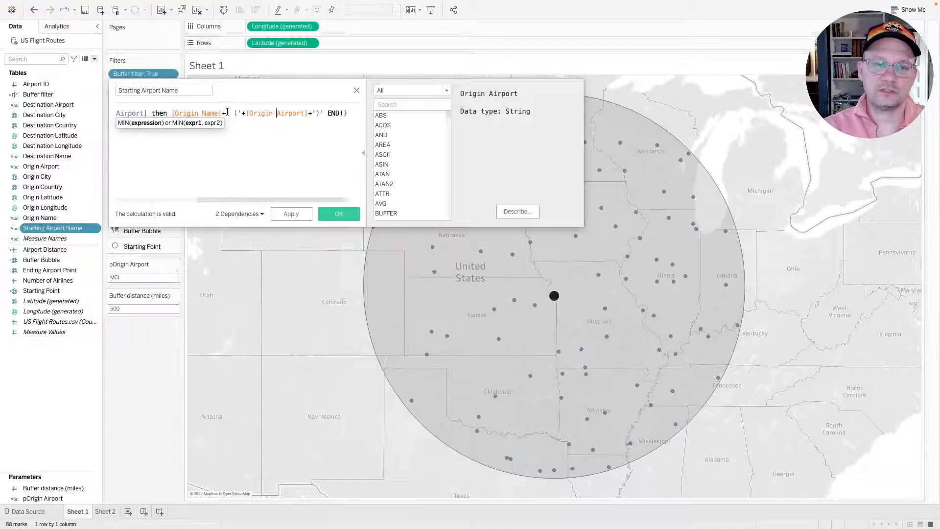
pyautogui.click(278, 154)
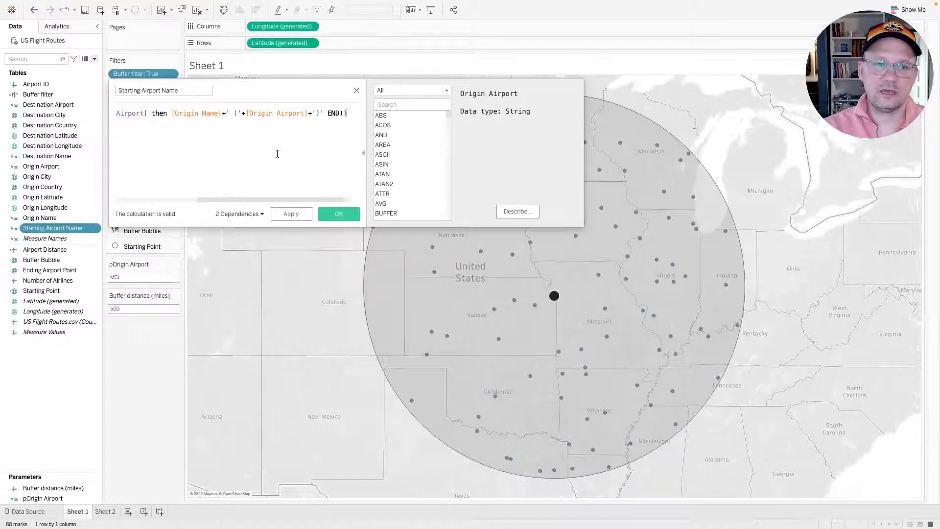
pyautogui.click(334, 215)
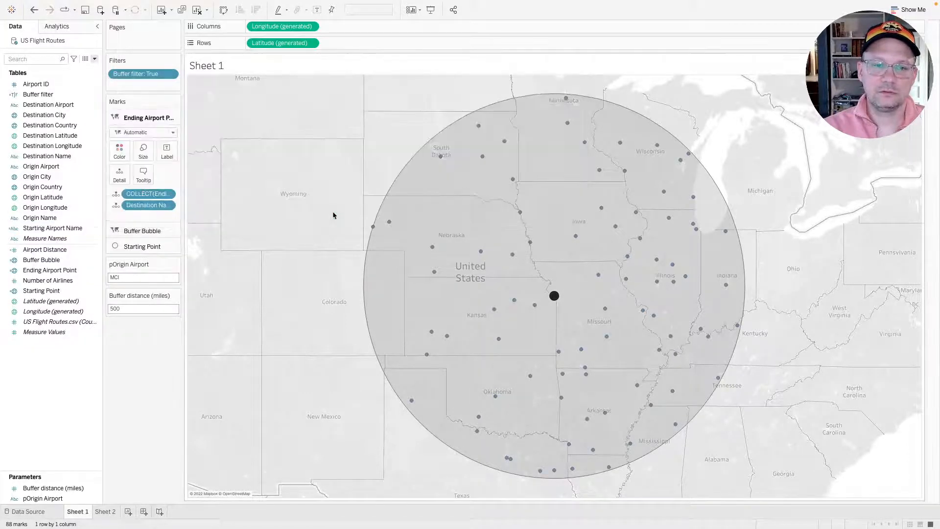
pyautogui.moveTo(553, 298)
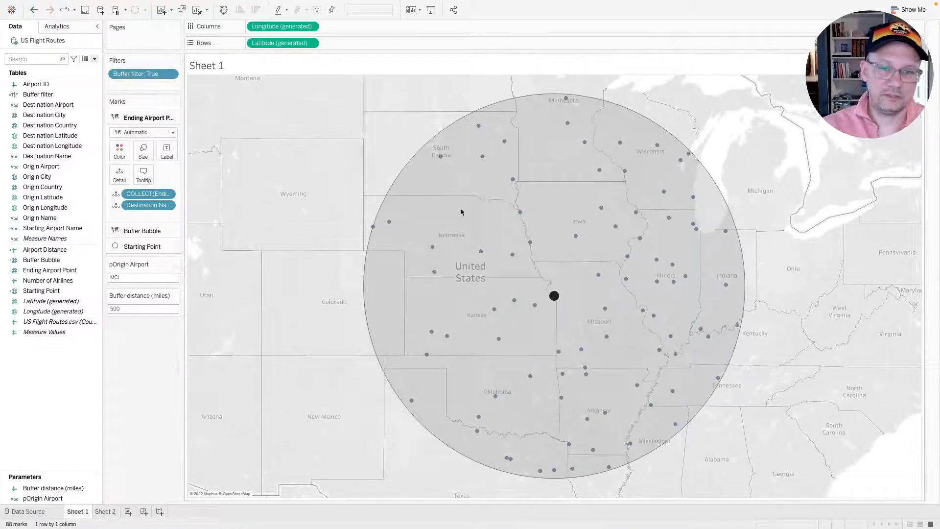
# Create a new calculated field named Ending Airport Name.
pyautogui.click(96, 59)
pyautogui.click(84, 66)
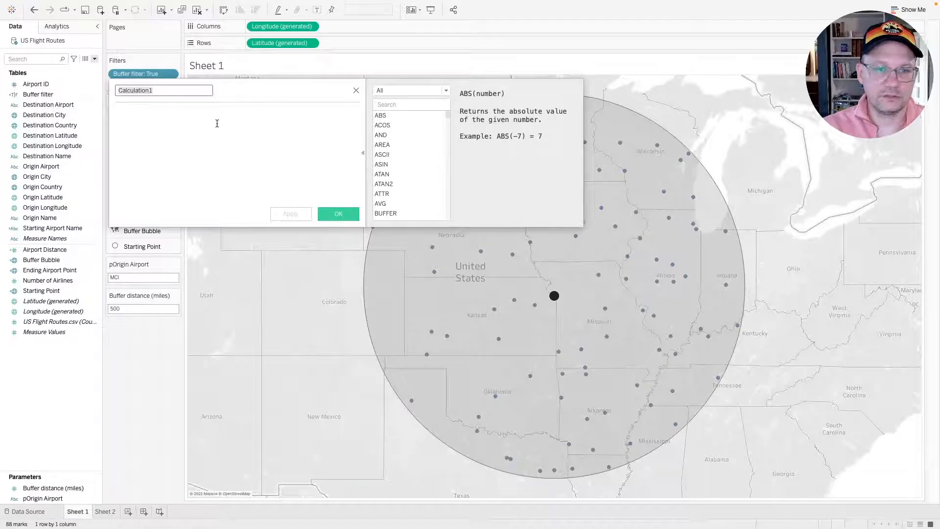
pyautogui.write('Ending Ai')
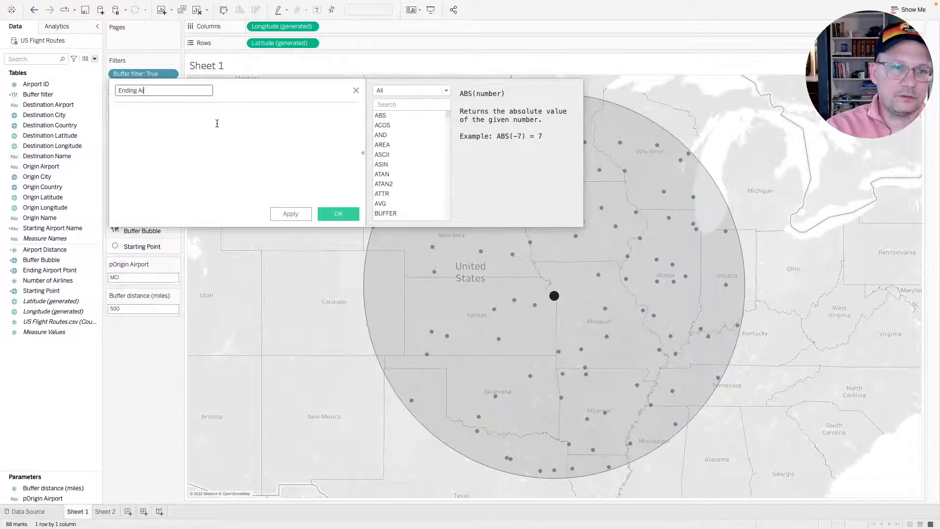
pyautogui.write('rport Nma')
pyautogui.press('BackSpace')
pyautogui.write('ame')
pyautogui.click(217, 123)
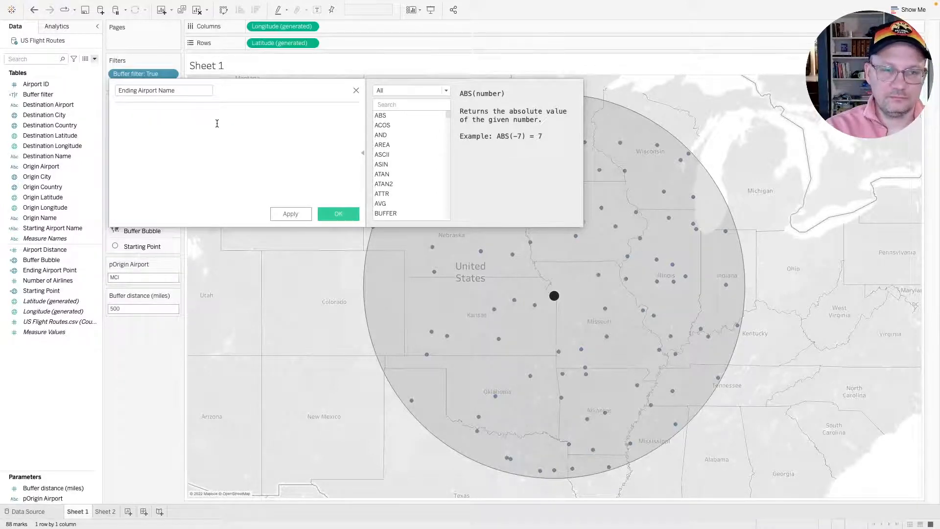
# Begin the Ending Airport Name formula with [Destination Name]=' ('+.
pyautogui.write('dest')
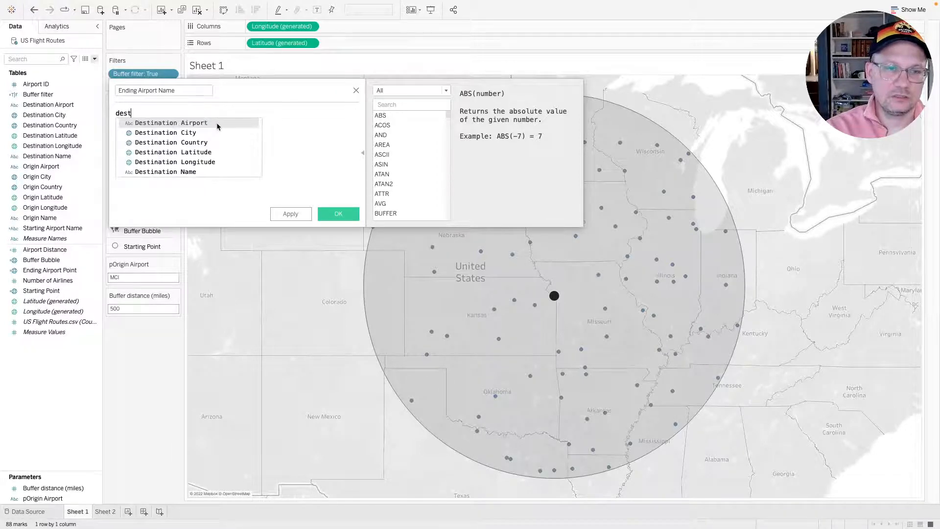
pyautogui.press('Down')
pyautogui.press('Down')
pyautogui.press('Down')
pyautogui.press('Down')
pyautogui.press('Down')
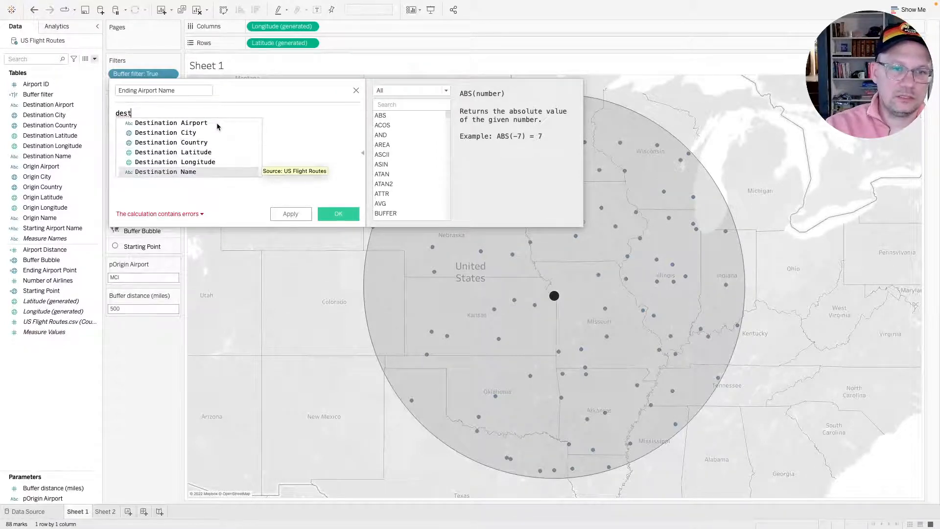
pyautogui.press('Return')
pyautogui.write('"')
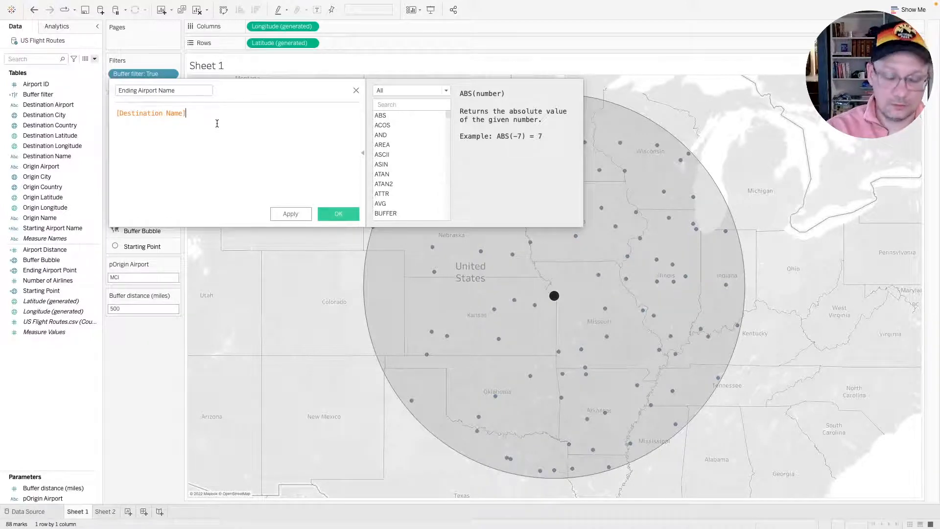
pyautogui.write("'")
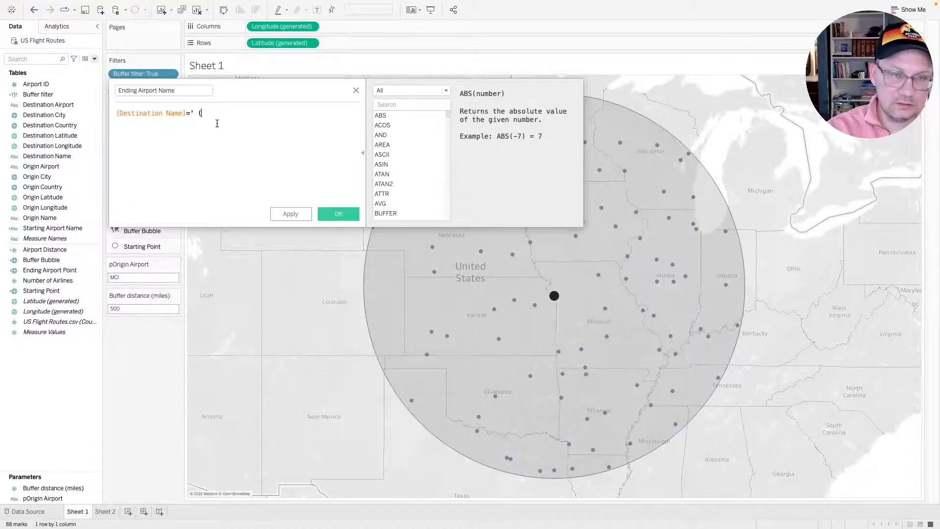
pyautogui.write(' ("')
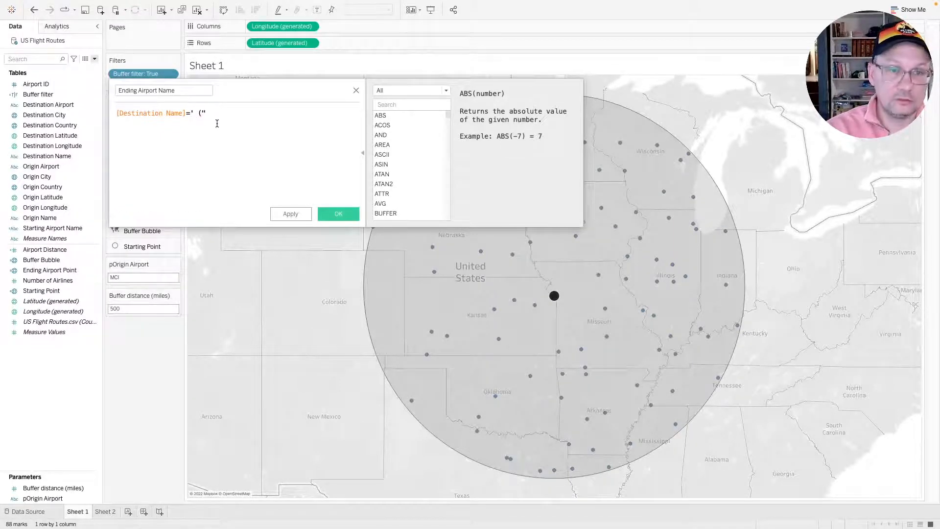
pyautogui.write('+')
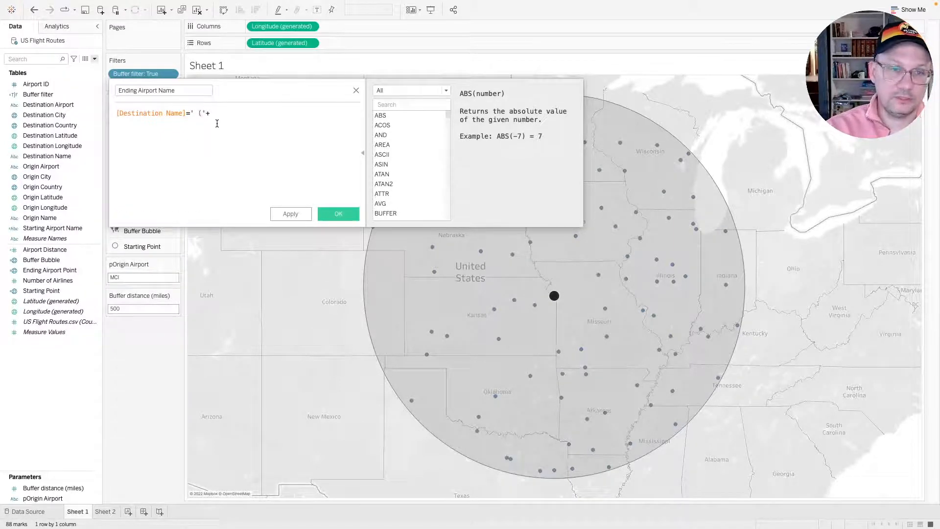
# Complete the Ending Airport Name formula with [Destination Airport]+')' and save the calculated field.
pyautogui.write('airp')
pyautogui.press('BackSpace')
pyautogui.press('BackSpace')
pyautogui.press('BackSpace')
pyautogui.press('BackSpace')
pyautogui.write('de')
pyautogui.press('Down')
pyautogui.press('Return')
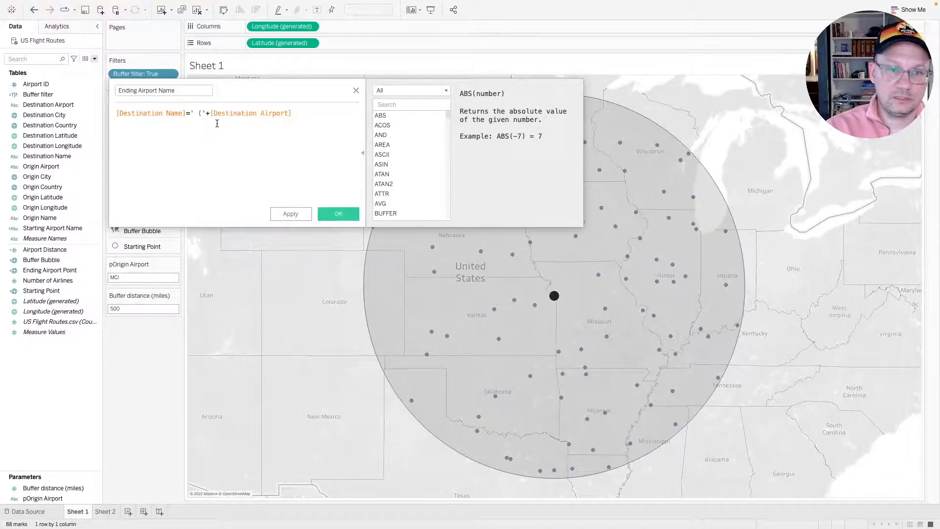
pyautogui.write("+')'")
pyautogui.click(327, 214)
# Replace the Destination Name detail on the Ending Airport Point layer with Ending Airport Name and check an airport's tooltip.
pyautogui.moveTo(66, 169); pyautogui.dragTo(151, 208)
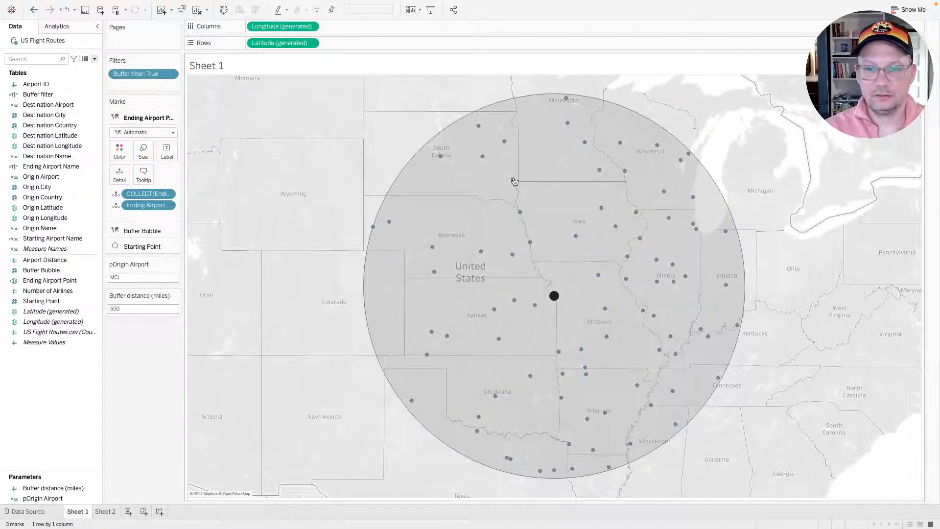
pyautogui.moveTo(513, 180)
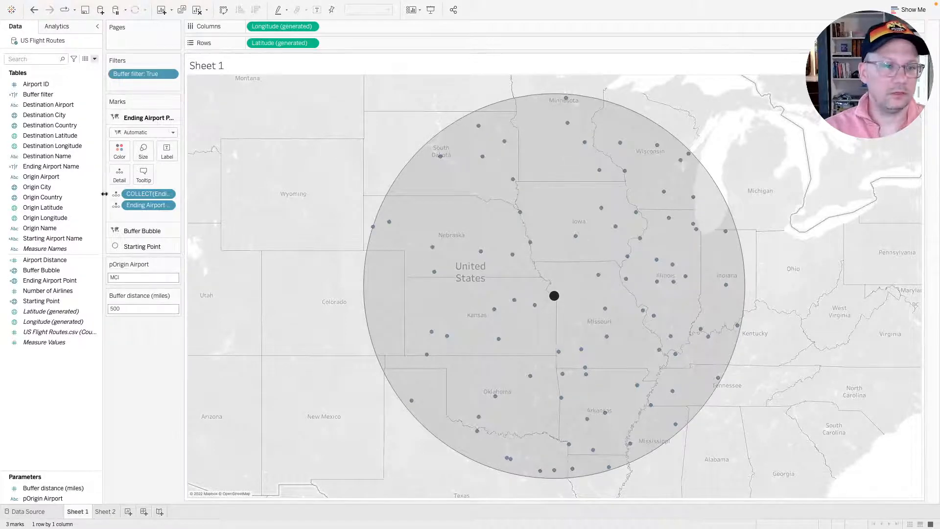
# Correct the Ending Airport Name formula to [Destination Name]+' ('+[Destination Airport]+')' and save it.
pyautogui.click(65, 169)
pyautogui.moveTo(65, 169)
pyautogui.mouseDown()
pyautogui.moveTo(118, 195)
pyautogui.moveTo(54, 157)
pyautogui.moveTo(53, 167)
pyautogui.mouseUp()
pyautogui.rightClick(52, 169)
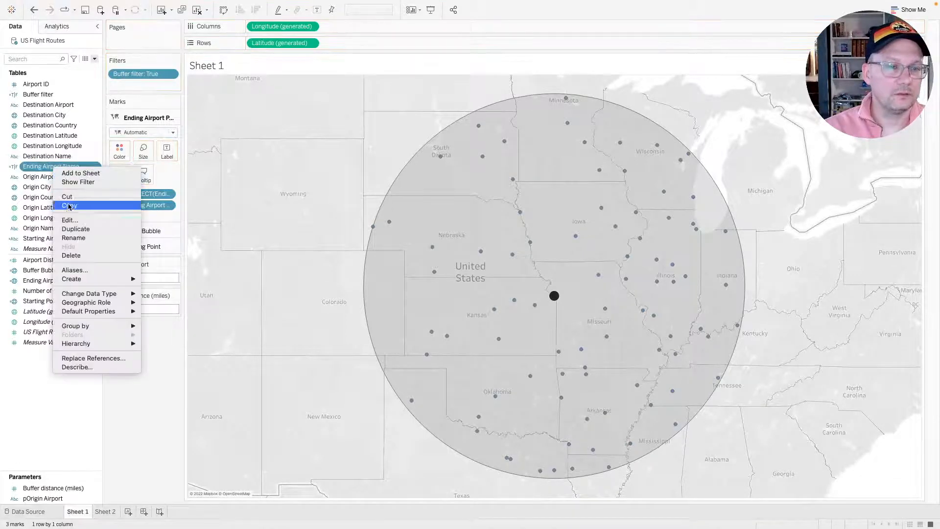
pyautogui.click(70, 221)
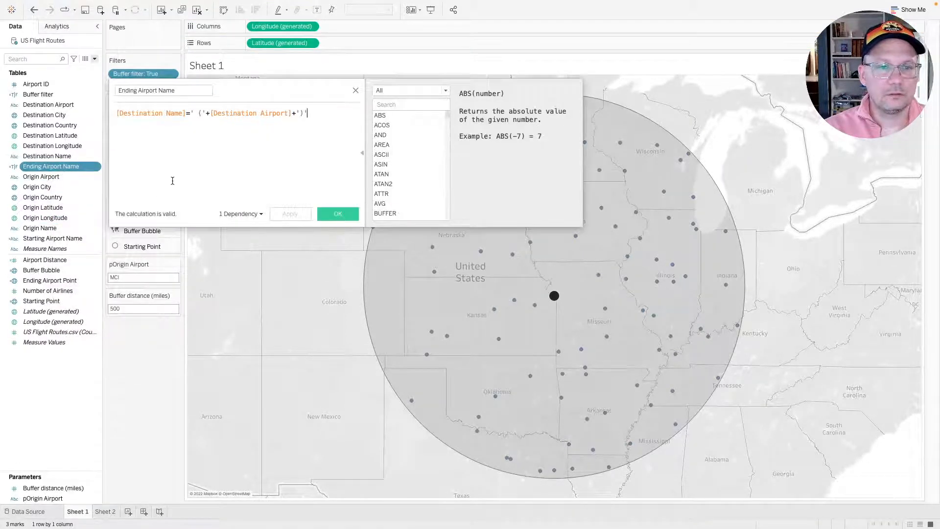
pyautogui.click(188, 113)
pyautogui.press('BackSpace')
pyautogui.write('+')
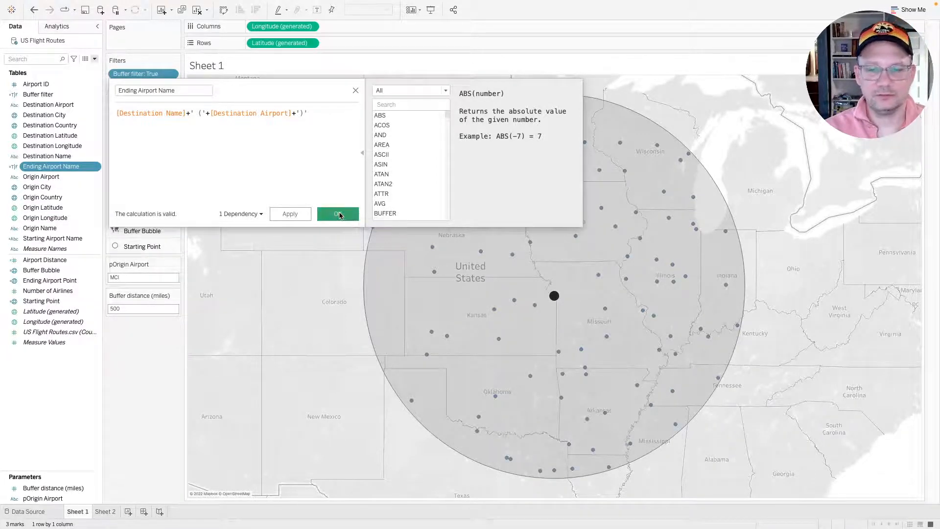
pyautogui.click(339, 214)
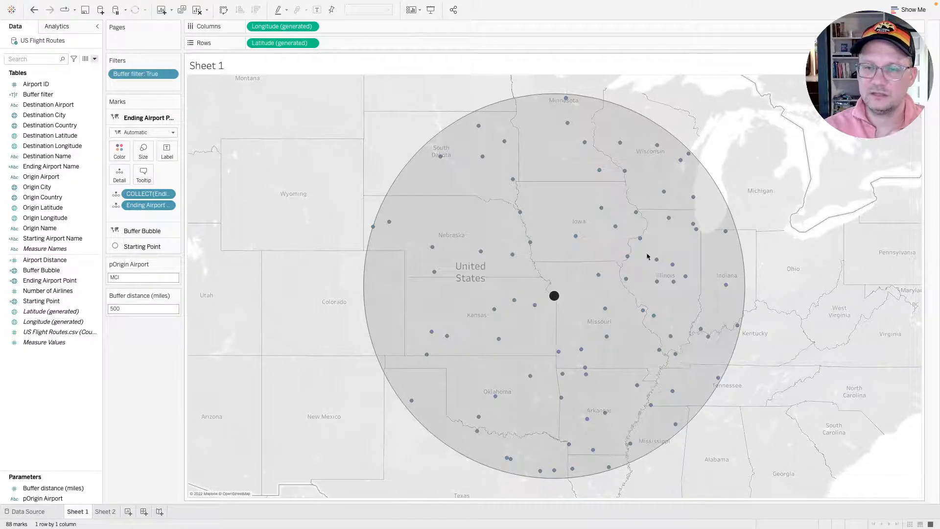
# Create a calculated field named Distance line and begin its formula with the MAKELINE function.
pyautogui.rightClick(50, 379)
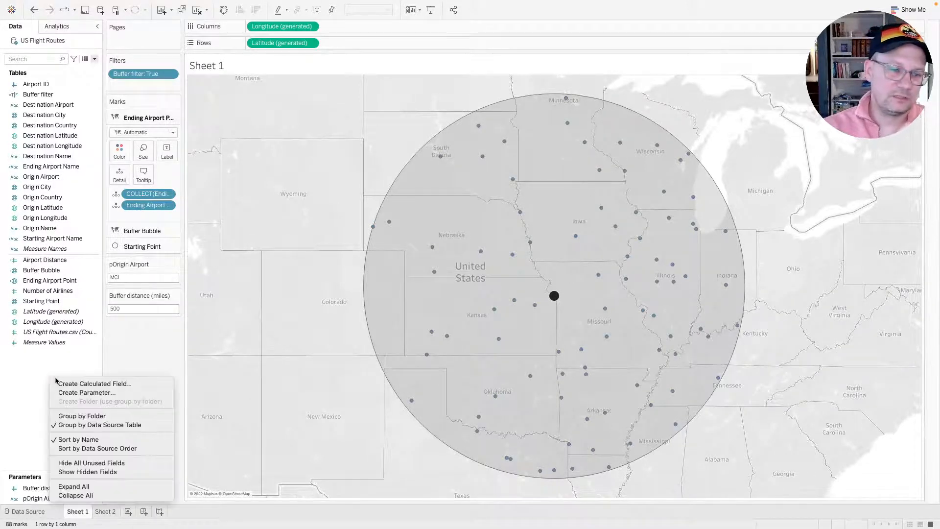
pyautogui.click(61, 383)
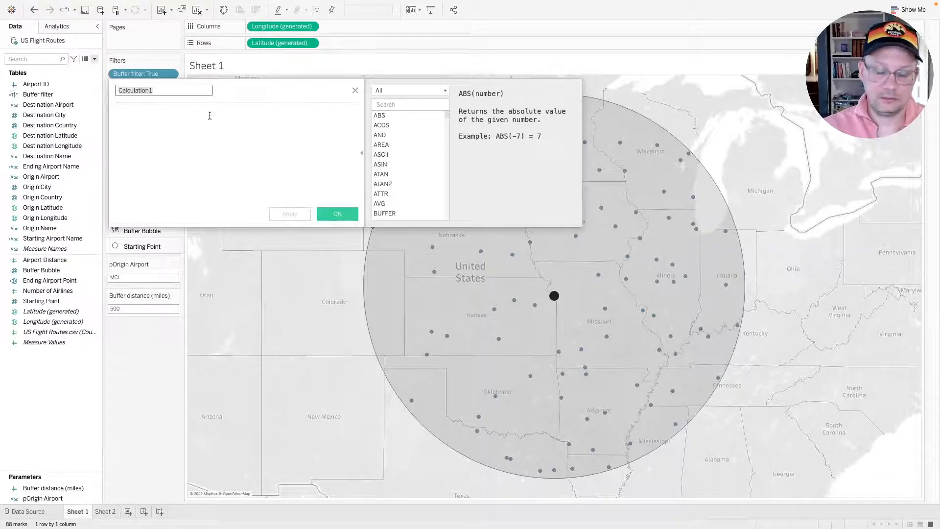
pyautogui.moveTo(224, 90); pyautogui.dragTo(477, 175)
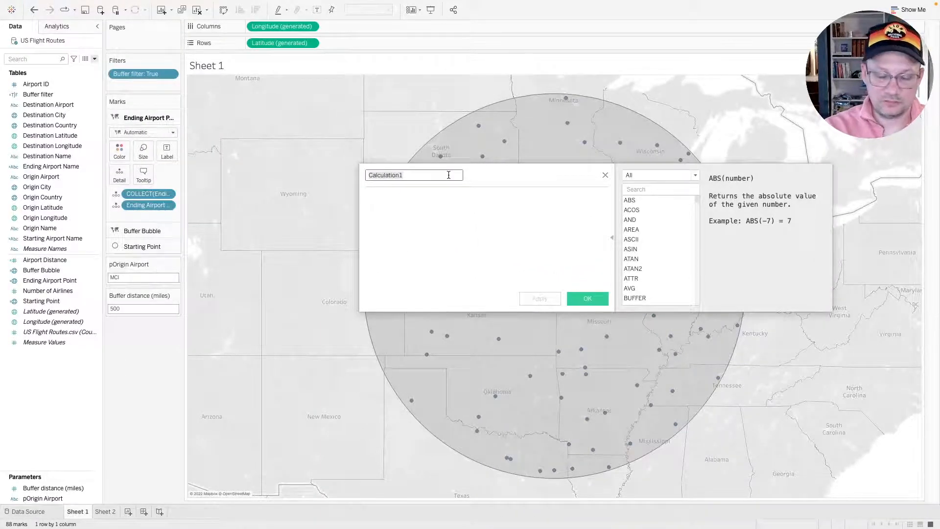
pyautogui.write('Distance line')
pyautogui.press('Tab')
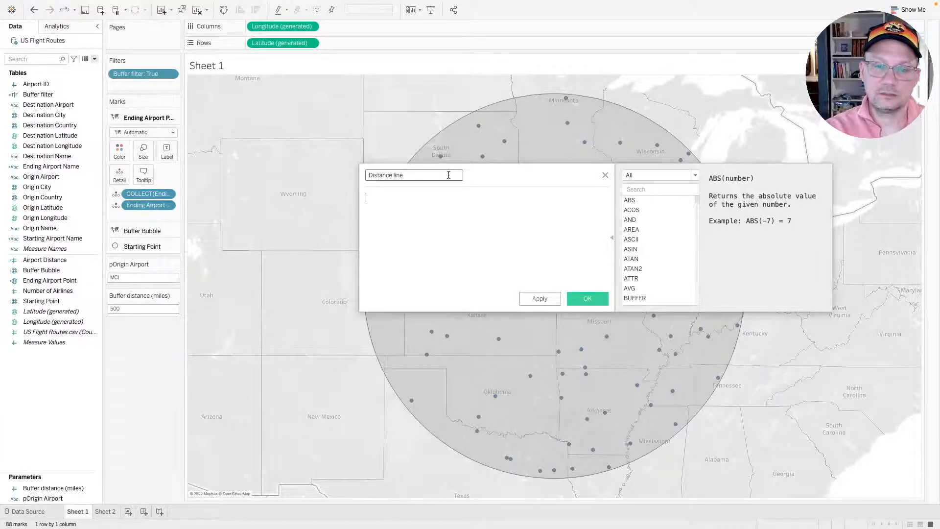
pyautogui.write('makel')
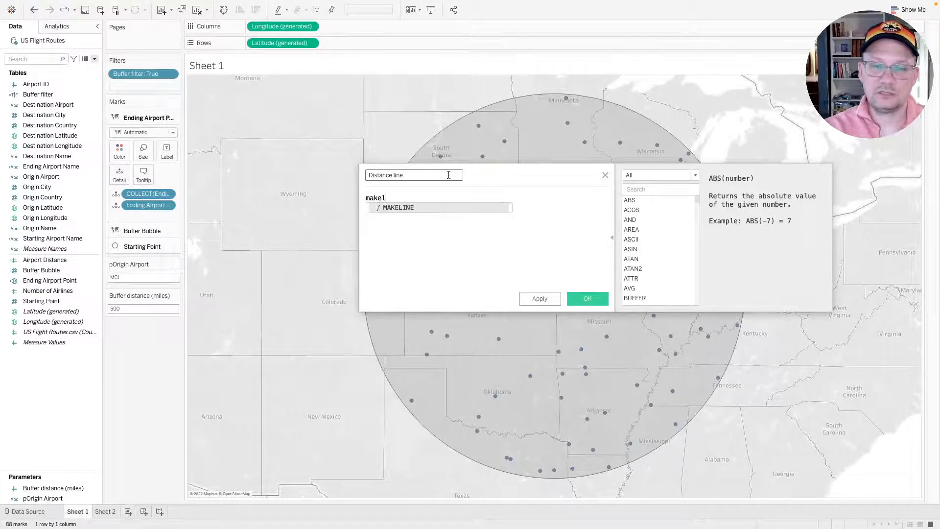
pyautogui.press('Return')
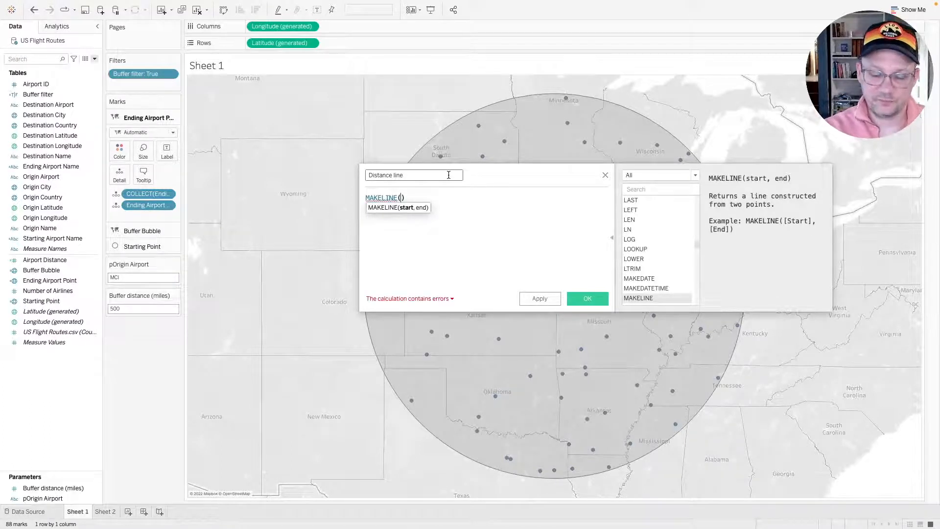
pyautogui.write('orig')
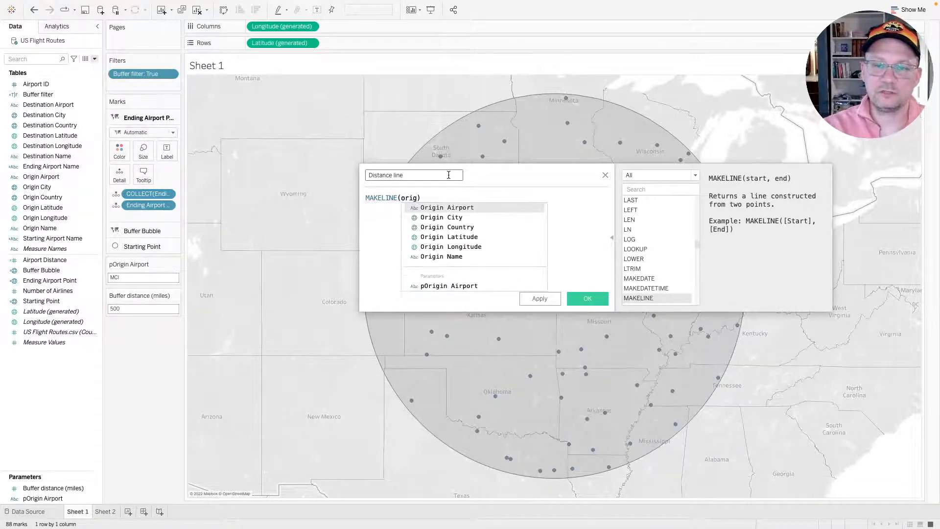
pyautogui.press('Down')
pyautogui.press('Down')
pyautogui.press('Down')
pyautogui.press('Down')
pyautogui.press('Down')
pyautogui.press('Down')
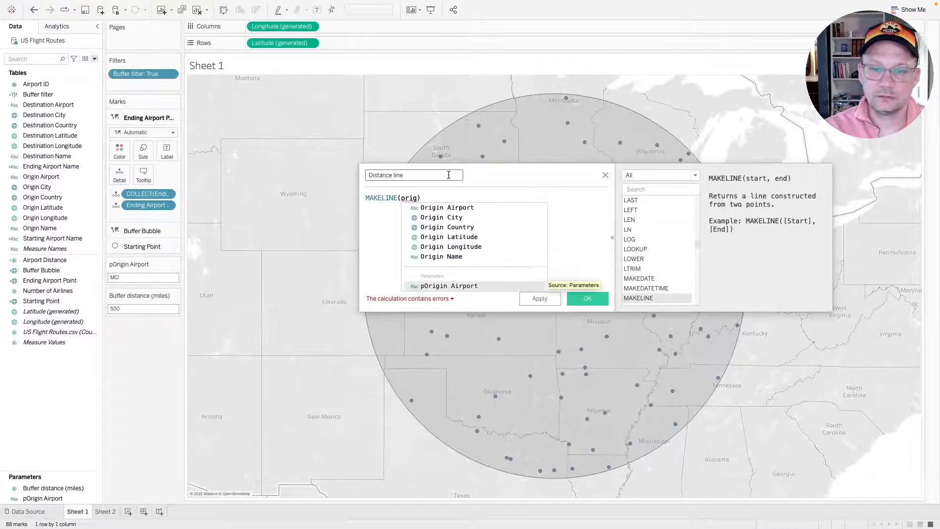
pyautogui.press('Down')
pyautogui.press('Down')
pyautogui.press('Up')
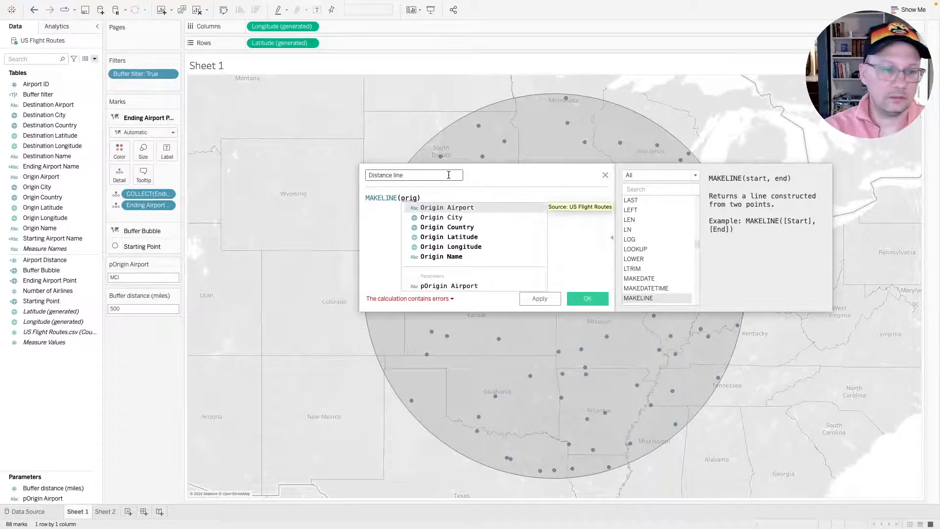
pyautogui.press('BackSpace')
pyautogui.press('BackSpace')
pyautogui.press('BackSpace')
pyautogui.press('BackSpace')
# Complete the Distance line formula as MAKELINE([Starting Point],[Ending Airport Point]) and save the calculated field.
pyautogui.write('star')
pyautogui.press('Down')
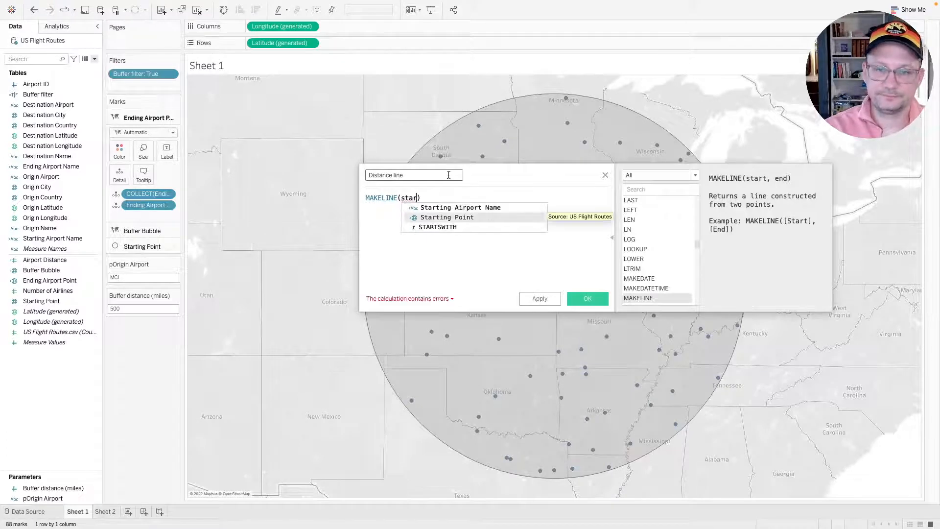
pyautogui.press('Return')
pyautogui.write(',')
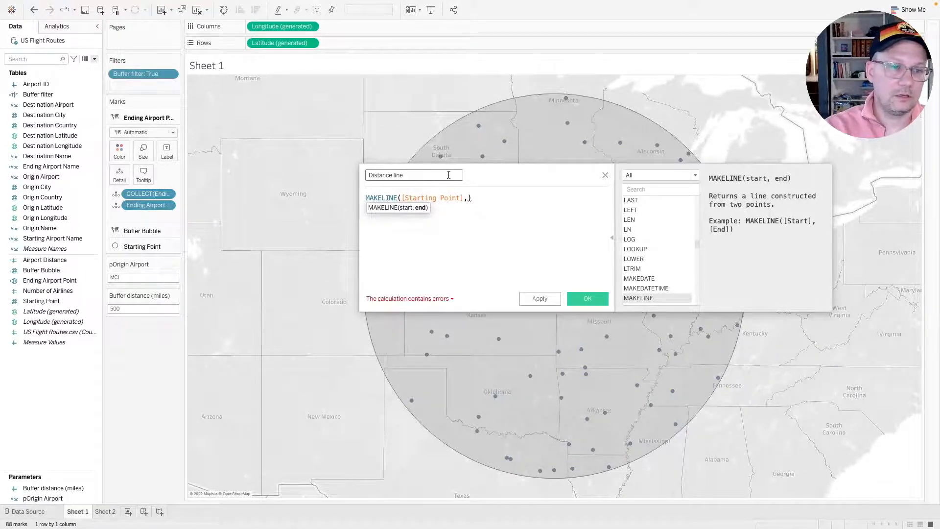
pyautogui.write('end')
pyautogui.press('Down')
pyautogui.press('Down')
pyautogui.press('Return')
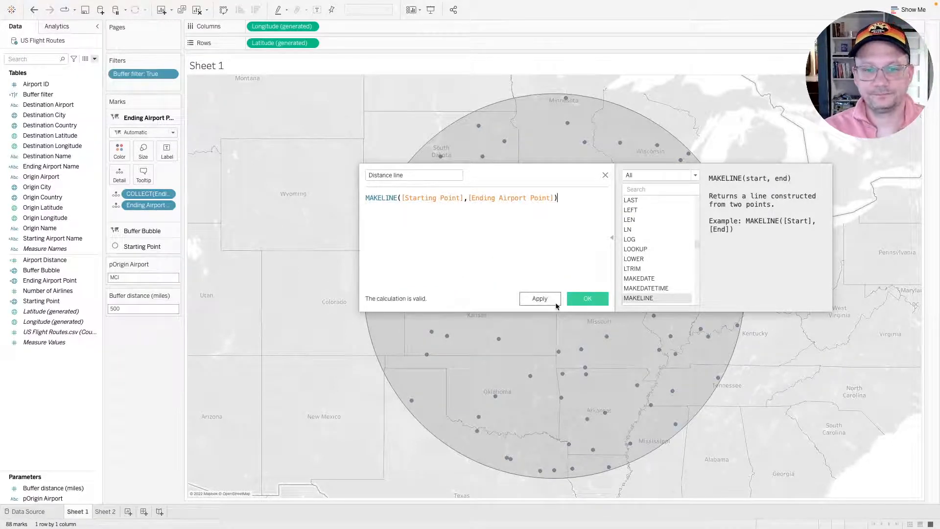
pyautogui.click(587, 298)
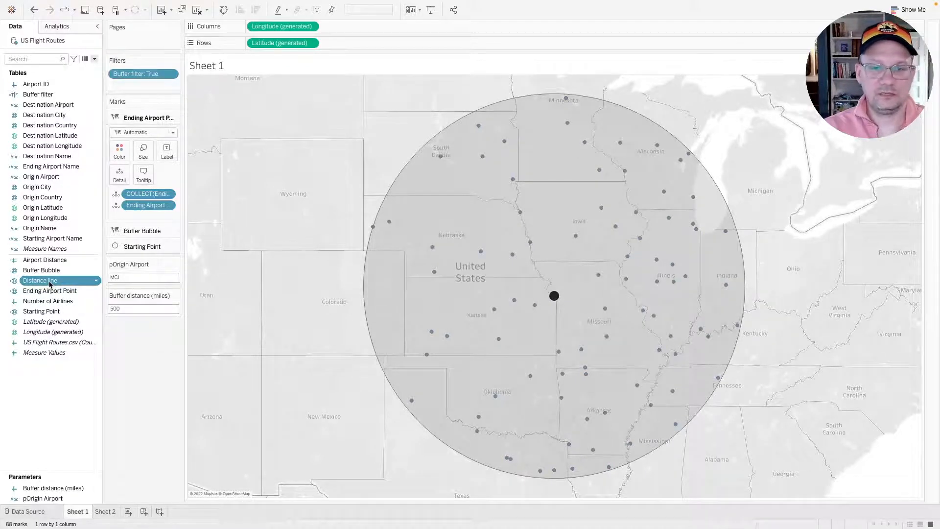
# Add Distance line to the map as a new marks layer with Ending Airport Name as its detail.
pyautogui.moveTo(50, 284)
pyautogui.mouseDown()
pyautogui.moveTo(208, 130)
pyautogui.moveTo(274, 96)
pyautogui.mouseUp()
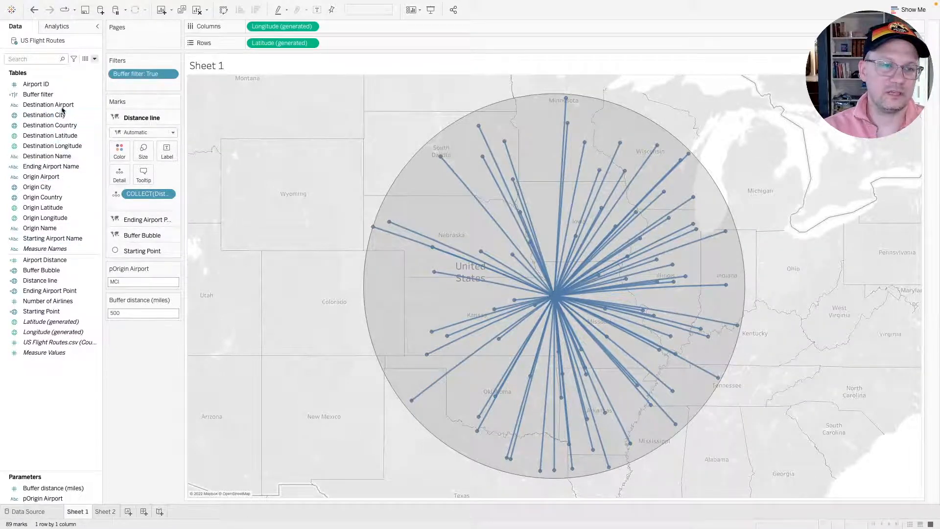
pyautogui.click(42, 157)
pyautogui.click(36, 167)
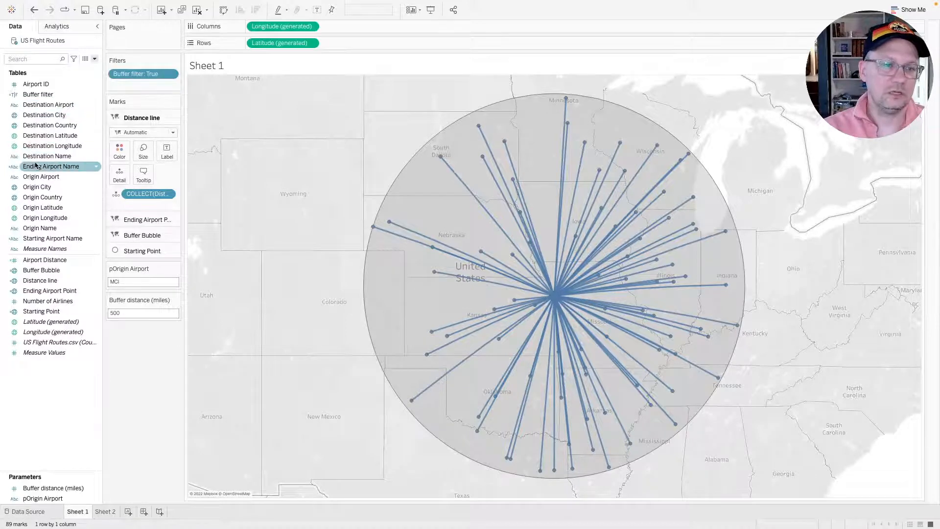
pyautogui.moveTo(35, 166); pyautogui.dragTo(120, 172)
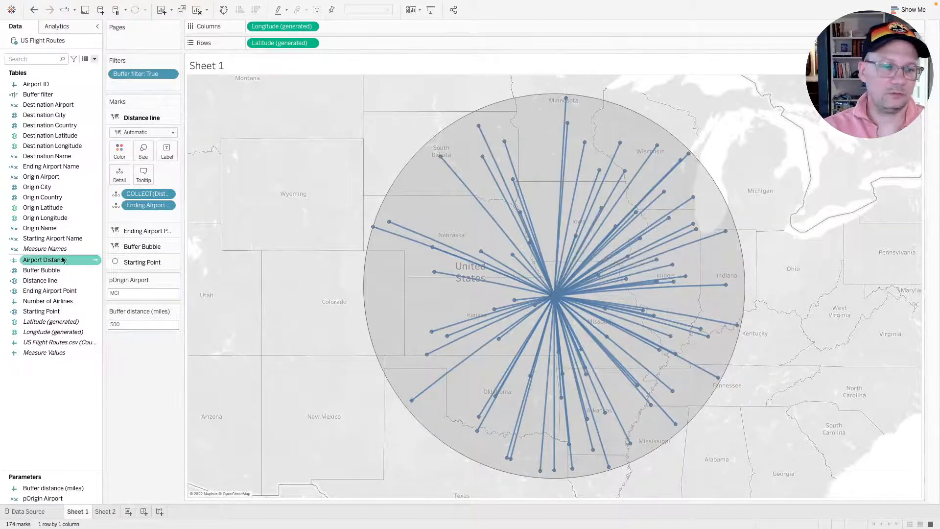
# Add Airport Distance to the Distance line layer's tooltip with Minimum aggregation and check a line's tooltip.
pyautogui.moveTo(56, 261); pyautogui.dragTo(144, 177)
pyautogui.moveTo(501, 199)
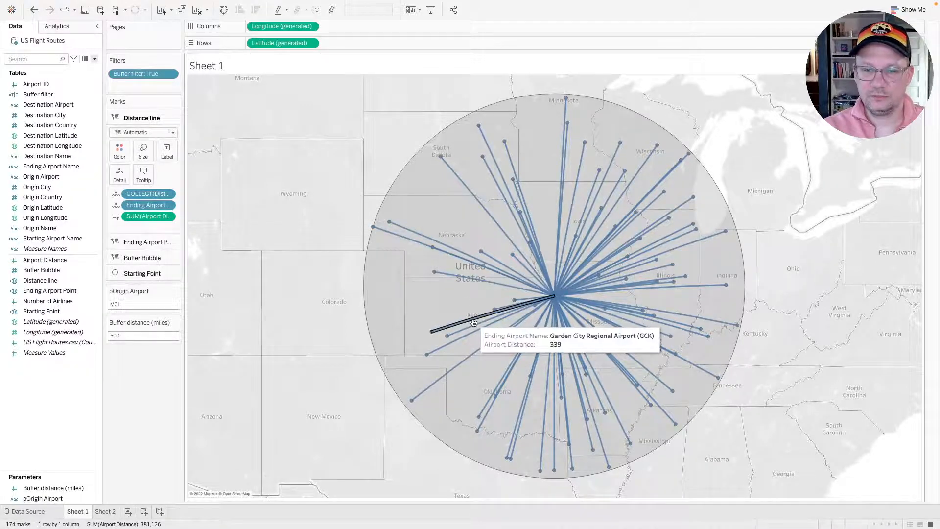
pyautogui.moveTo(481, 336)
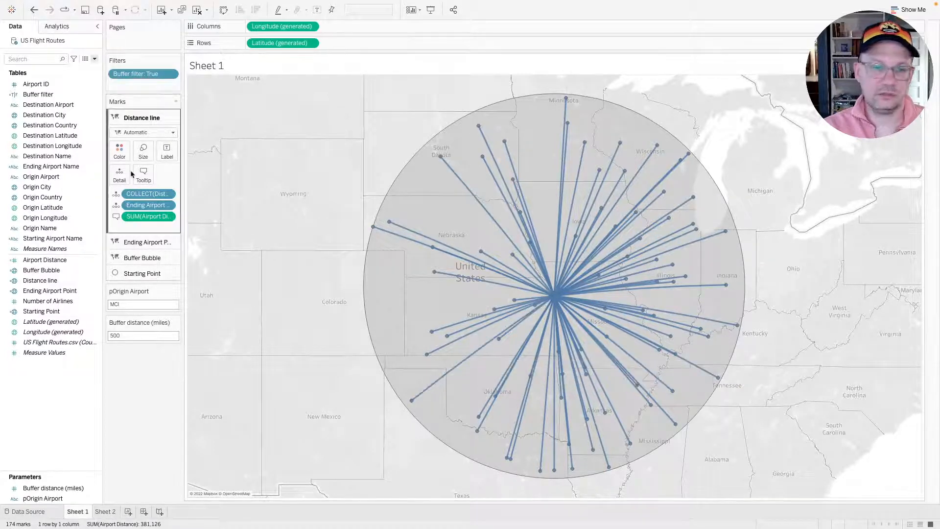
pyautogui.click(167, 217)
pyautogui.moveTo(203, 308)
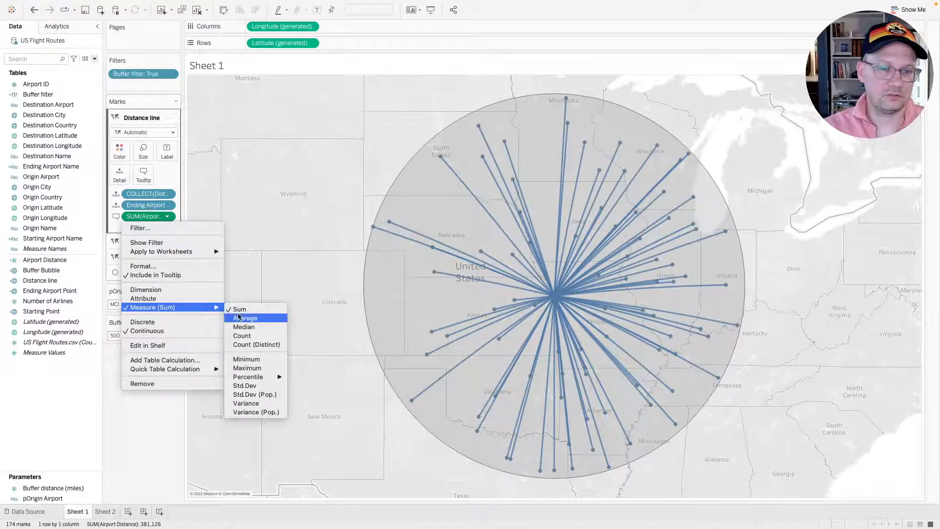
pyautogui.click(254, 360)
pyautogui.moveTo(474, 361)
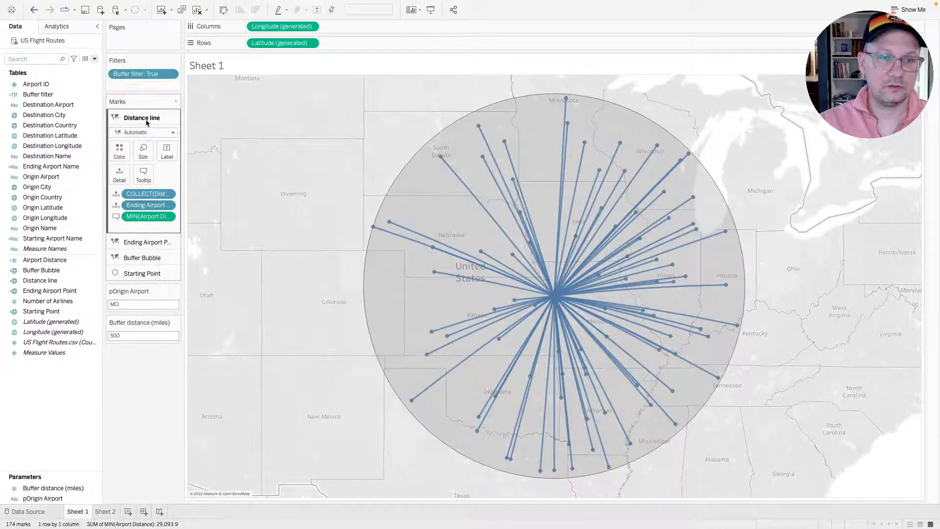
# Color the Distance line layer dark gray and reduce its line size to nearly the minimum.
pyautogui.click(119, 151)
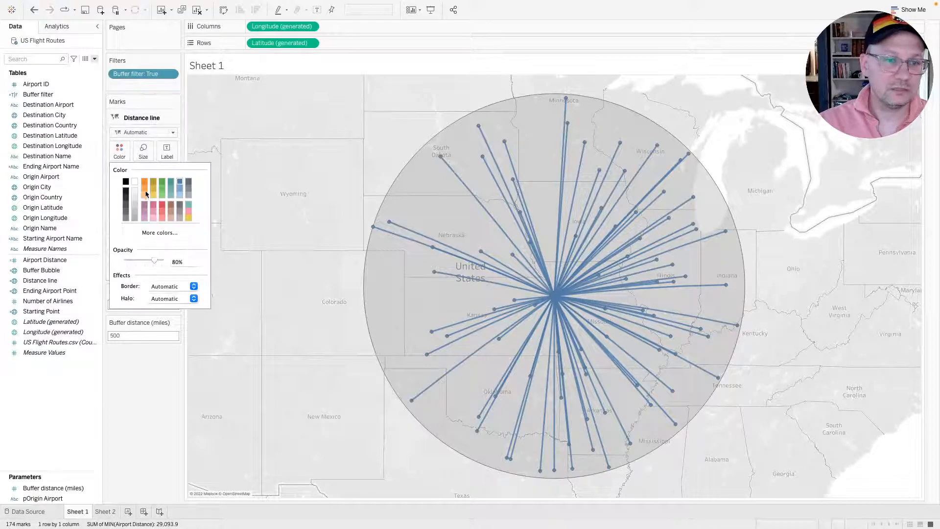
pyautogui.click(125, 213)
pyautogui.click(125, 215)
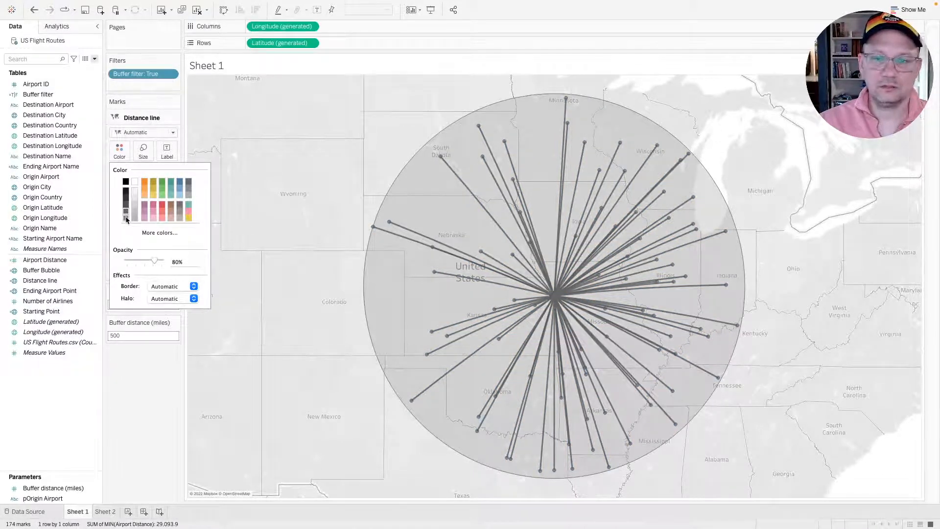
pyautogui.click(146, 154)
pyautogui.click(147, 175)
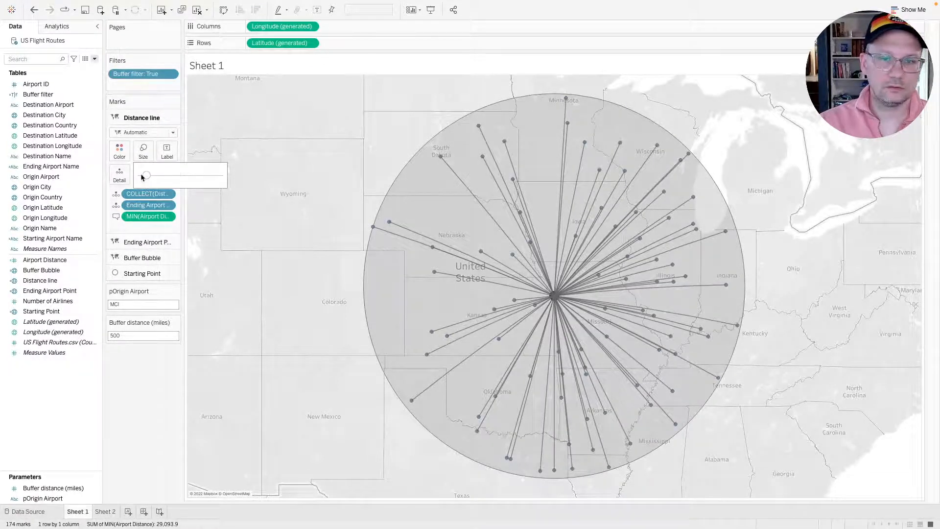
pyautogui.click(143, 176)
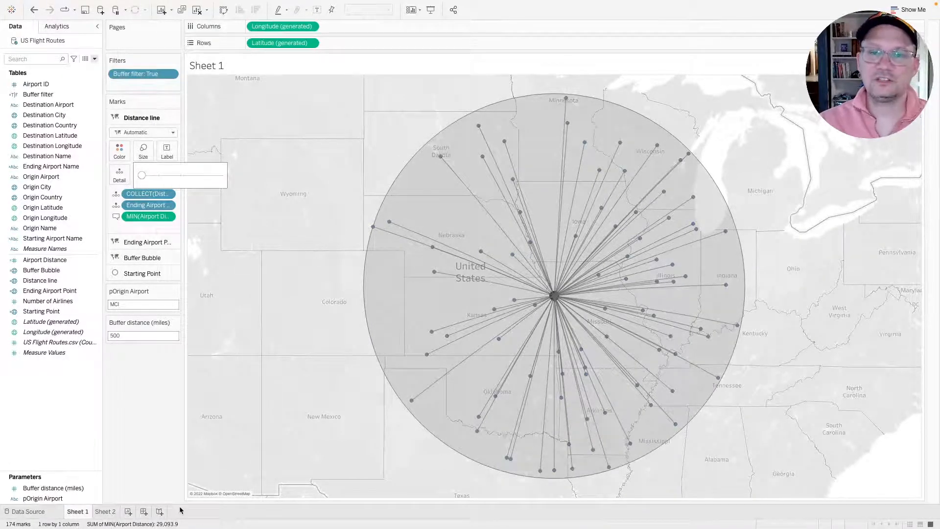
# Set the Ending Airport Point layer's mark type to Square and move the Starting Point layer above all other layers.
pyautogui.click(143, 249)
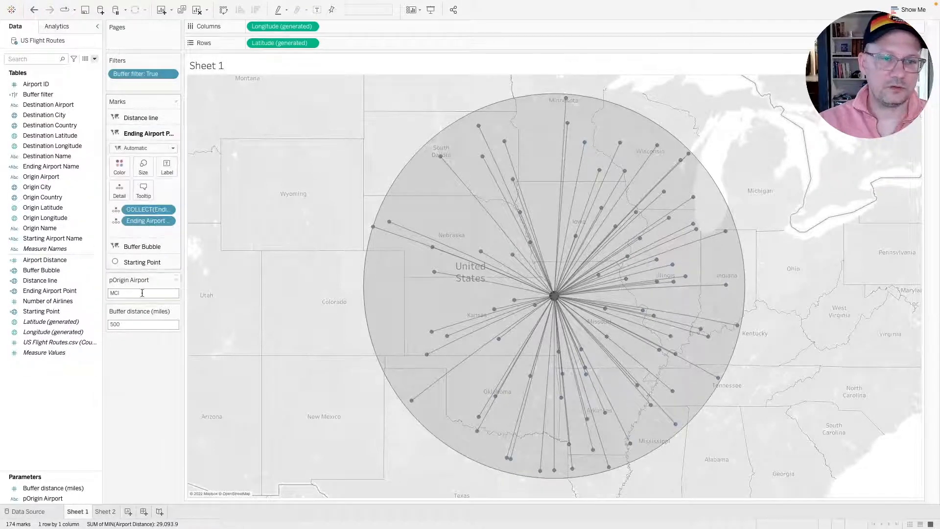
pyautogui.click(140, 148)
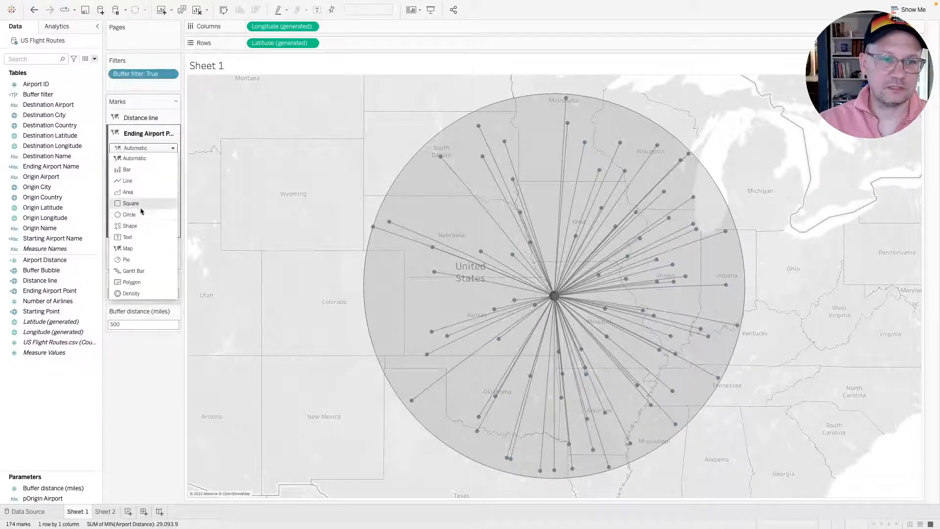
pyautogui.click(143, 203)
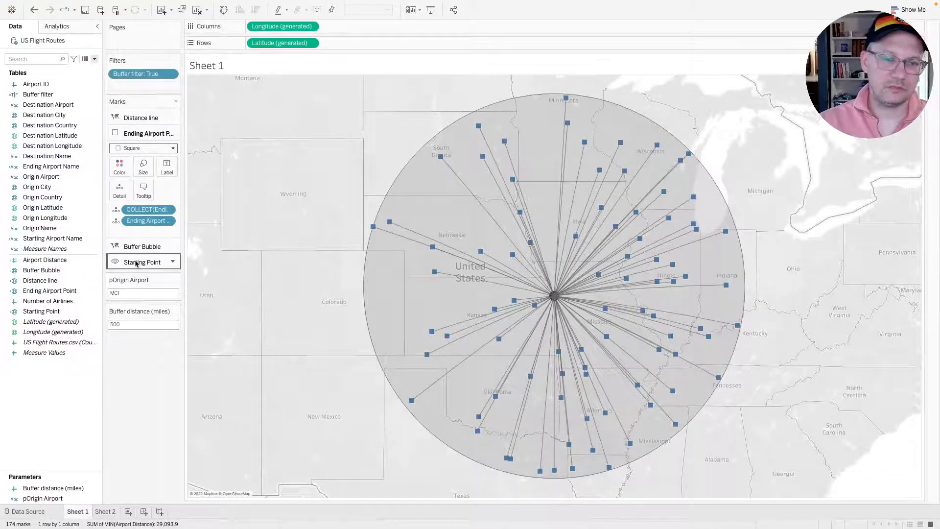
pyautogui.moveTo(136, 263); pyautogui.dragTo(139, 116)
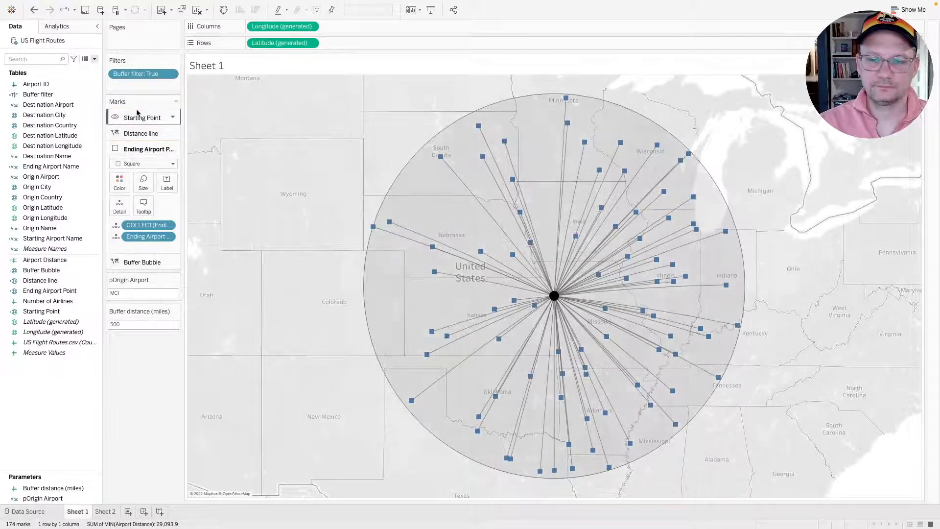
pyautogui.moveTo(559, 302)
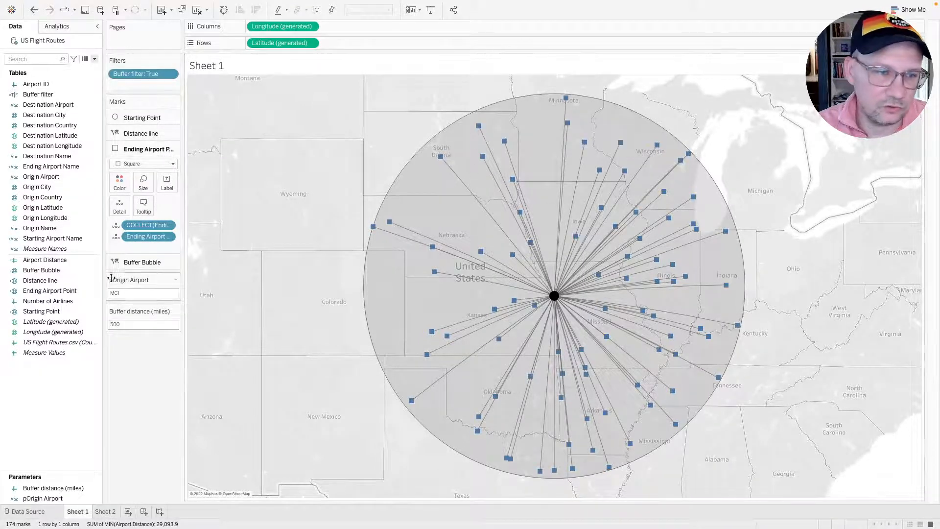
# Set the default aggregation of the Airport Distance field to Minimum.
pyautogui.click(54, 261)
pyautogui.moveTo(55, 261)
pyautogui.mouseDown()
pyautogui.moveTo(143, 224)
pyautogui.moveTo(52, 265)
pyautogui.mouseUp()
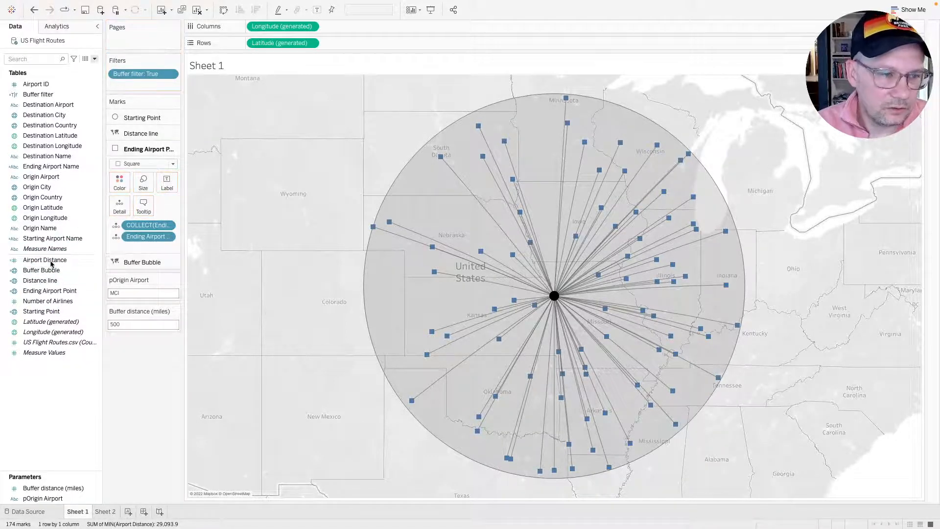
pyautogui.rightClick(51, 264)
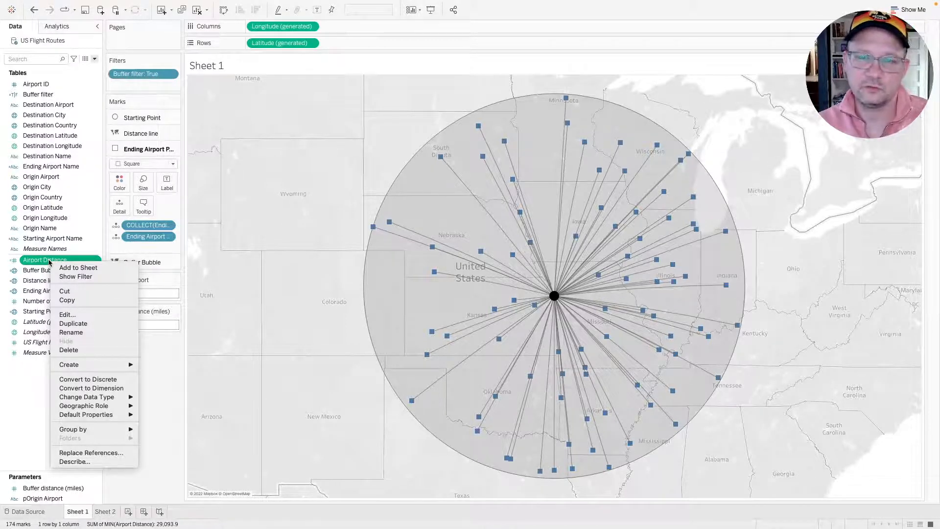
pyautogui.moveTo(76, 416)
pyautogui.moveTo(171, 446)
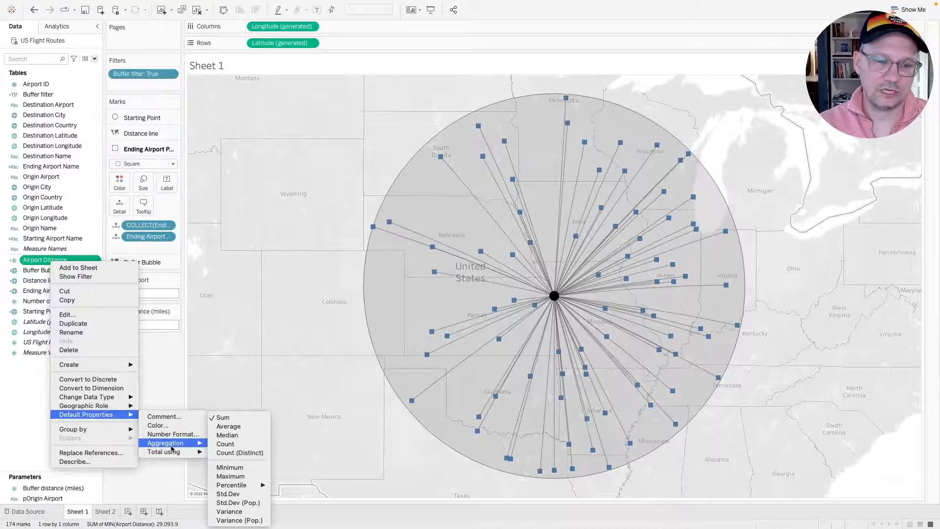
pyautogui.click(230, 467)
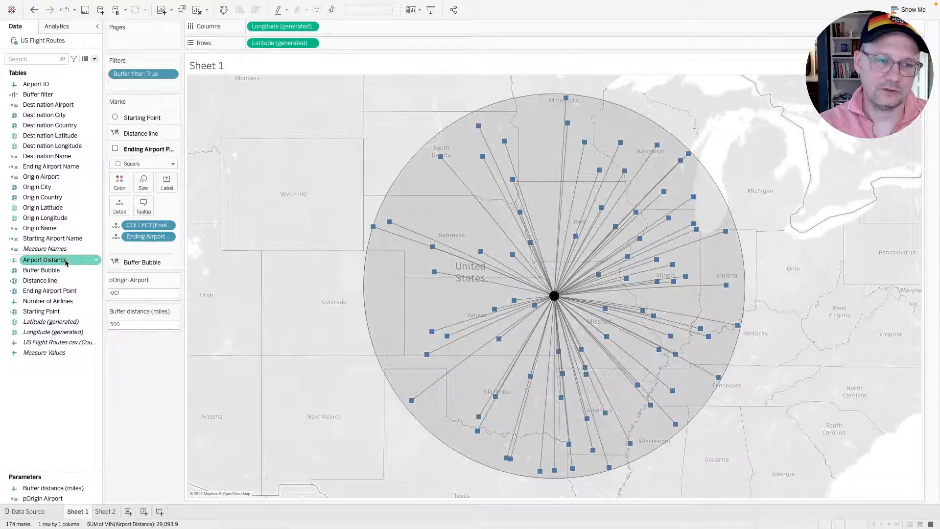
# Add Airport Distance to the Ending Airport Point layer's tooltip and check the tooltip of a destination airport.
pyautogui.moveTo(36, 262); pyautogui.dragTo(149, 210)
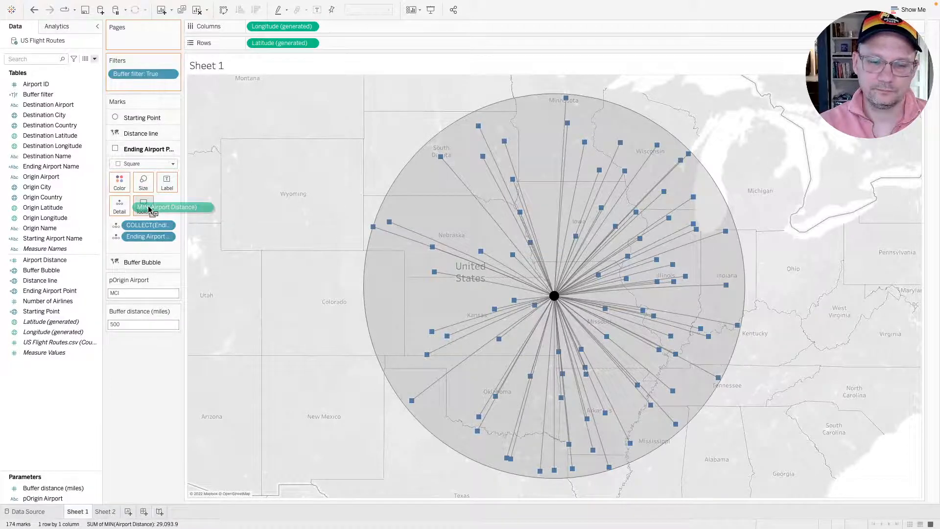
pyautogui.moveTo(150, 209); pyautogui.dragTo(148, 209)
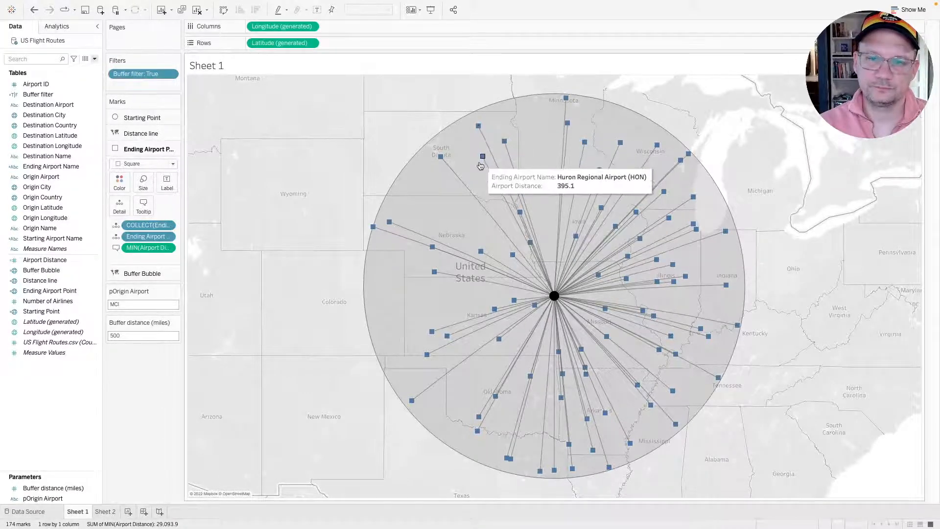
pyautogui.moveTo(465, 185)
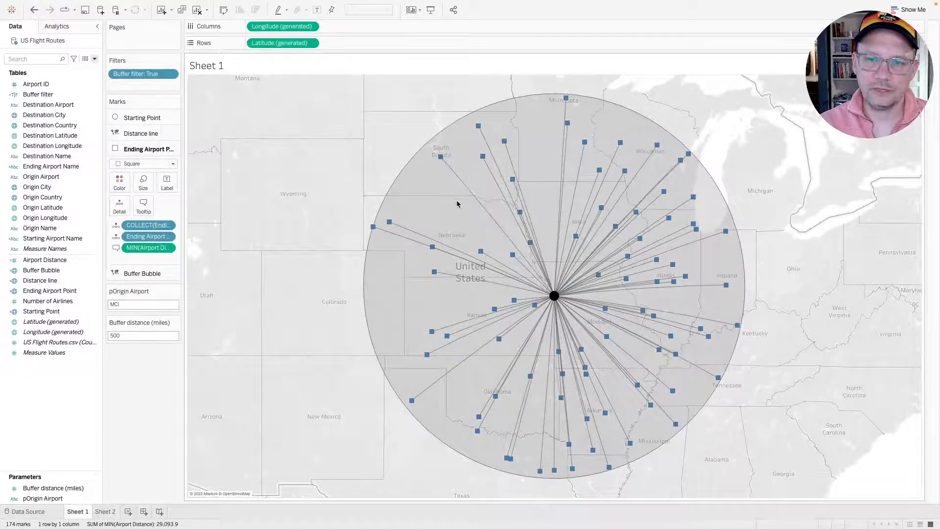
pyautogui.moveTo(441, 251)
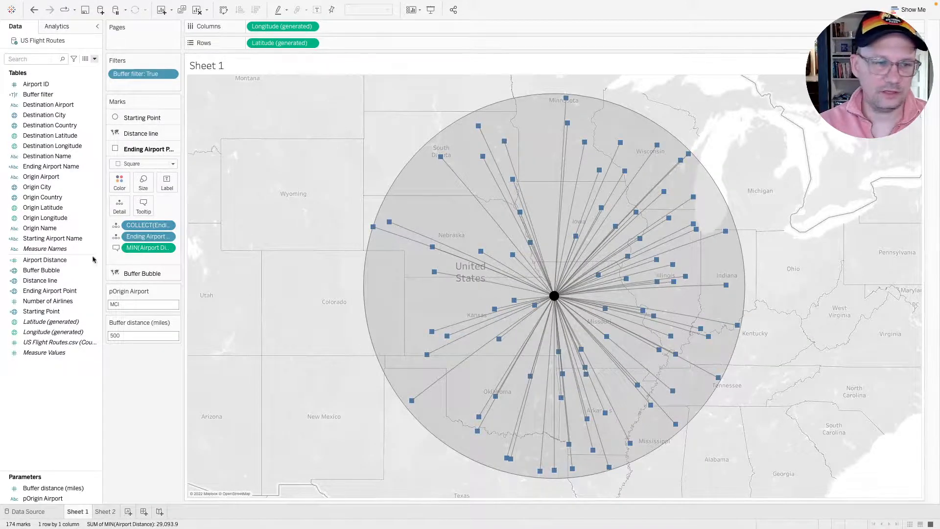
# Set the default number format of Airport Distance to Number (Custom) with 0 decimal places.
pyautogui.rightClick(58, 261)
pyautogui.moveTo(106, 434)
pyautogui.moveTo(110, 415)
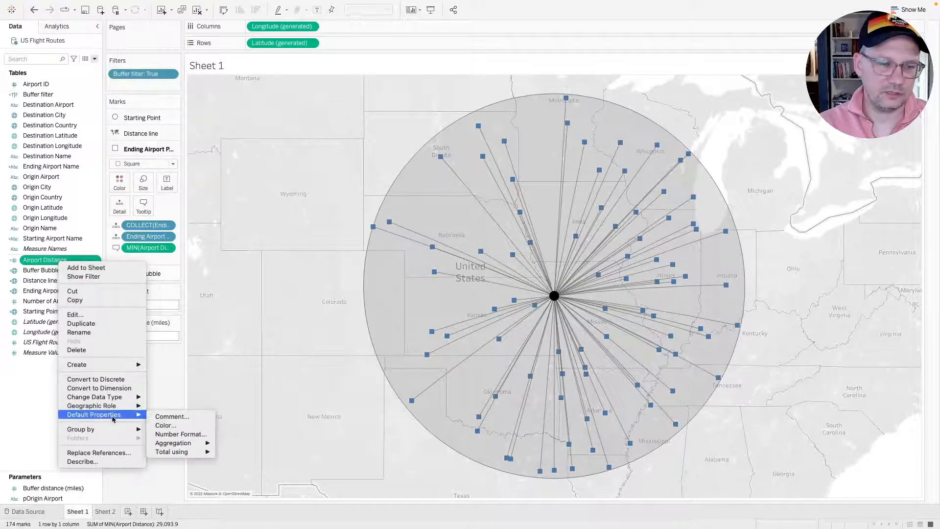
pyautogui.moveTo(178, 442)
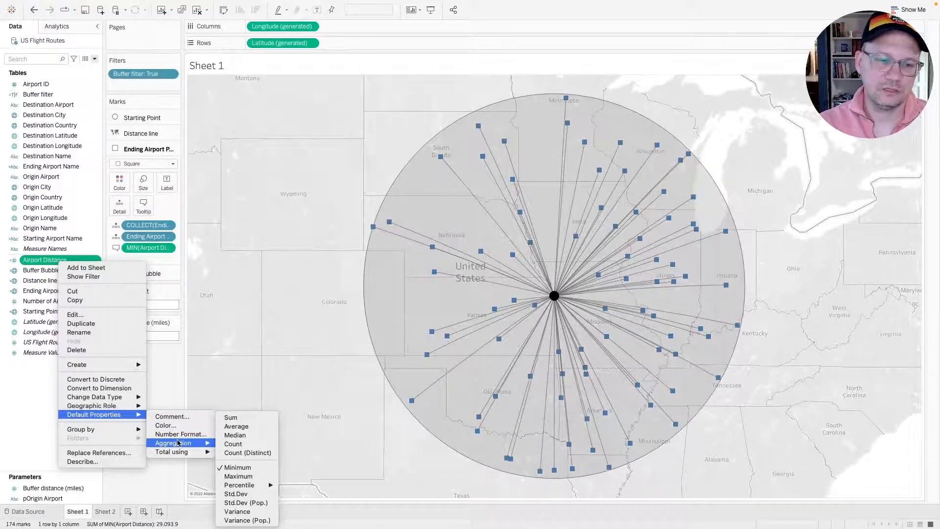
pyautogui.click(177, 434)
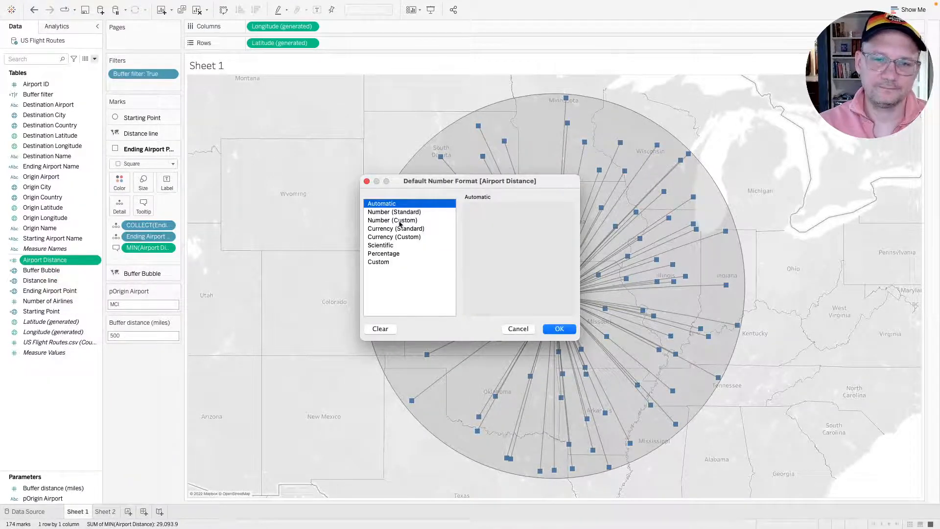
pyautogui.click(397, 220)
pyautogui.click(494, 224)
pyautogui.click(494, 223)
pyautogui.click(494, 222)
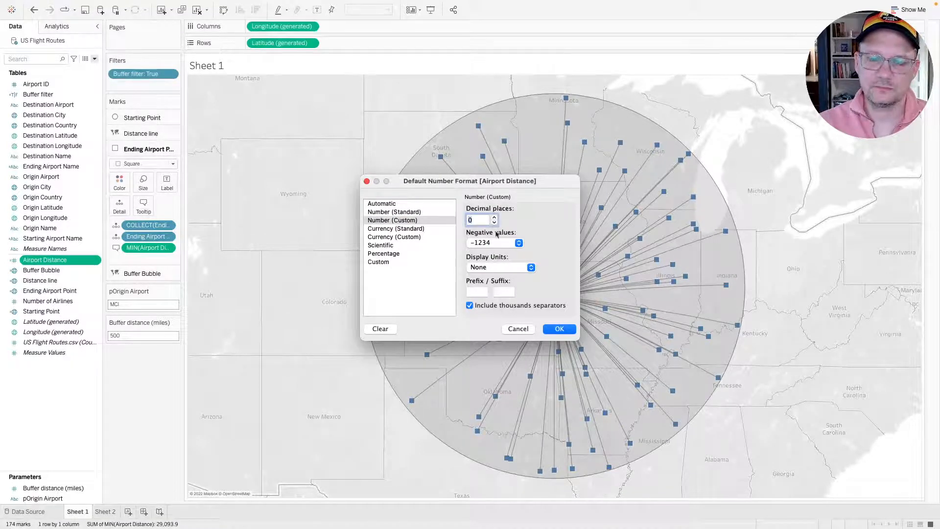
pyautogui.click(558, 329)
pyautogui.moveTo(515, 364)
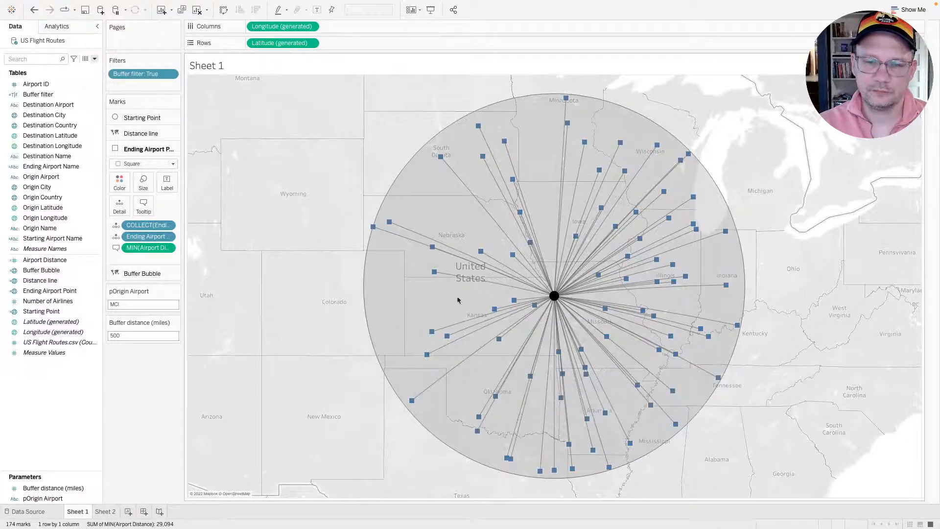
pyautogui.click(143, 206)
pyautogui.moveTo(486, 215); pyautogui.dragTo(329, 202)
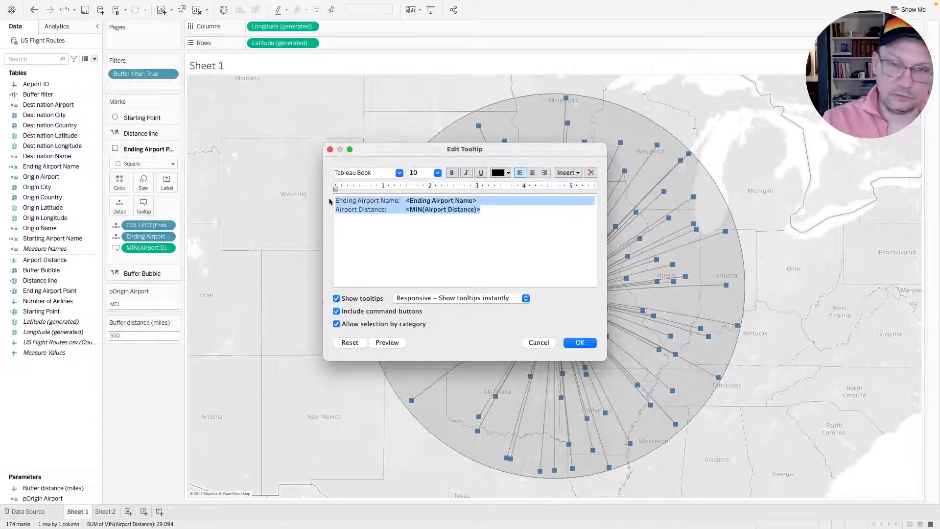
pyautogui.click(539, 342)
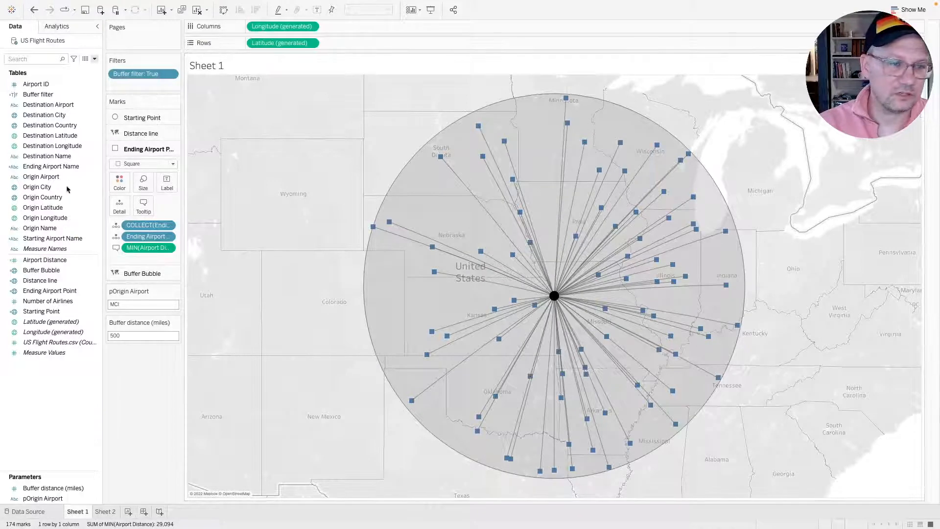
# Add Starting Airport Name to the Ending Airport Point tooltip and replace its text with "<ATTR(Starting Airport Name)> is <MIN(Airport Distance)> from".
pyautogui.moveTo(43, 240); pyautogui.dragTo(141, 206)
pyautogui.click(143, 205)
pyautogui.press('super+a')
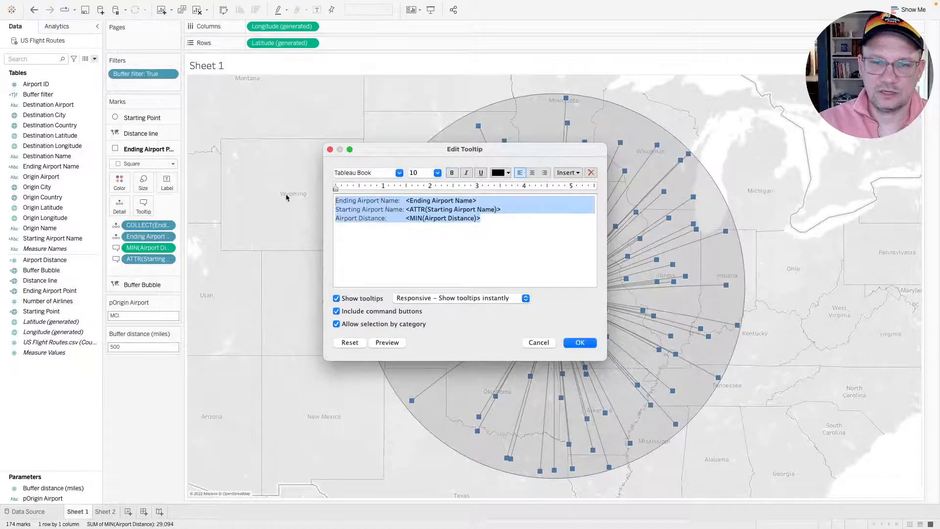
pyautogui.click(568, 172)
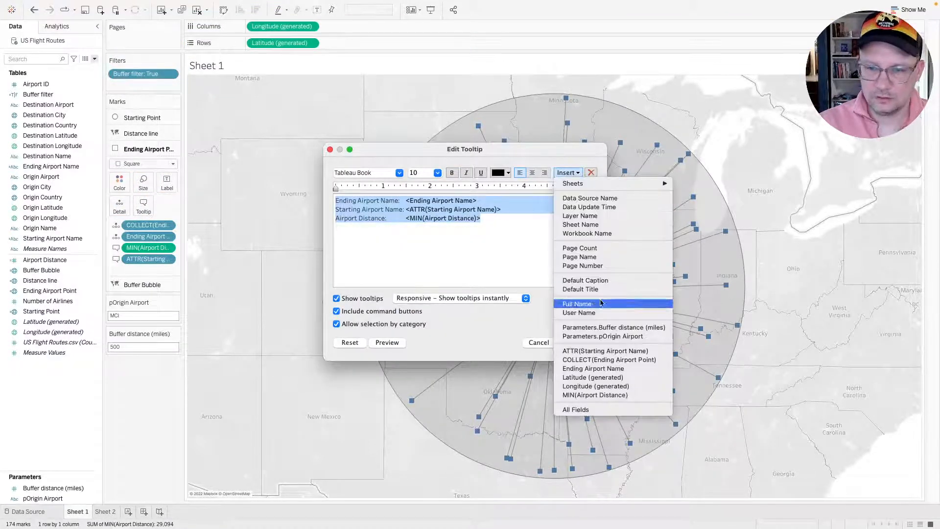
pyautogui.click(602, 351)
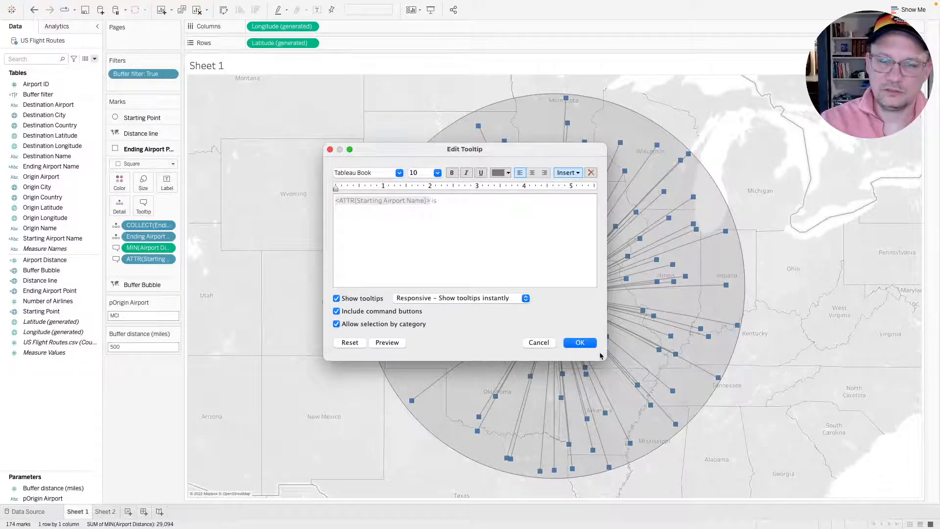
pyautogui.click(567, 172)
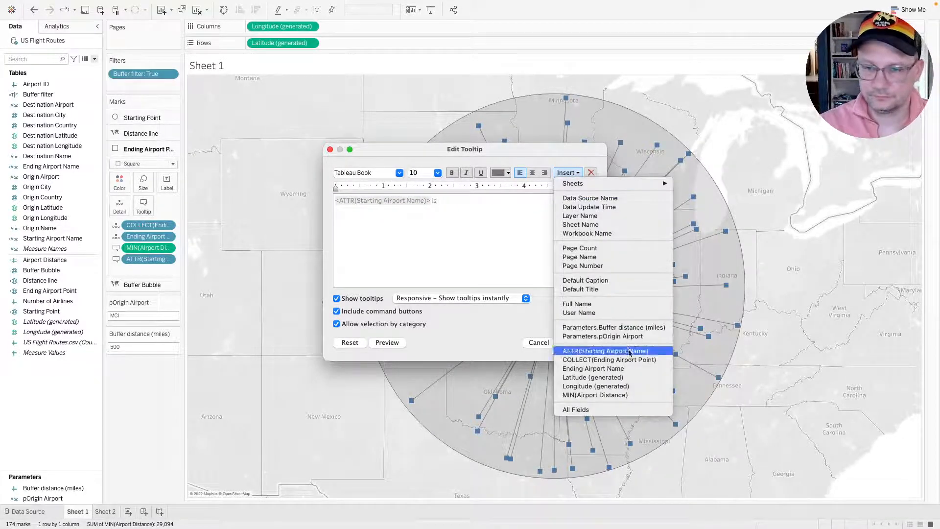
pyautogui.click(620, 395)
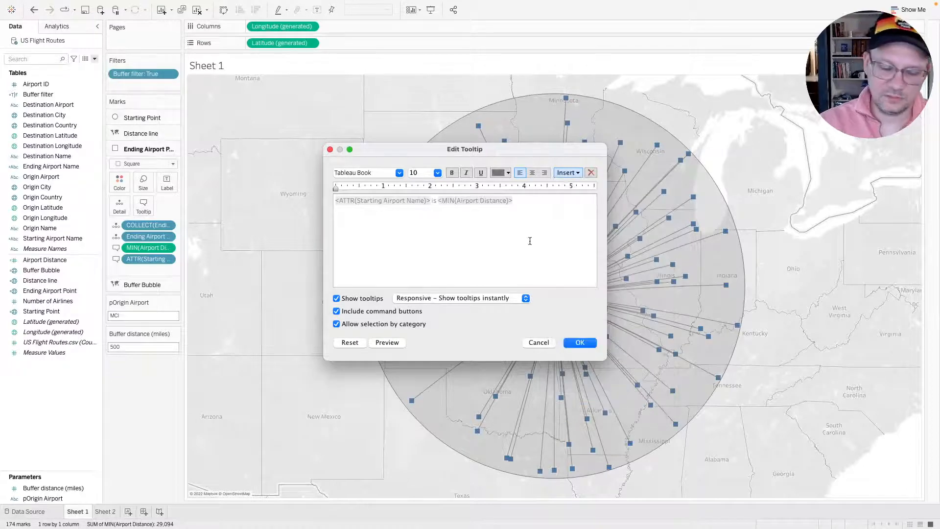
pyautogui.write('from')
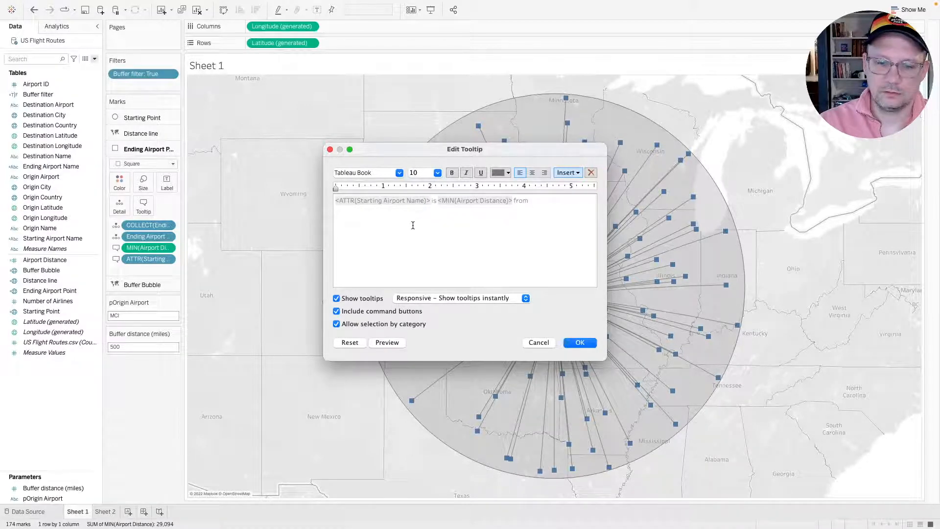
# Reword the tooltip as "<Ending Airport Name> is <MIN(Airport Distance)> miles away from <ATTR(Starting Airport Name)>".
pyautogui.doubleClick(399, 201)
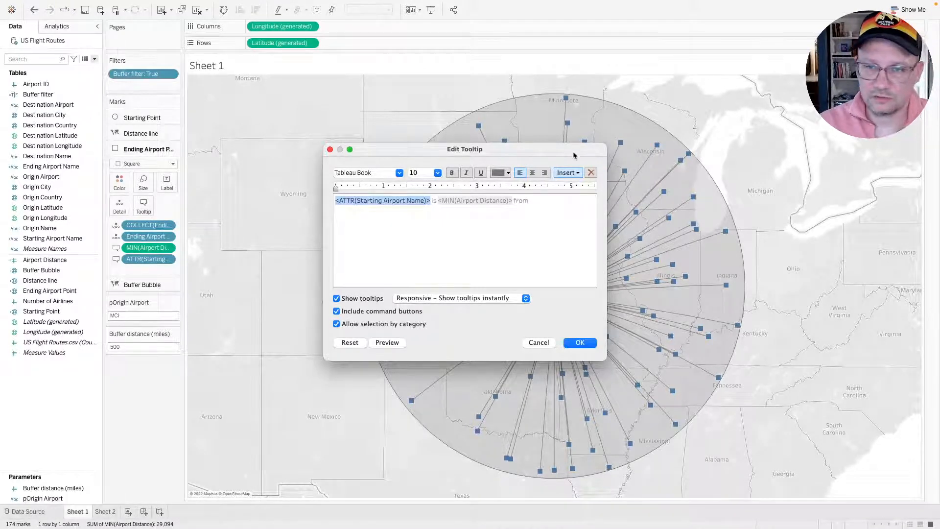
pyautogui.click(575, 174)
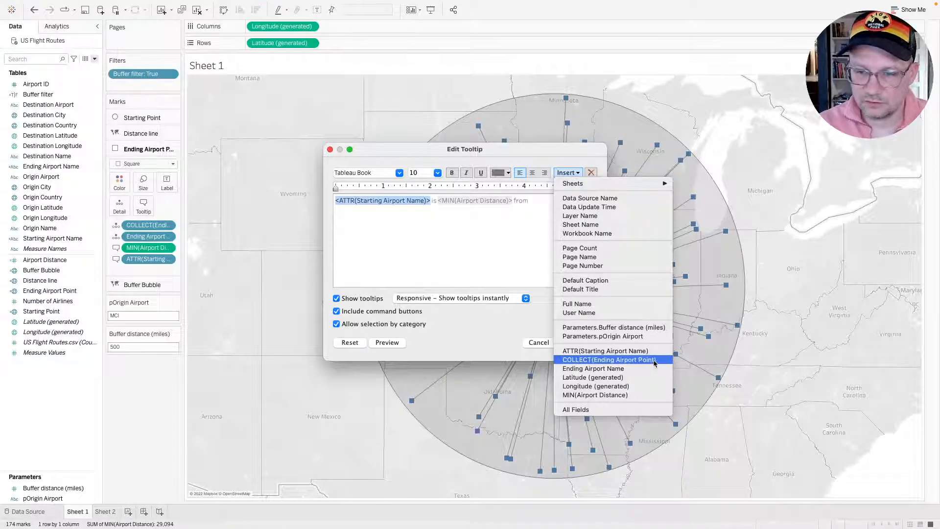
pyautogui.click(609, 369)
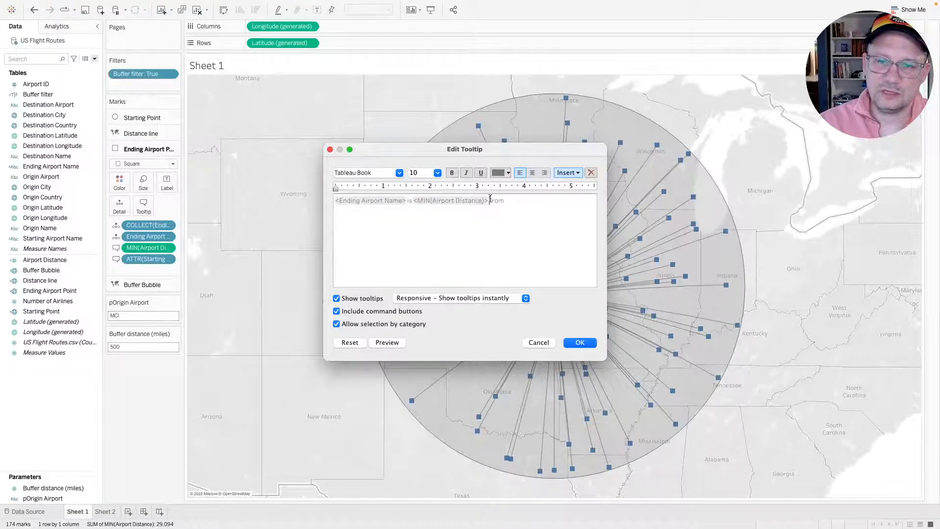
pyautogui.write('miles ')
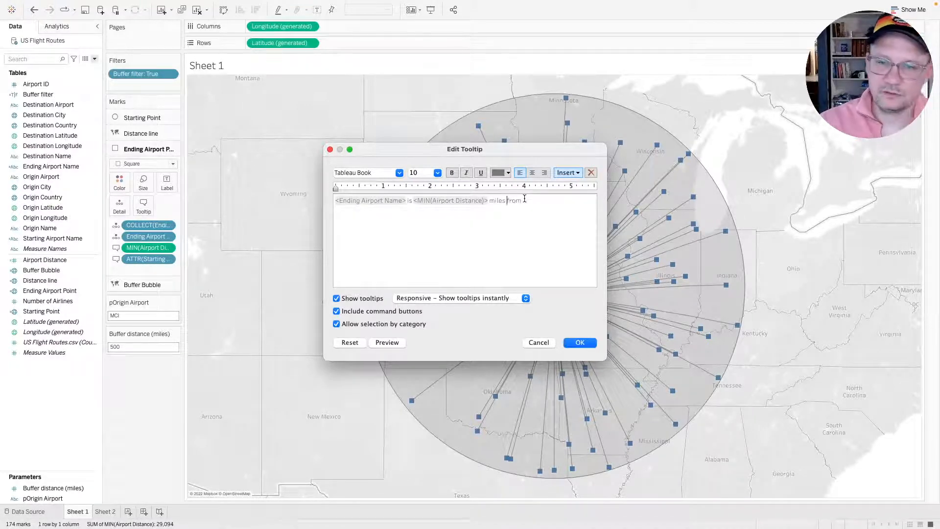
pyautogui.write('away')
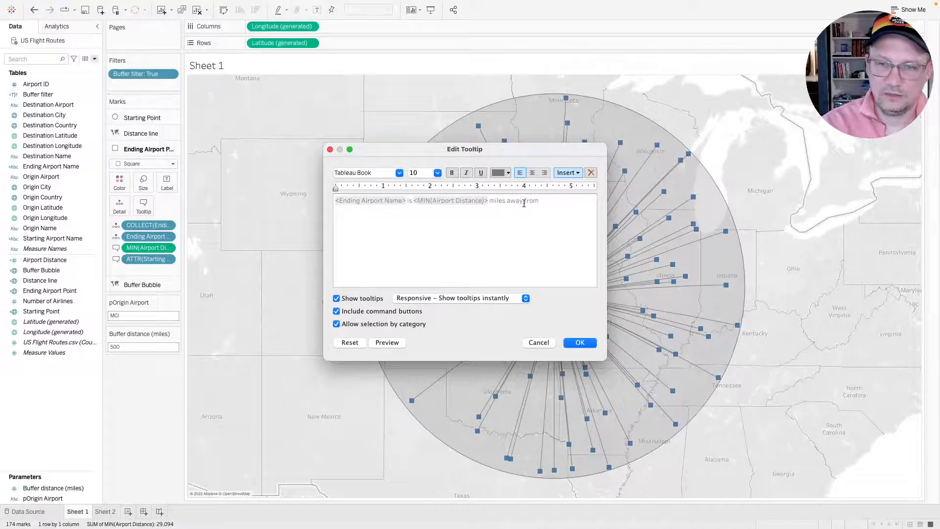
pyautogui.click(523, 202)
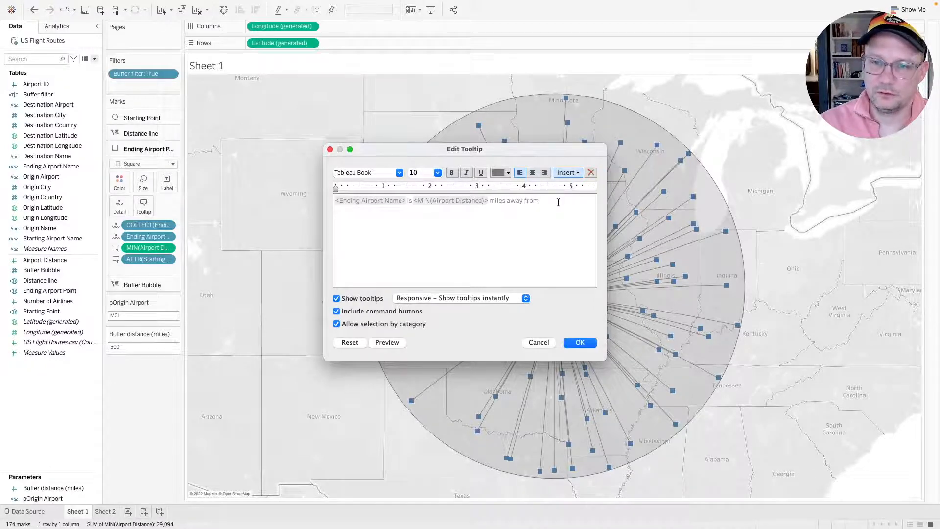
pyautogui.click(567, 172)
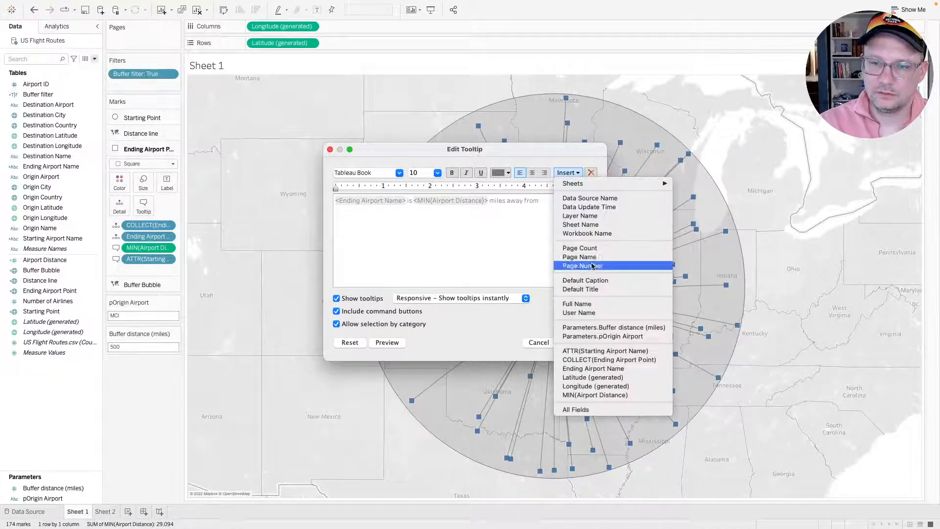
pyautogui.click(623, 352)
# Color the whole tooltip text black and make the ending airport, distance and starting airport fields bold.
pyautogui.tripleClick(391, 211)
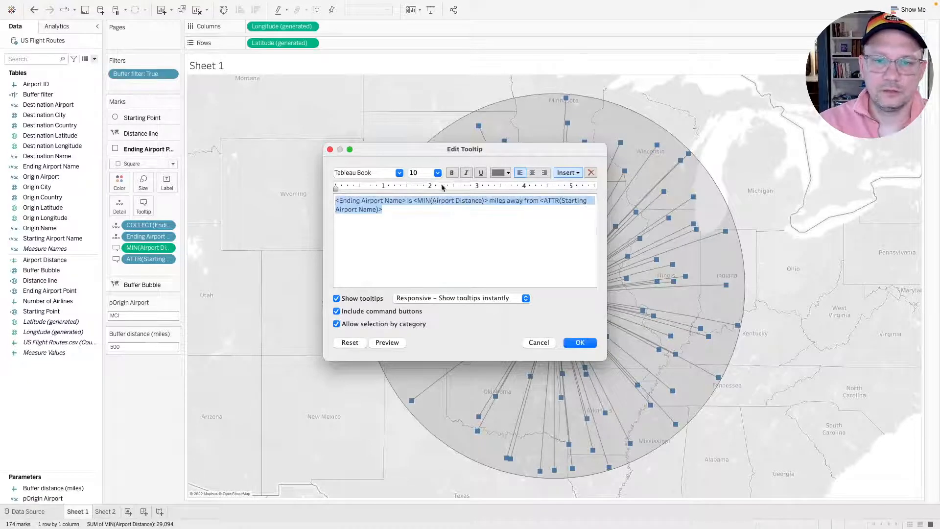
pyautogui.click(500, 173)
pyautogui.click(497, 185)
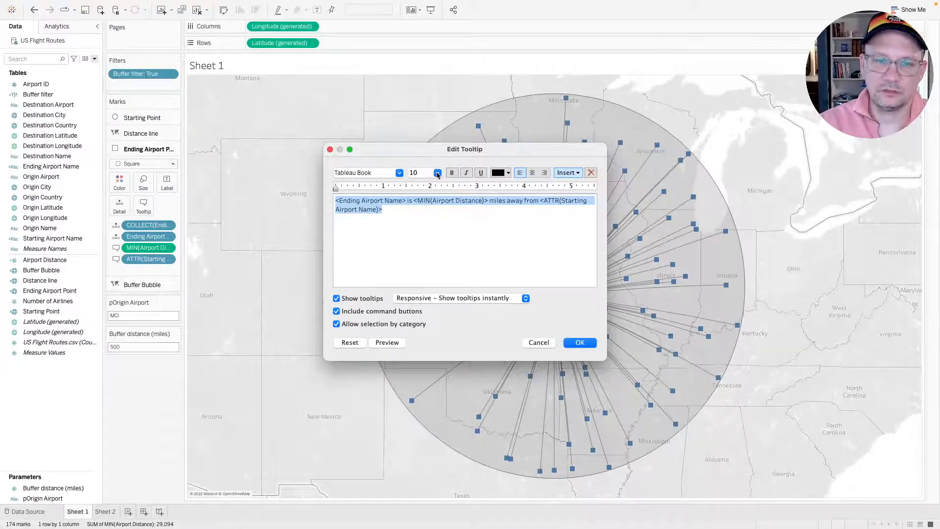
pyautogui.doubleClick(381, 203)
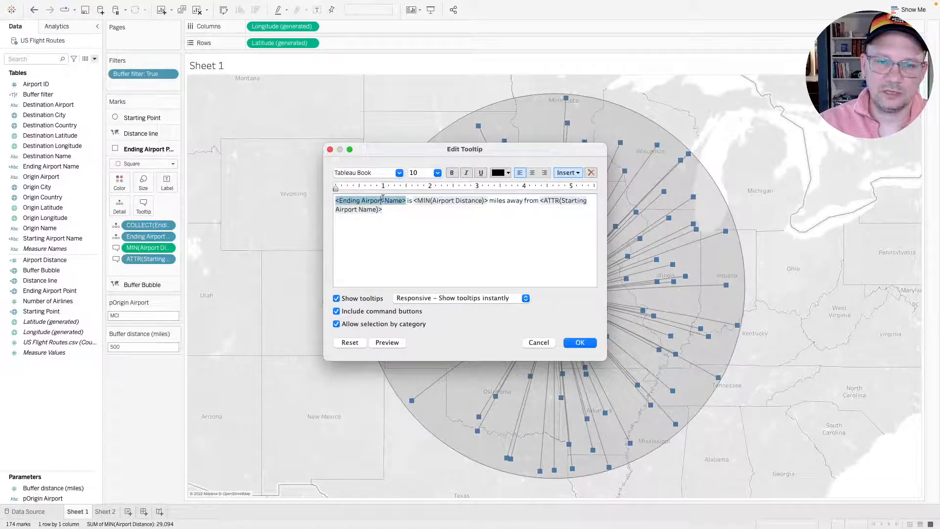
pyautogui.click(452, 174)
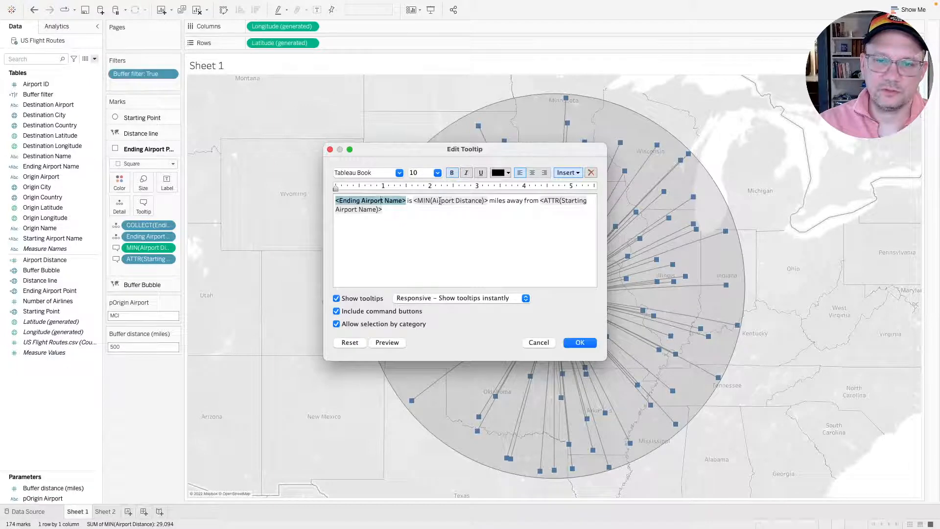
pyautogui.doubleClick(439, 201)
pyautogui.doubleClick(549, 201)
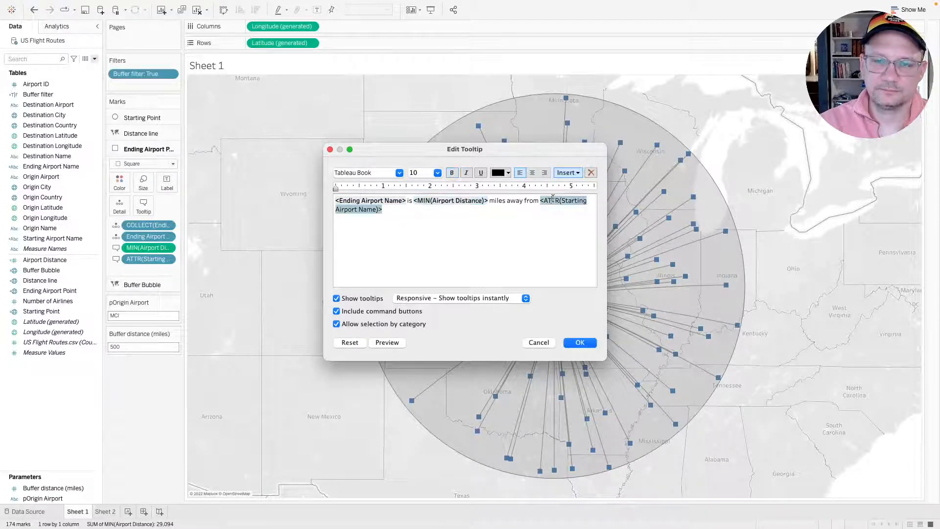
pyautogui.click(452, 173)
pyautogui.click(474, 219)
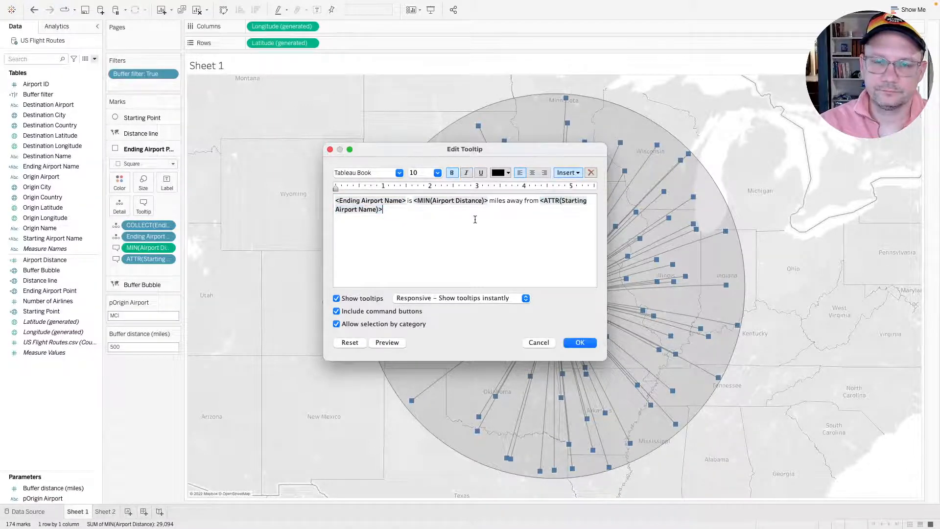
# Turn off command buttons and selection by category for the Ending Airport Point tooltip and apply the tooltip changes.
pyautogui.click(337, 310)
pyautogui.click(360, 324)
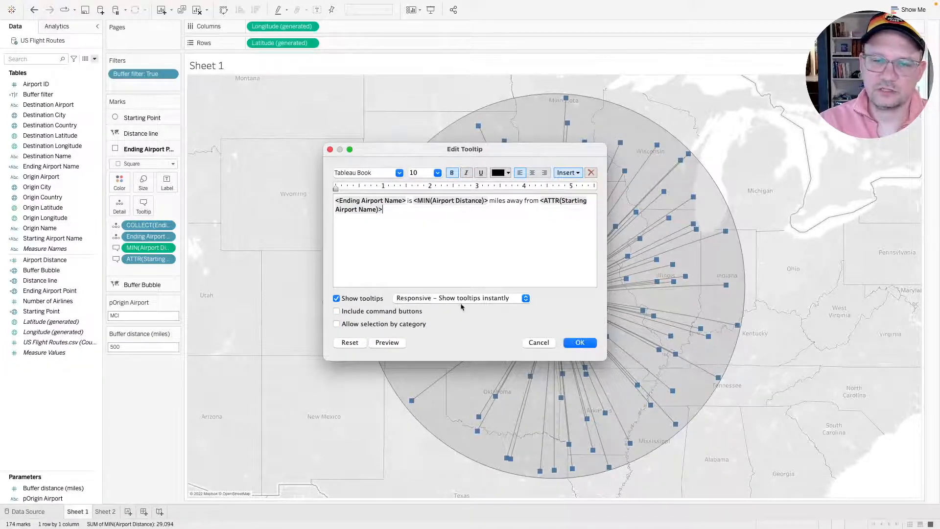
pyautogui.click(587, 345)
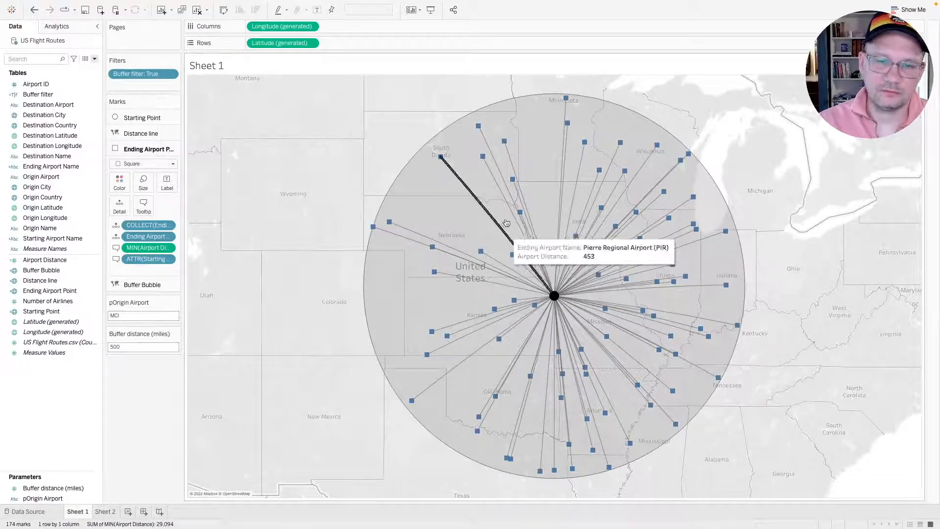
# Copy the full formatted tooltip text of the Ending Airport Point layer.
pyautogui.click(143, 205)
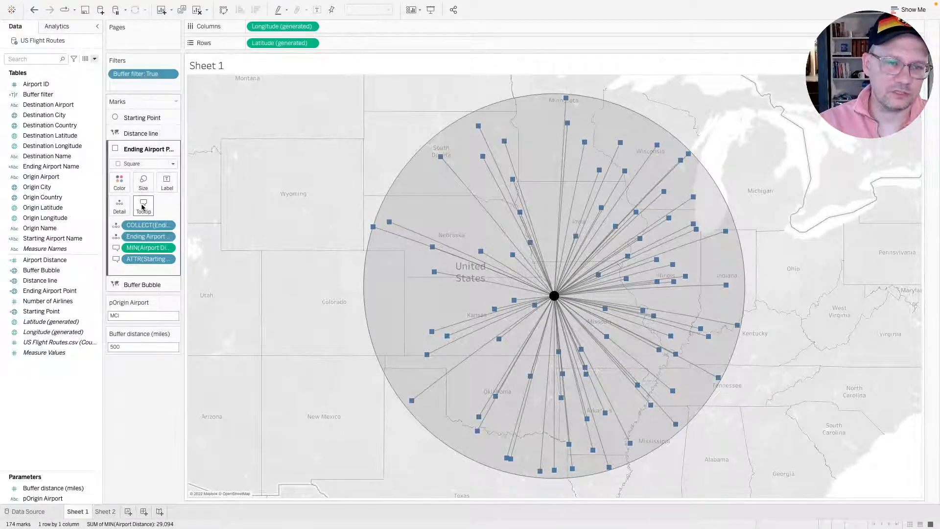
pyautogui.press('super+a')
pyautogui.press('super+c')
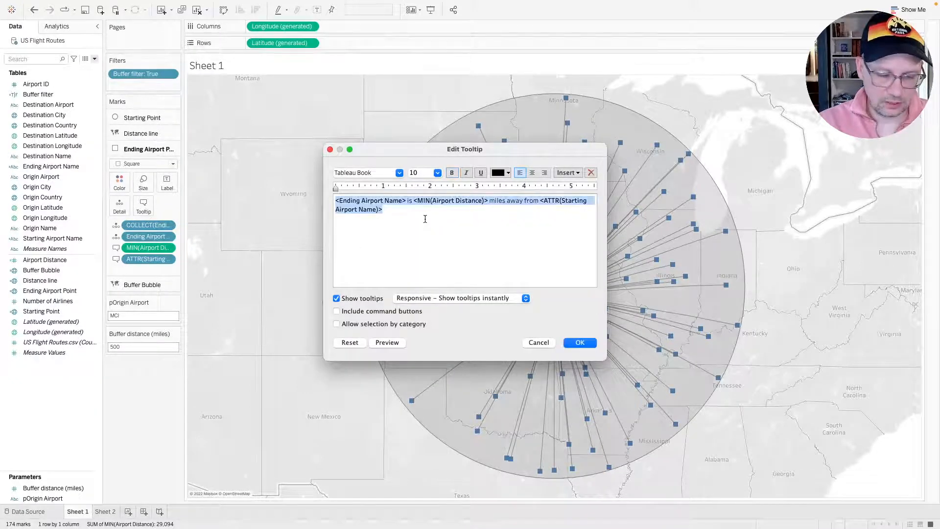
pyautogui.click(577, 342)
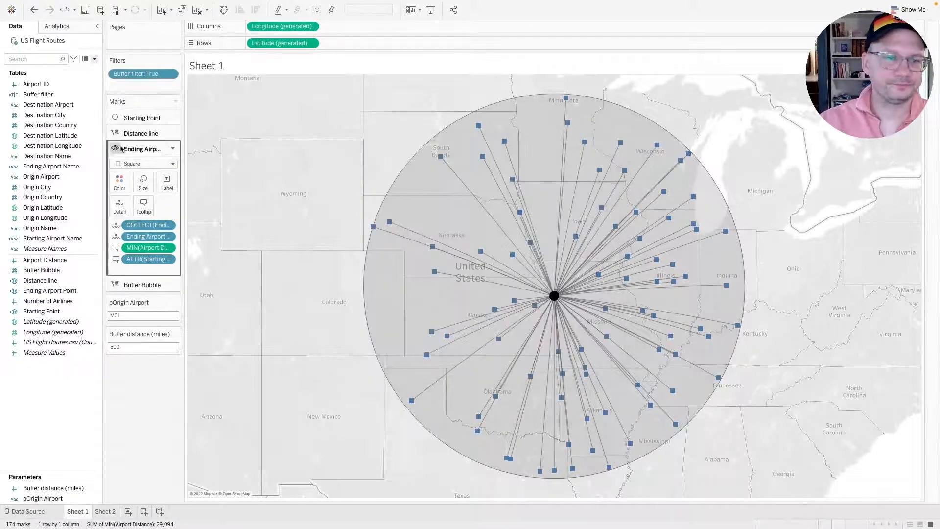
# Add Starting Airport Name to the Distance line layer's tooltip and replace its text with the copied Ending Airport Point tooltip.
pyautogui.click(141, 132)
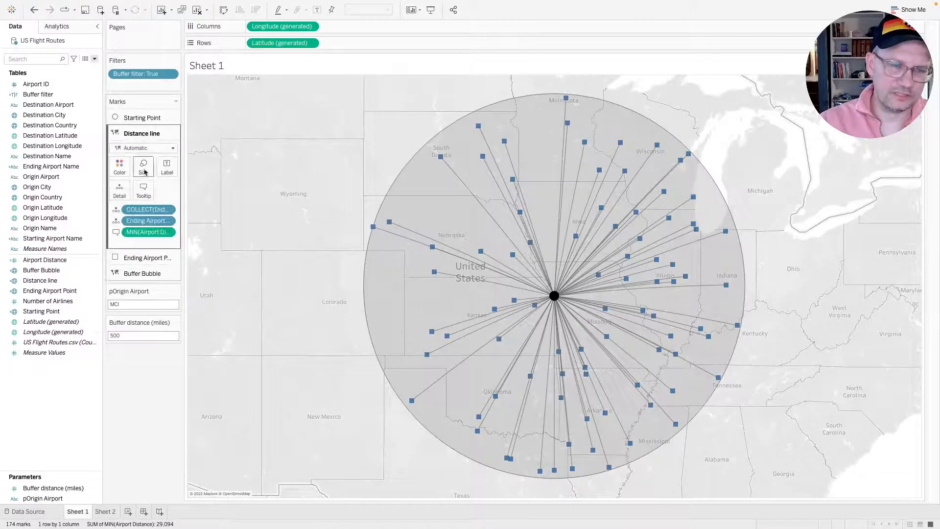
pyautogui.click(54, 239)
pyautogui.moveTo(54, 240); pyautogui.dragTo(141, 193)
pyautogui.click(140, 194)
pyautogui.press('super+a')
pyautogui.press('super+v')
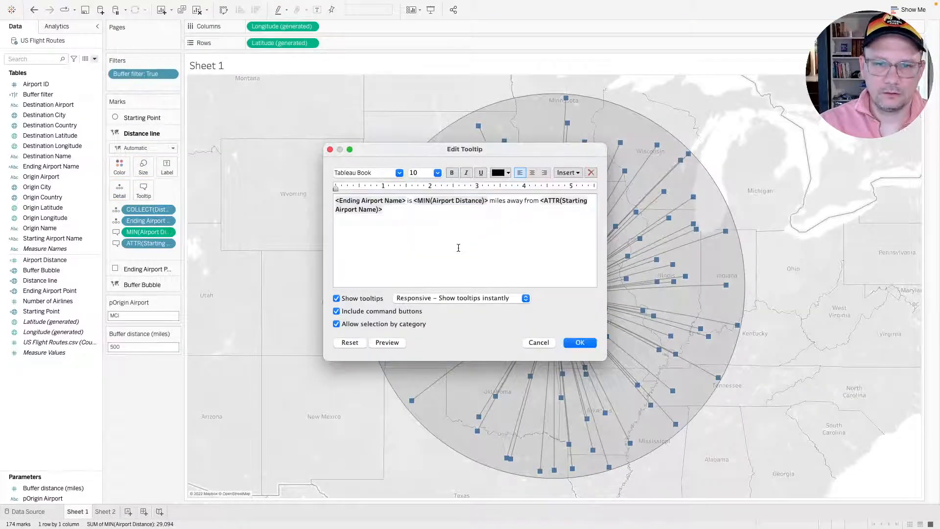
pyautogui.click(573, 345)
pyautogui.moveTo(524, 343)
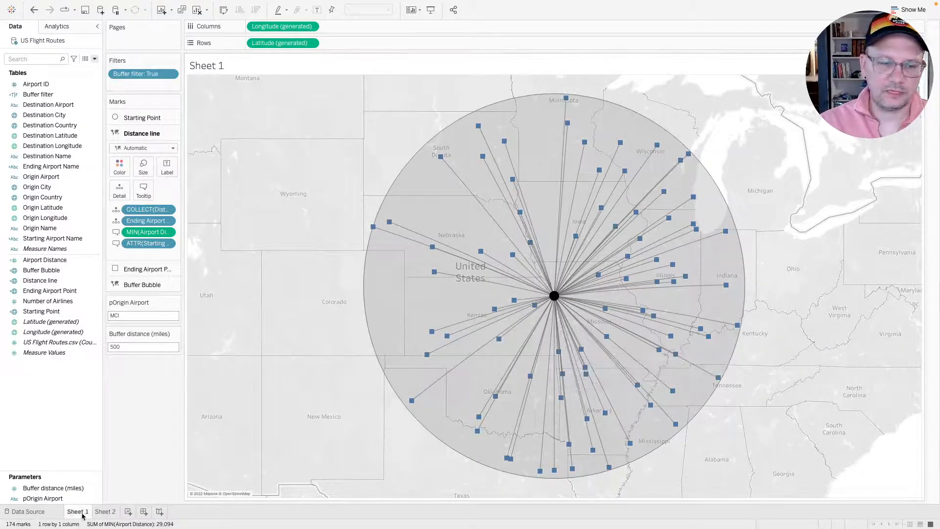
# Delete the Sheet 2 worksheet from the workbook.
pyautogui.rightClick(98, 514)
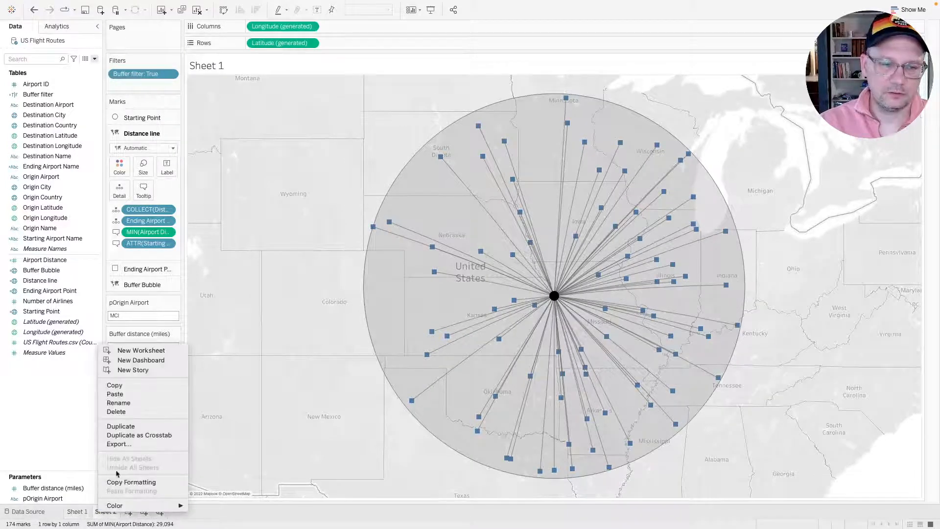
pyautogui.click(122, 409)
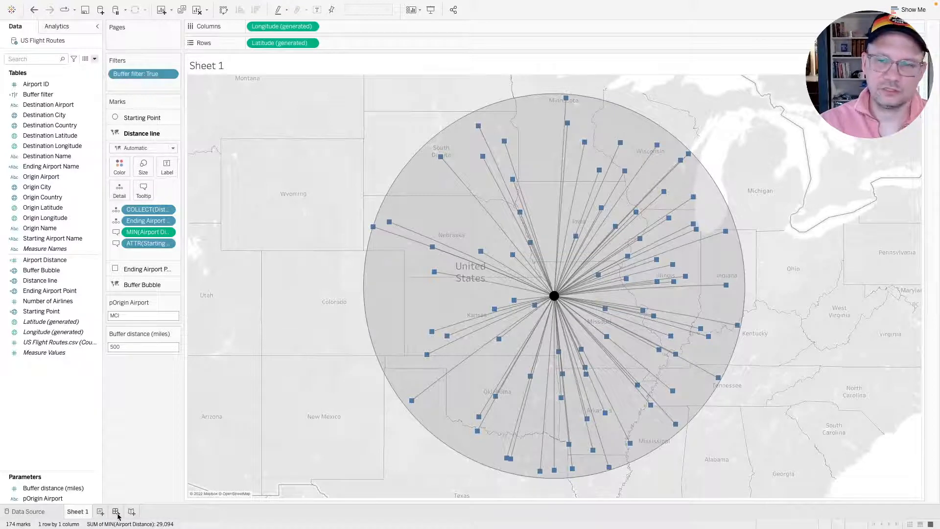